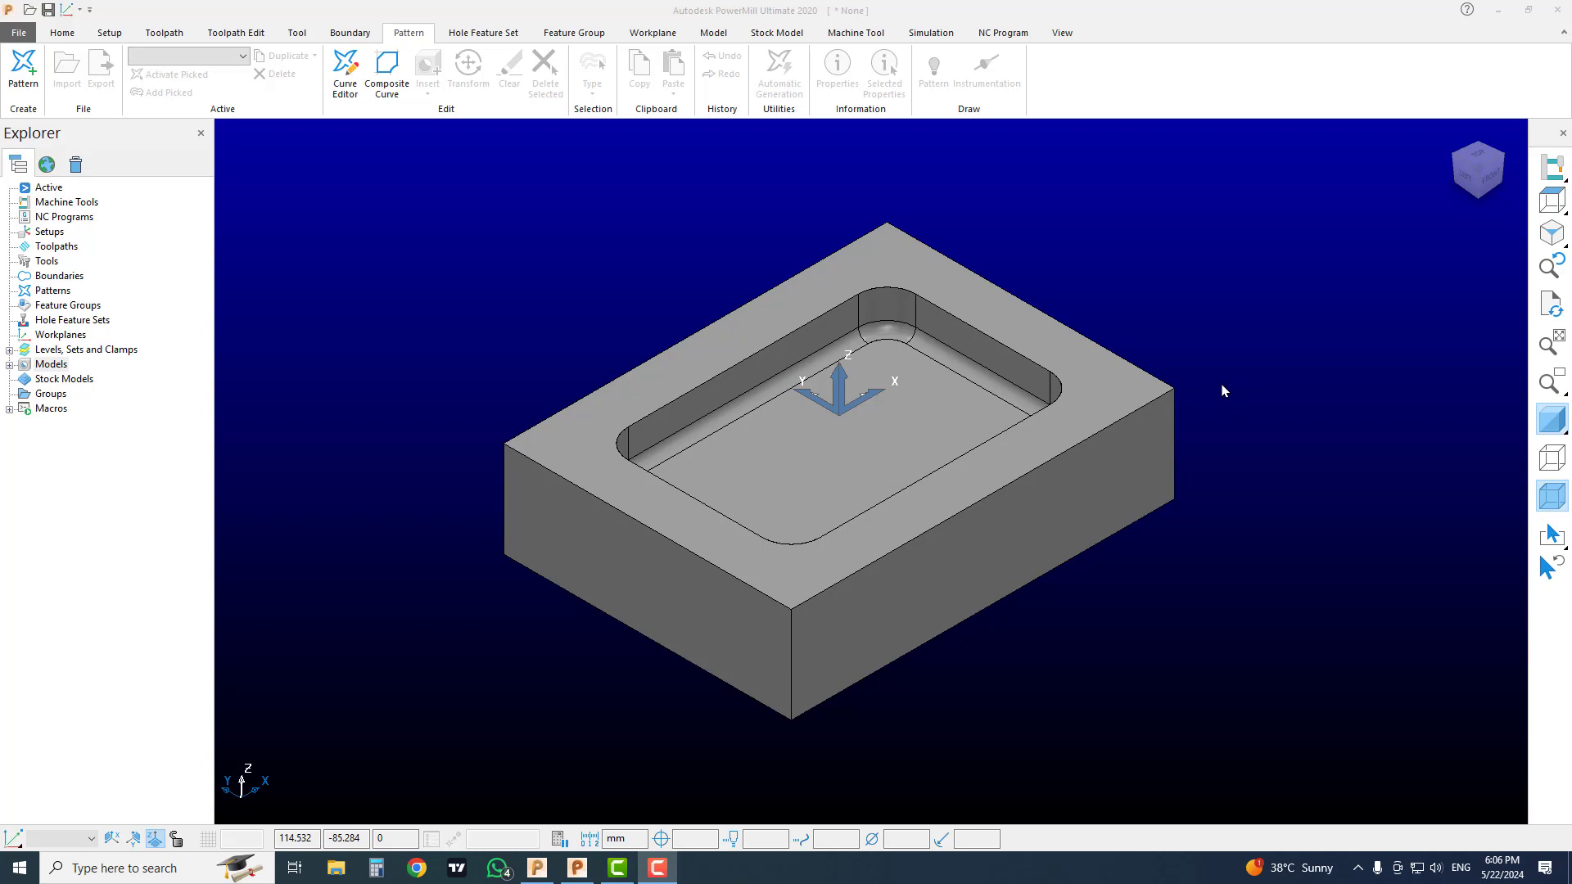
Examine the block model and its rounded rectangular pocket from different angles and distances.
{"action": "scroll", "coordinate": [1224, 391], "scroll_direction": "up", "scroll_amount": 2}
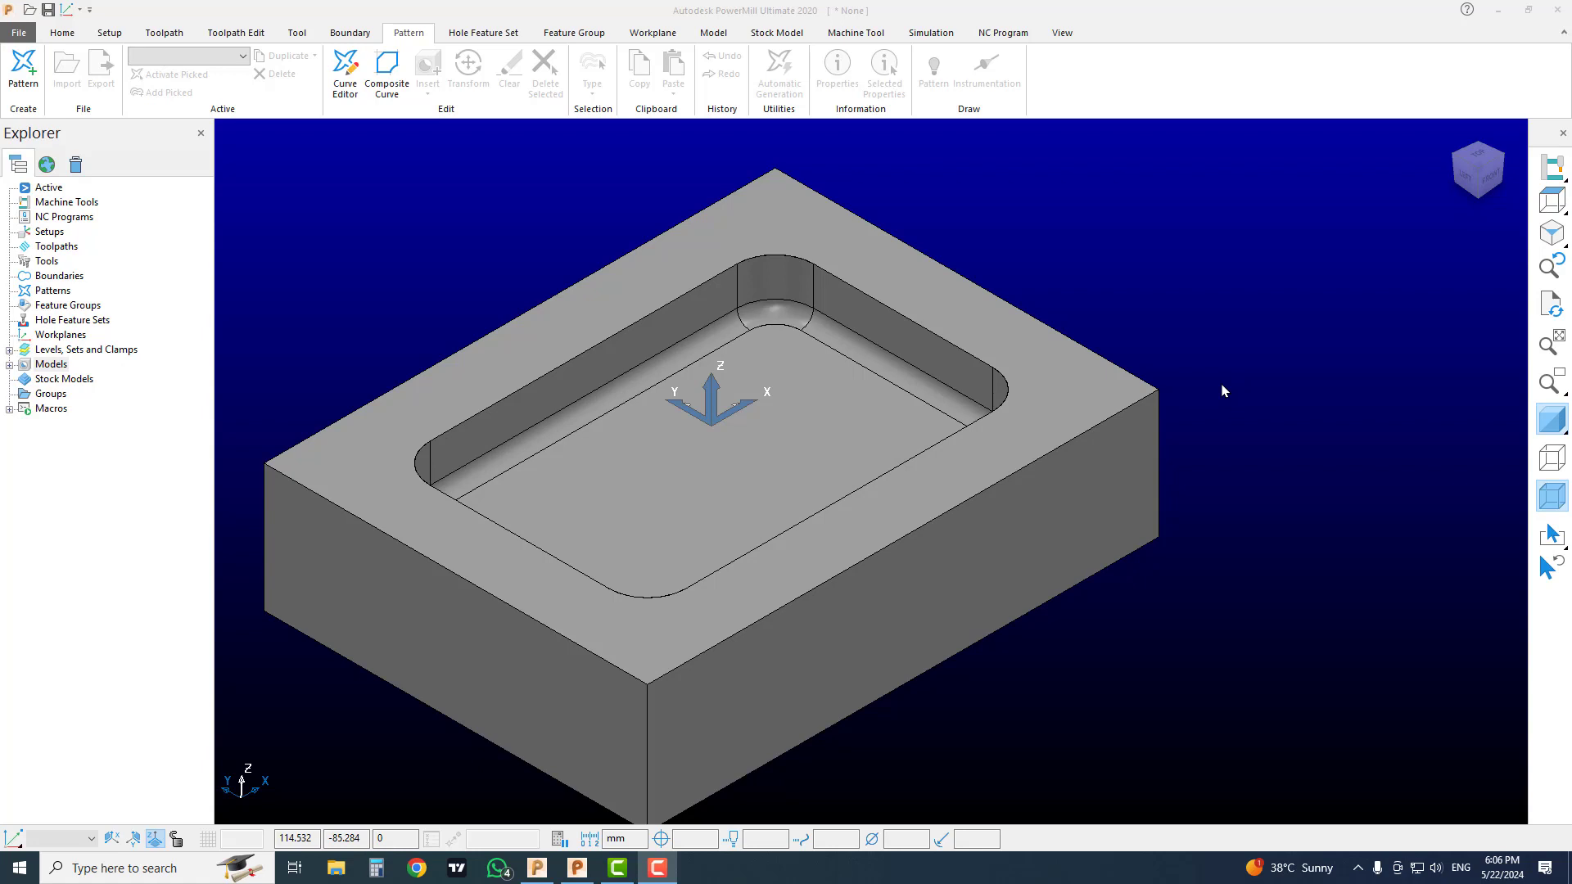
{"action": "scroll", "coordinate": [1224, 390], "scroll_direction": "up", "scroll_amount": 1}
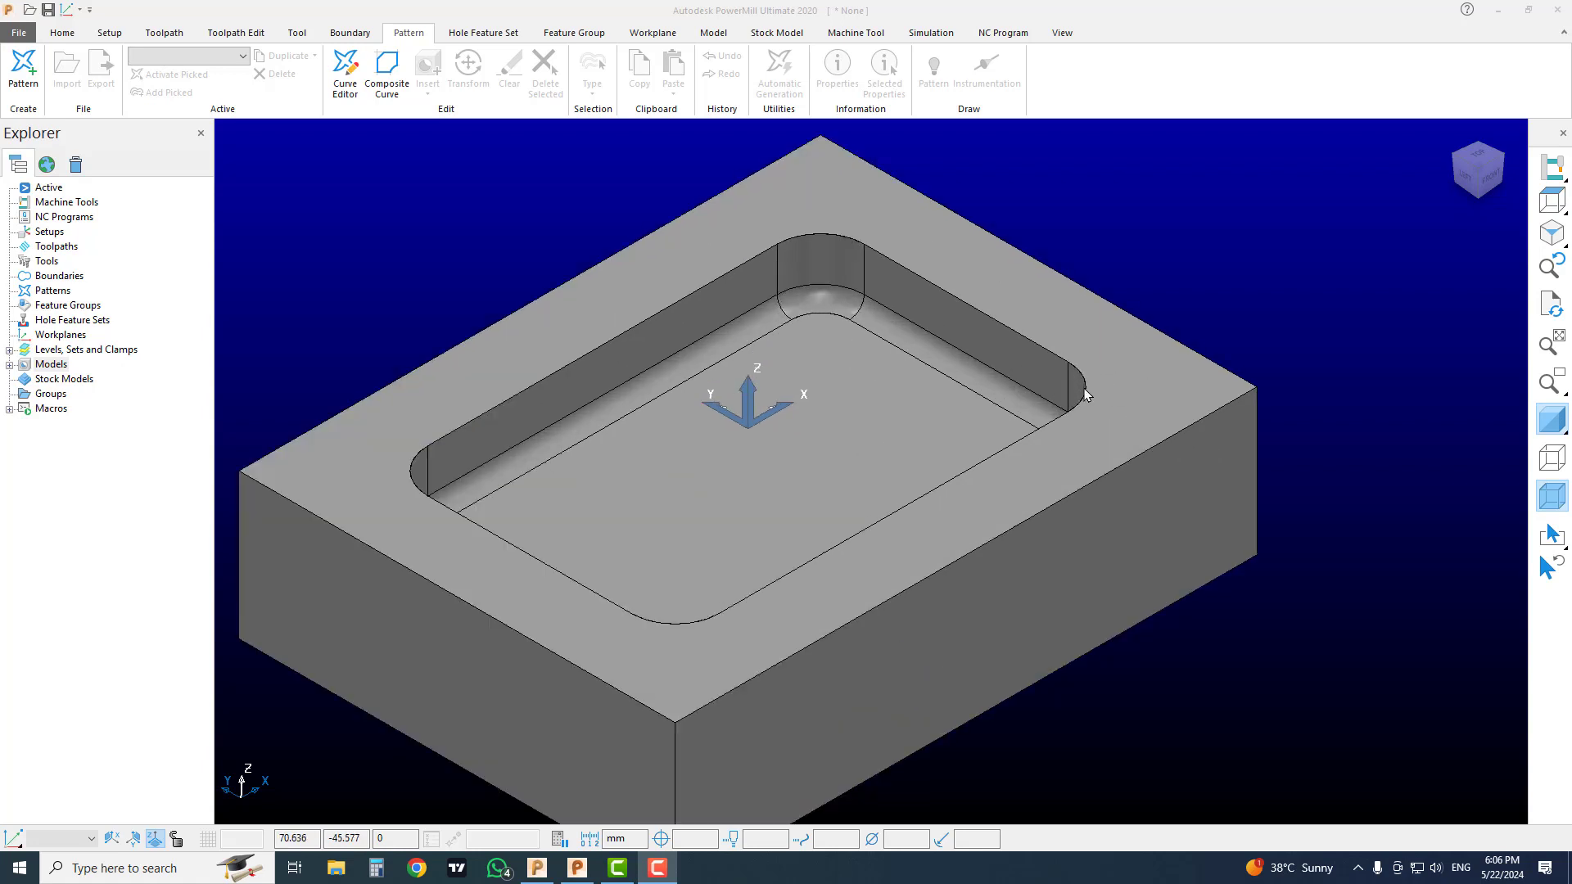
{"action": "scroll", "coordinate": [1084, 395], "scroll_direction": "down", "scroll_amount": 1}
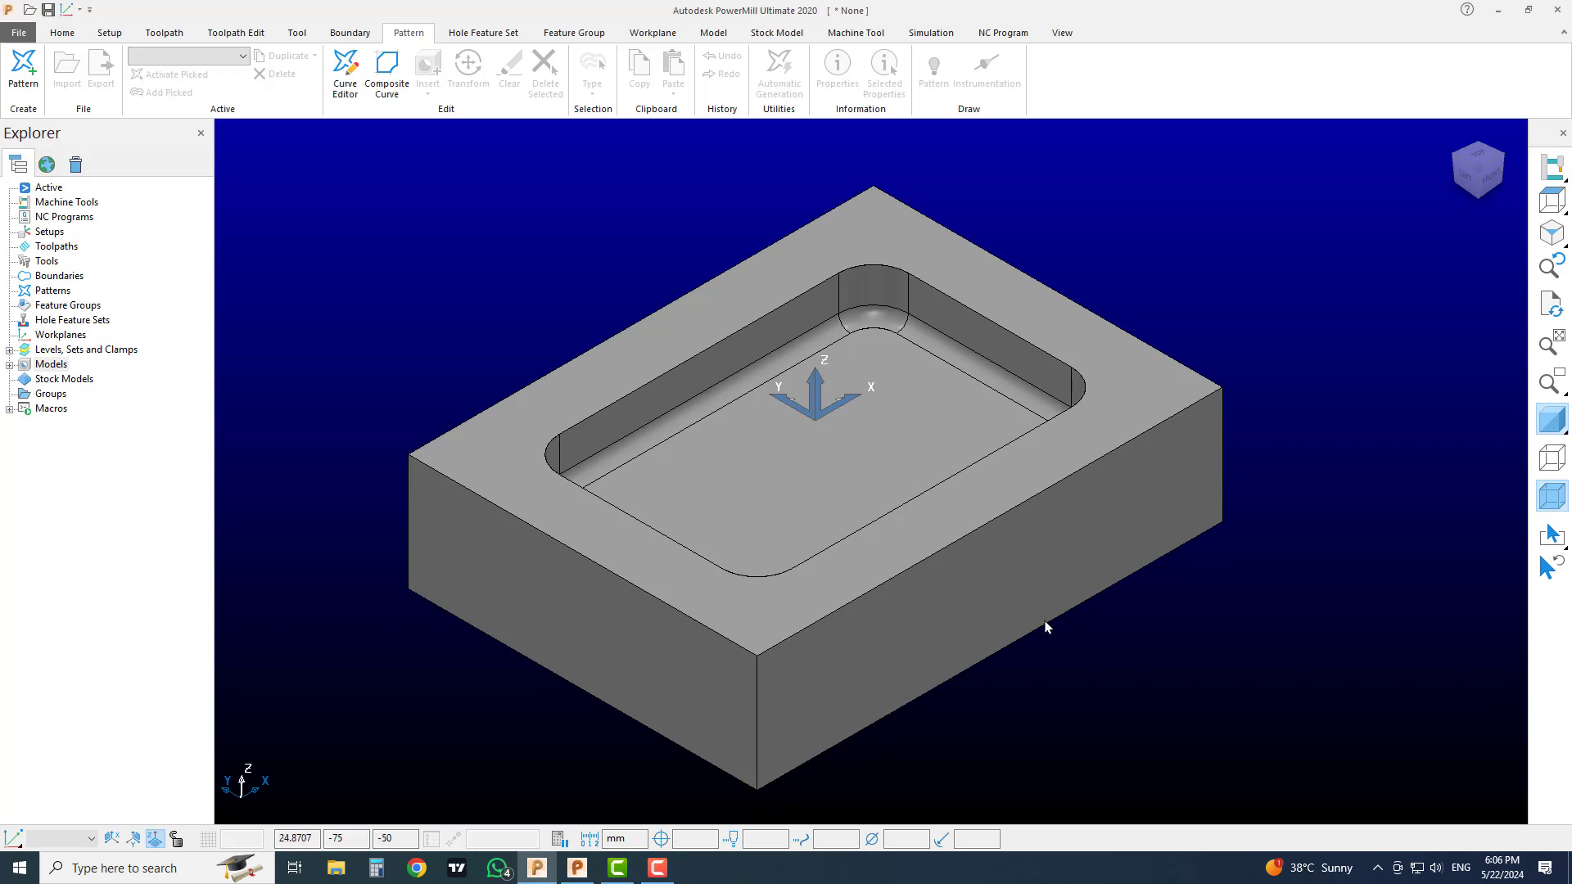
{"action": "middle_click_drag", "start_coordinate": [1046, 622], "coordinate": [887, 439]}
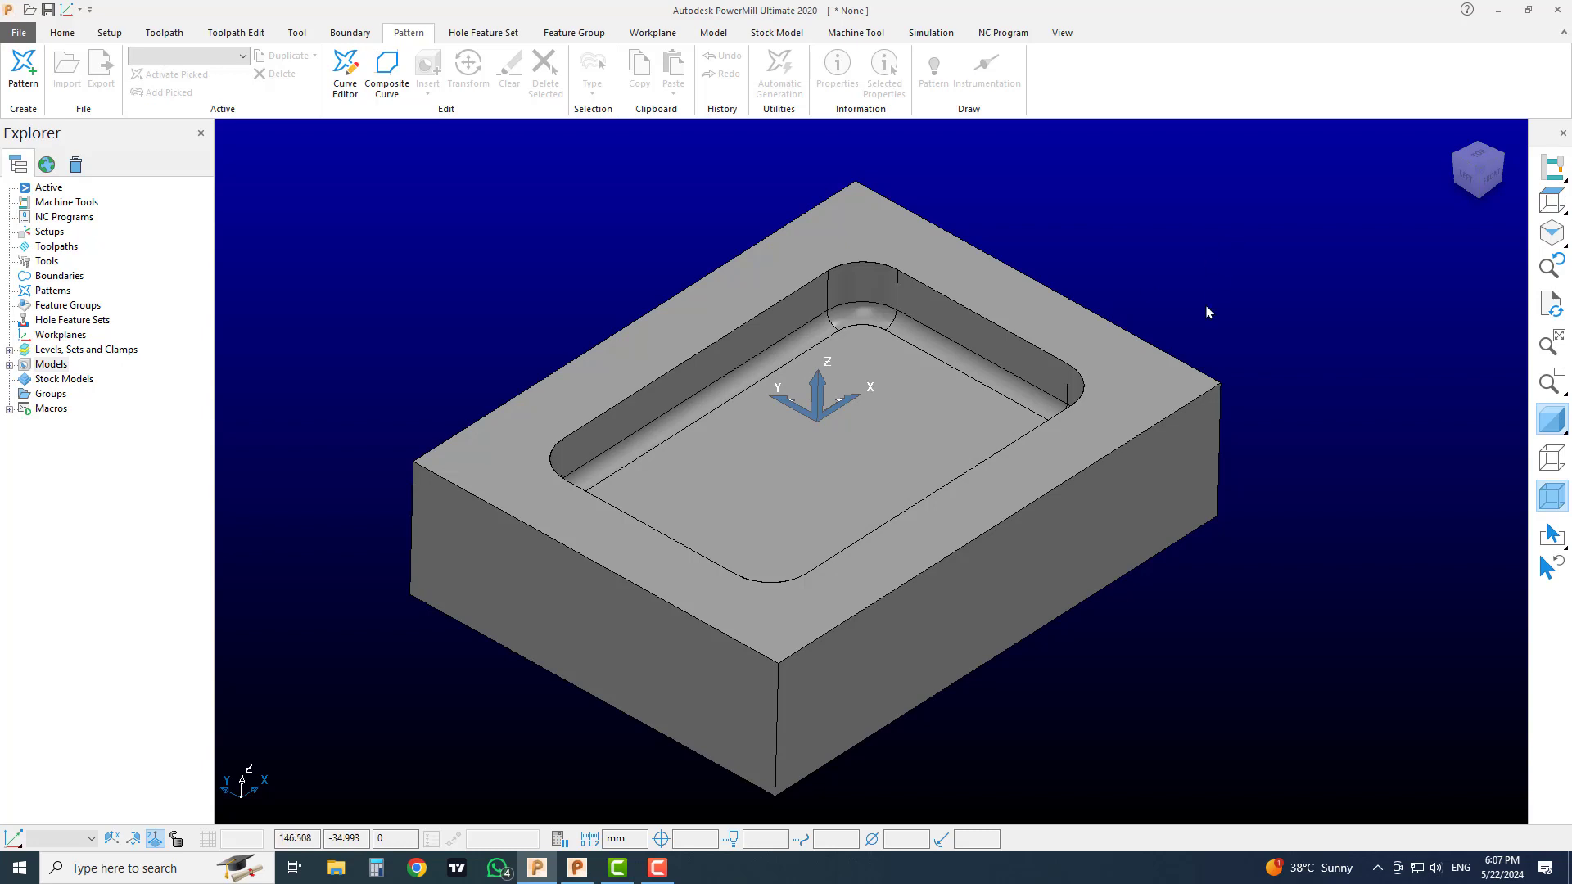
{"action": "scroll", "coordinate": [1183, 355], "scroll_direction": "down", "scroll_amount": 7}
{"action": "scroll", "coordinate": [1029, 409], "scroll_direction": "up", "scroll_amount": 6}
{"action": "middle_click_drag", "start_coordinate": [1078, 376], "coordinate": [993, 425], "text": "shift"}
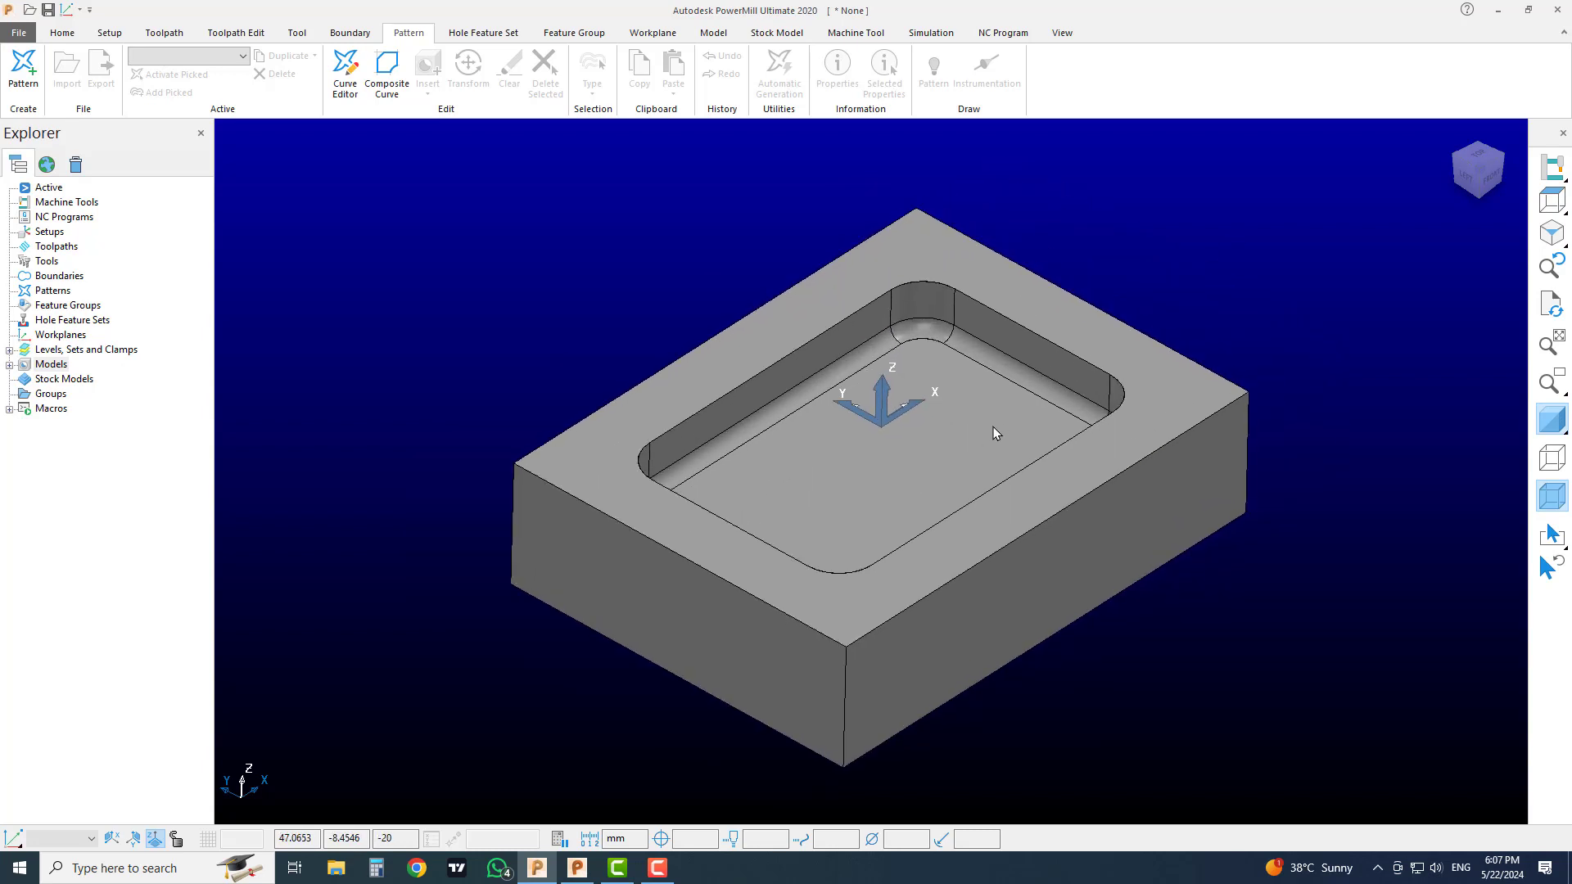
{"action": "scroll", "coordinate": [994, 425], "scroll_direction": "up", "scroll_amount": 2}
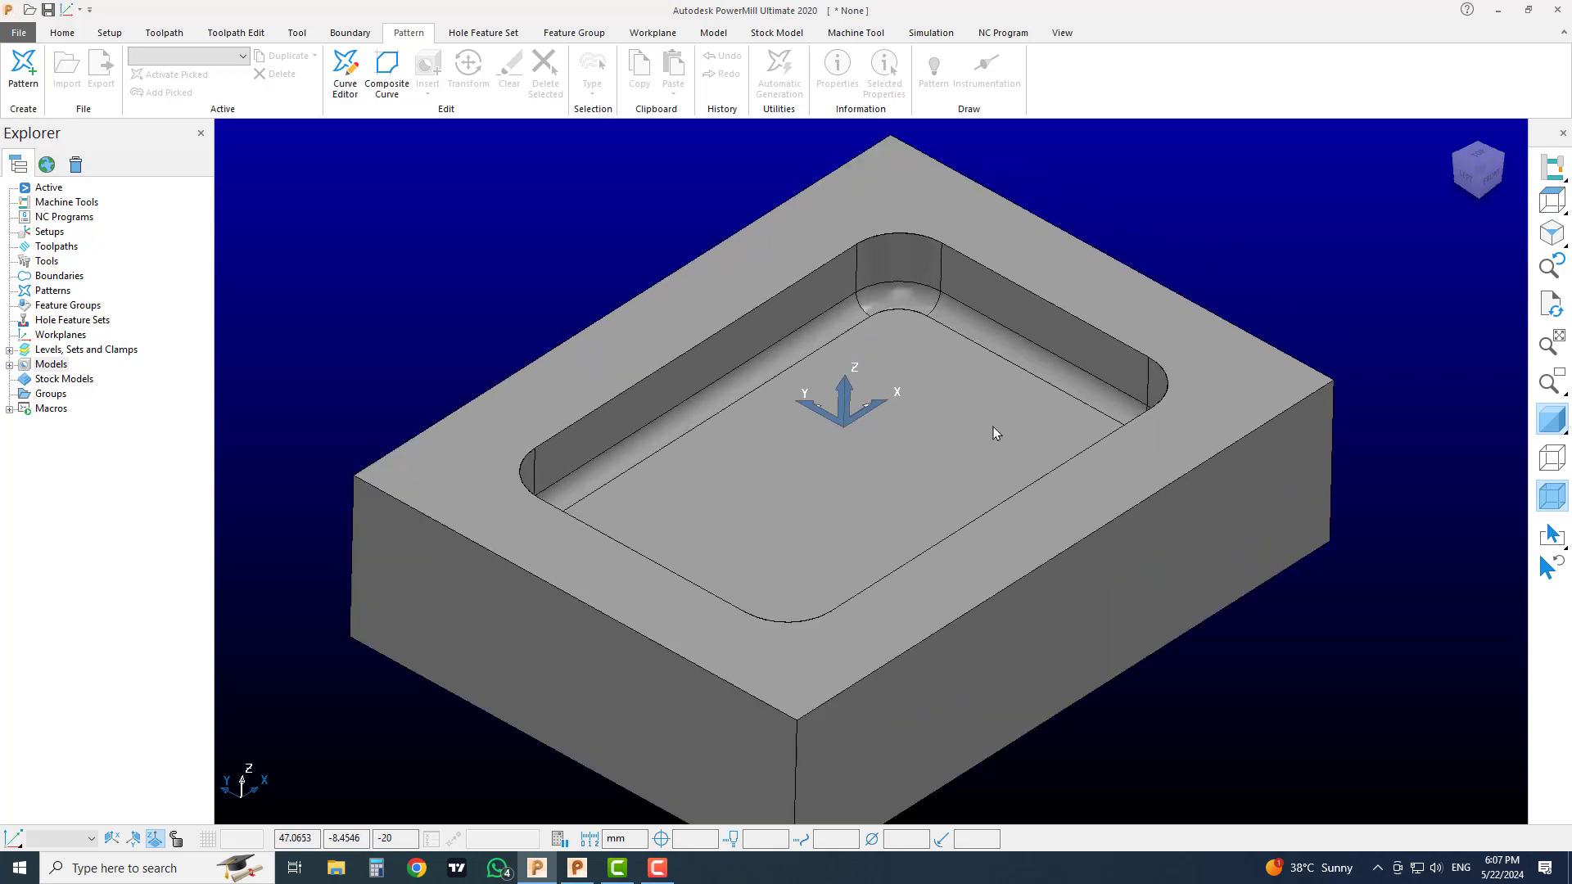
{"action": "scroll", "coordinate": [994, 427], "scroll_direction": "down", "scroll_amount": 2}
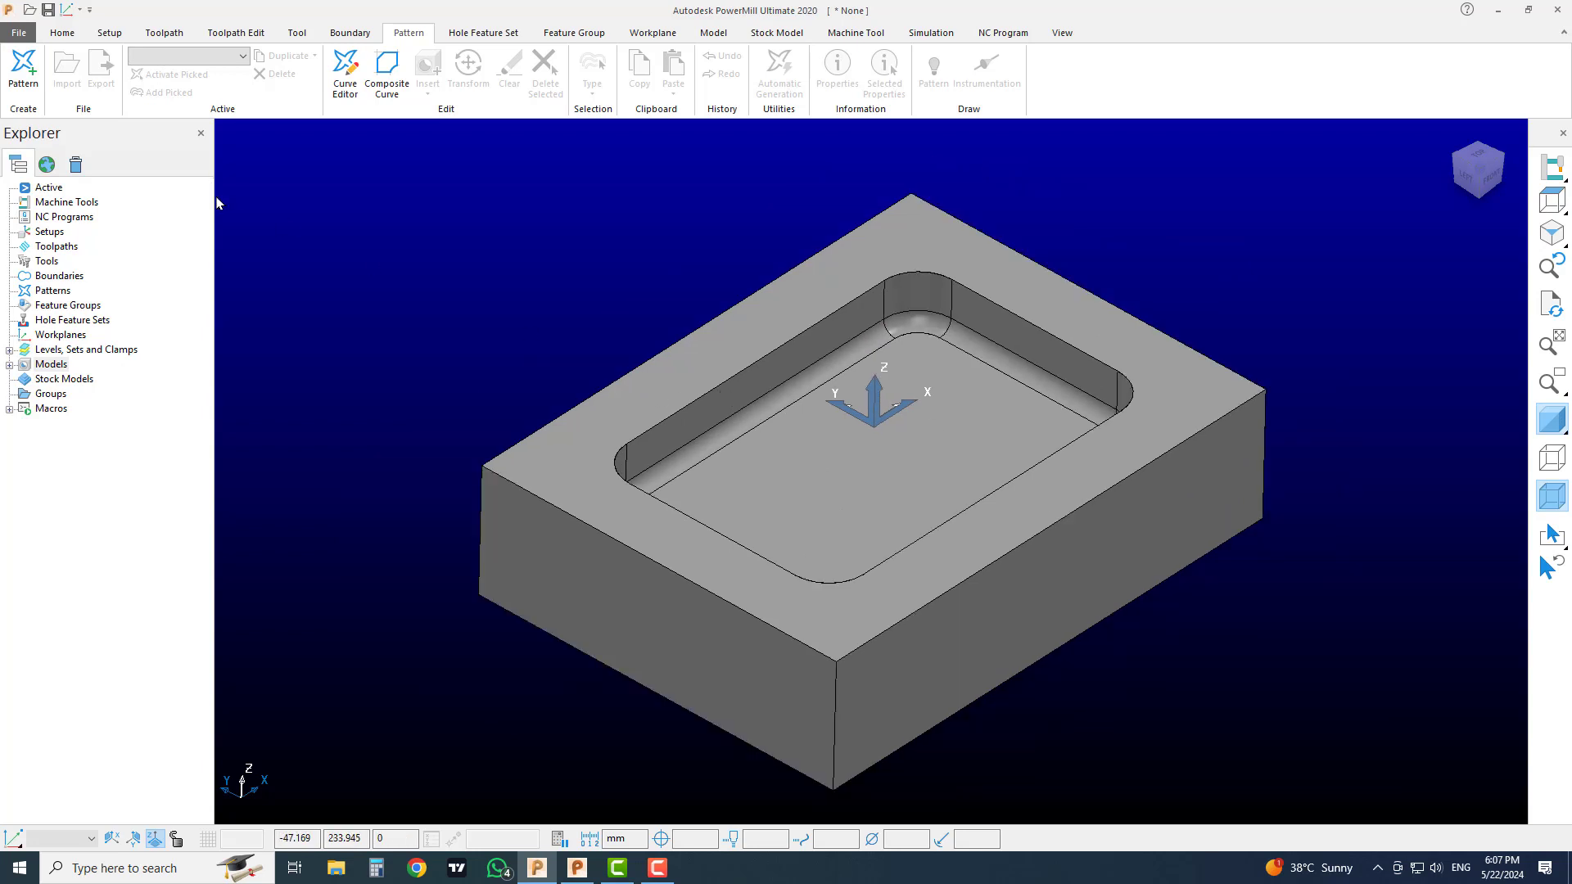
Open a 2D Curve Area Clearance toolpath from the curve machining strategies and check its curves definition for available patterns.
{"action": "left_click", "coordinate": [59, 33]}
{"action": "left_click", "coordinate": [415, 69]}
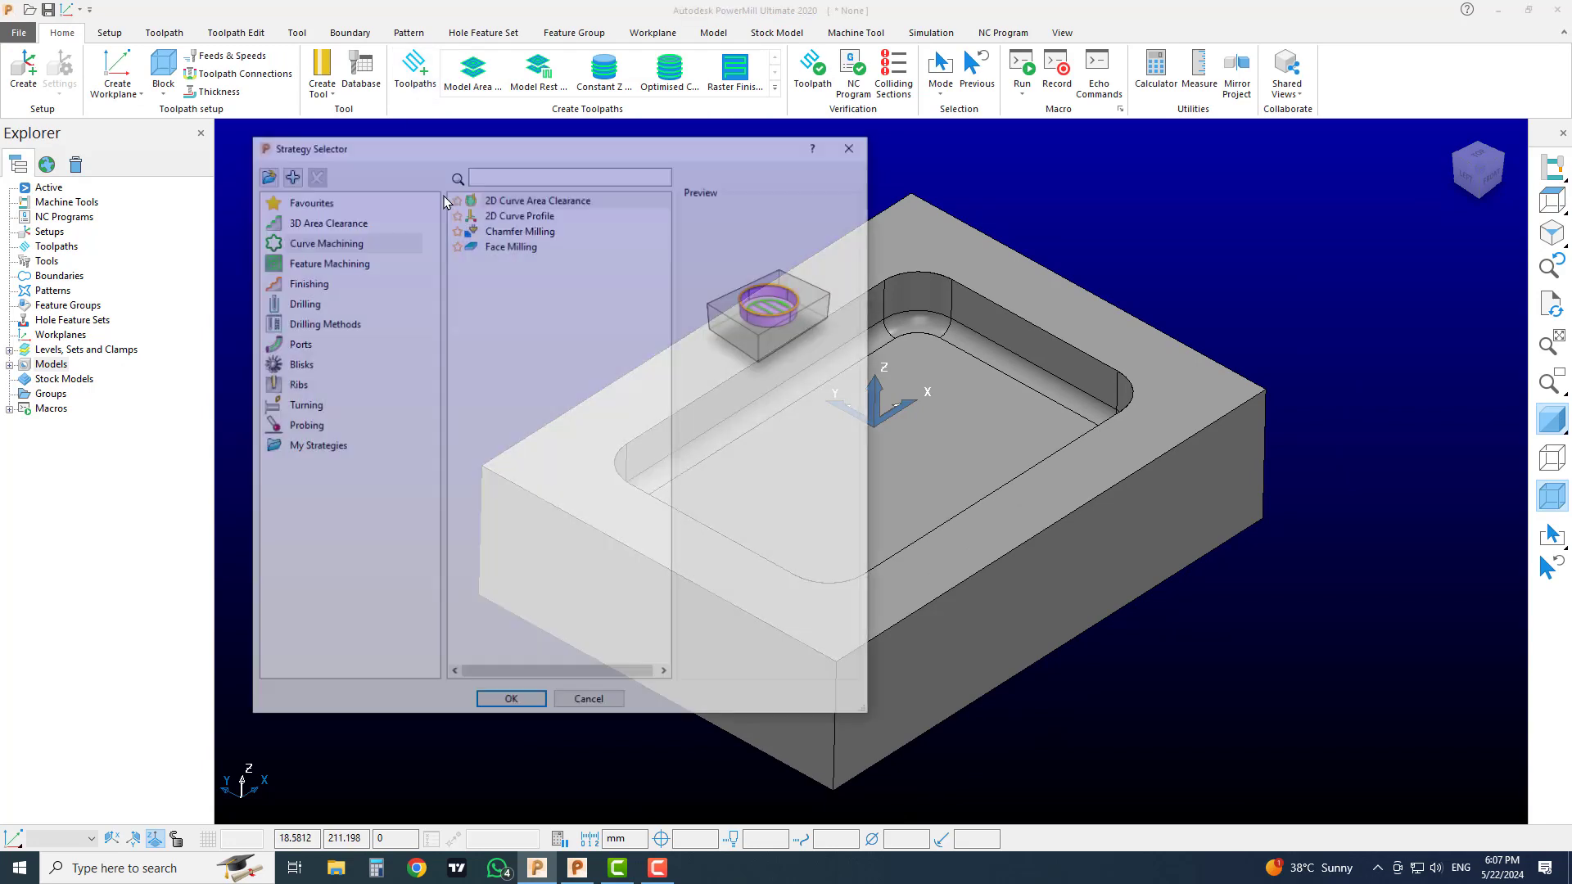
{"action": "left_click", "coordinate": [332, 242]}
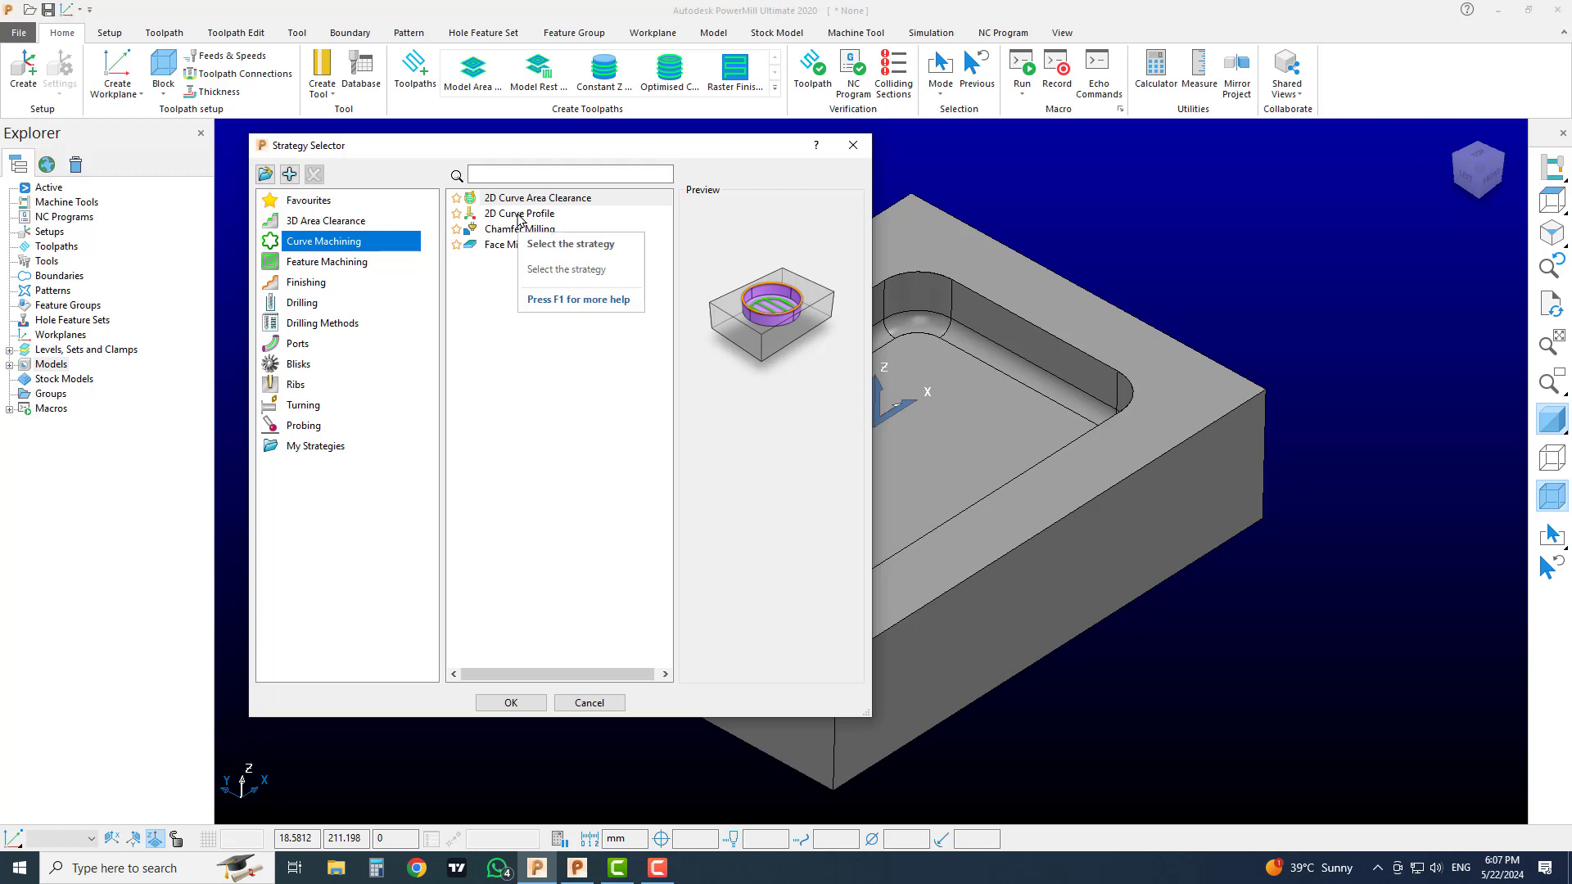
{"action": "left_click", "coordinate": [519, 214]}
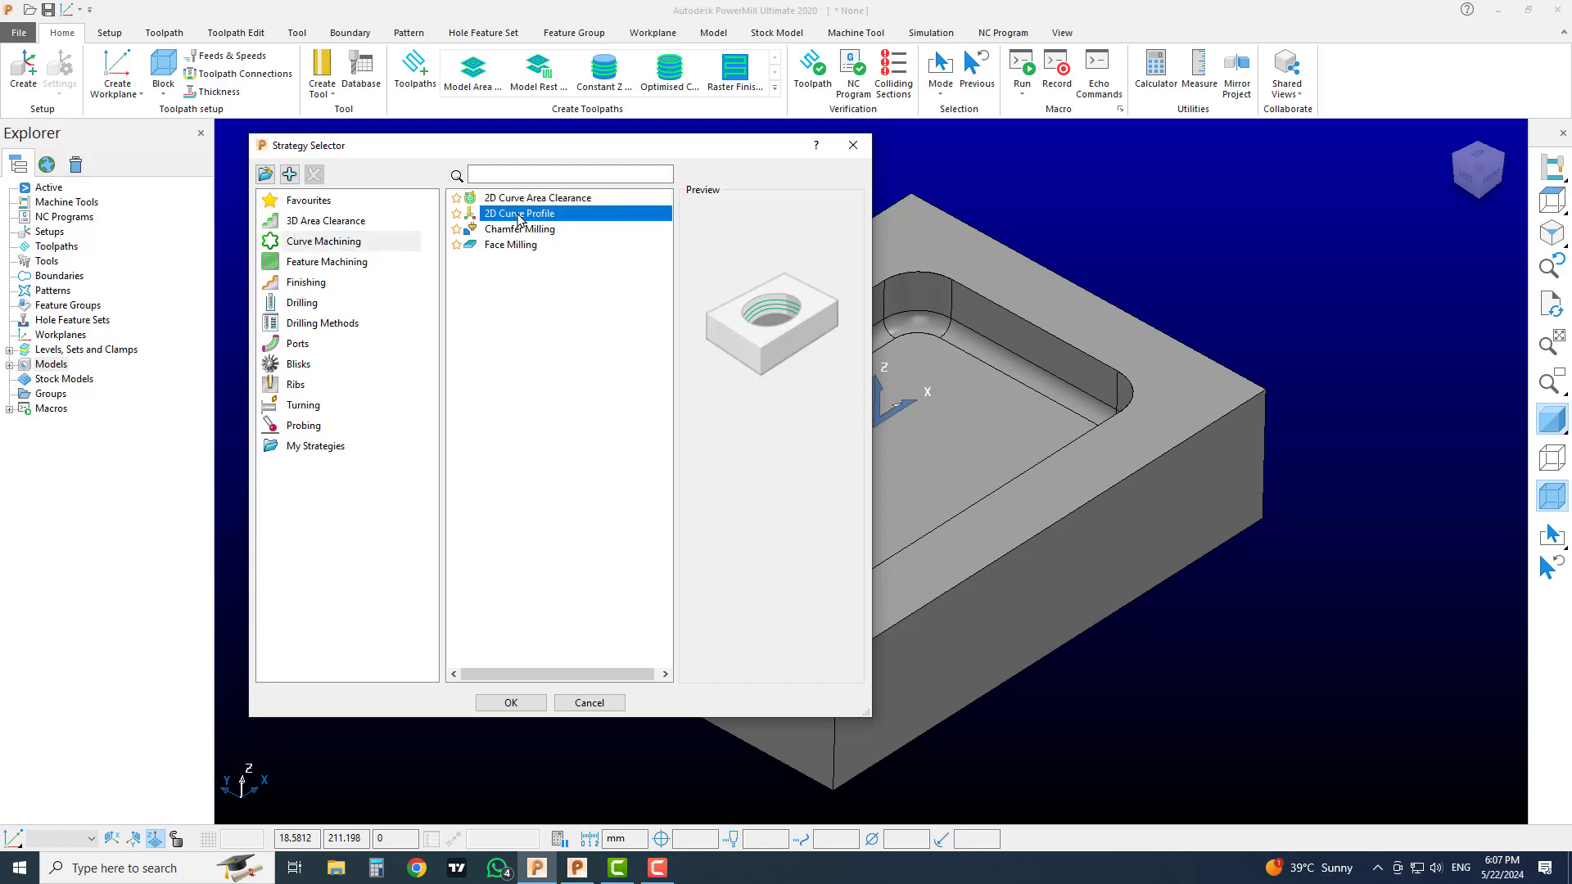
{"action": "left_click", "coordinate": [531, 199]}
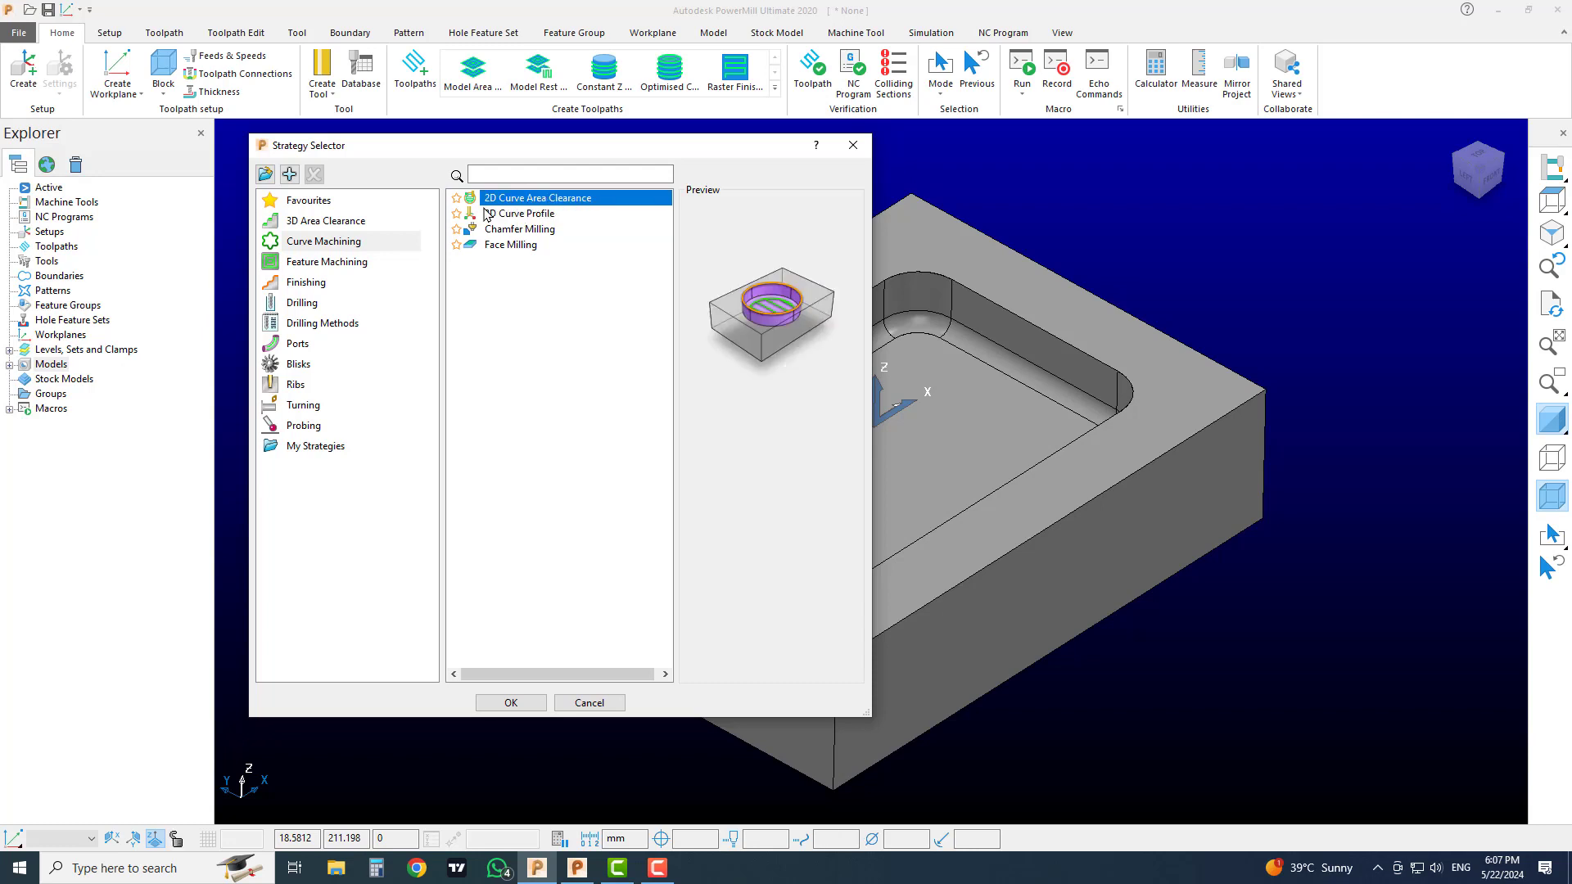
{"action": "left_click", "coordinate": [511, 702]}
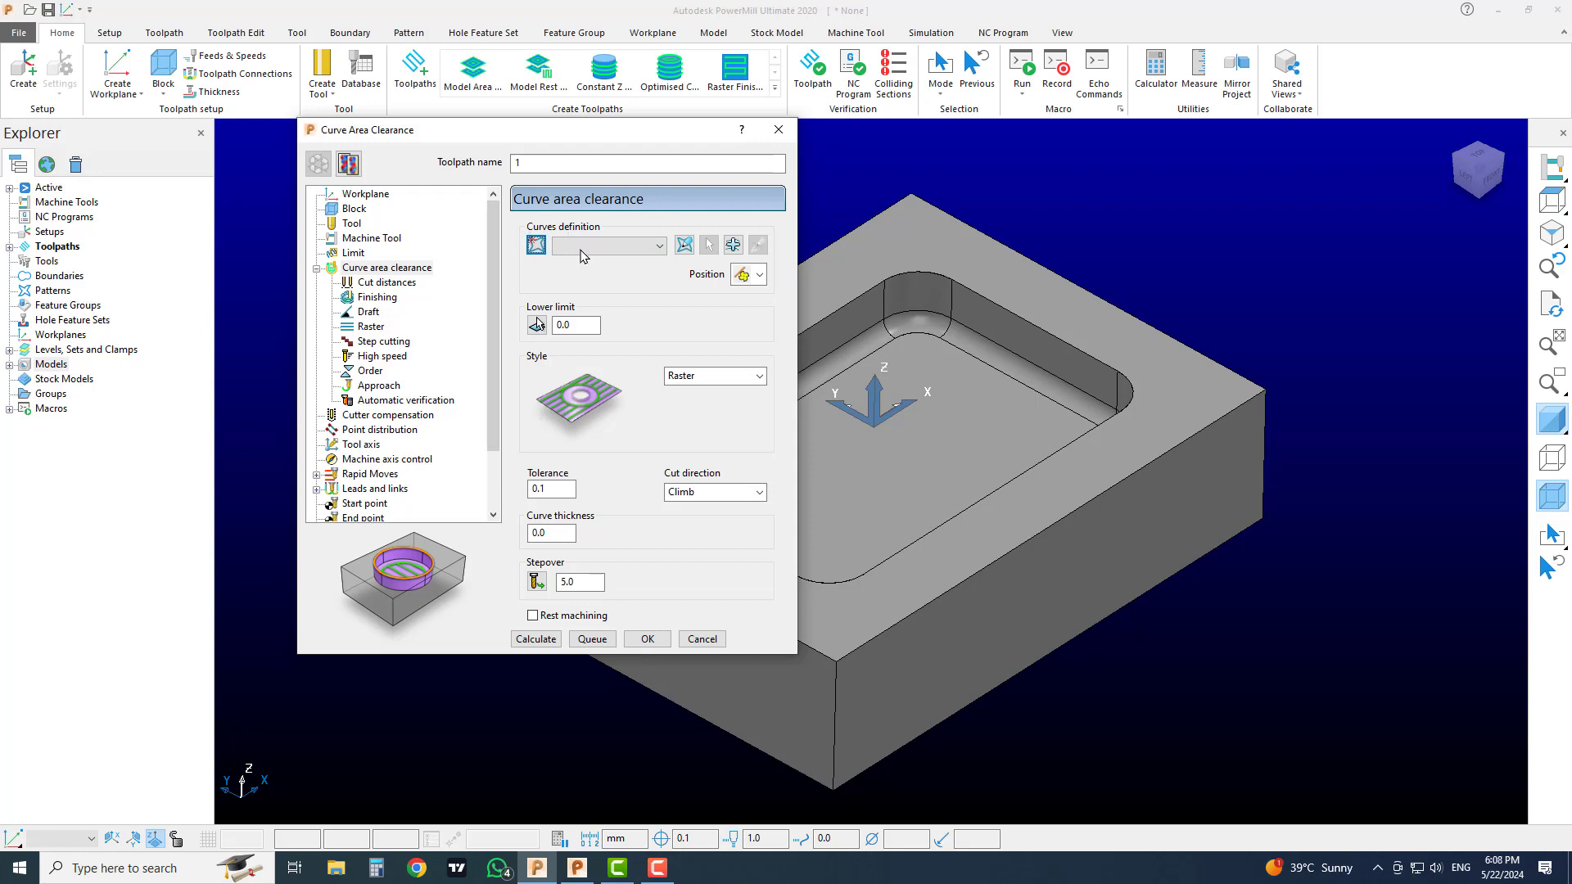
{"action": "left_click", "coordinate": [609, 247]}
{"action": "left_click", "coordinate": [610, 250]}
{"action": "left_click", "coordinate": [779, 129]}
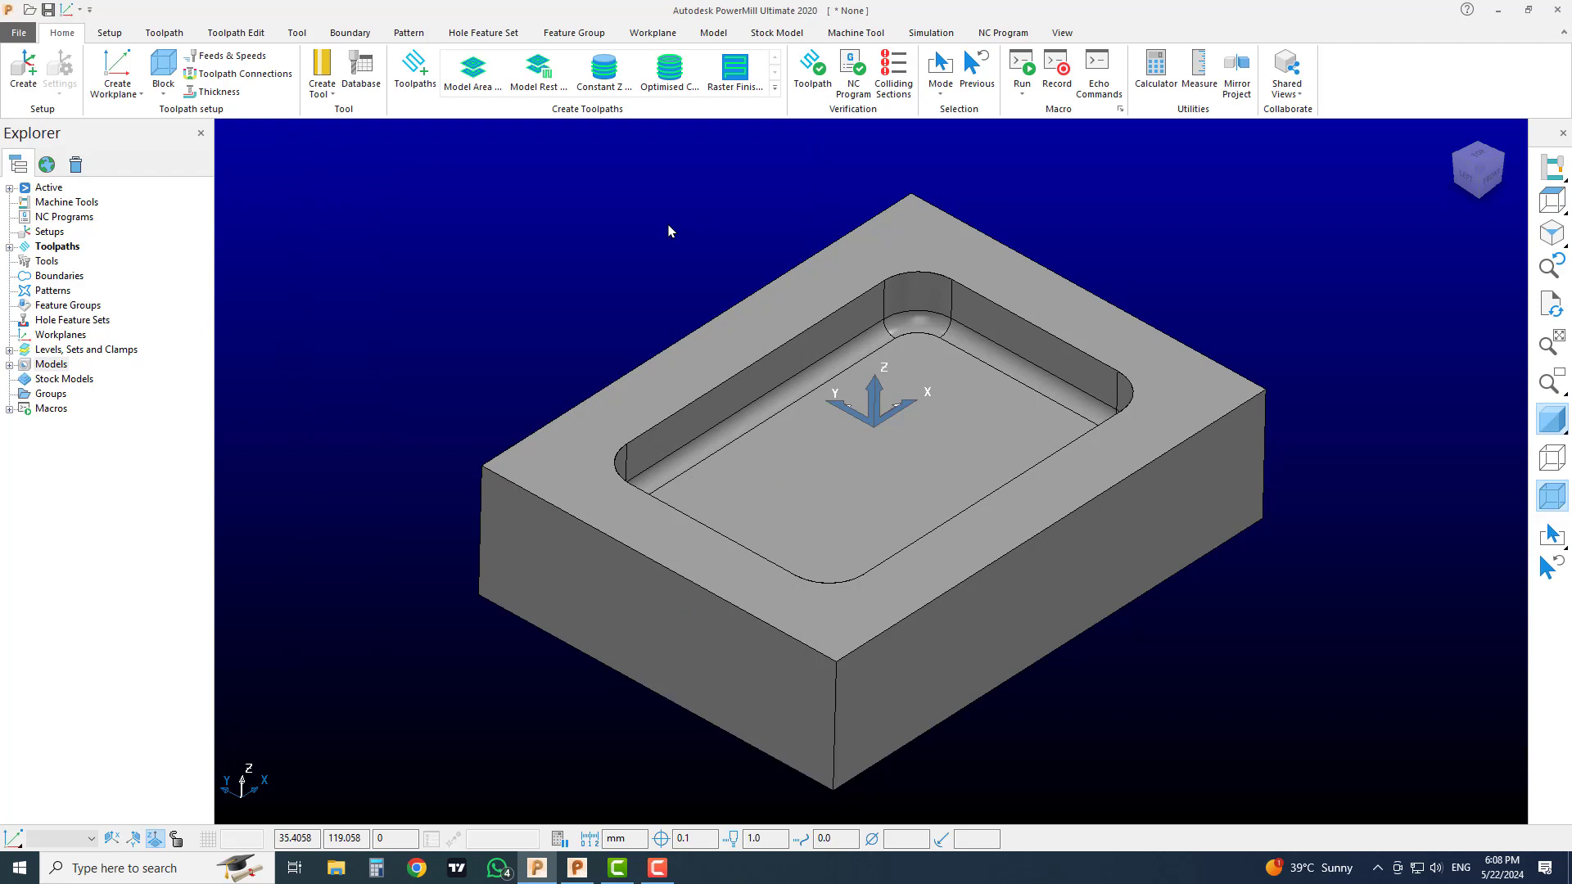
Review the feature machining and finishing categories in the toolpath strategy selector.
{"action": "left_click", "coordinate": [405, 78]}
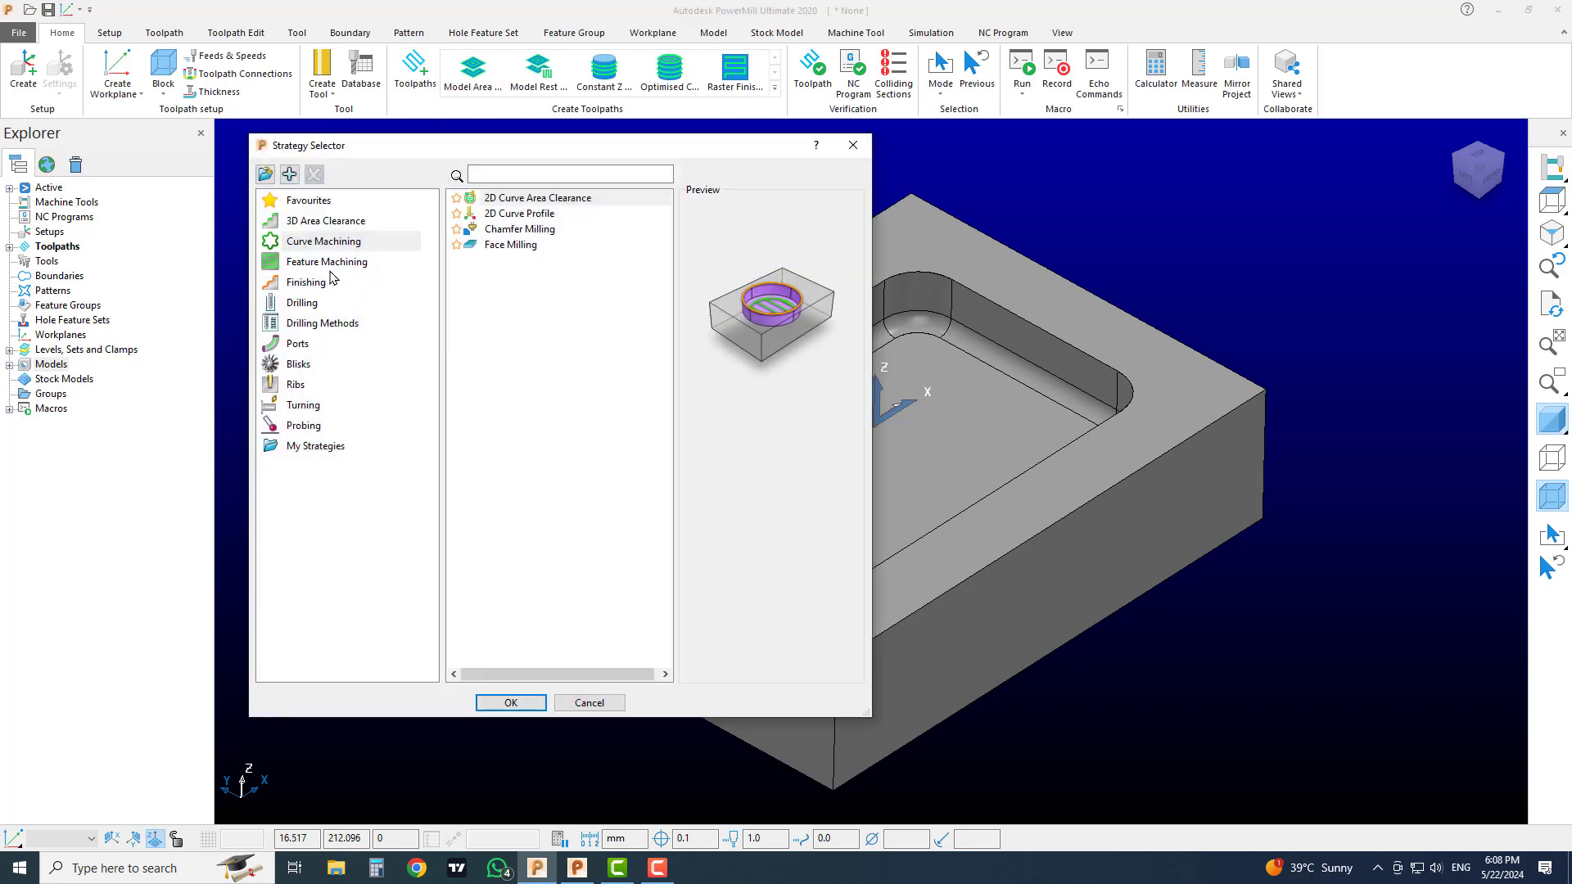
{"action": "left_click", "coordinate": [328, 262]}
{"action": "left_click", "coordinate": [326, 281]}
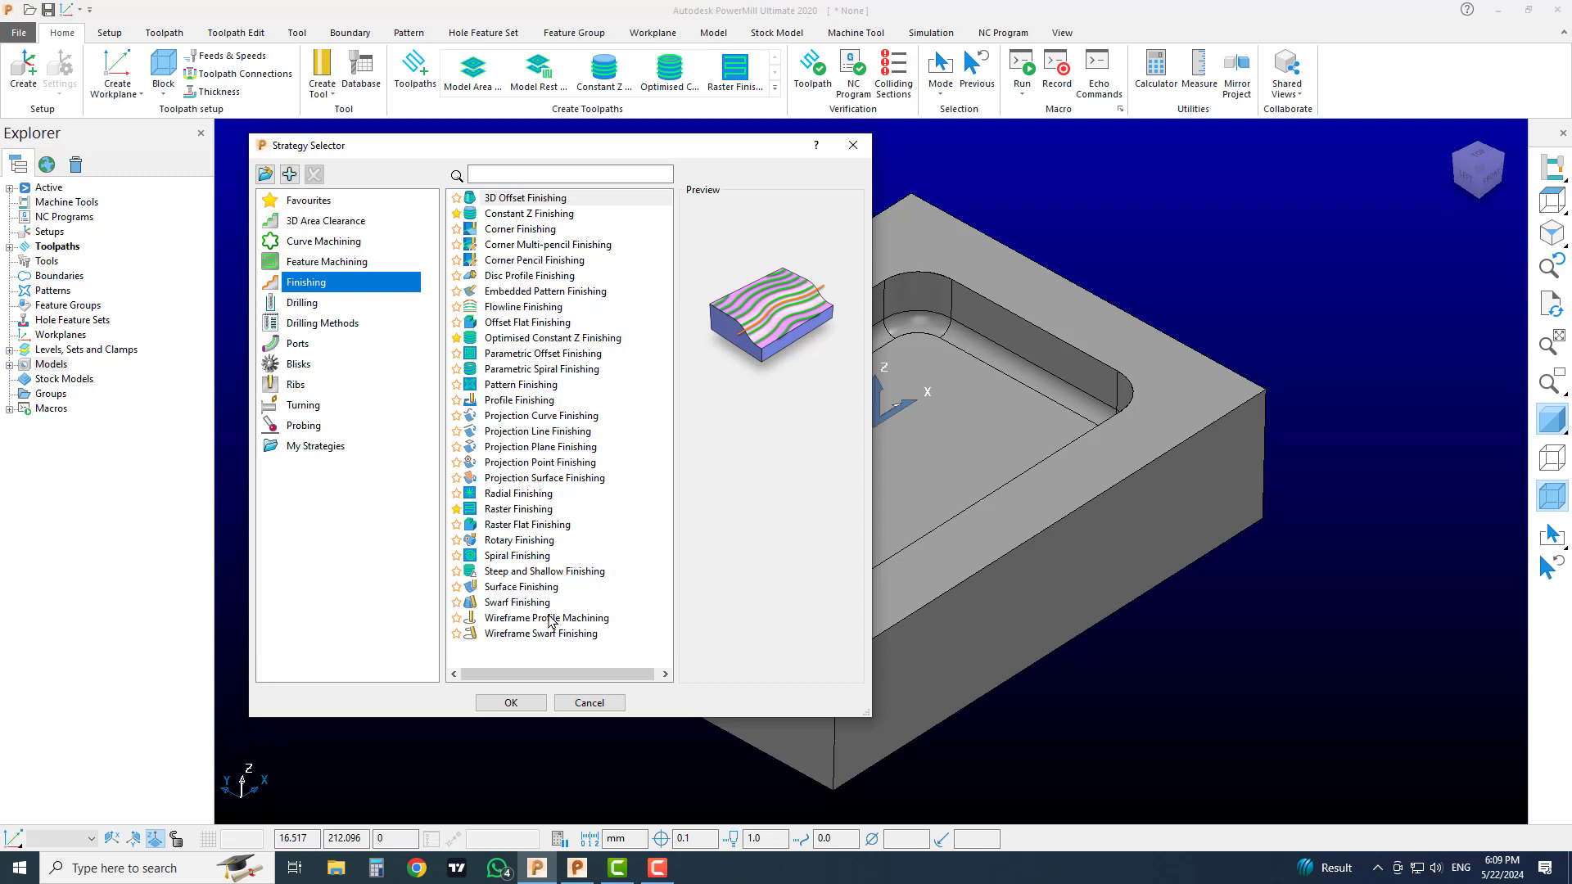
{"action": "left_click", "coordinate": [854, 145]}
Compare the previews of the 2D Curve Area Clearance and 2D Curve Profile strategies under curve machining.
{"action": "left_click", "coordinate": [415, 70]}
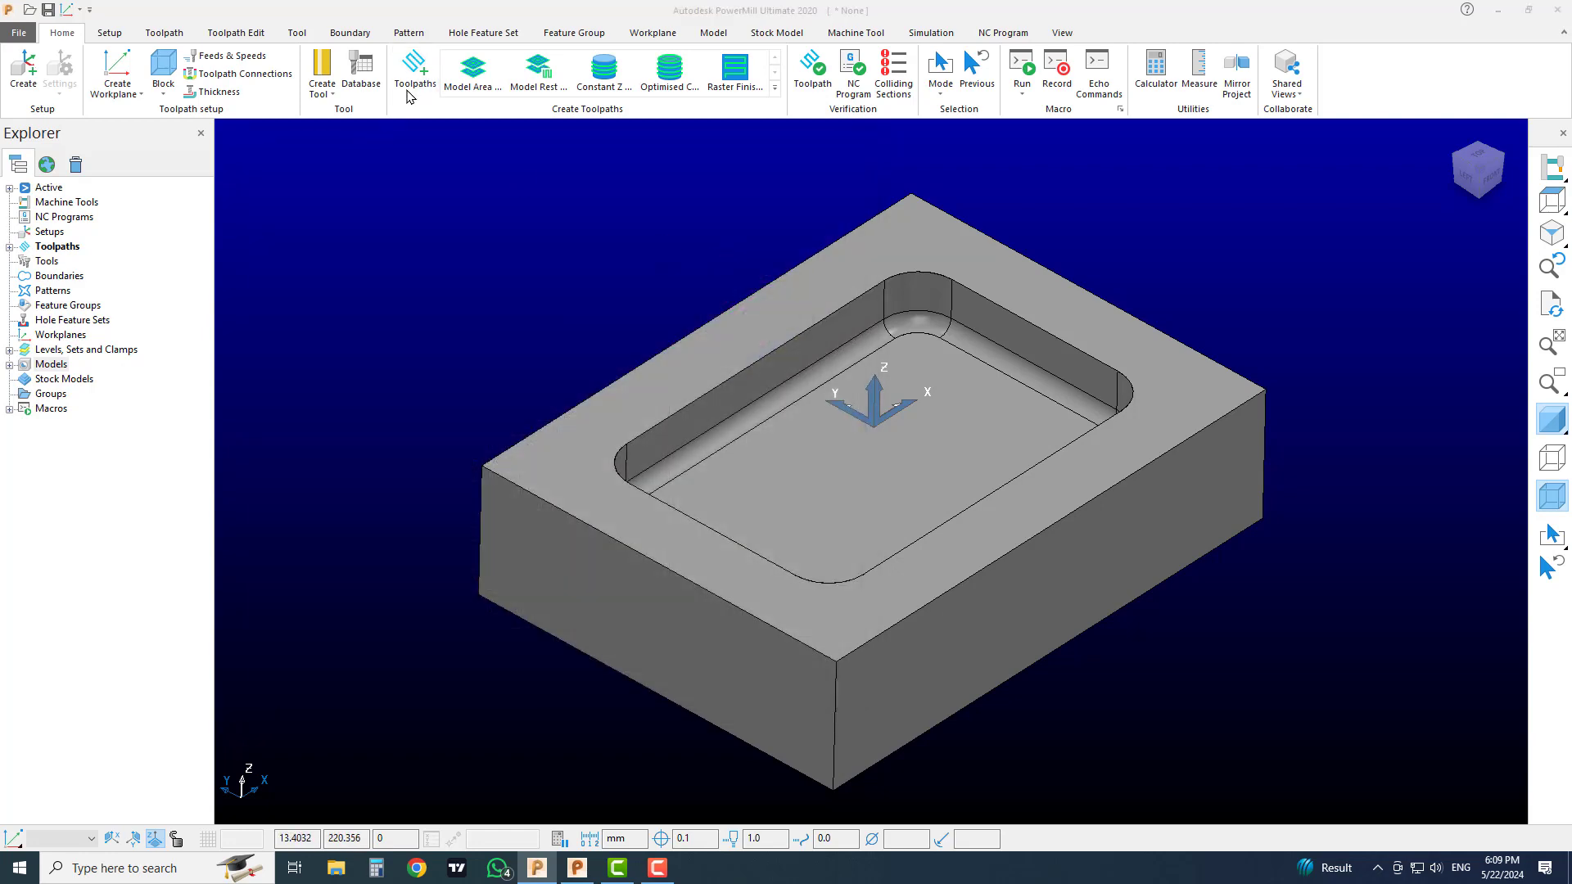
{"action": "left_click", "coordinate": [324, 239]}
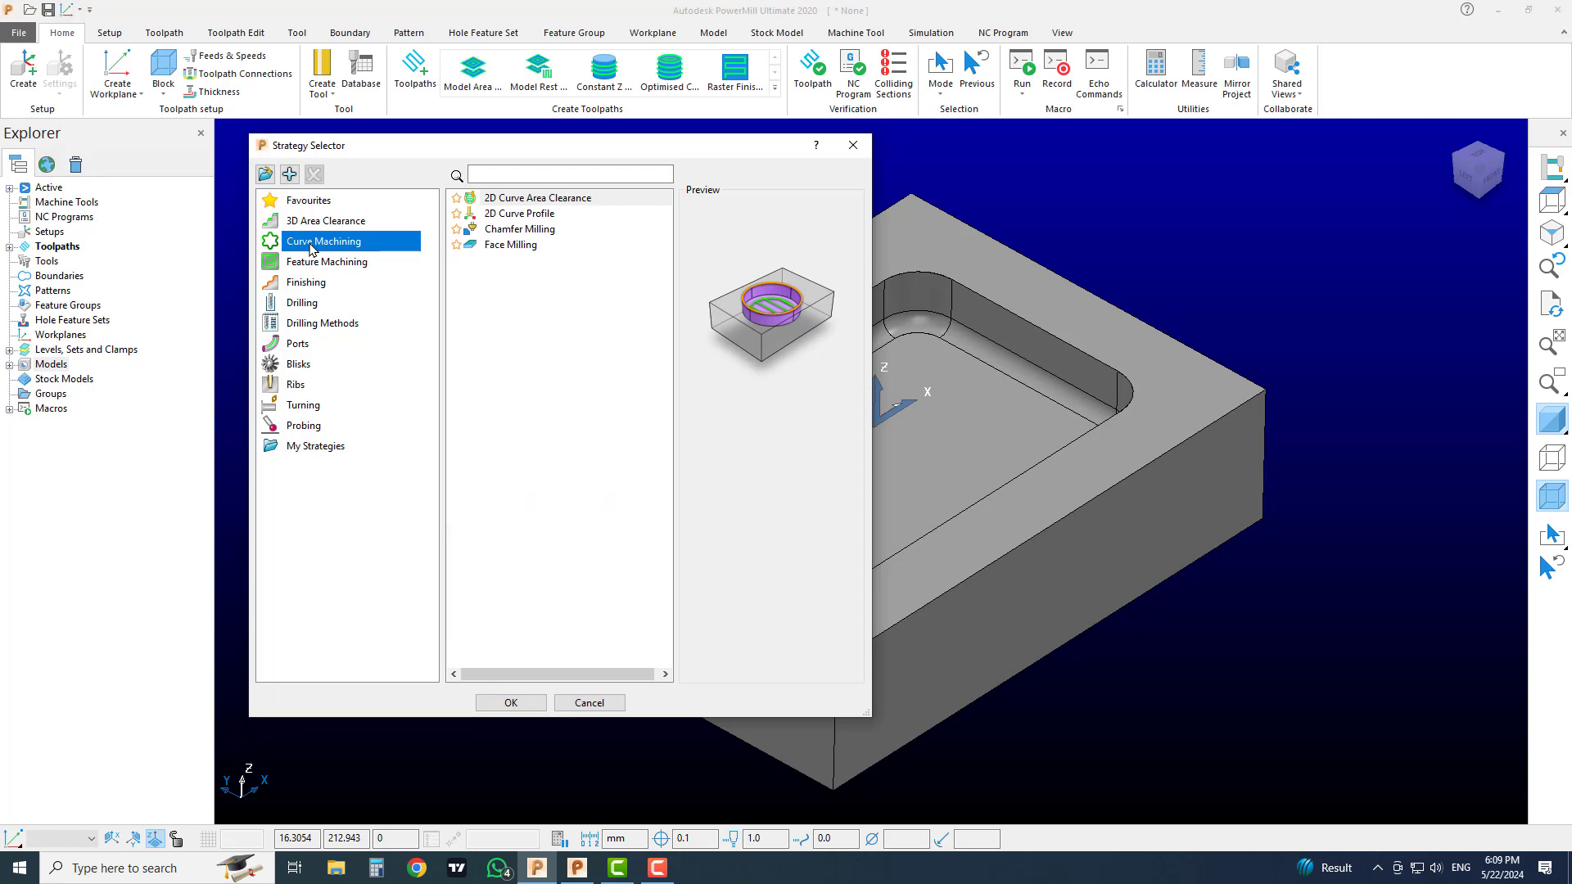
{"action": "left_click", "coordinate": [516, 215]}
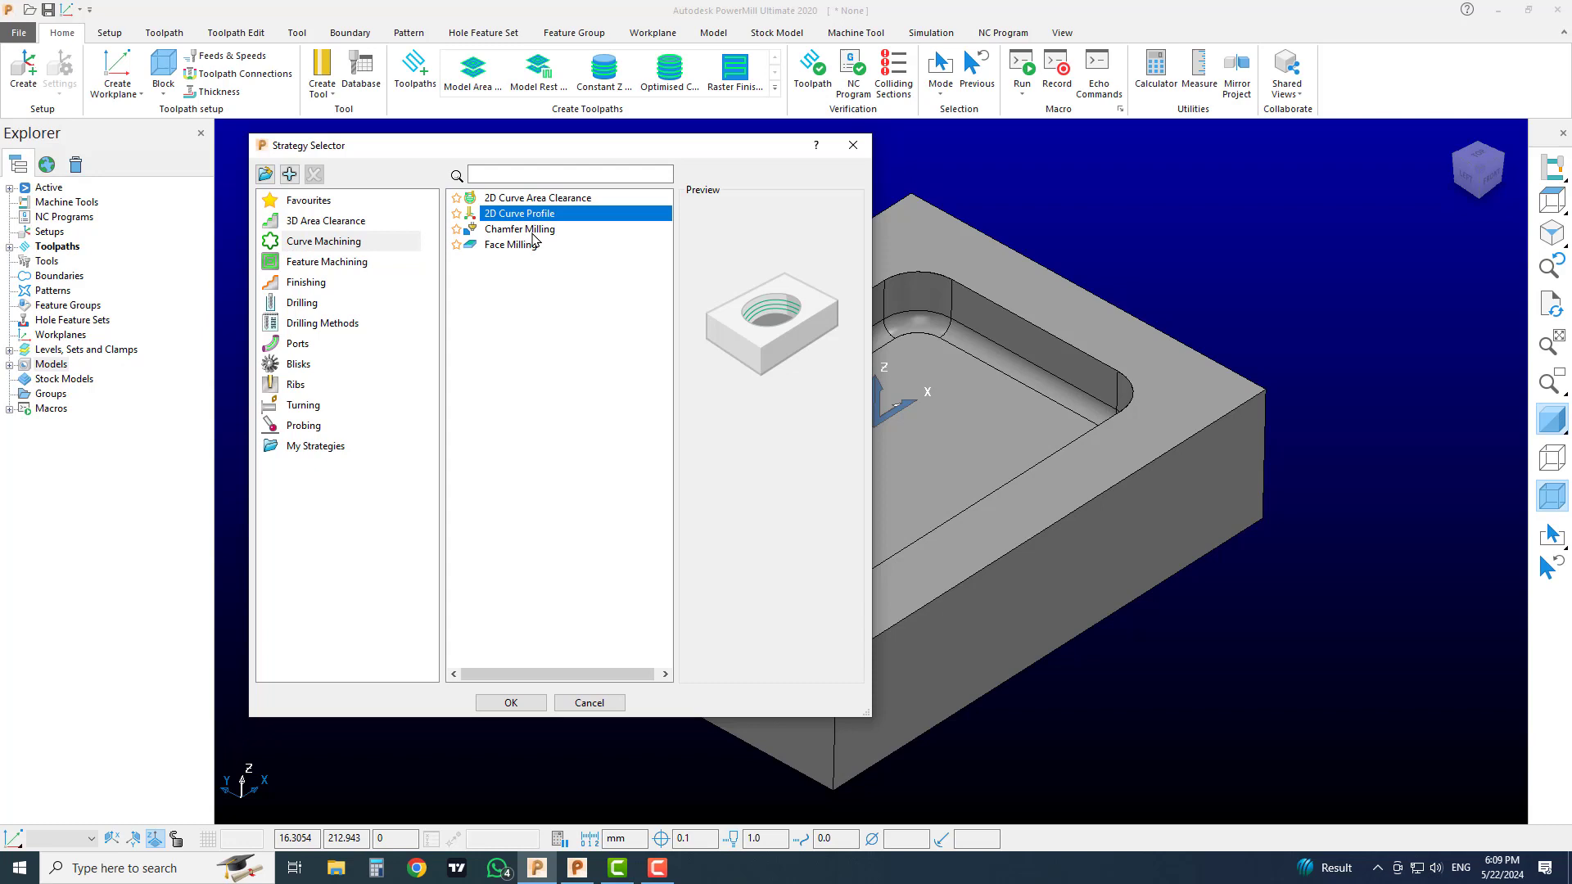
{"action": "left_click", "coordinate": [532, 199]}
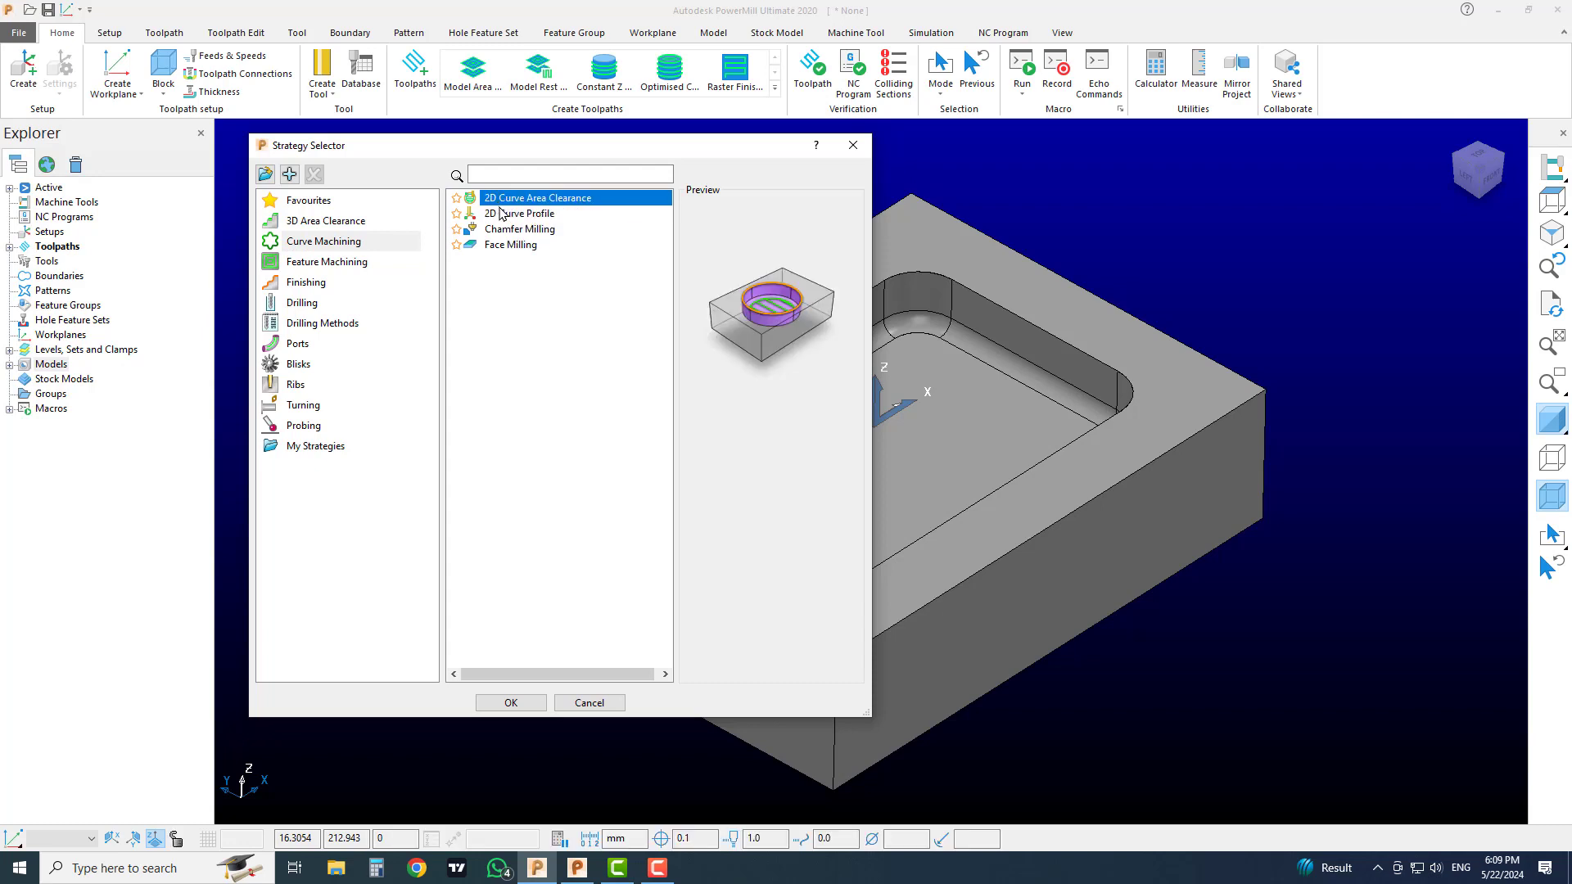
{"action": "left_click", "coordinate": [530, 215]}
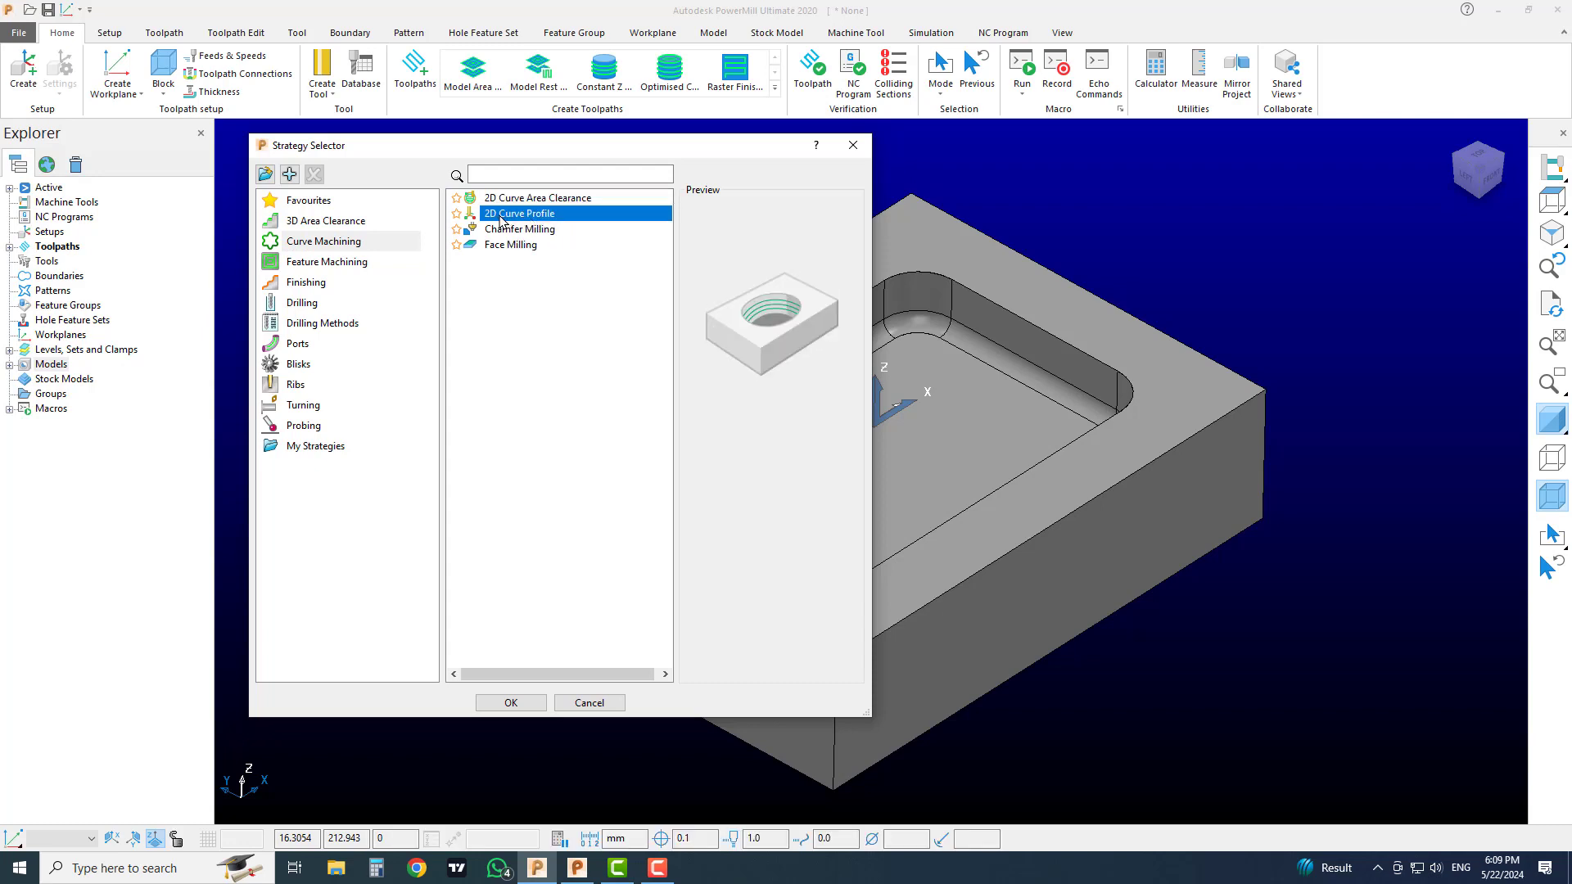
{"action": "left_click", "coordinate": [555, 199]}
{"action": "left_click", "coordinate": [548, 215]}
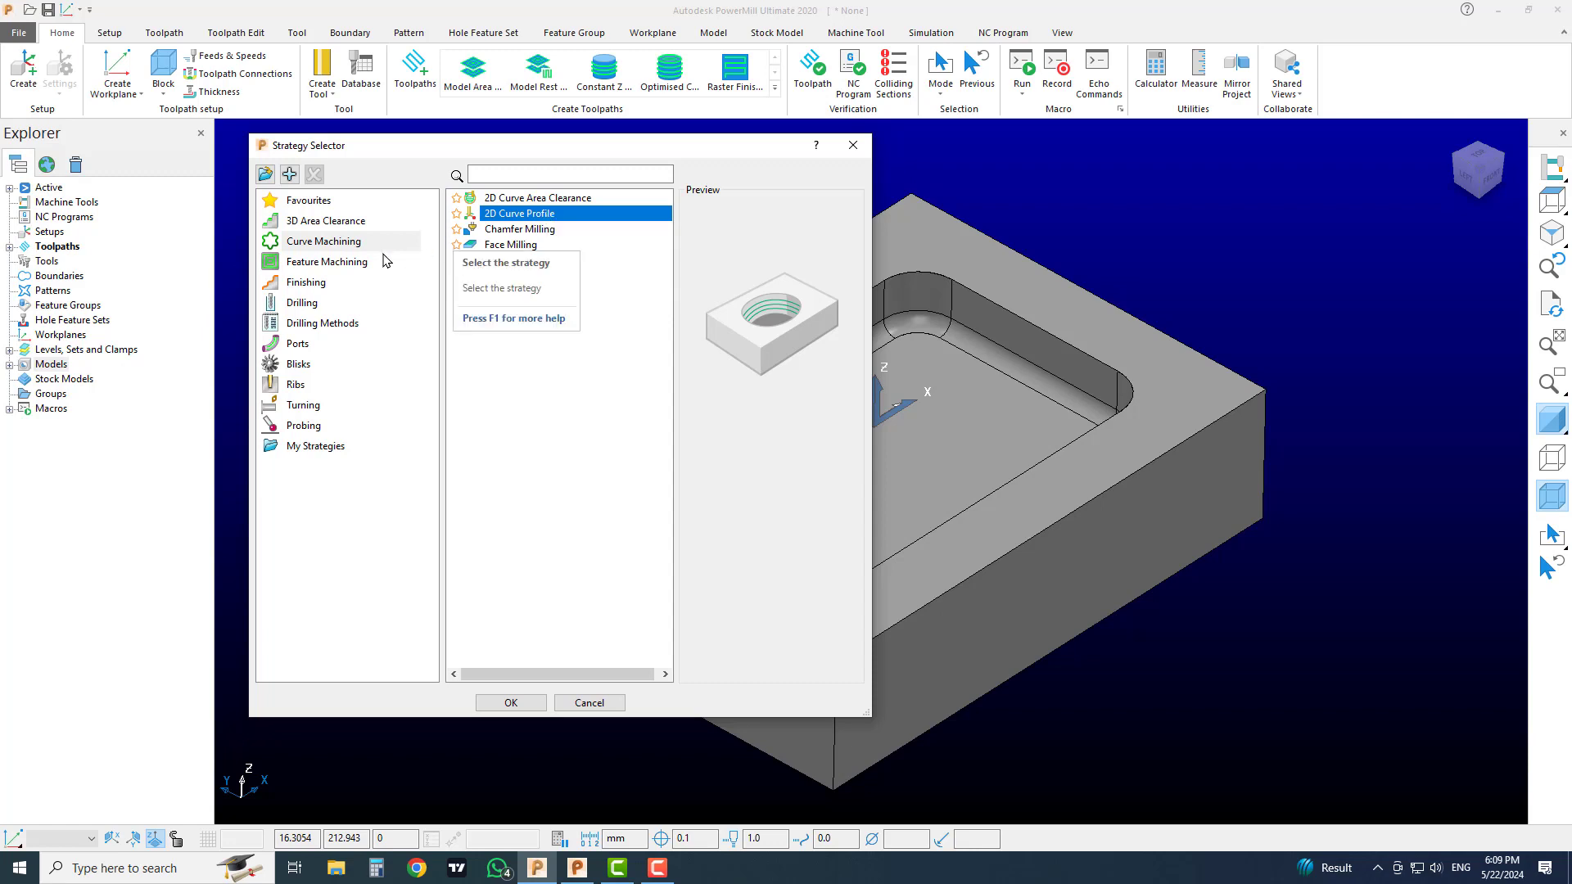
Open a 3D Offset Finishing toolpath from the finishing strategies and check which patterns it offers.
{"action": "left_click", "coordinate": [334, 283]}
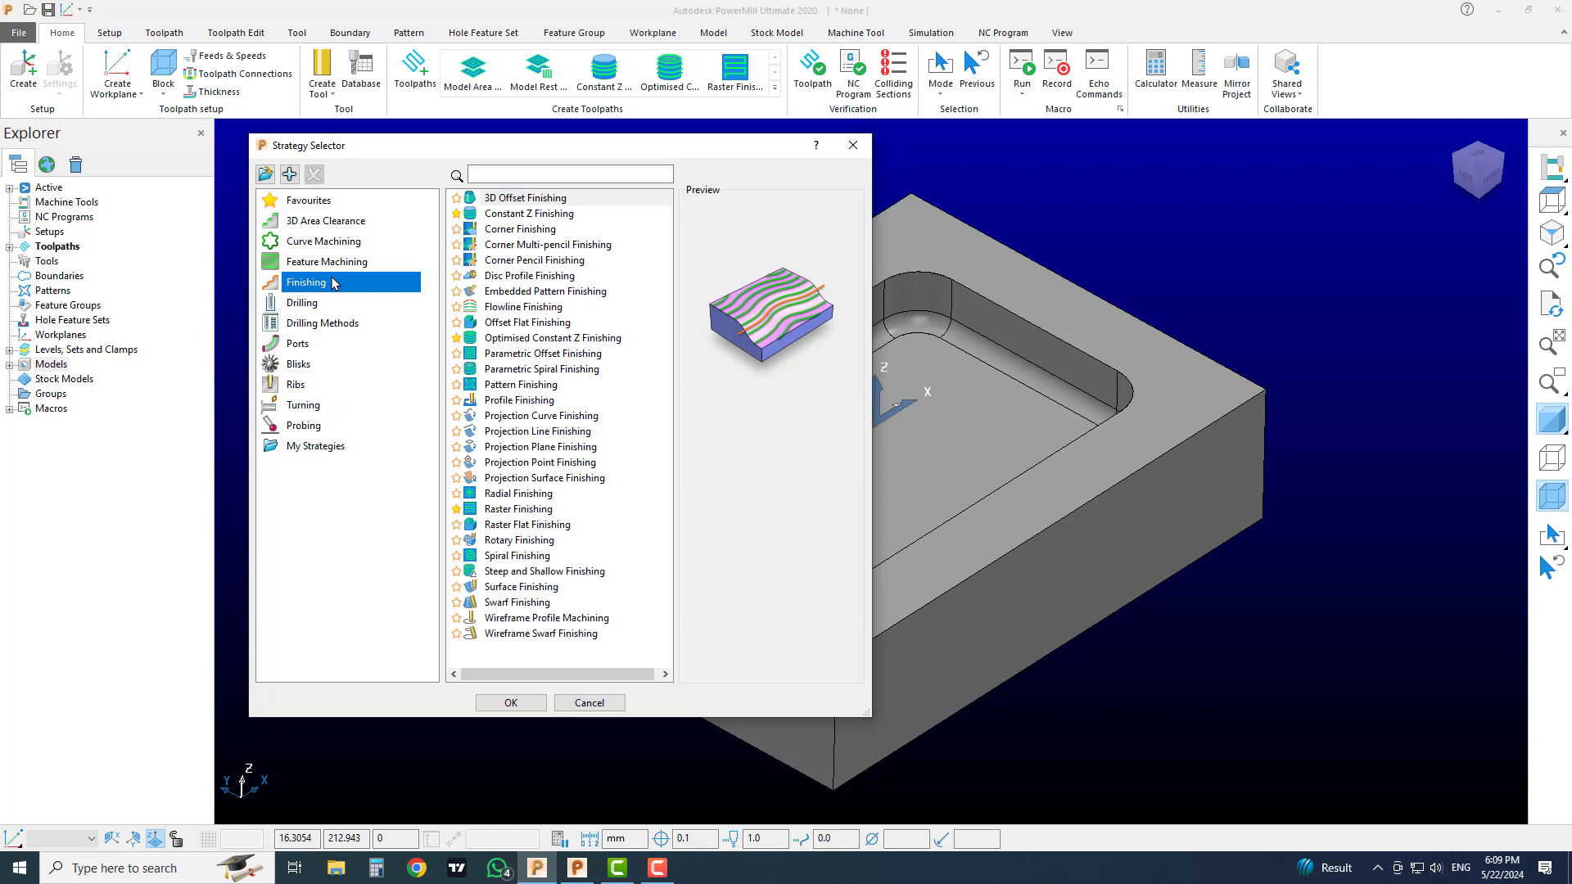
{"action": "left_click", "coordinate": [528, 202]}
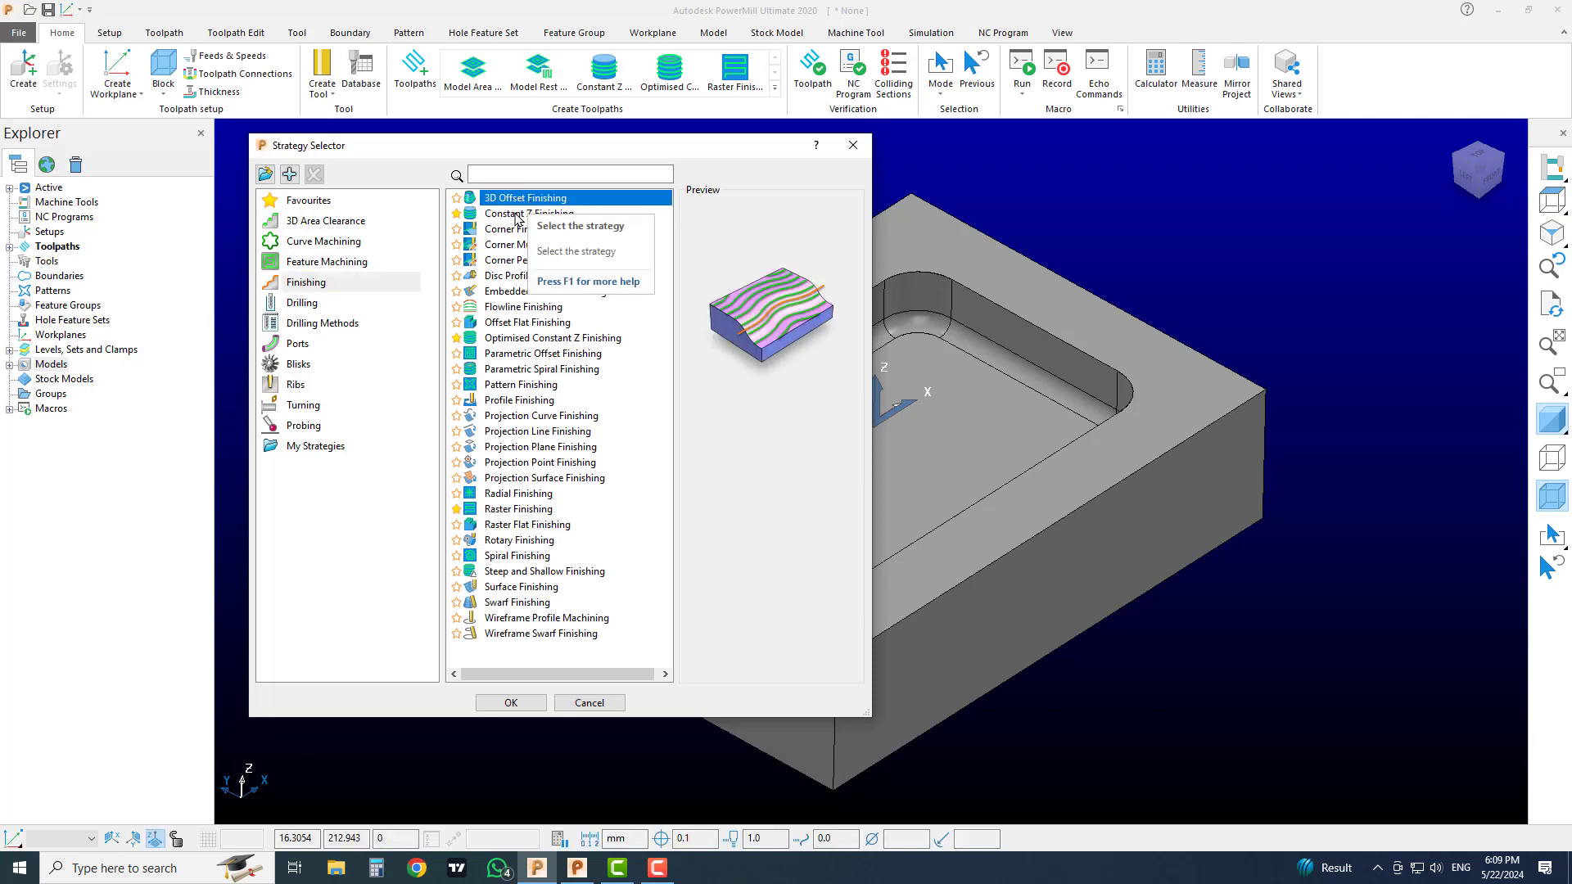
{"action": "left_click", "coordinate": [511, 703]}
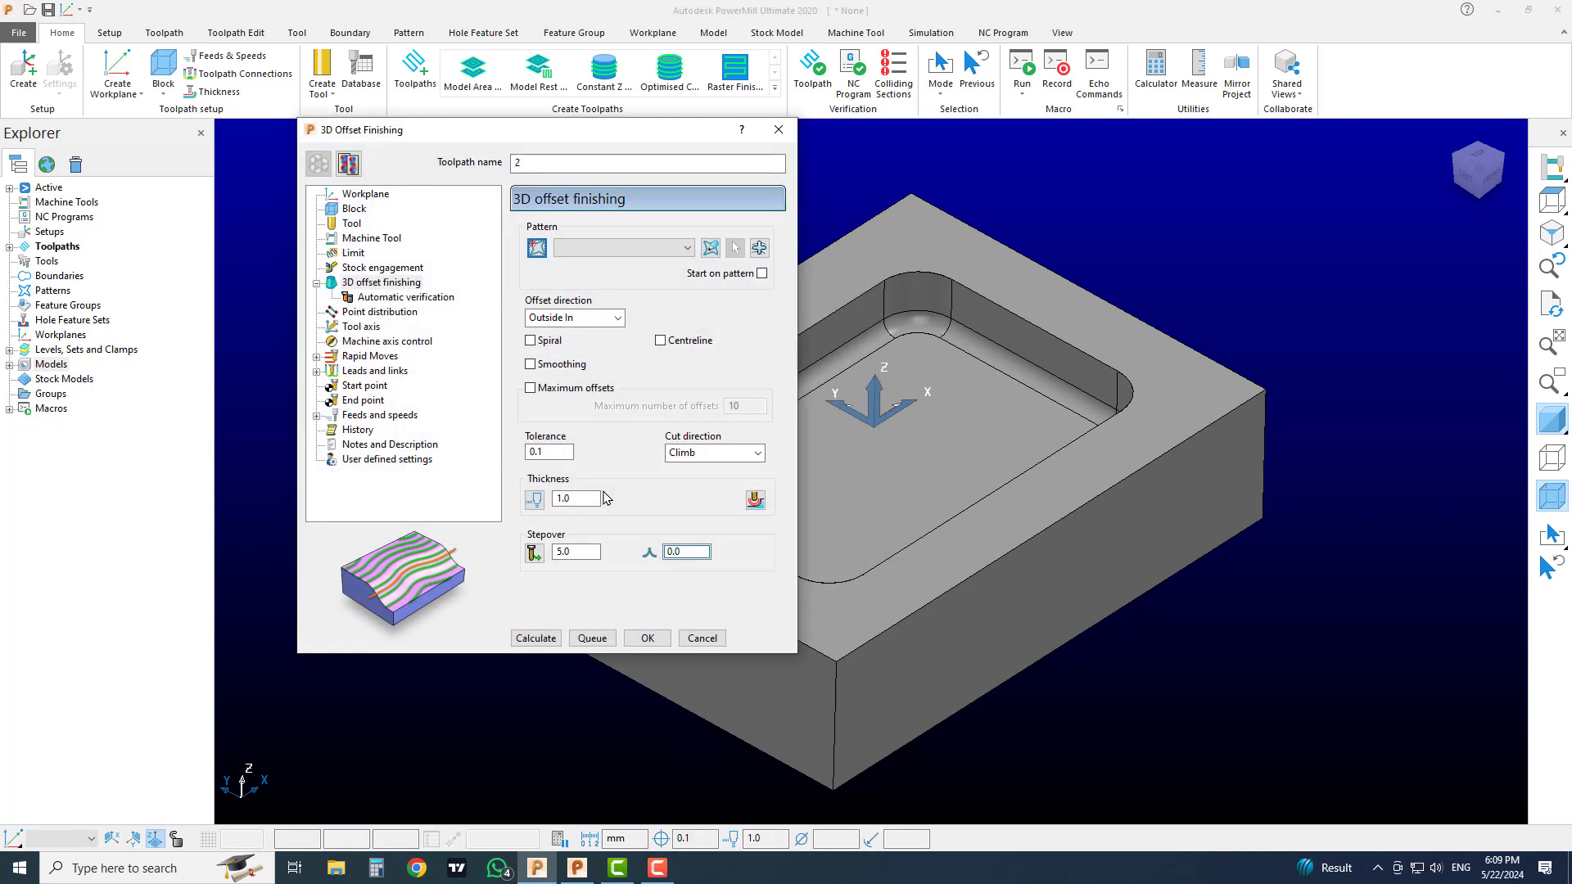
{"action": "left_click", "coordinate": [590, 249]}
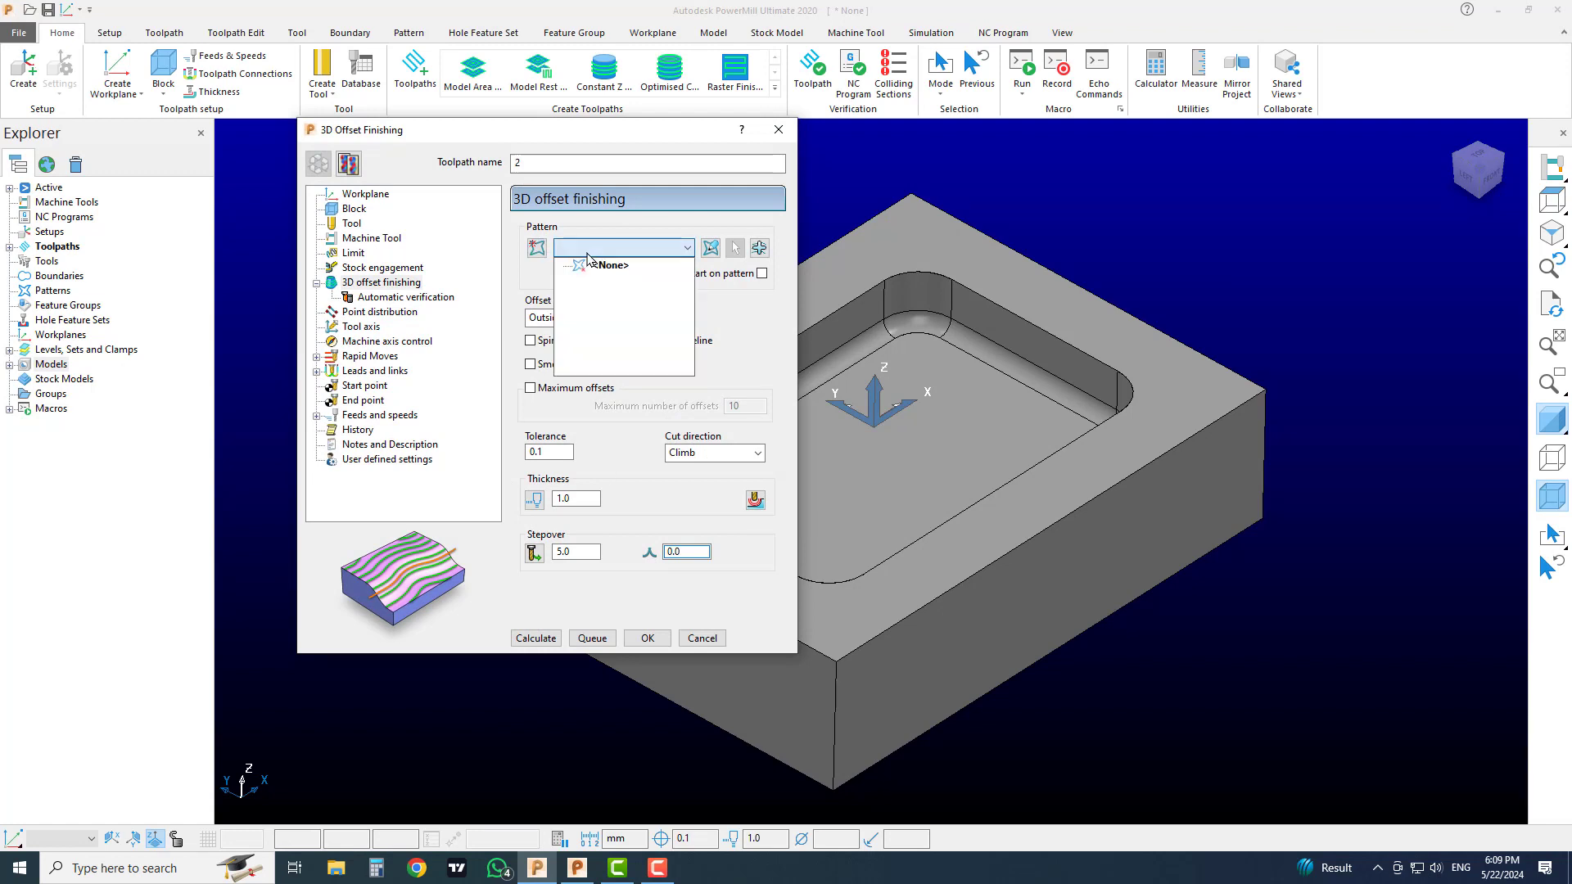
{"action": "left_click", "coordinate": [597, 250]}
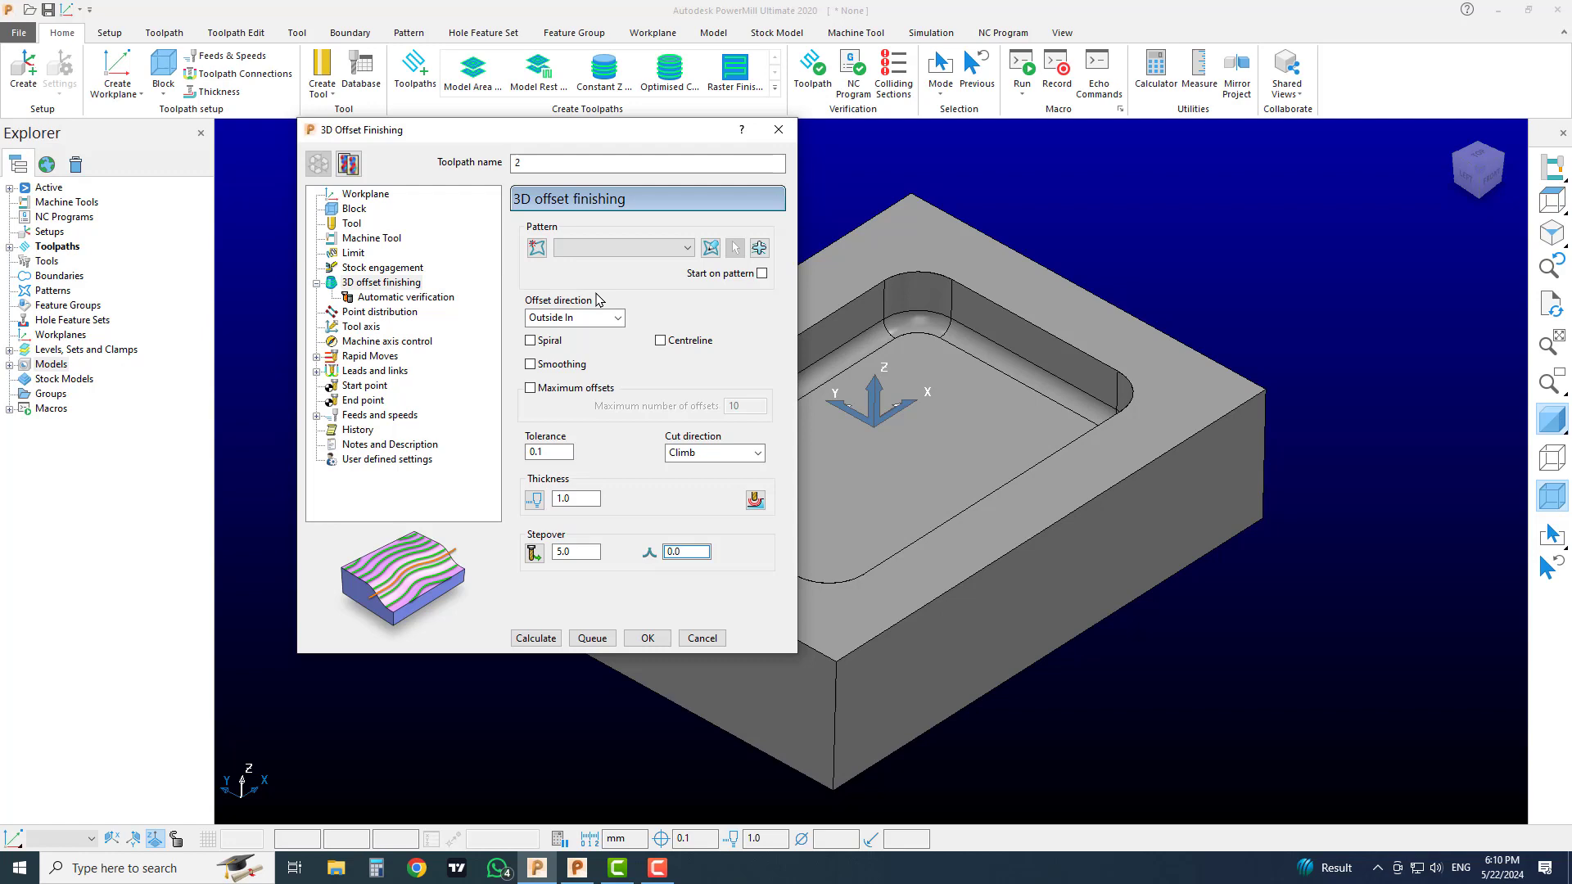
{"action": "left_click", "coordinate": [779, 130]}
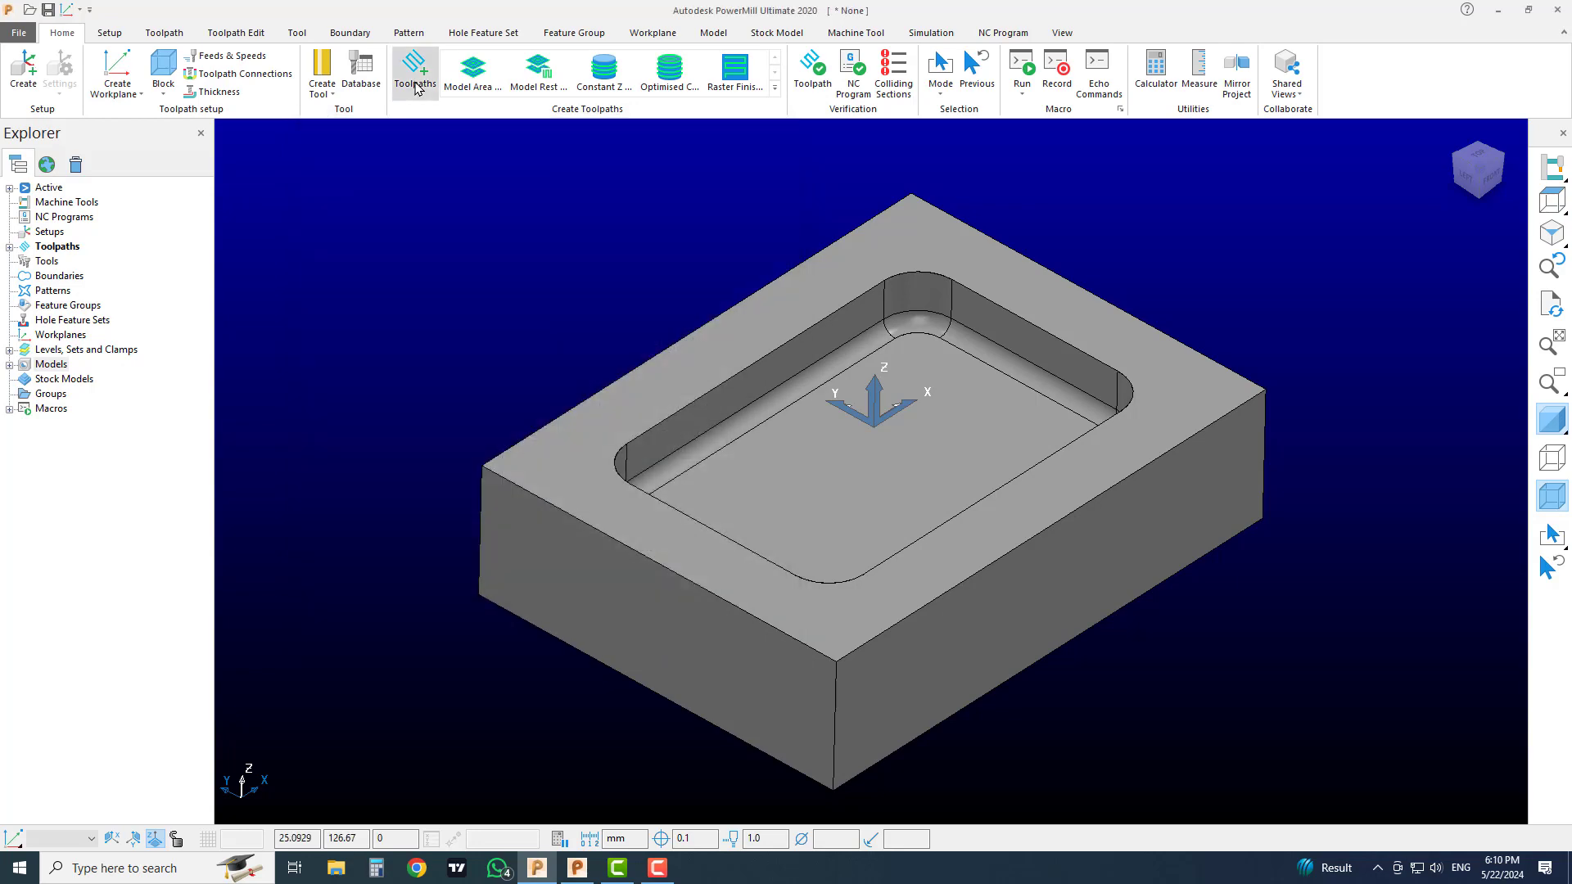
Look over the available curve machining strategies once more and leave the strategy selector.
{"action": "left_click", "coordinate": [415, 67]}
{"action": "left_click", "coordinate": [336, 244]}
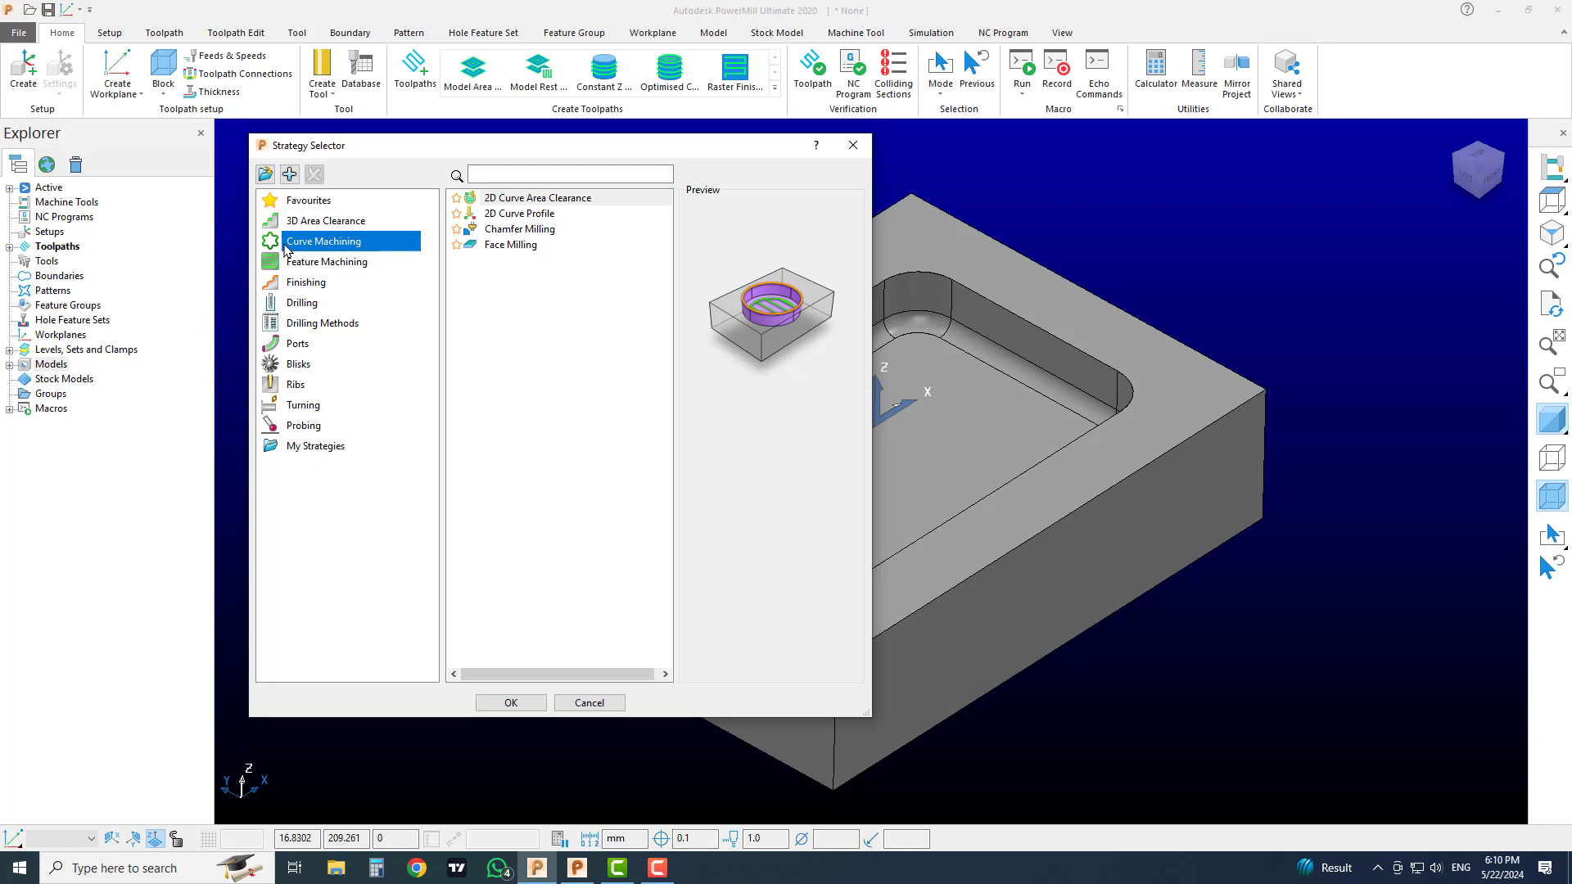
{"action": "left_click", "coordinate": [853, 145]}
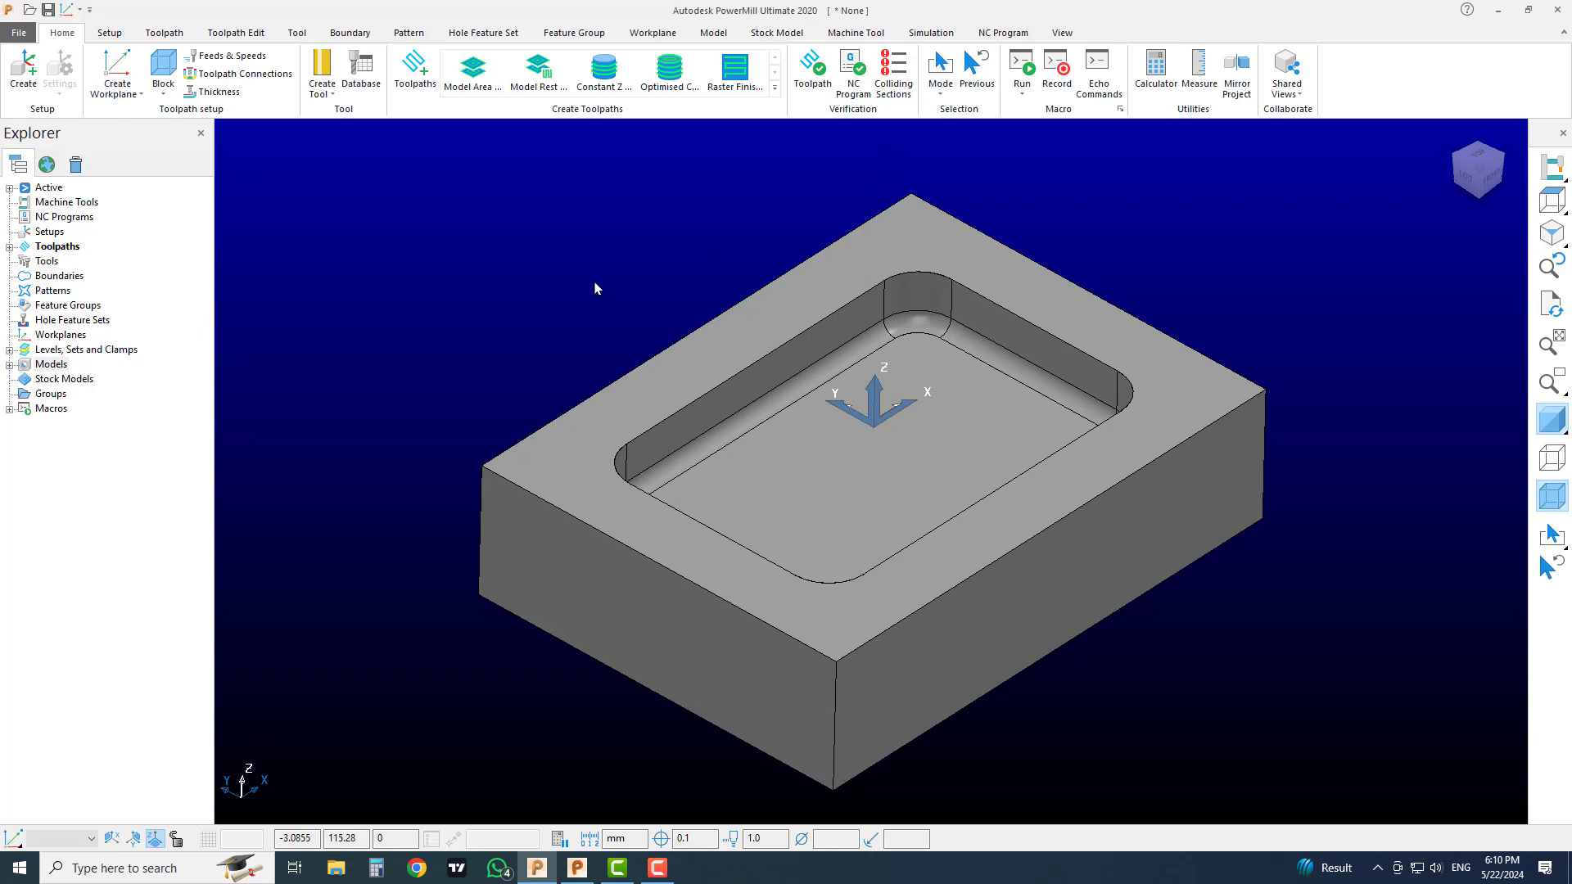
Create a new empty pattern in the project.
{"action": "left_click", "coordinate": [70, 292]}
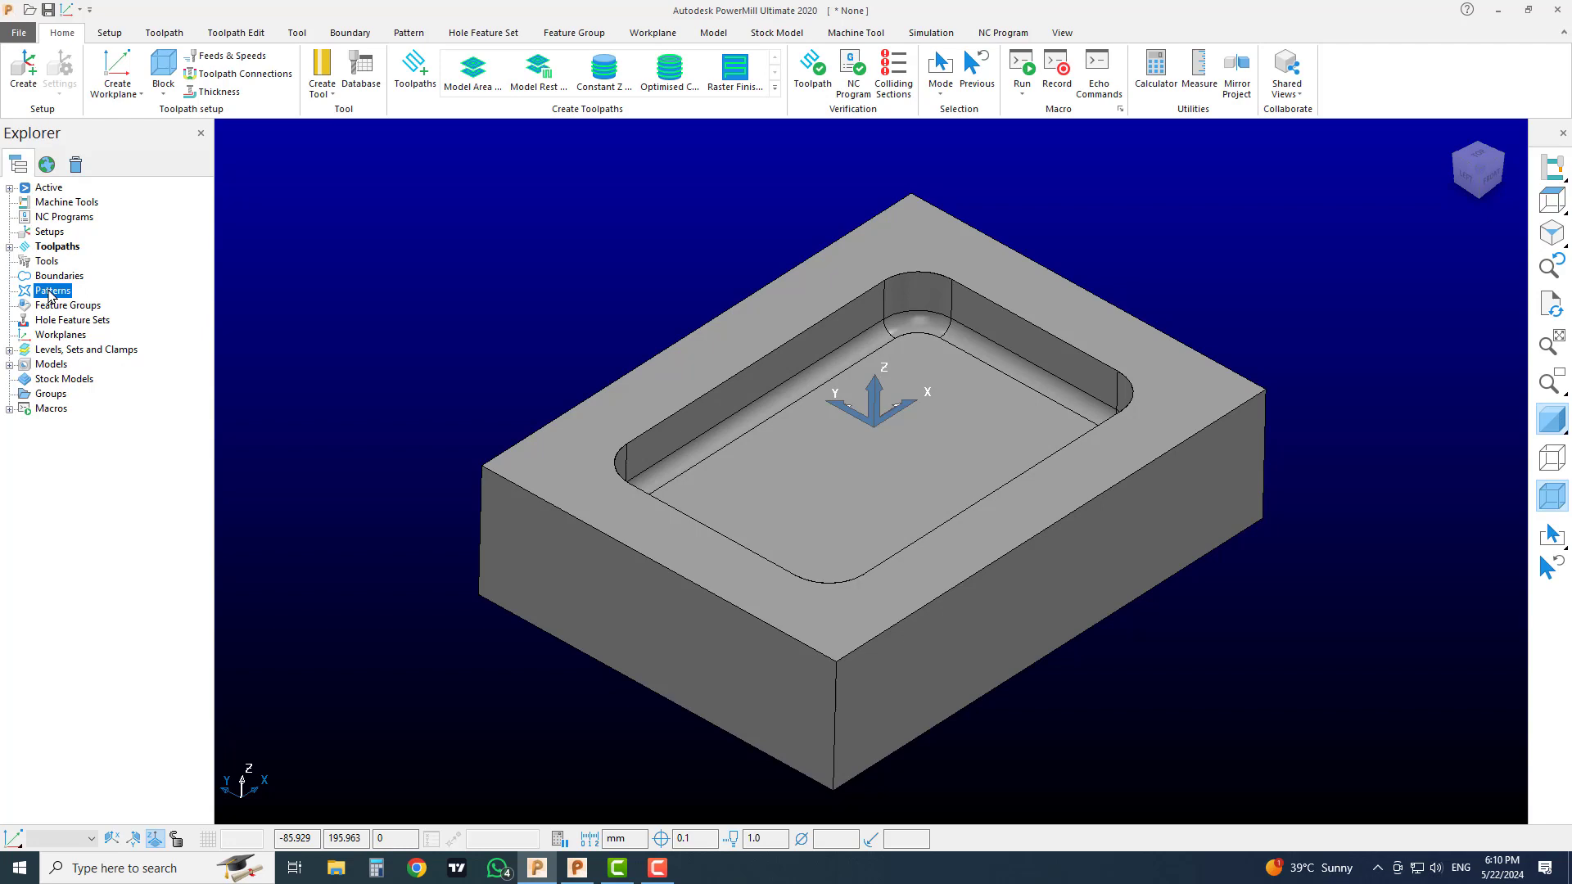
{"action": "left_click", "coordinate": [408, 33]}
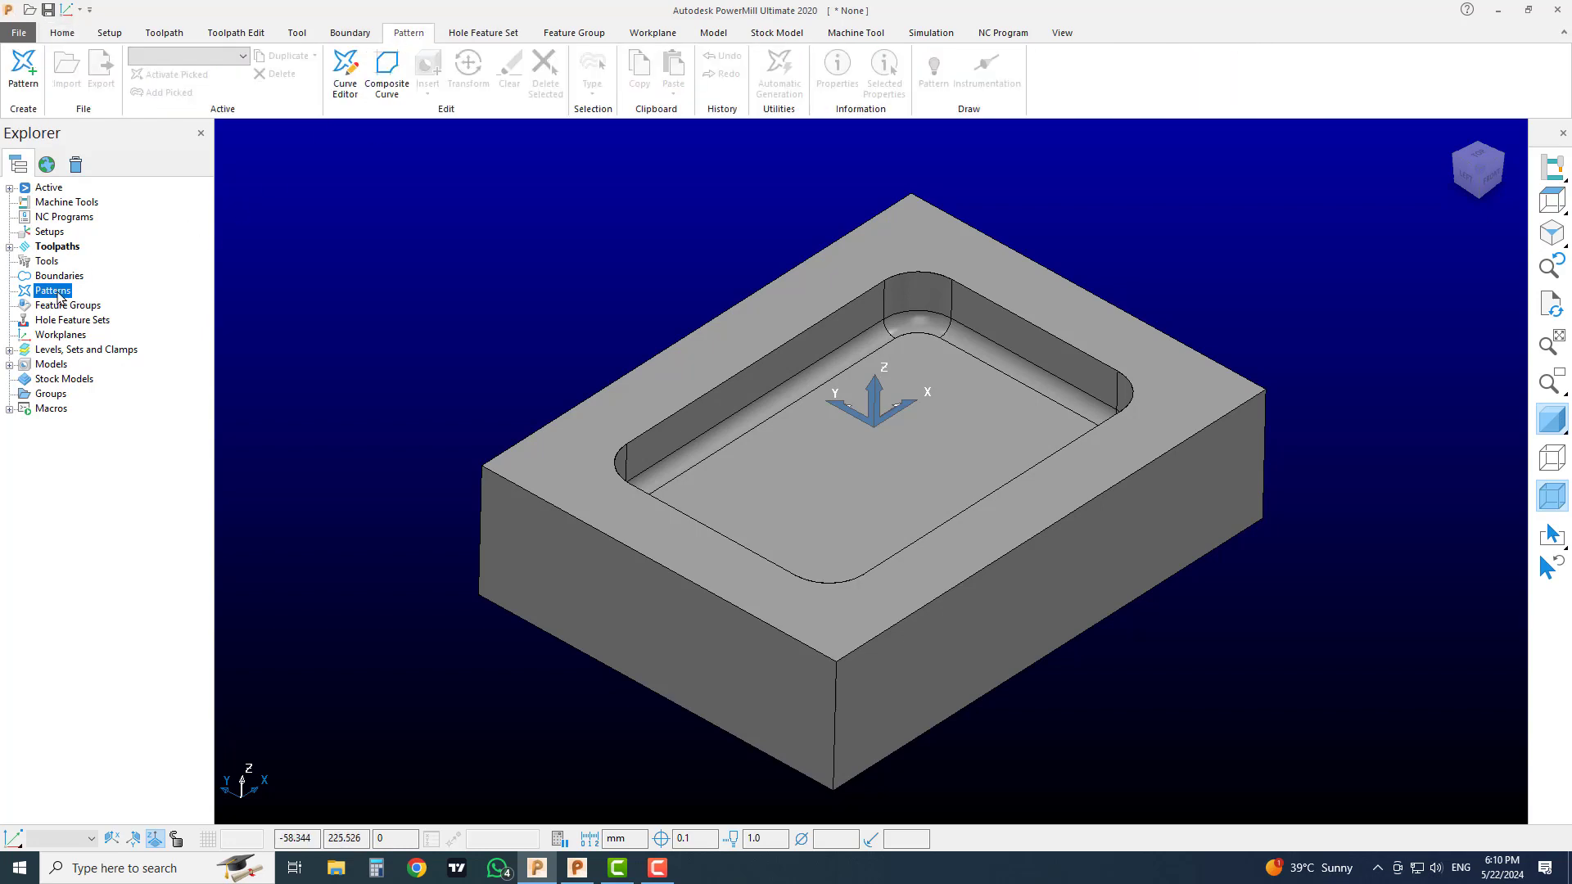
{"action": "left_click", "coordinate": [32, 72]}
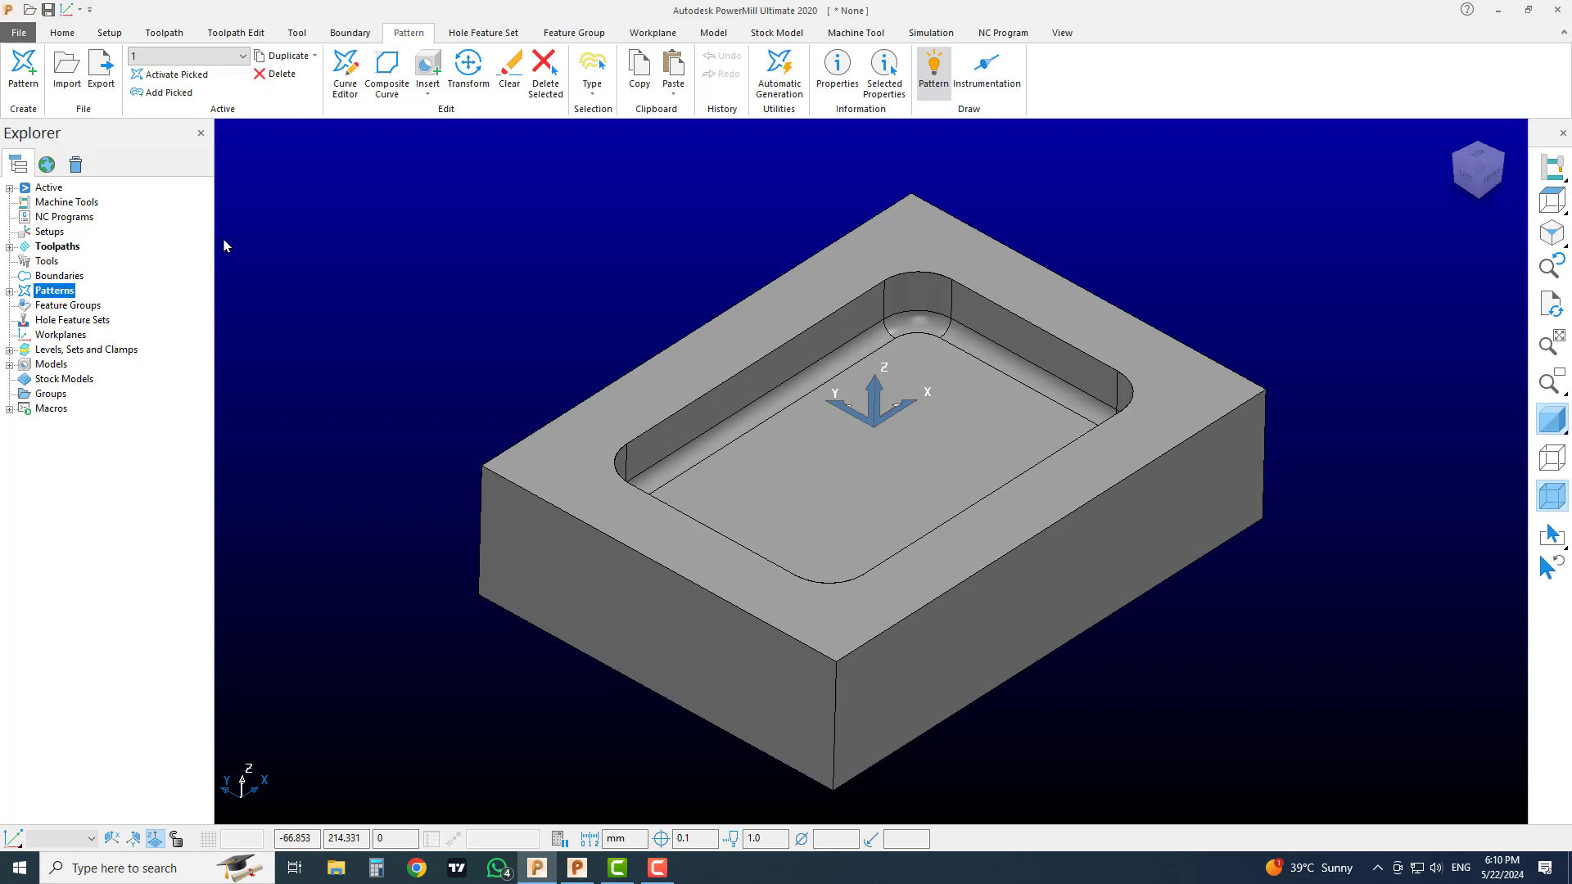
Rename the new pattern as 1st.
{"action": "left_click", "coordinate": [9, 291]}
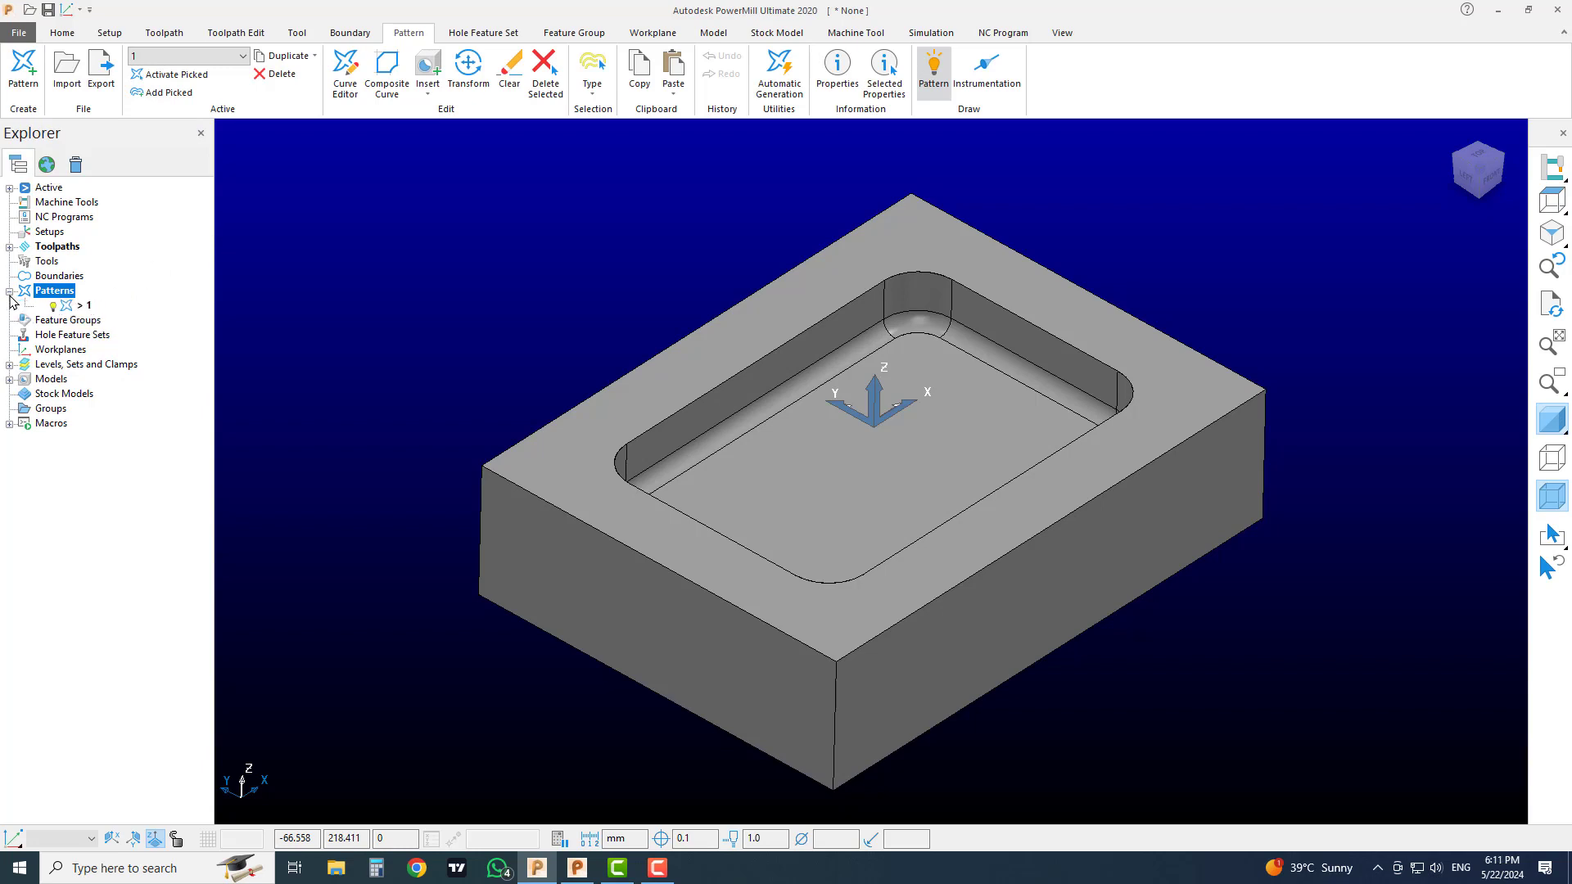
{"action": "left_click", "coordinate": [76, 307]}
{"action": "left_click", "coordinate": [75, 307]}
{"action": "type", "text": "1st"}
{"action": "key", "text": "Return"}
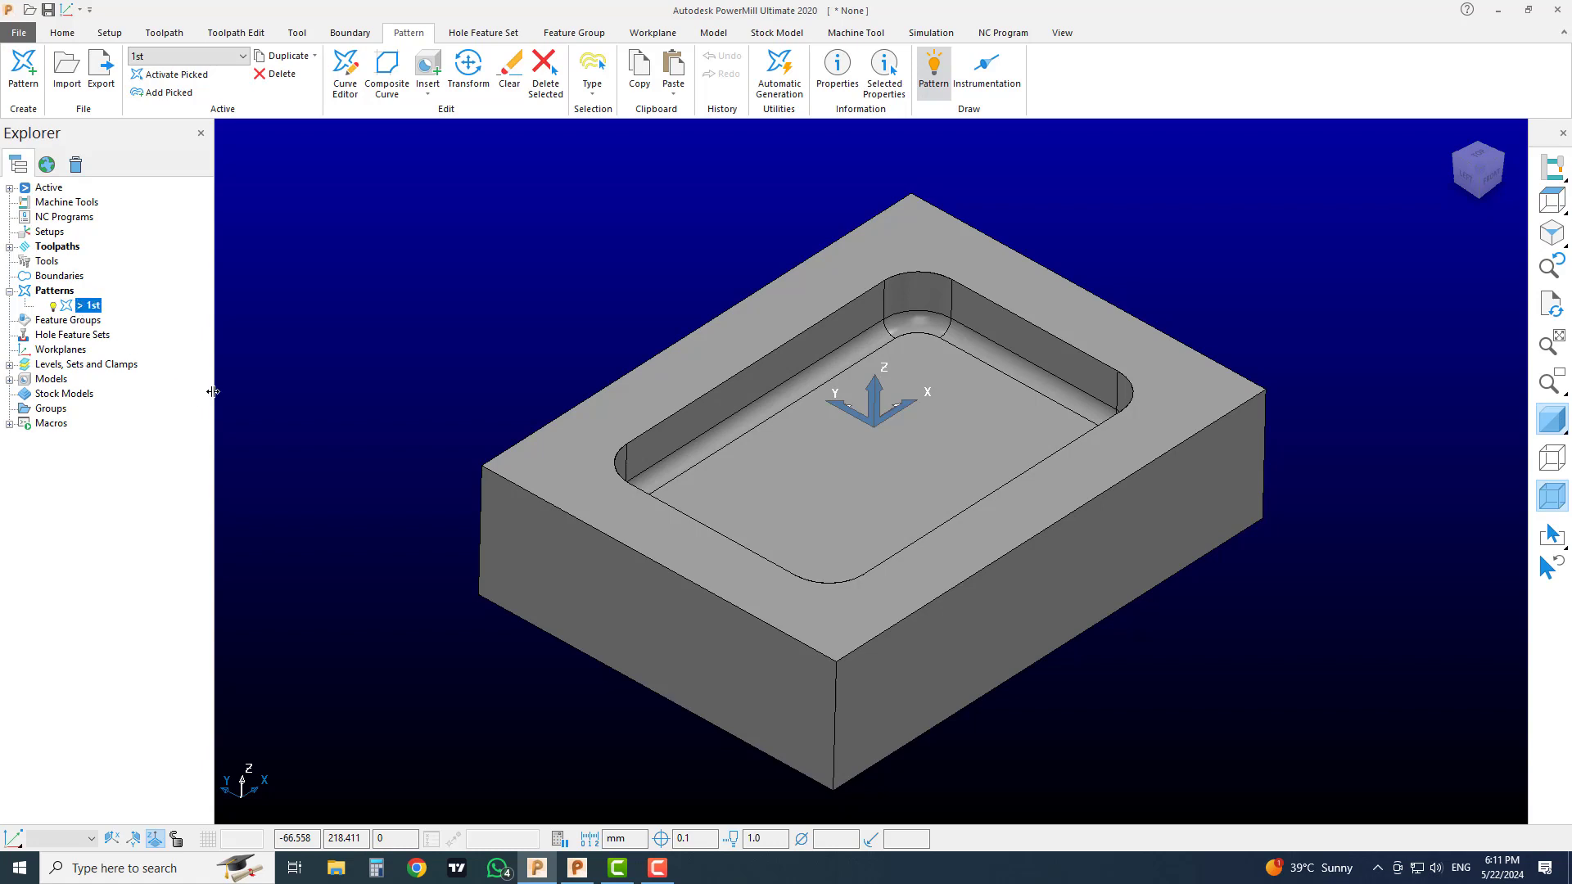
{"action": "left_click", "coordinate": [317, 327]}
{"action": "scroll", "coordinate": [846, 424], "scroll_direction": "up", "scroll_amount": 2}
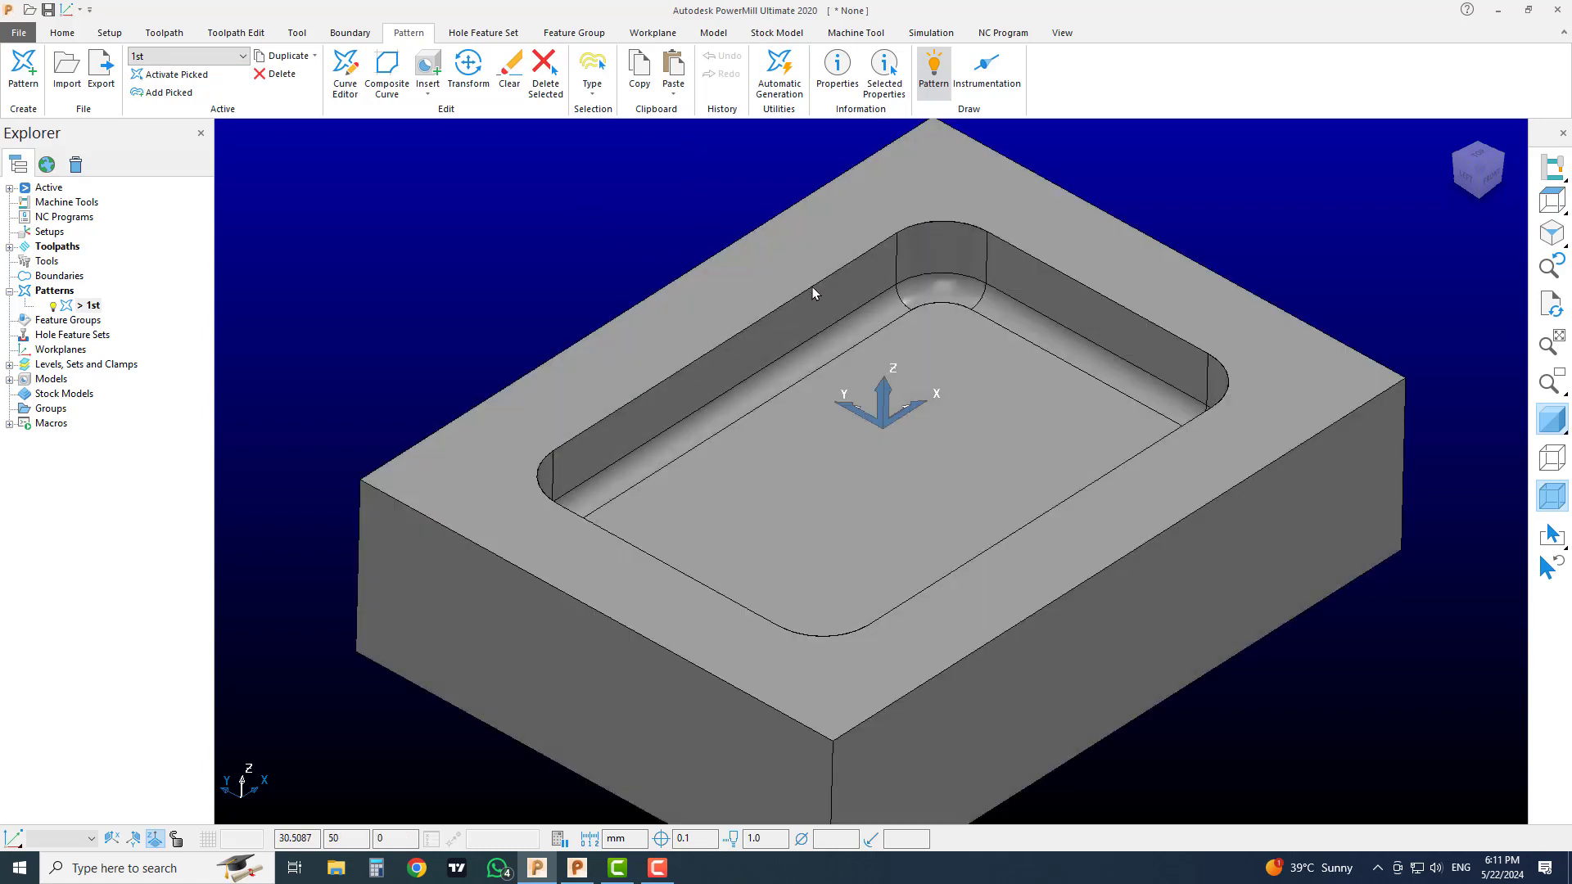
Insert the edge curves of the block's top face from the model into the 1st pattern.
{"action": "scroll", "coordinate": [812, 287], "scroll_direction": "up", "scroll_amount": 4}
{"action": "scroll", "coordinate": [824, 289], "scroll_direction": "down", "scroll_amount": 2}
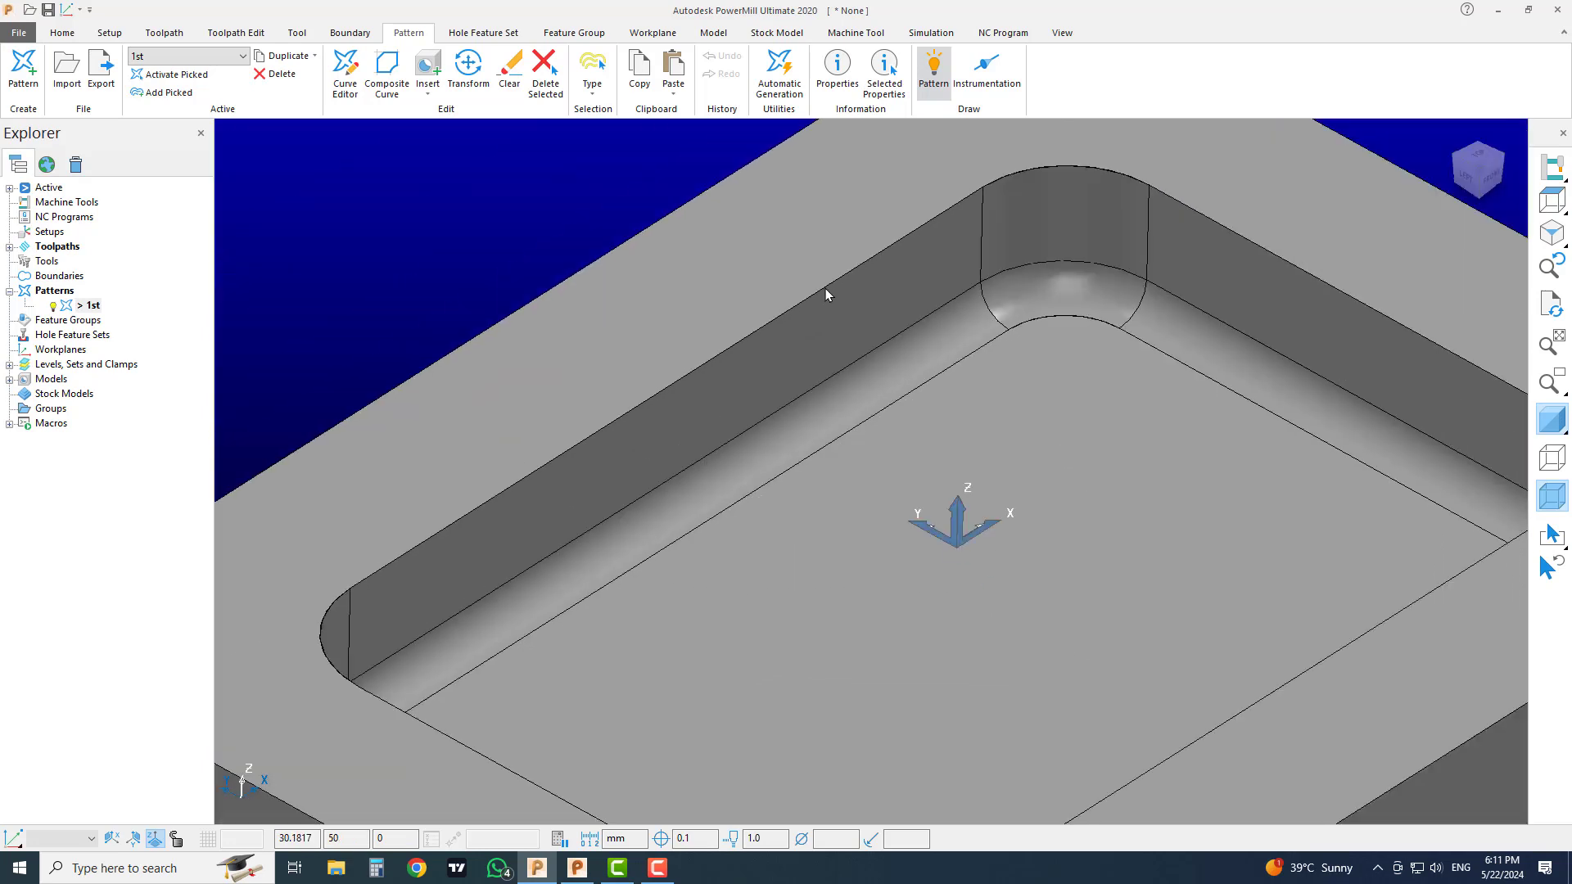
{"action": "scroll", "coordinate": [825, 292], "scroll_direction": "down", "scroll_amount": 3}
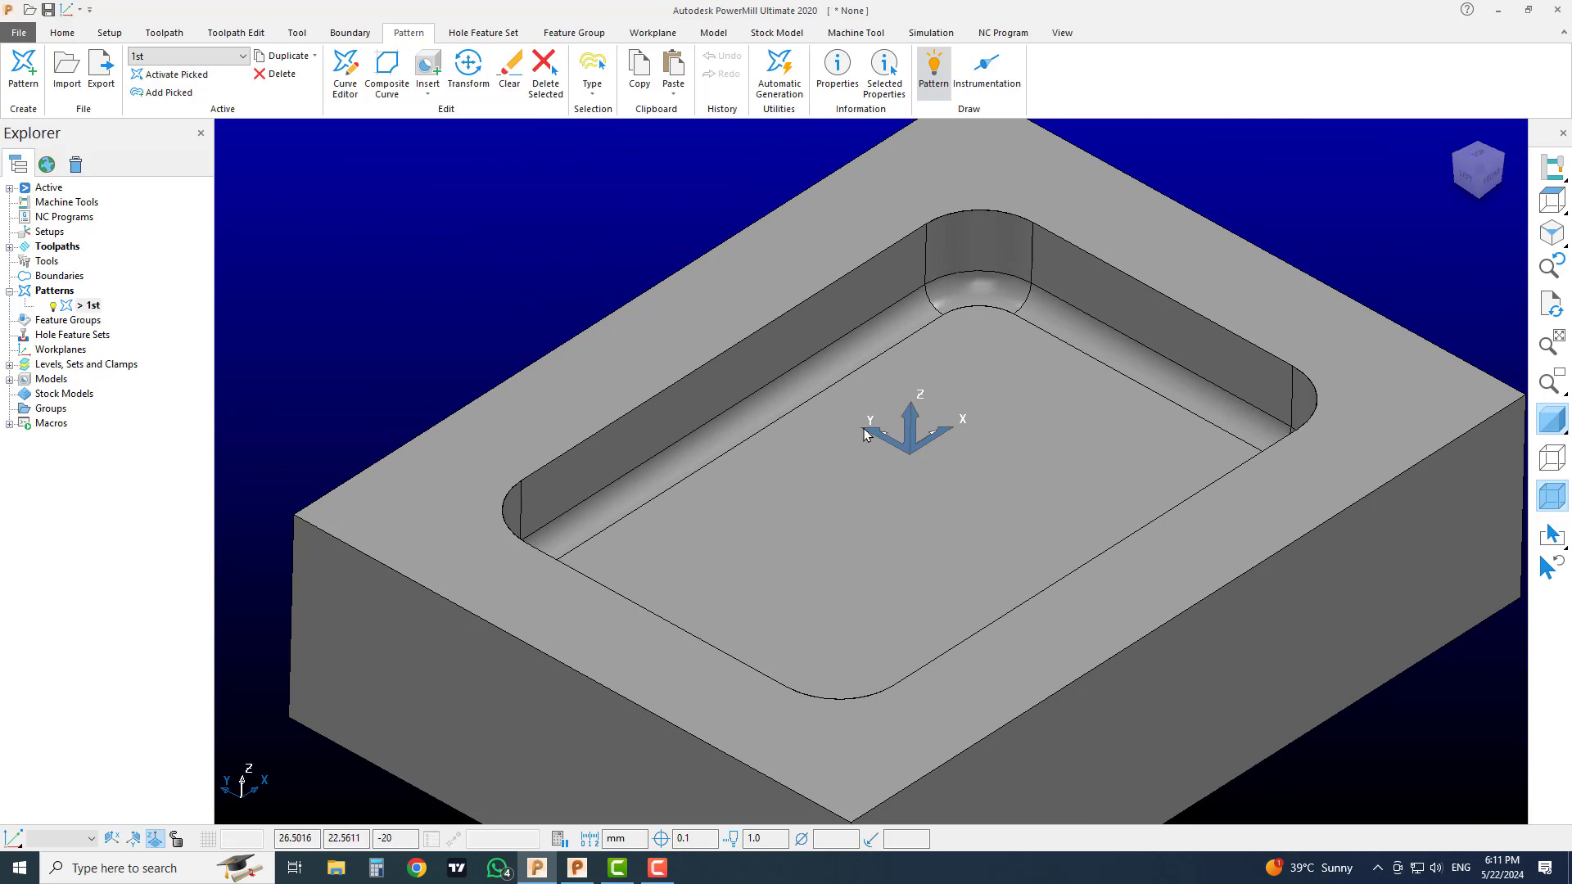
{"action": "scroll", "coordinate": [686, 272], "scroll_direction": "down", "scroll_amount": 1}
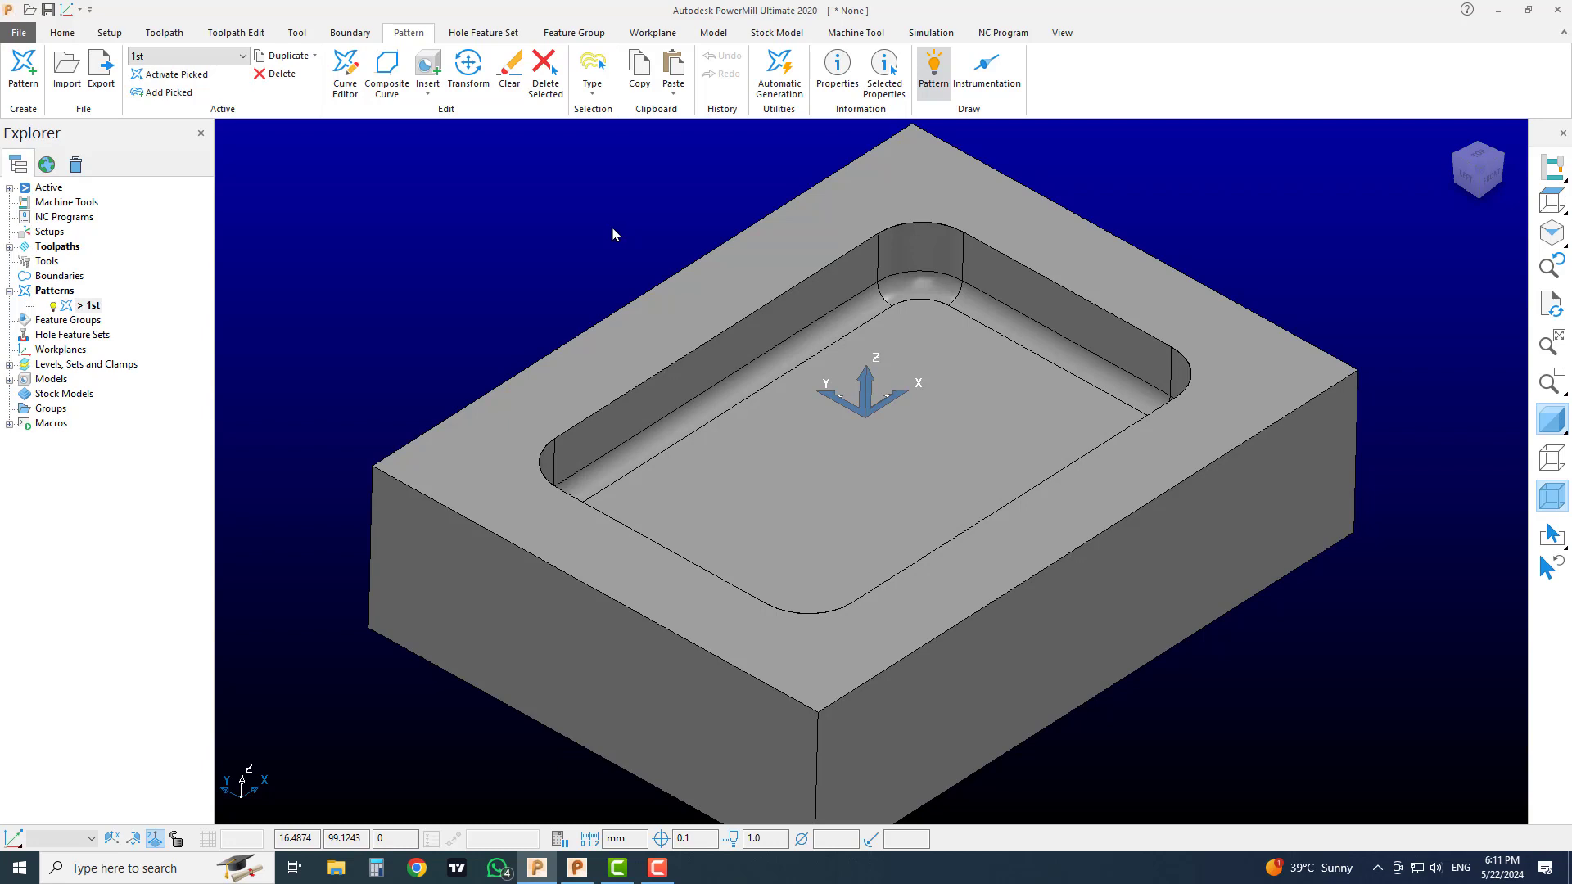
{"action": "left_click", "coordinate": [434, 92]}
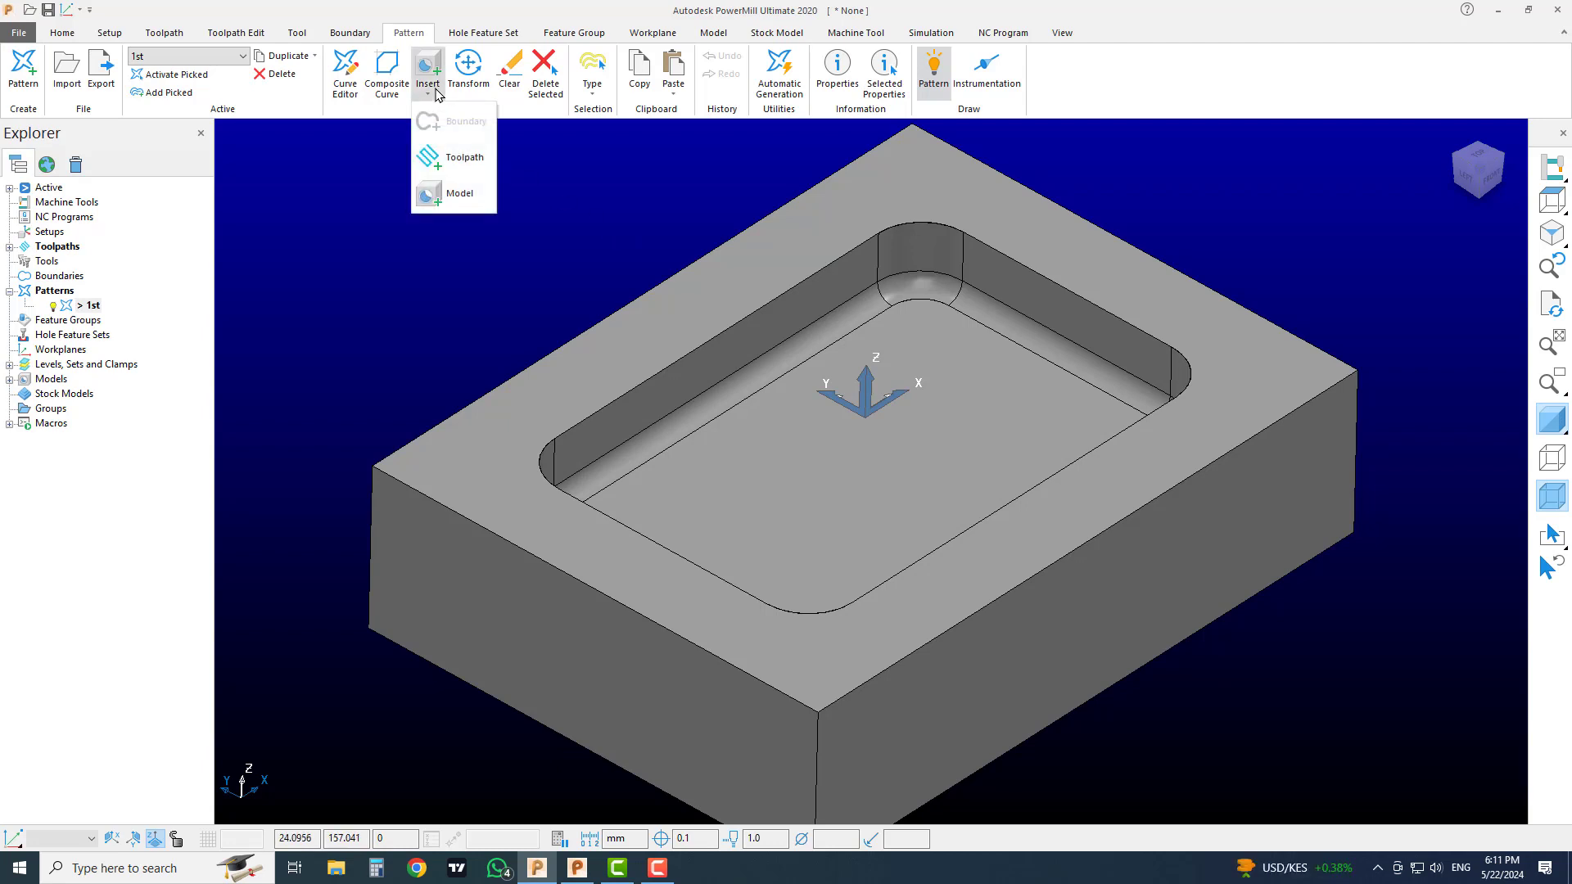
{"action": "left_click", "coordinate": [610, 190]}
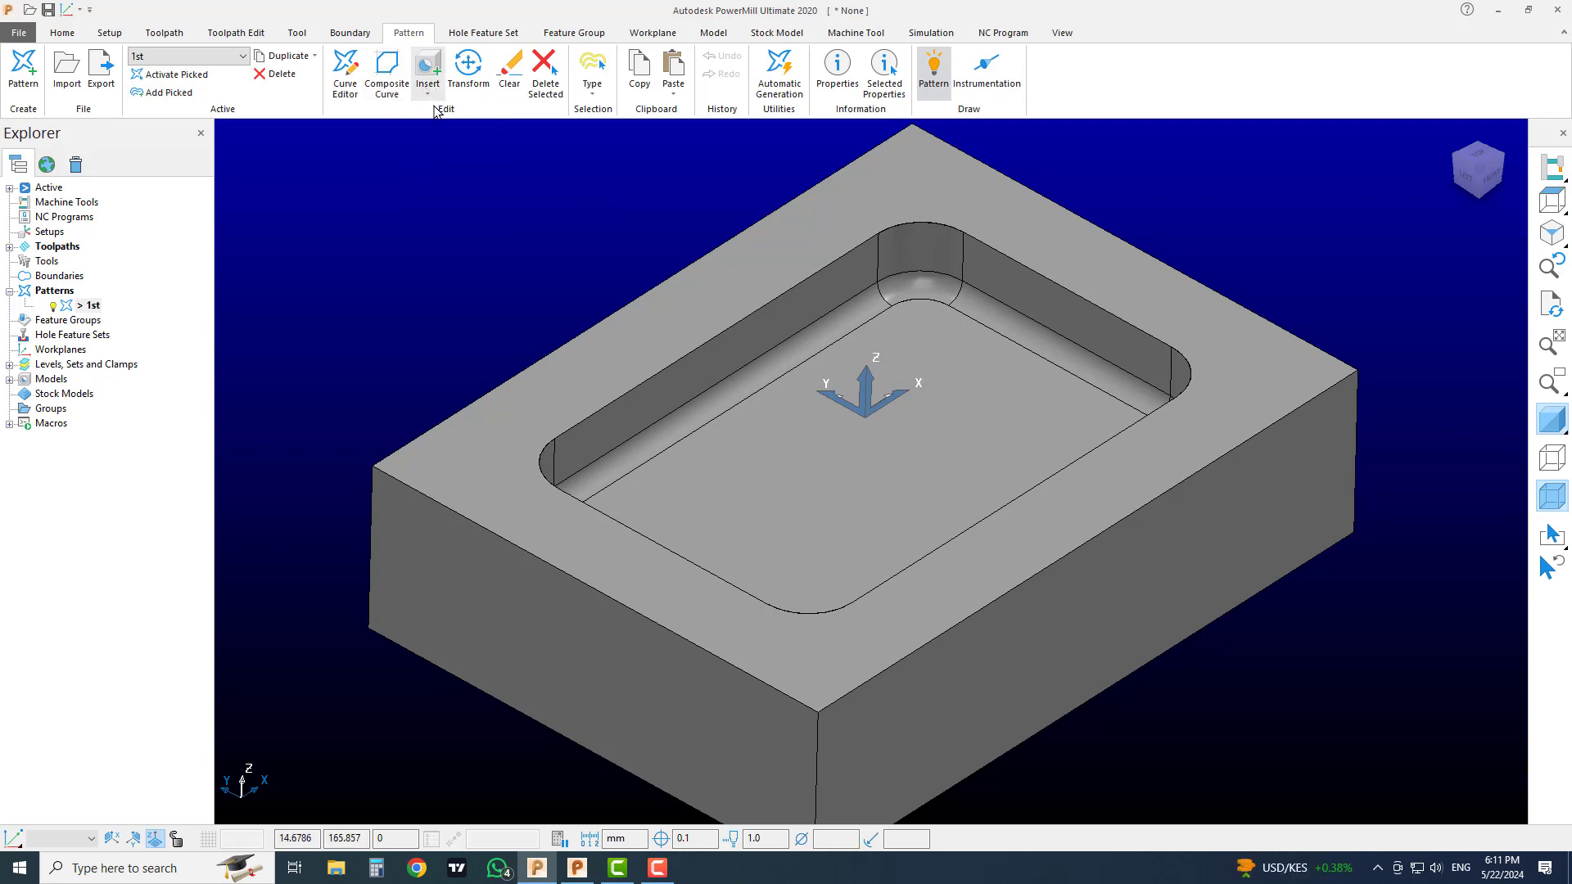
{"action": "left_click", "coordinate": [672, 291]}
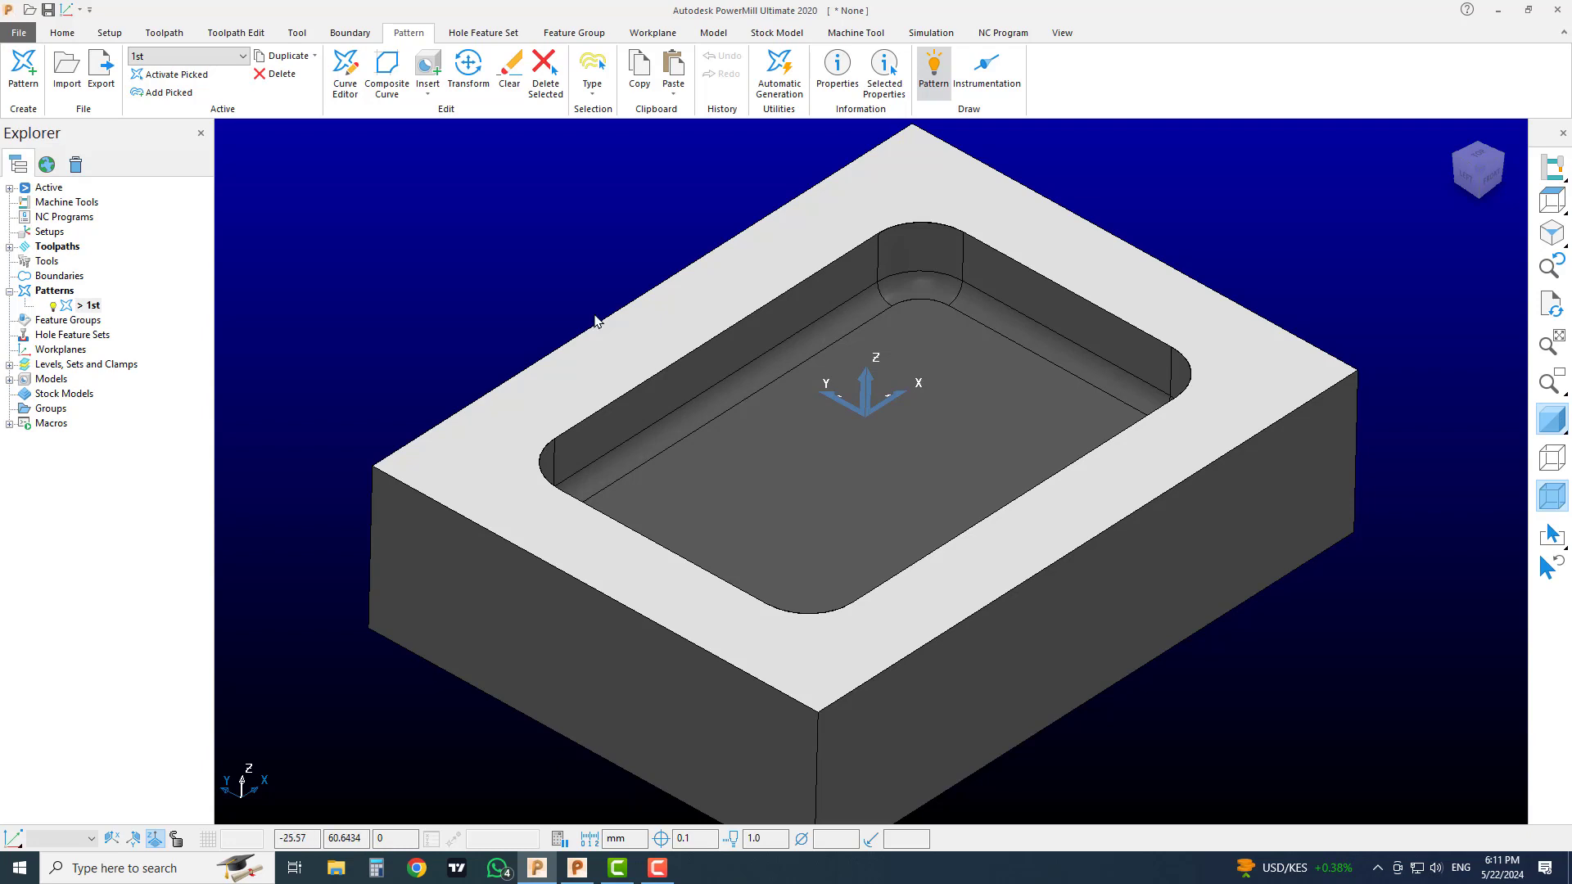
{"action": "left_click", "coordinate": [429, 95]}
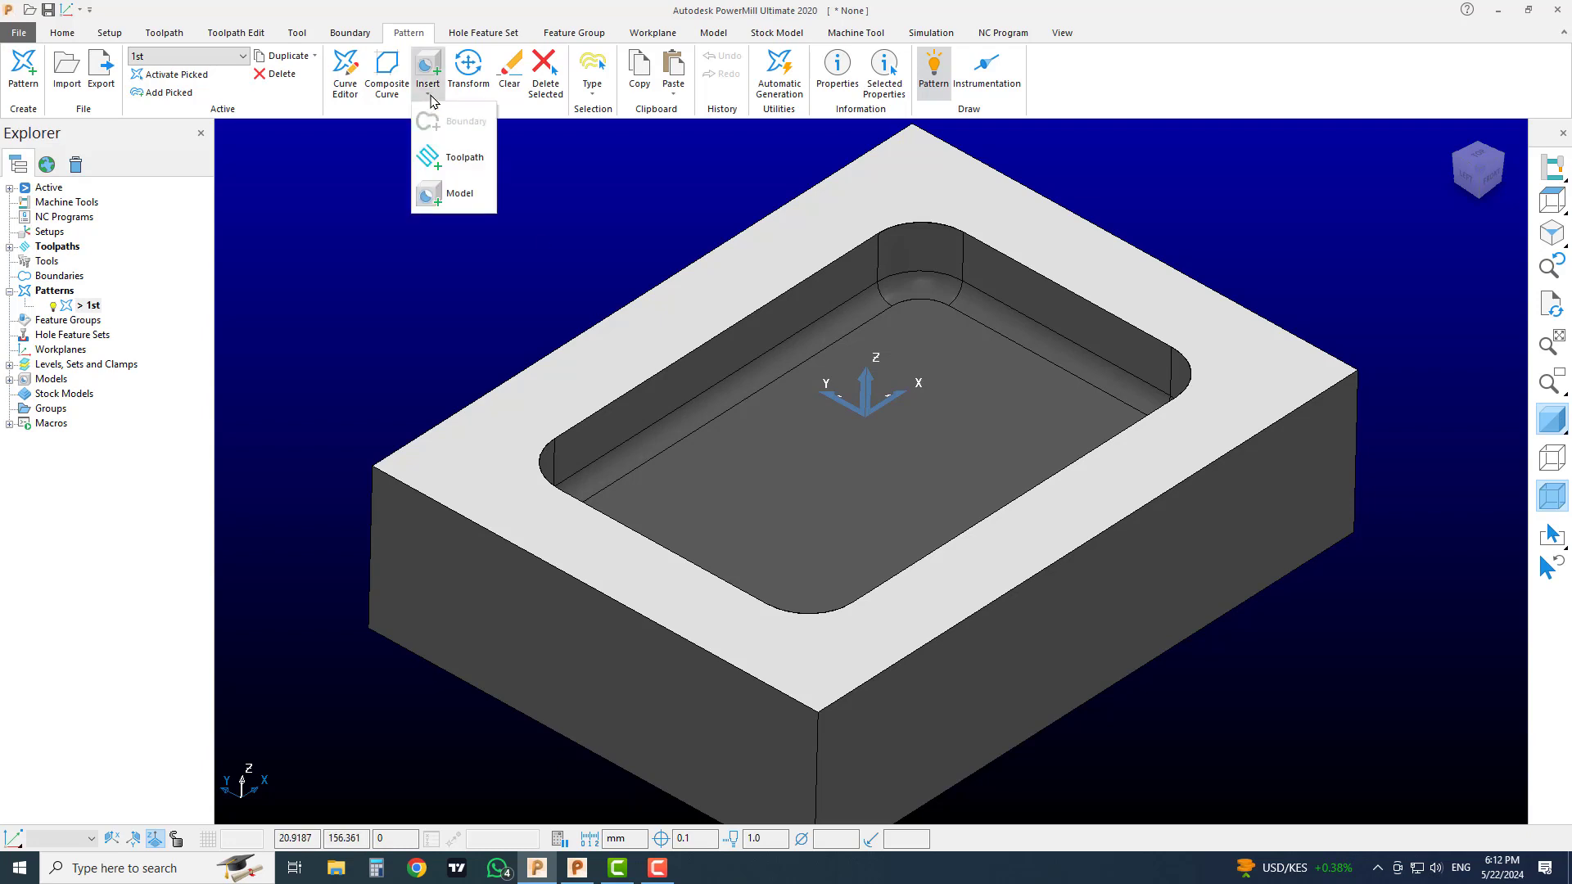
{"action": "left_click", "coordinate": [442, 193]}
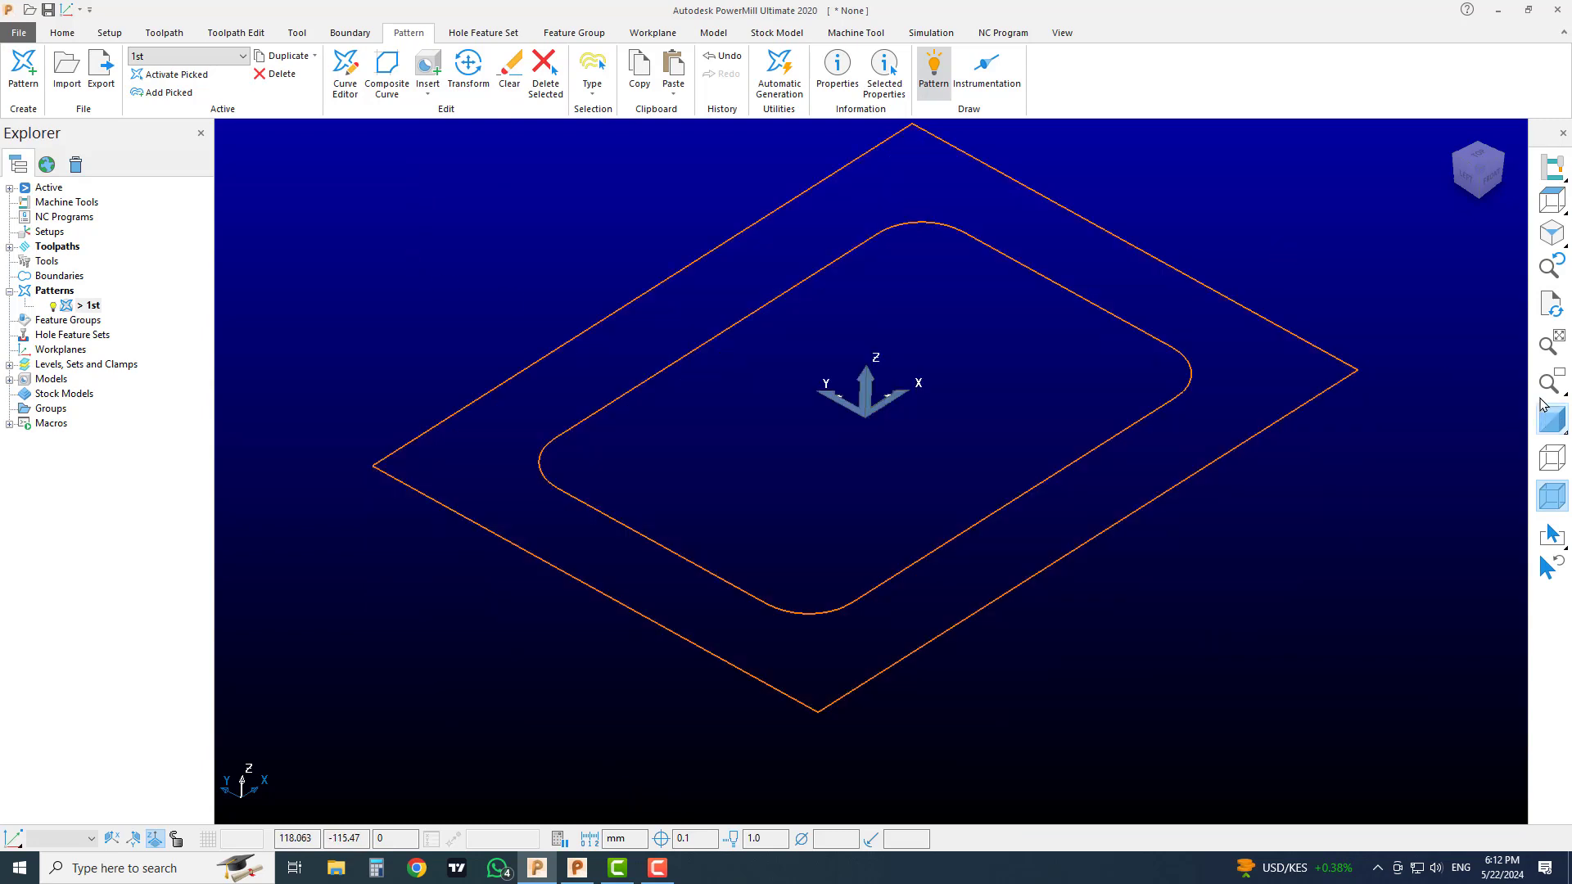
Delete the outer rectangular curve from the pattern with model shading off, then show the shaded block again.
{"action": "left_click", "coordinate": [1550, 419]}
{"action": "left_click_drag", "start_coordinate": [570, 361], "coordinate": [606, 365]}
{"action": "left_click", "coordinate": [514, 317]}
{"action": "left_click", "coordinate": [601, 319]}
{"action": "left_click", "coordinate": [555, 85]}
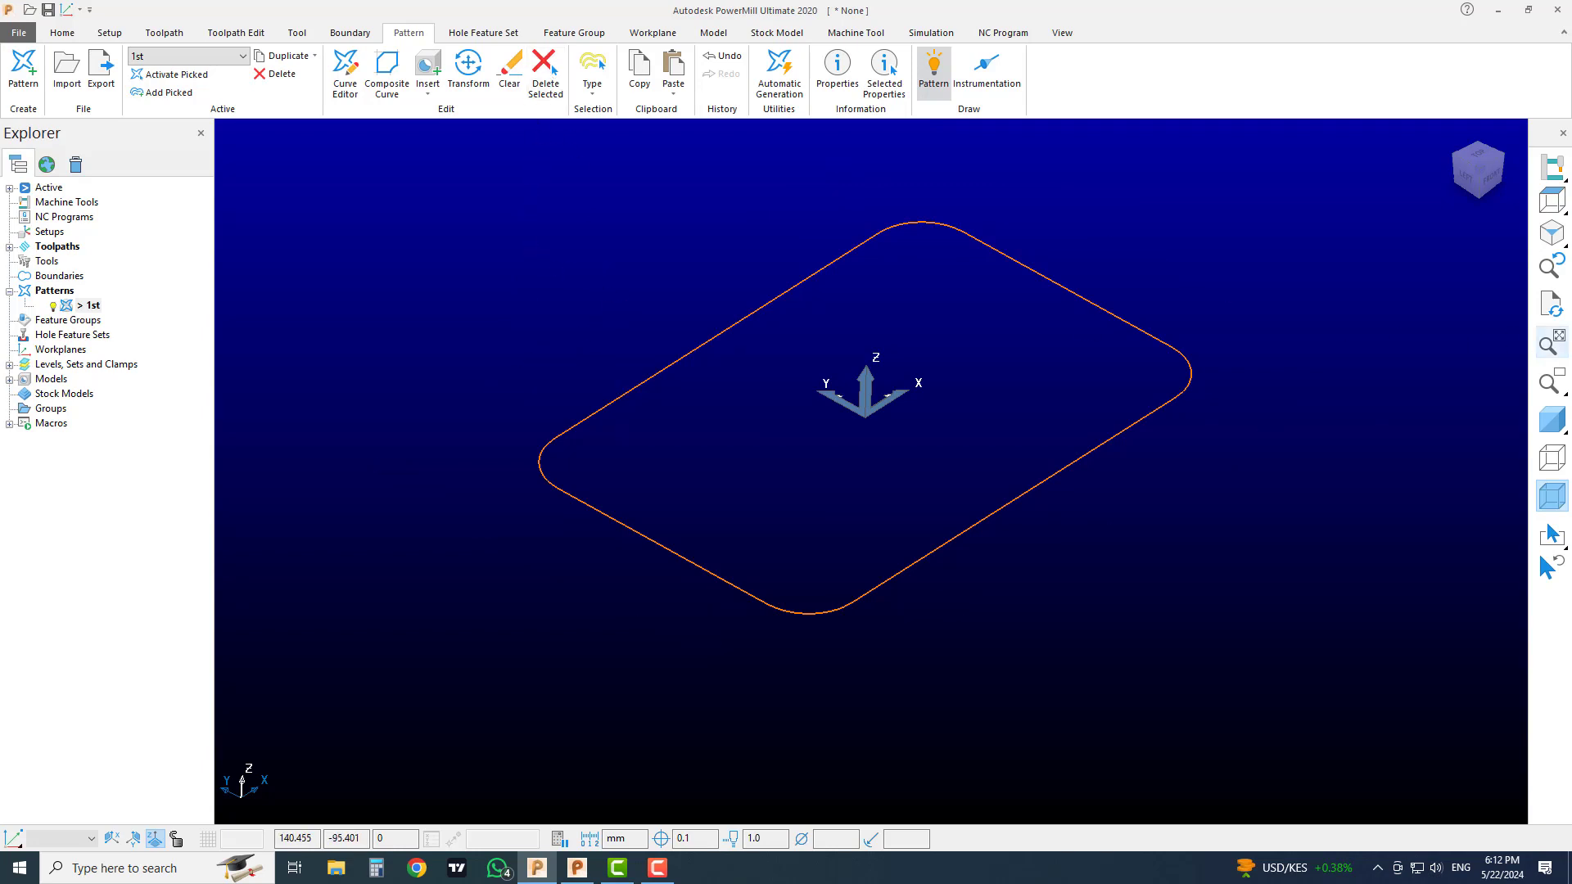
{"action": "left_click", "coordinate": [1553, 419]}
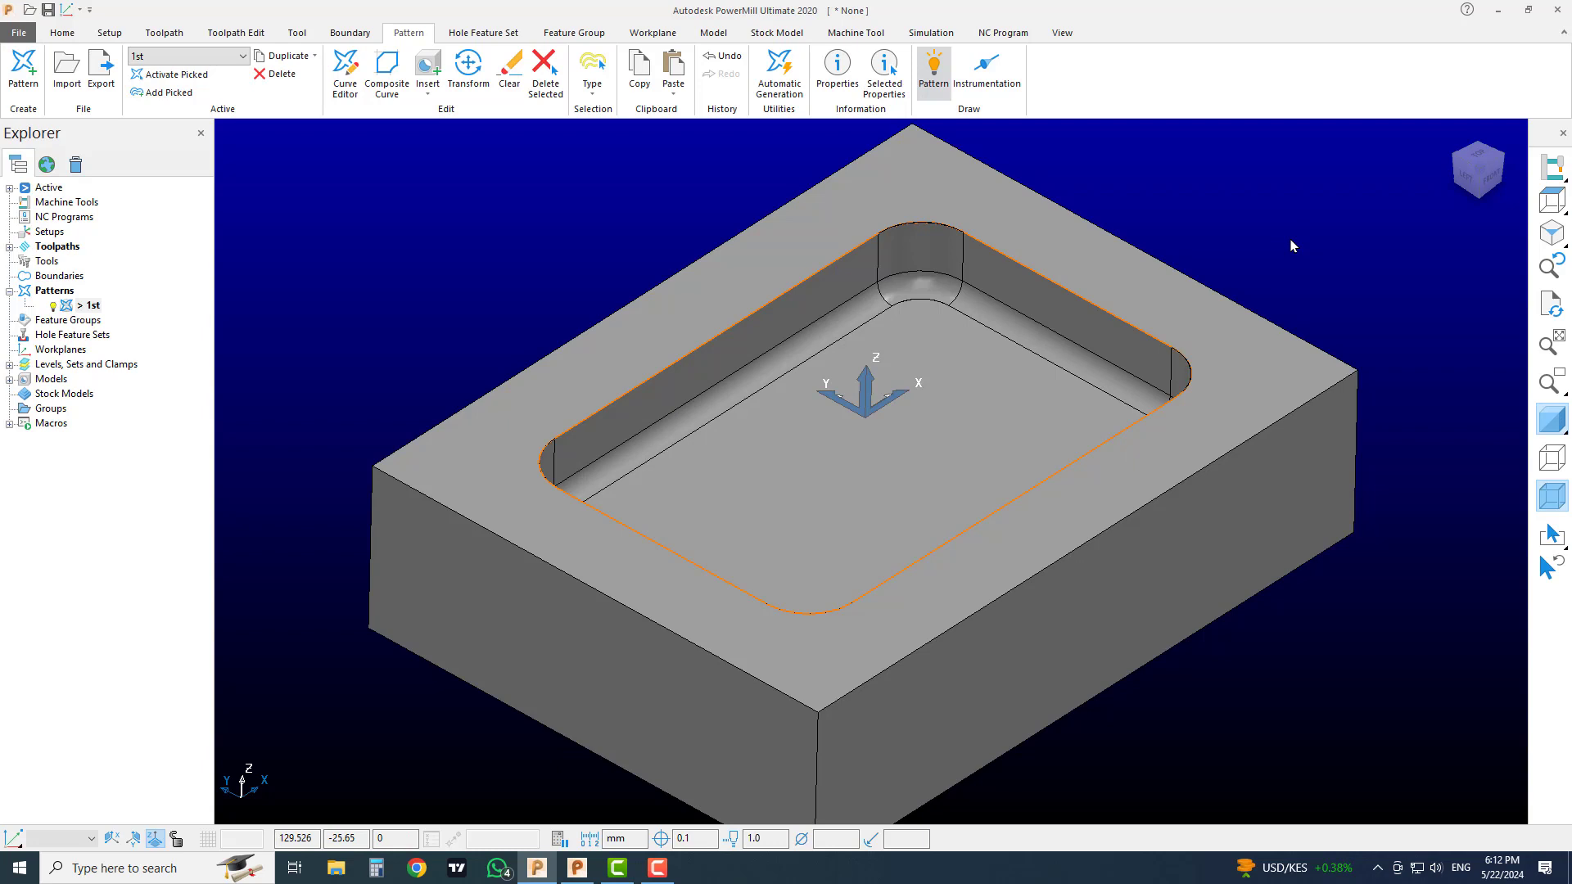
Clear the remaining pocket curve from the pattern and restore the model shading.
{"action": "left_click", "coordinate": [1551, 420]}
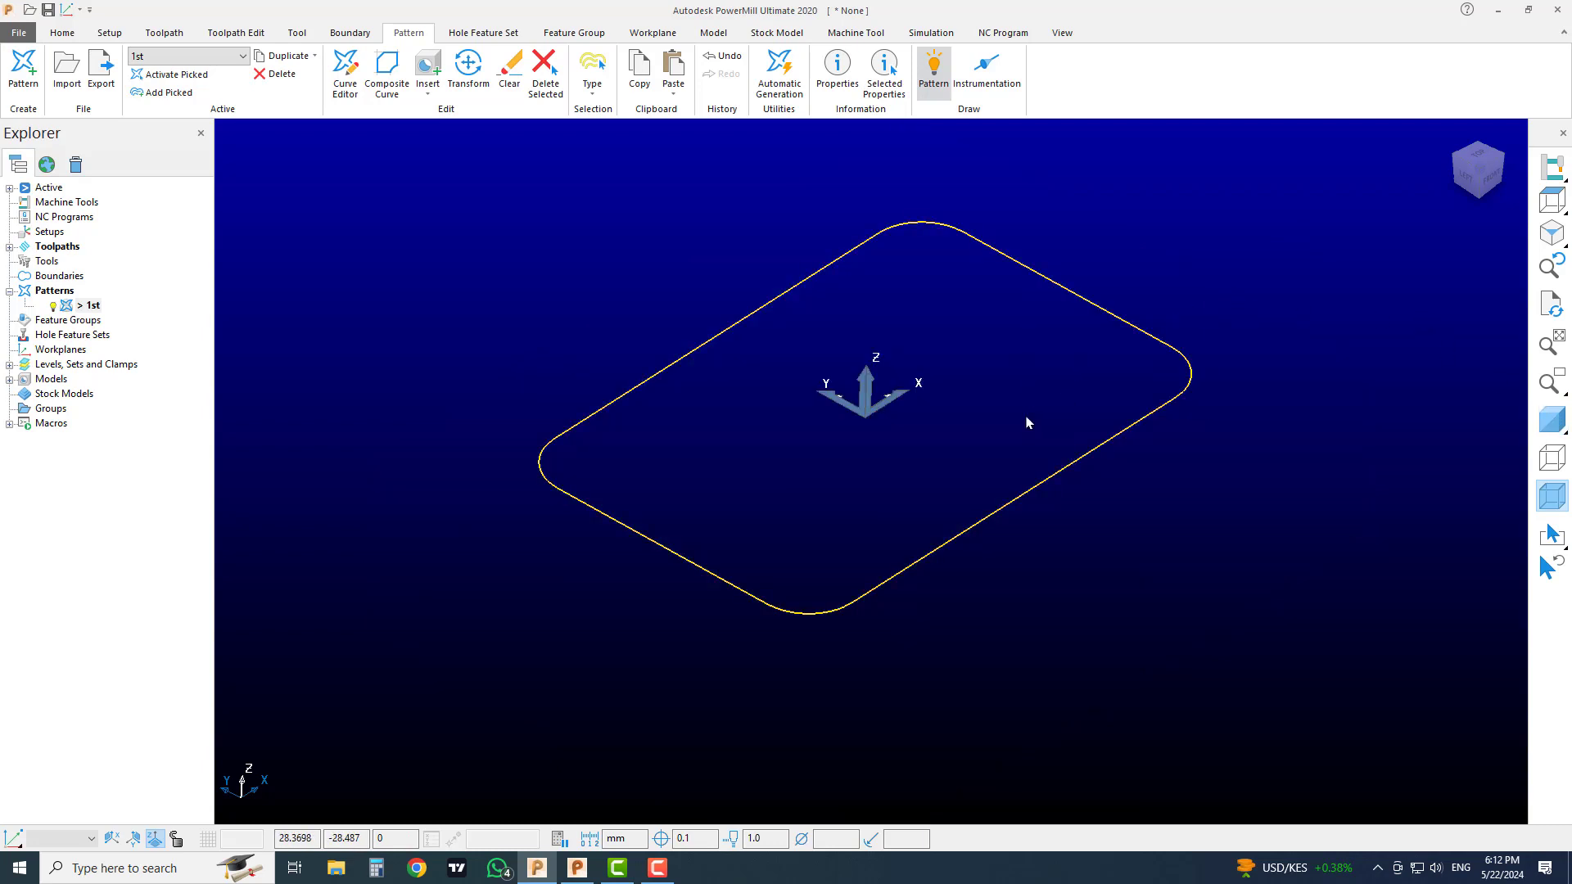
{"action": "left_click", "coordinate": [509, 70]}
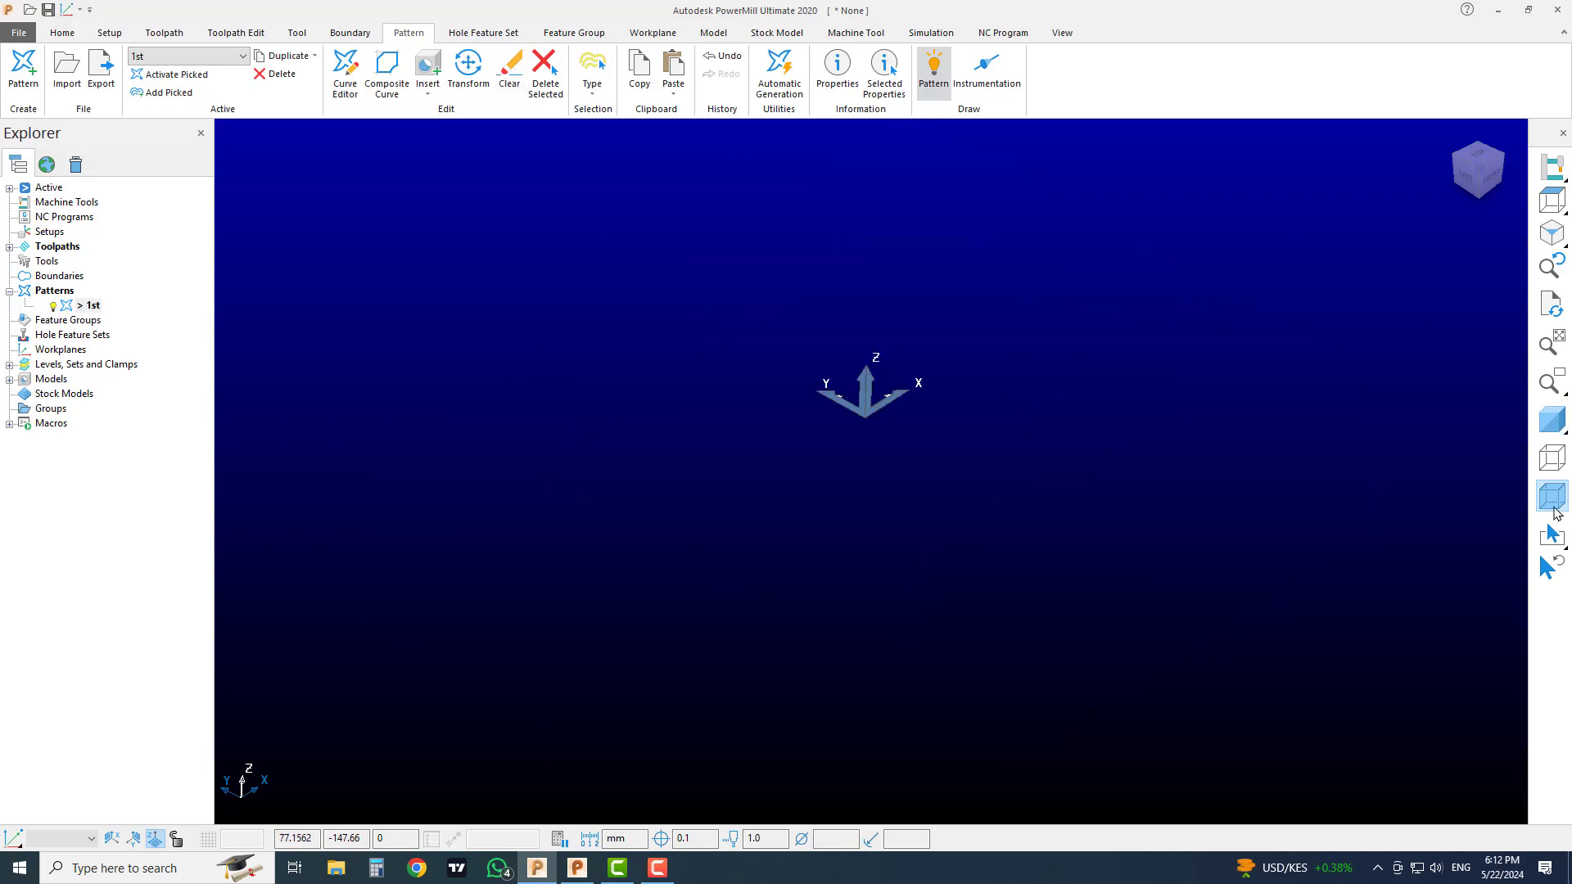
{"action": "left_click", "coordinate": [1552, 430]}
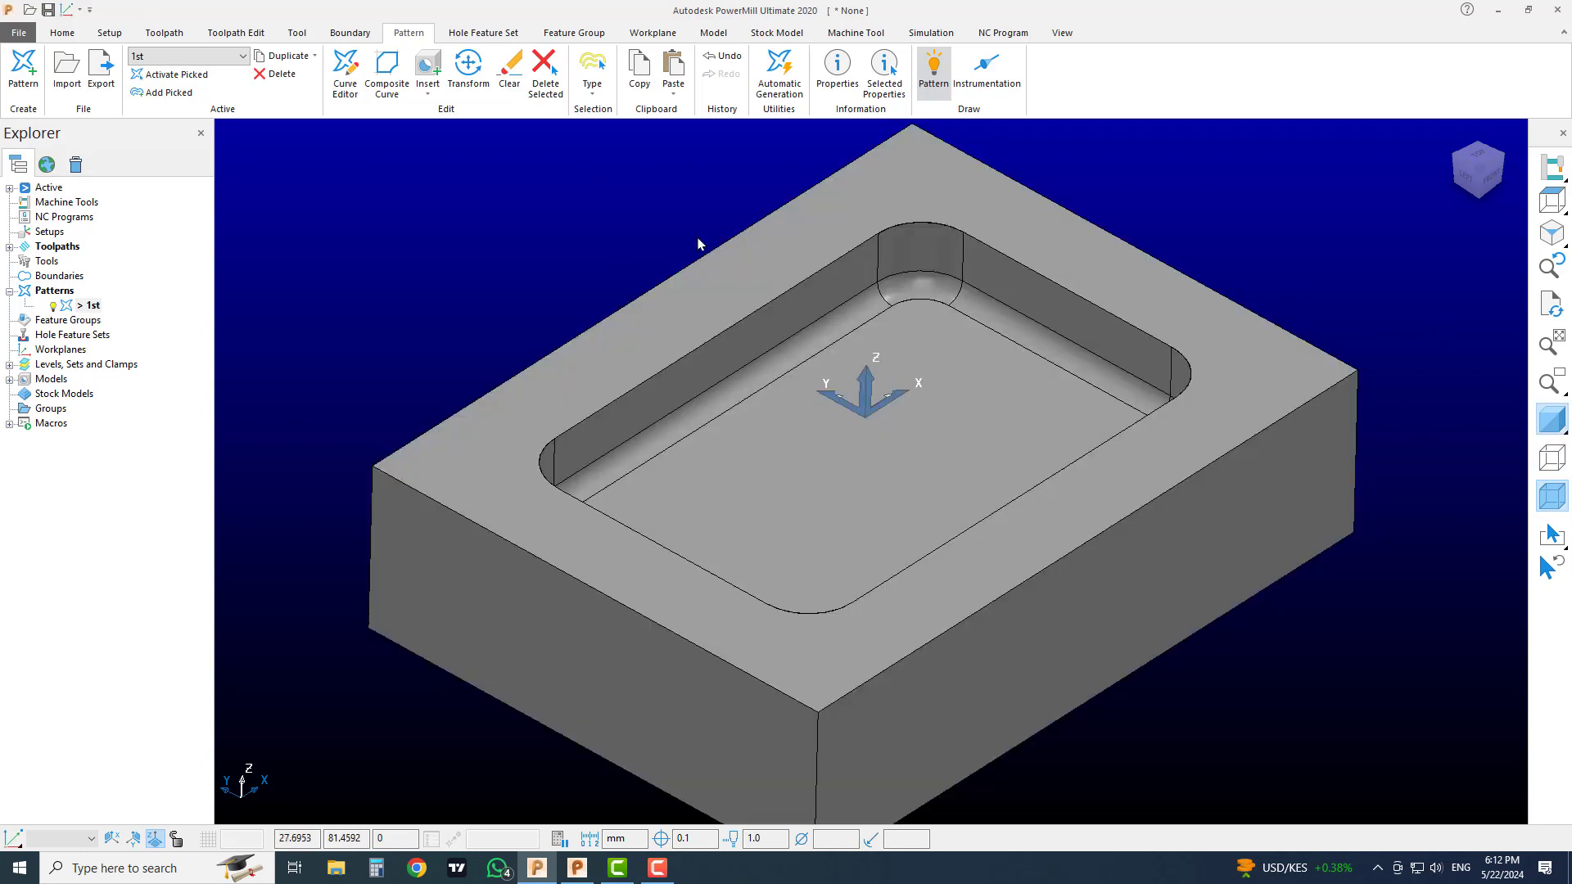
Start a composite curve on the pocket's long upper edge and trace it around the whole pocket rim.
{"action": "left_click", "coordinate": [393, 90]}
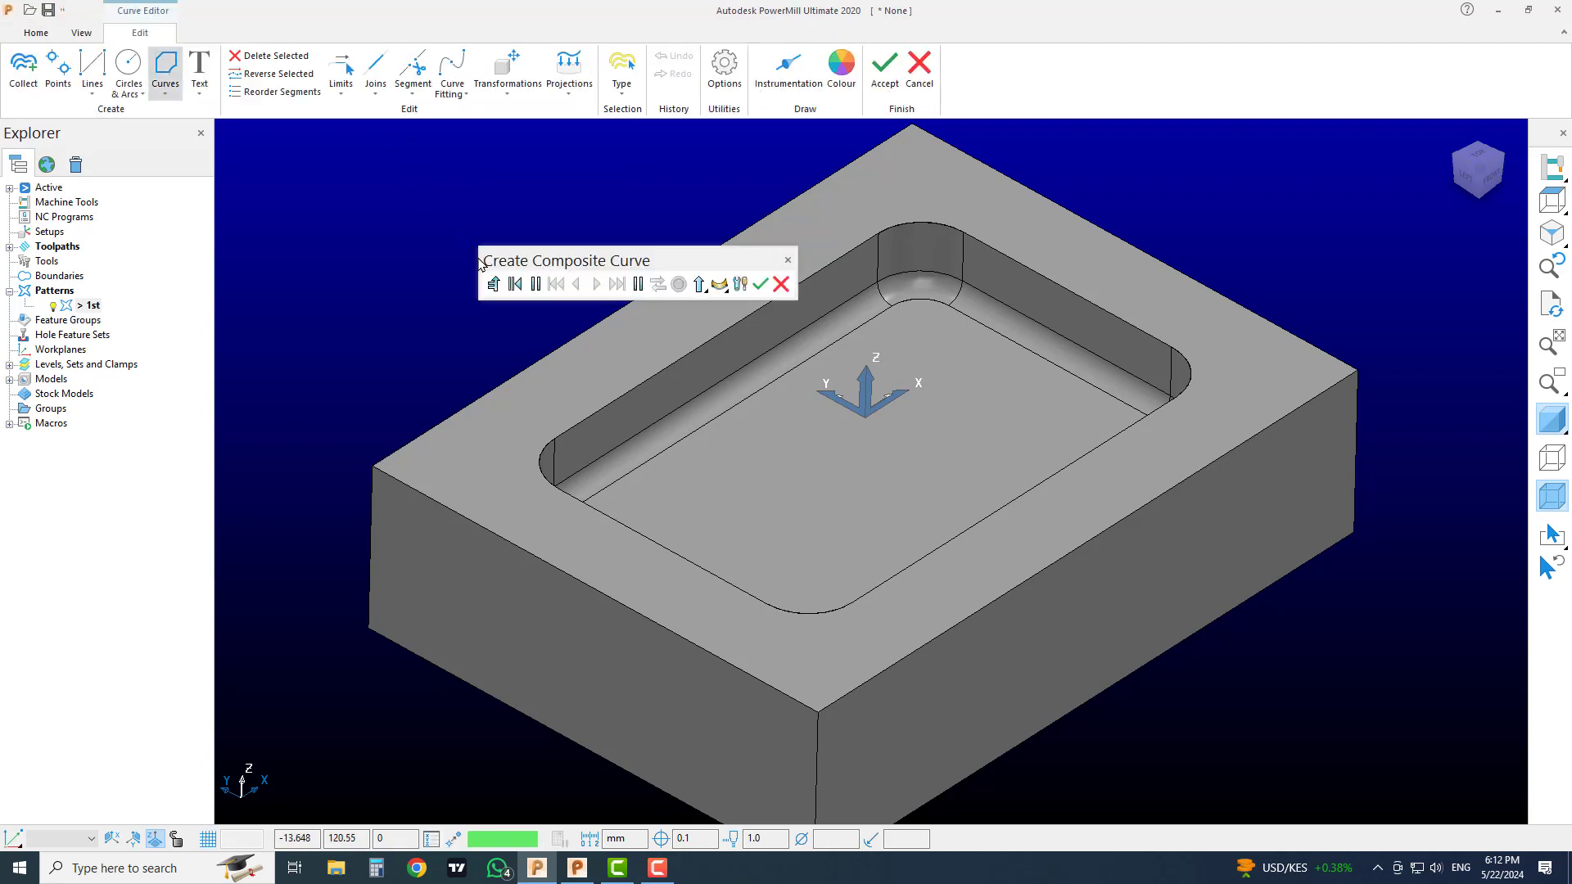
{"action": "left_click_drag", "start_coordinate": [564, 256], "coordinate": [526, 236]}
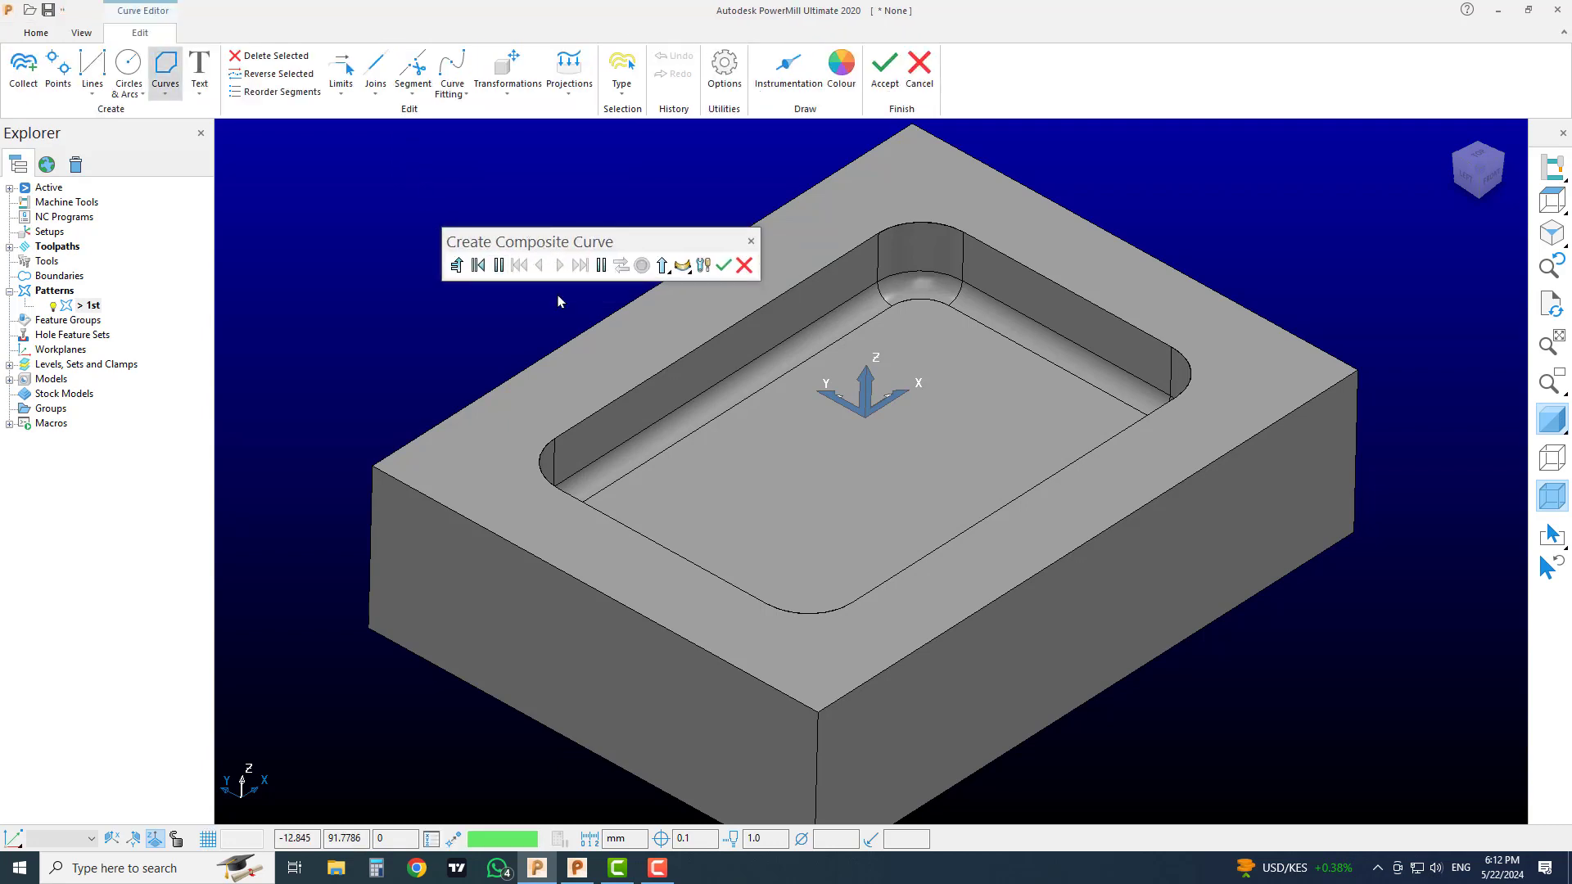
{"action": "left_click", "coordinate": [679, 360]}
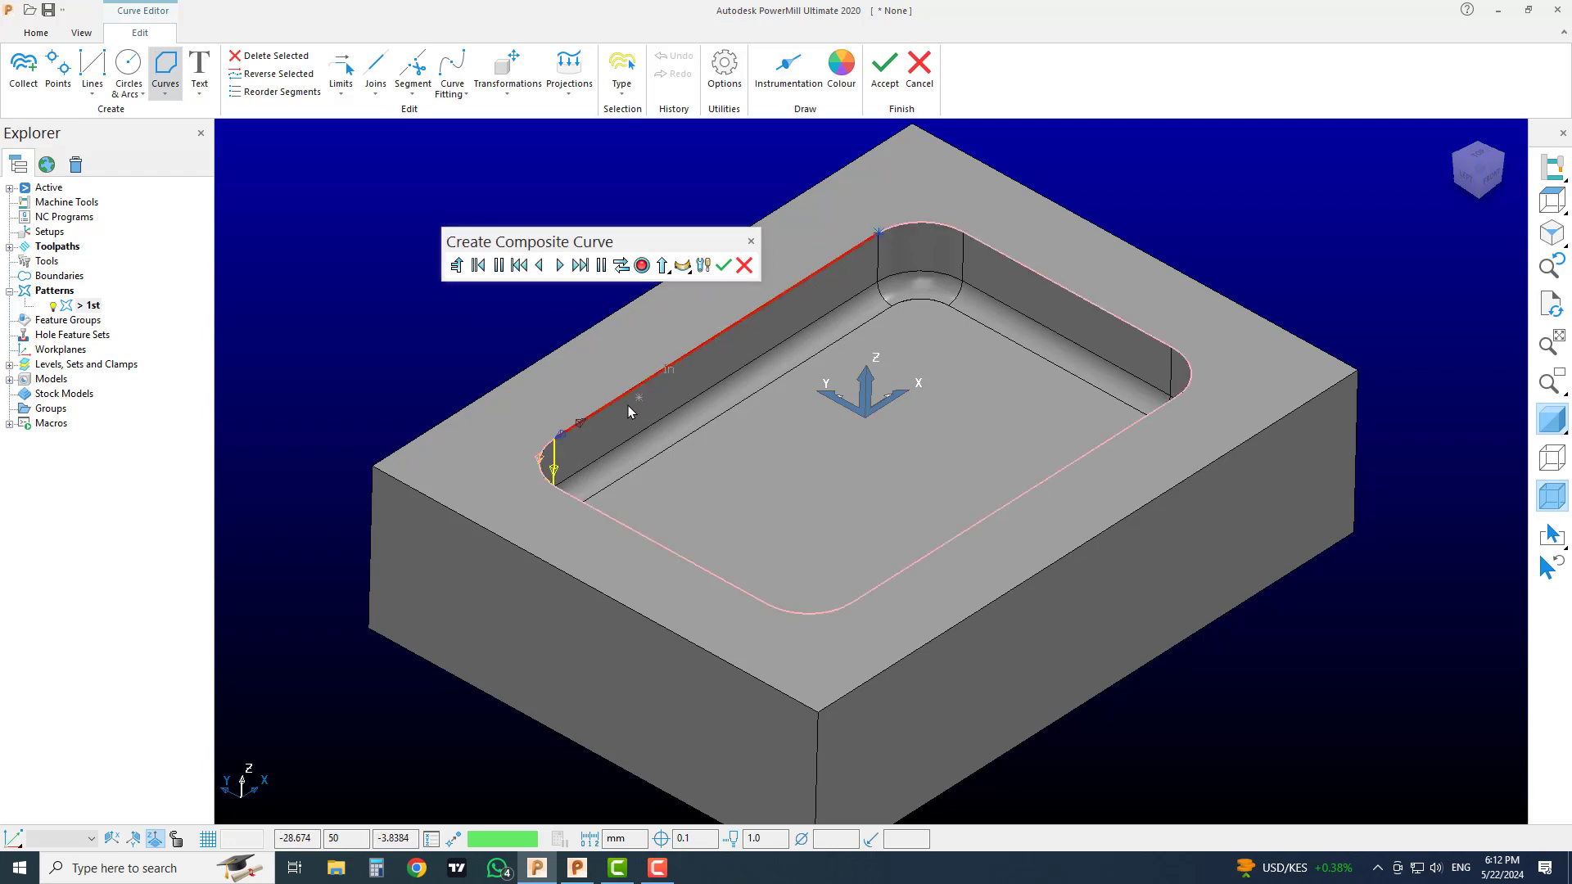
{"action": "left_click", "coordinate": [539, 463]}
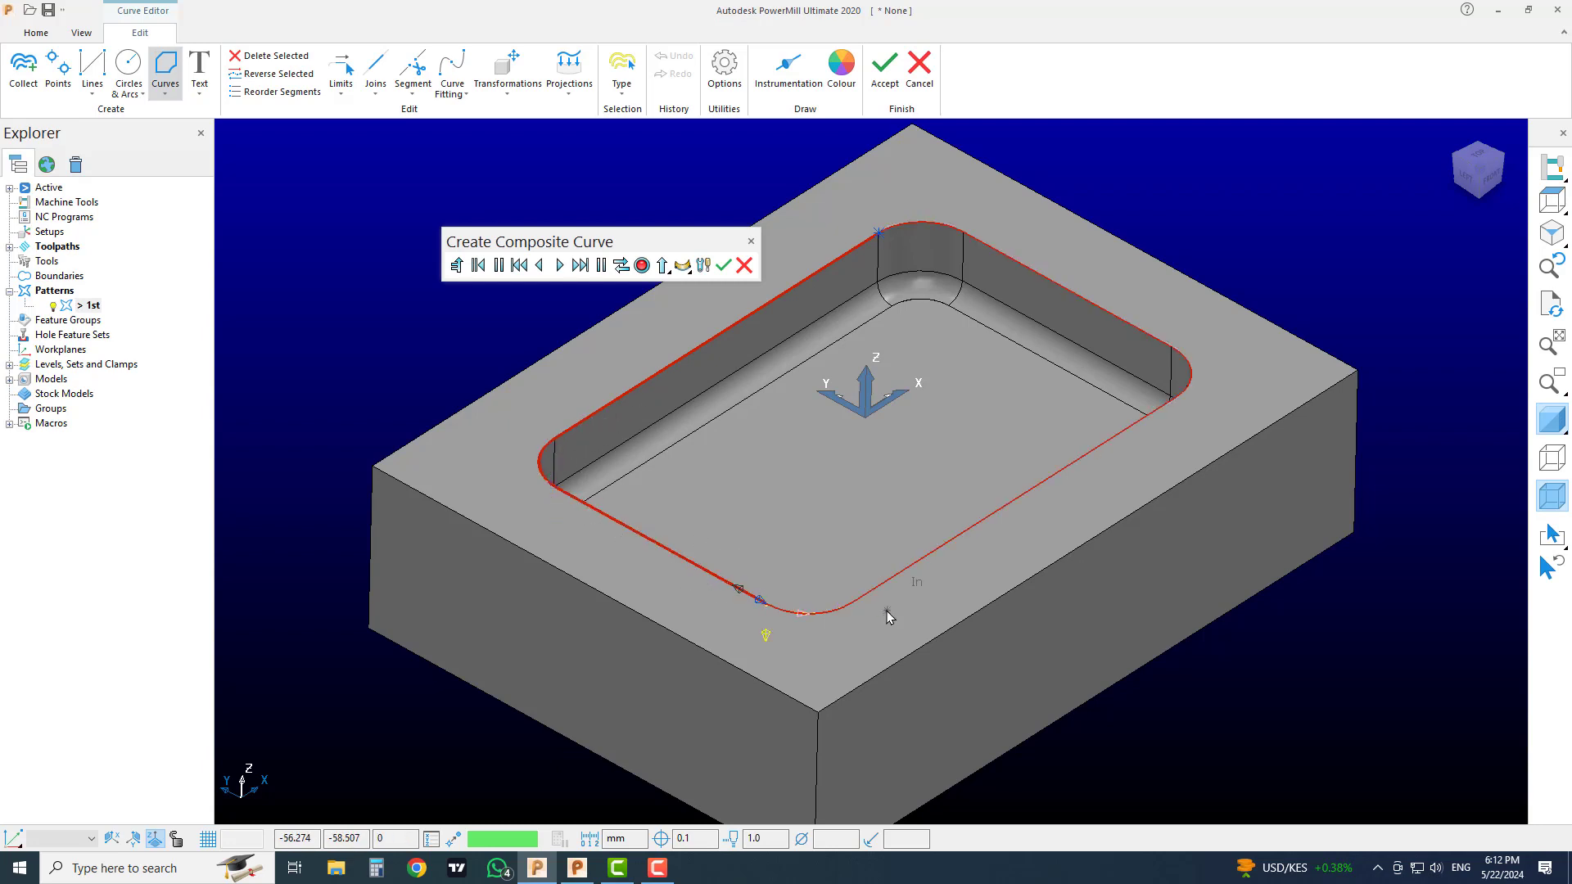
{"action": "left_click", "coordinate": [818, 616]}
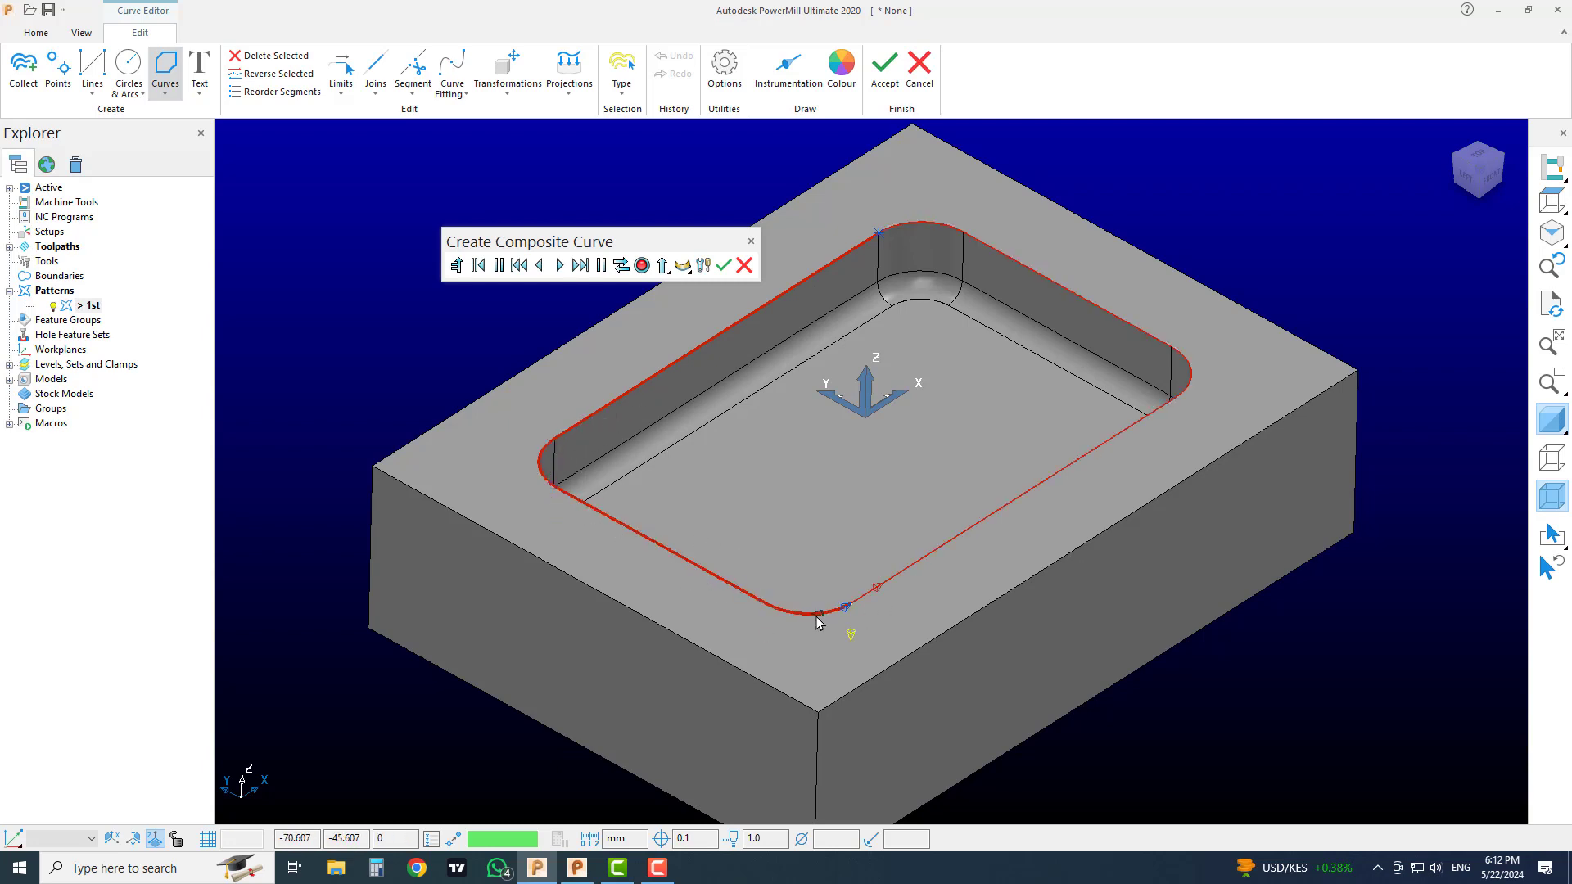
{"action": "left_click", "coordinate": [880, 589]}
{"action": "left_click", "coordinate": [1189, 381]}
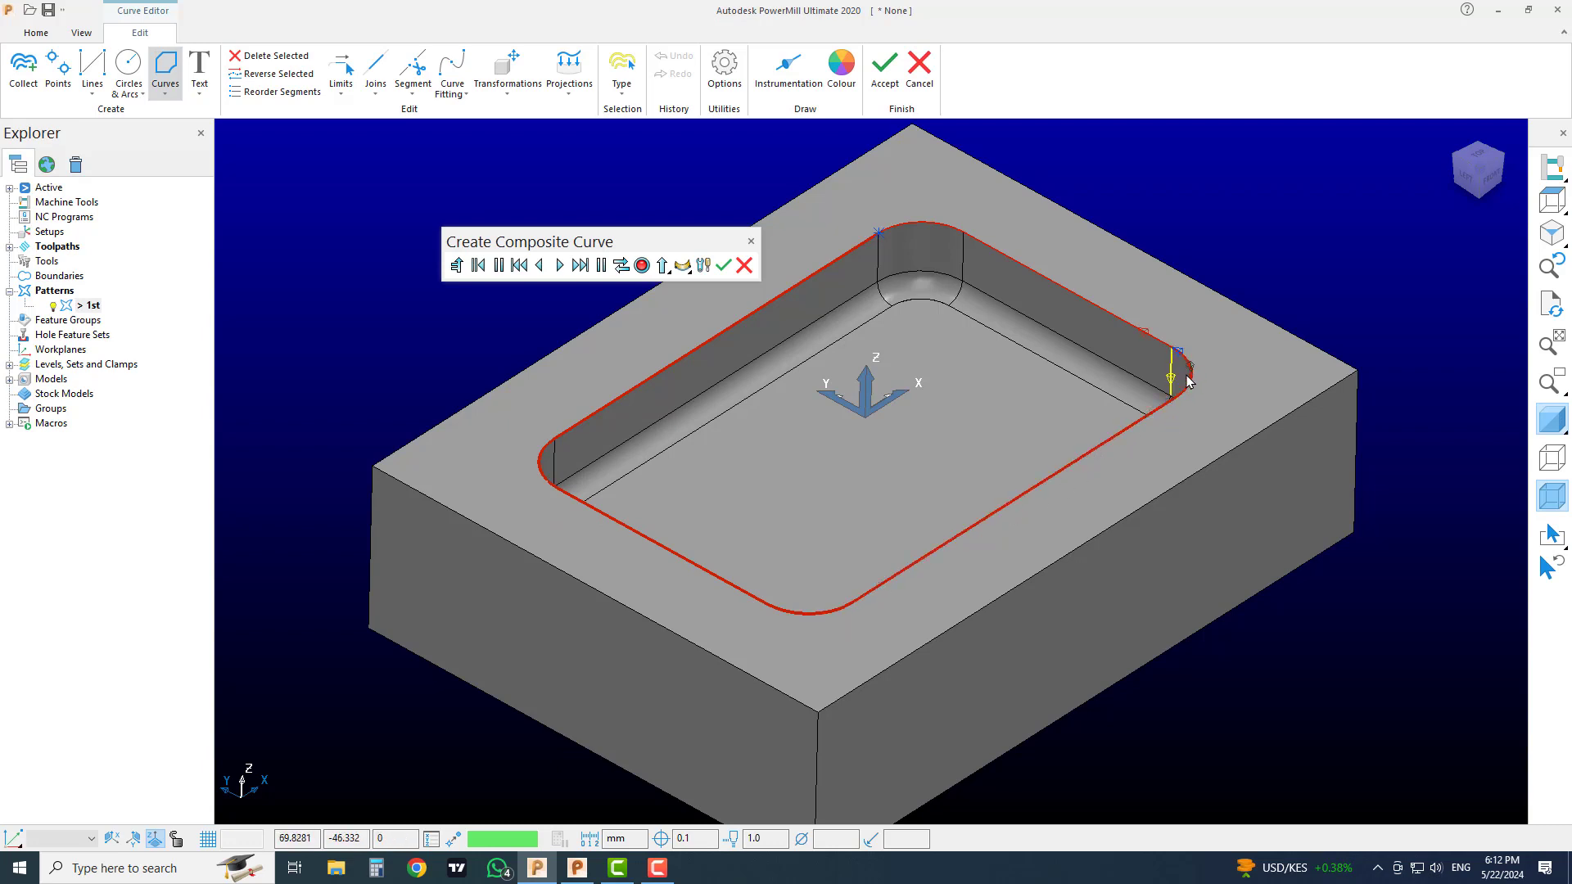
{"action": "left_click", "coordinate": [1146, 340]}
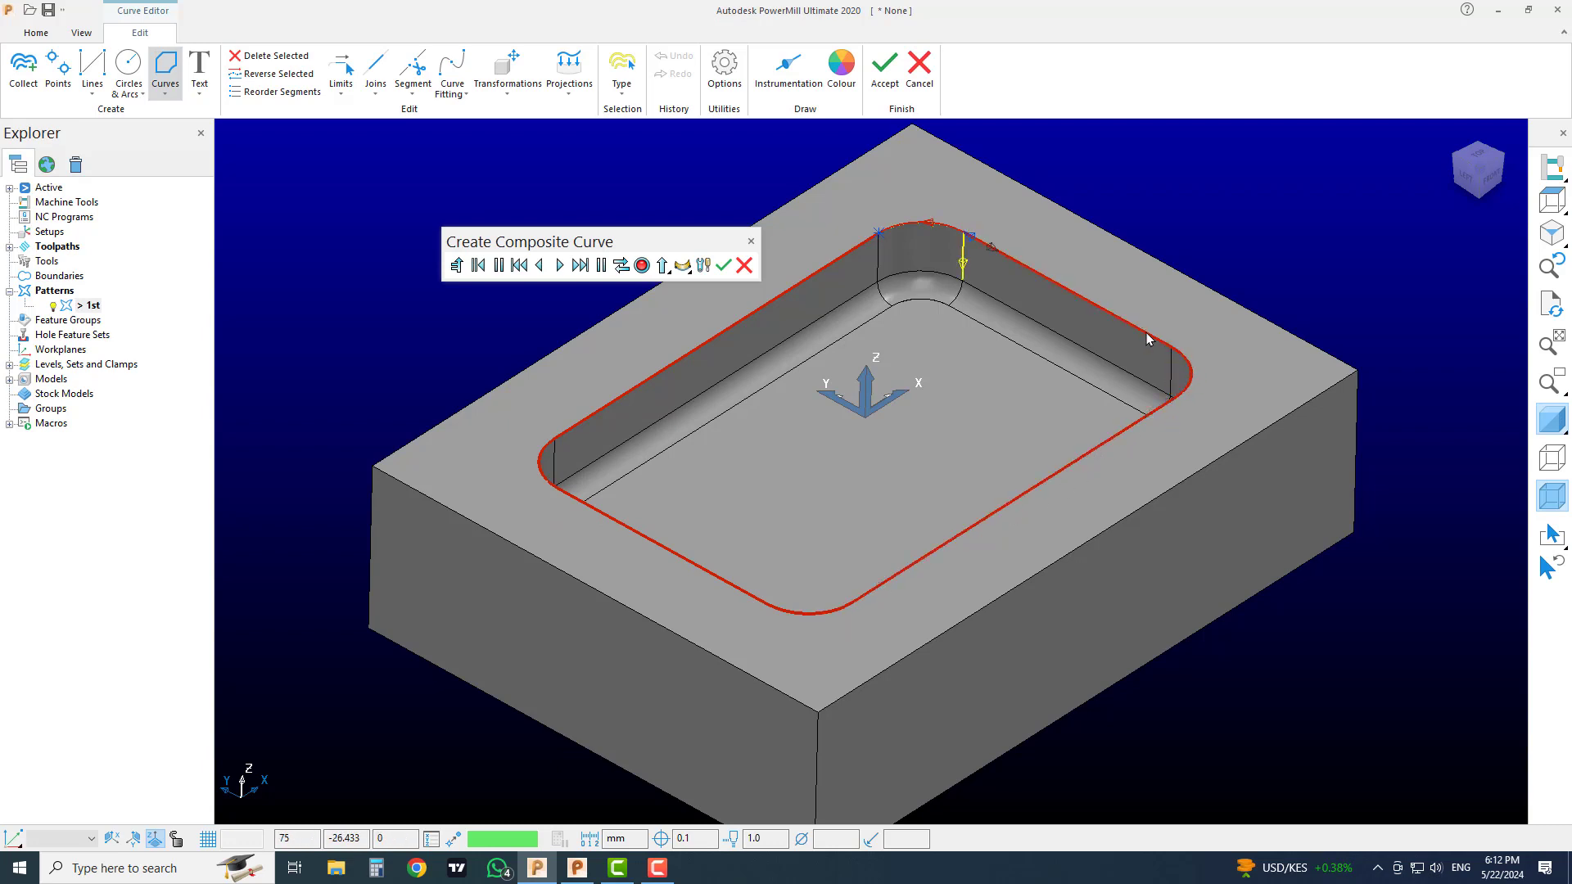
{"action": "left_click", "coordinate": [934, 228]}
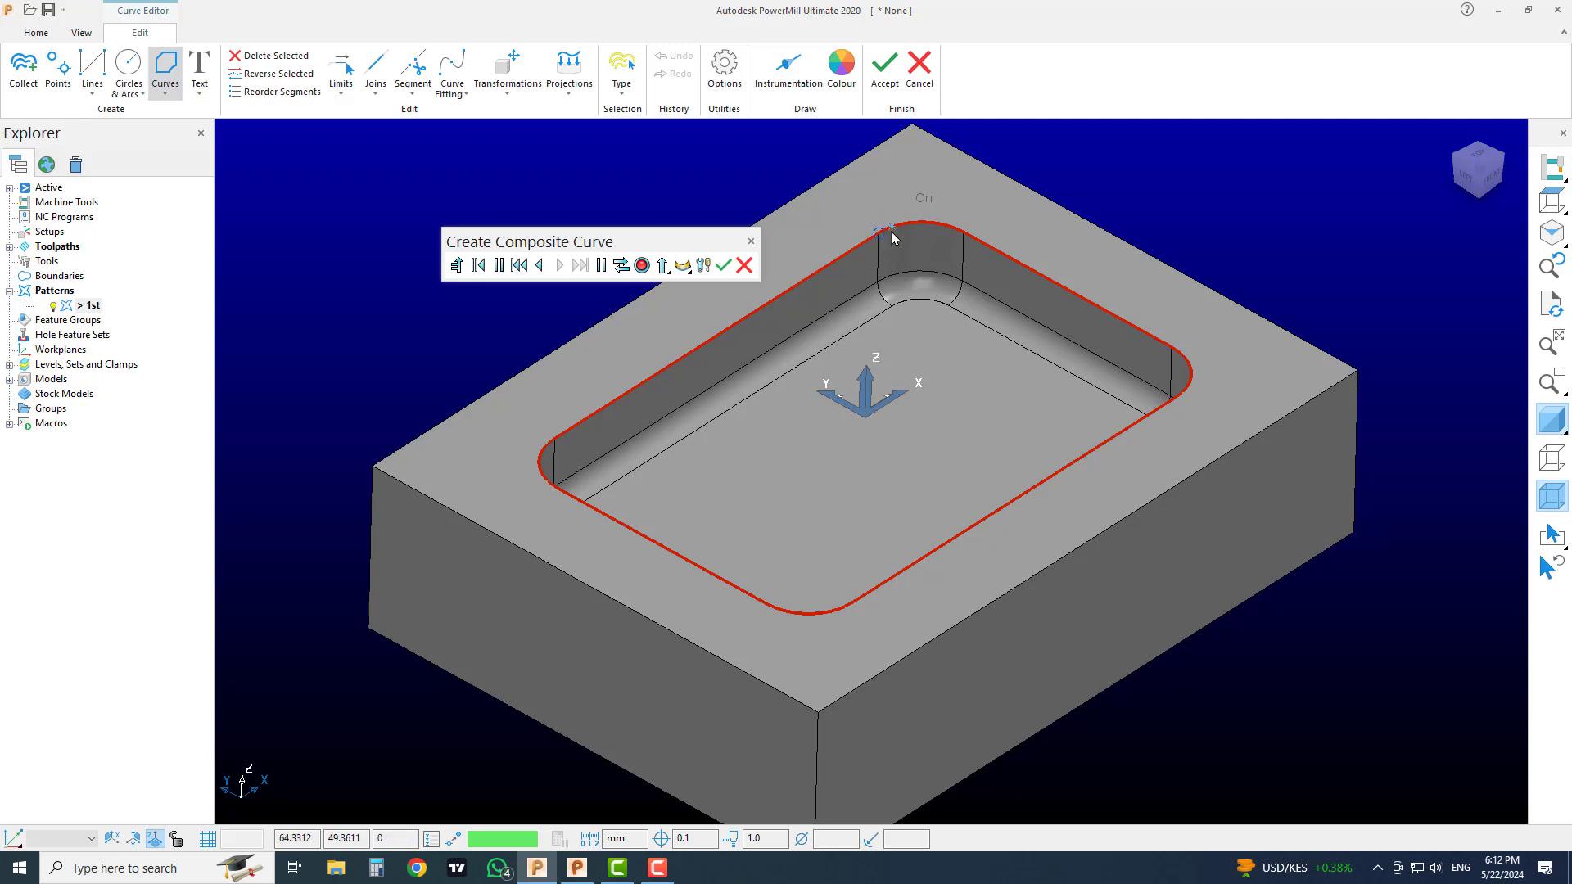
Close the composite curve at the pocket's rear corner, save it and accept the curve edits.
{"action": "scroll", "coordinate": [889, 238], "scroll_direction": "up", "scroll_amount": 5}
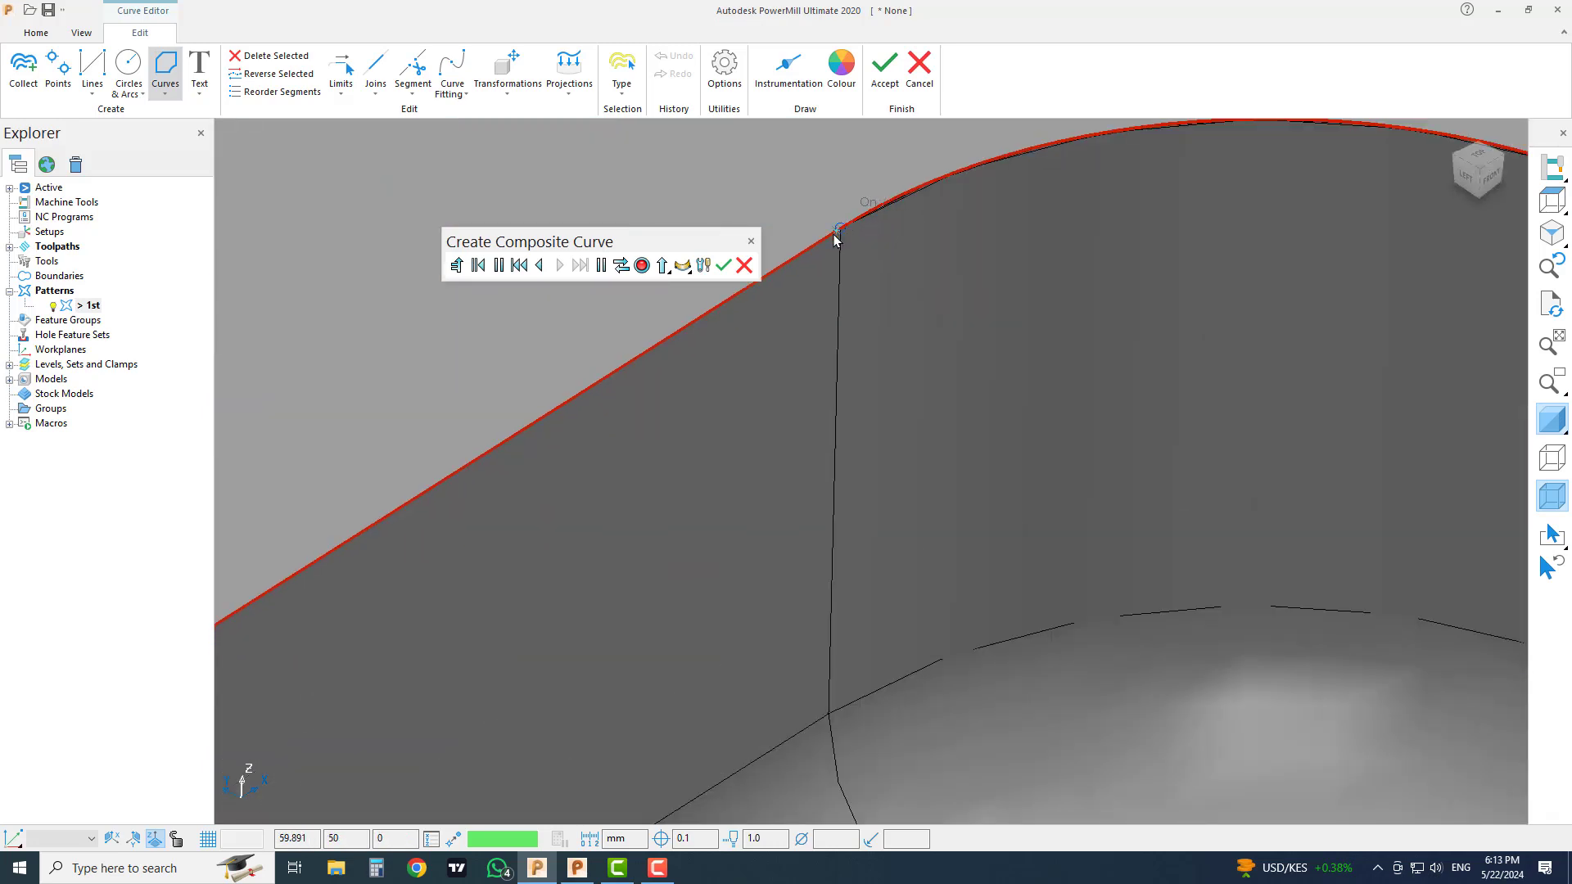
{"action": "scroll", "coordinate": [840, 238], "scroll_direction": "down", "scroll_amount": 5}
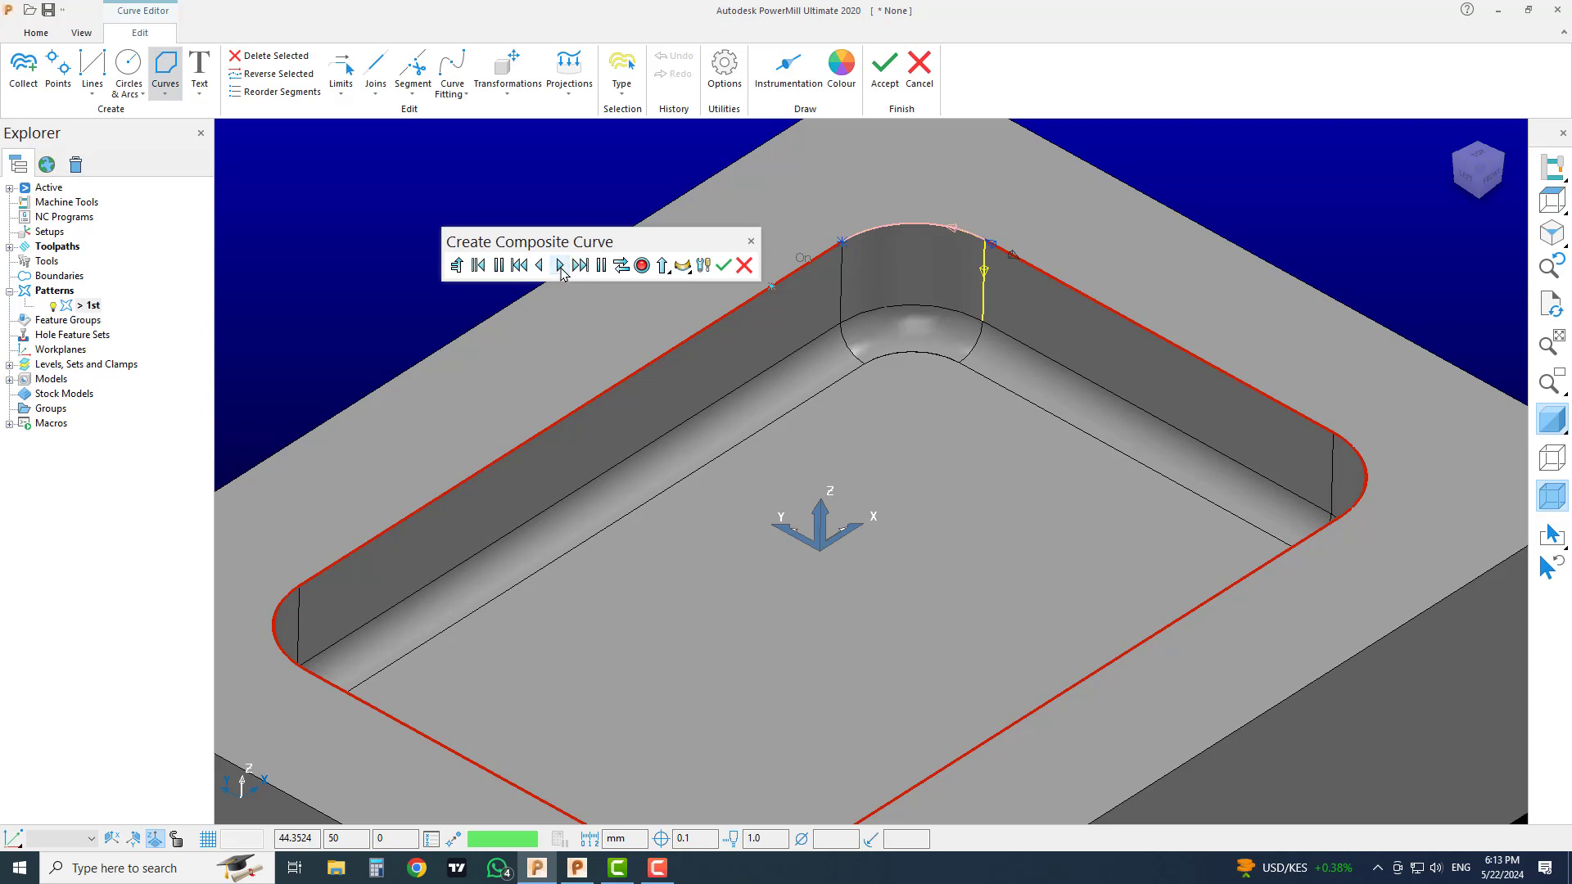
{"action": "left_click", "coordinate": [560, 265]}
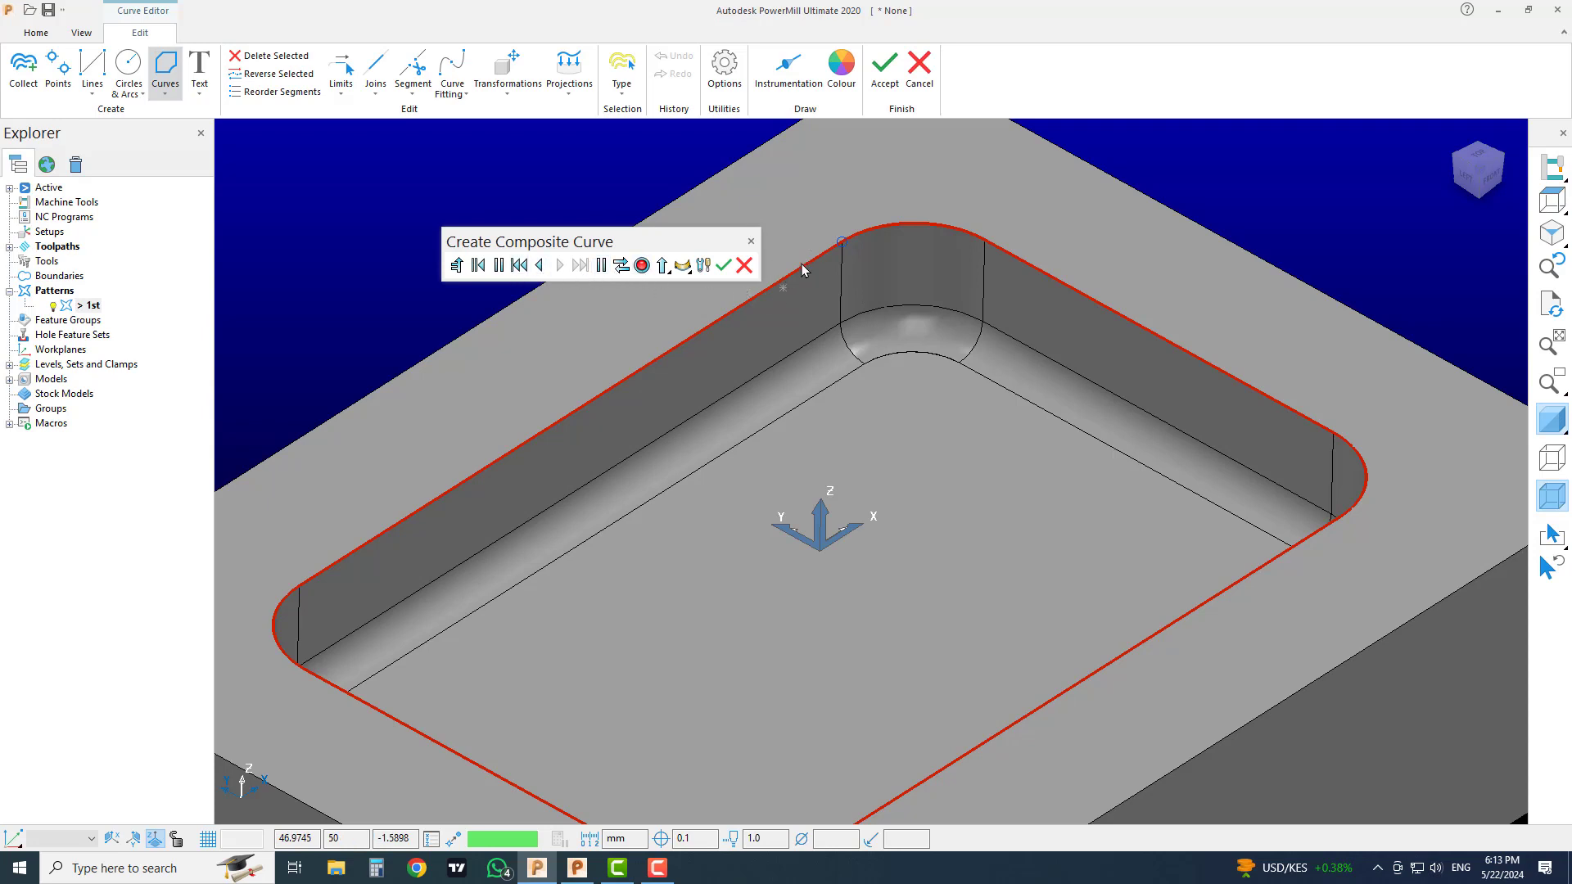
{"action": "left_click", "coordinate": [642, 265]}
{"action": "left_click", "coordinate": [723, 265]}
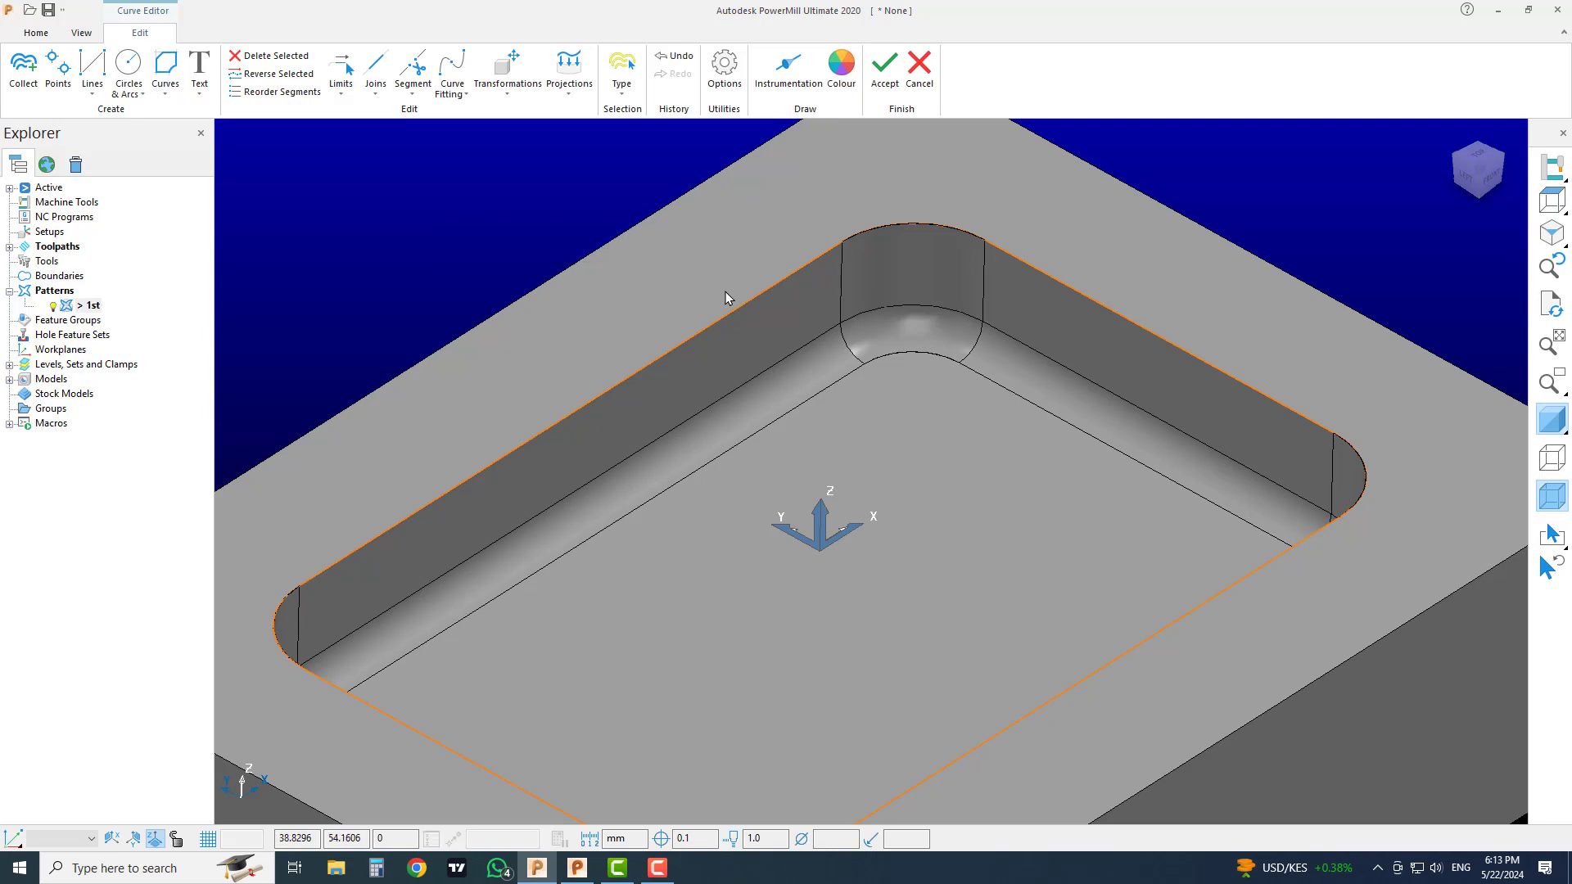
{"action": "left_click", "coordinate": [886, 76]}
Delete the composite pocket-rim curve from the pattern with model shading off, then turn shading back on.
{"action": "scroll", "coordinate": [598, 292], "scroll_direction": "down", "scroll_amount": 3}
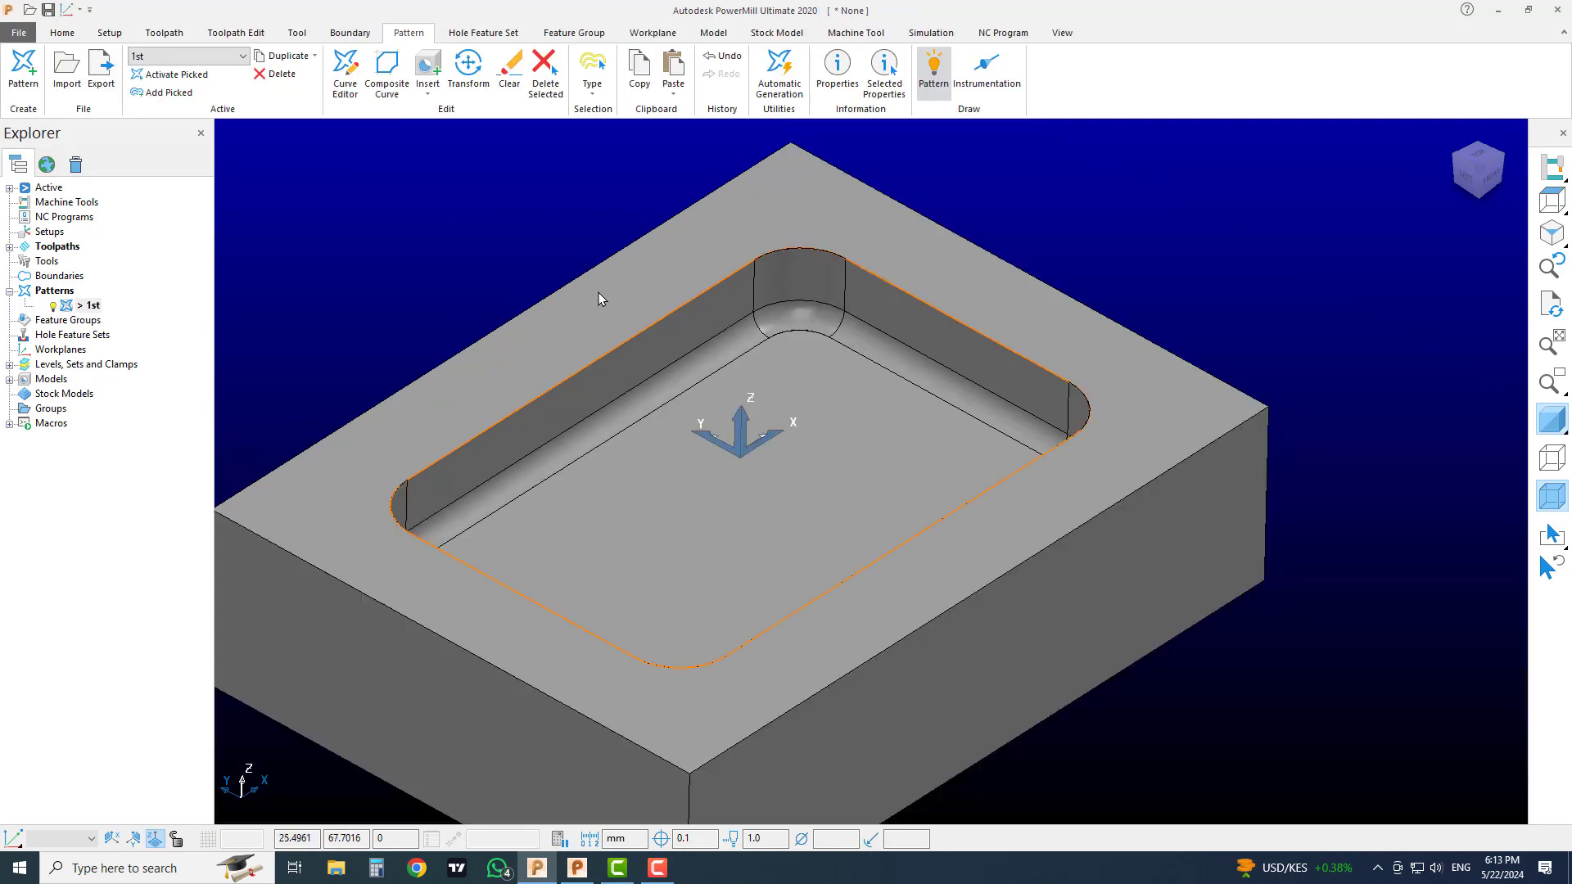
{"action": "scroll", "coordinate": [607, 327], "scroll_direction": "up", "scroll_amount": 3}
{"action": "scroll", "coordinate": [734, 350], "scroll_direction": "down", "scroll_amount": 4}
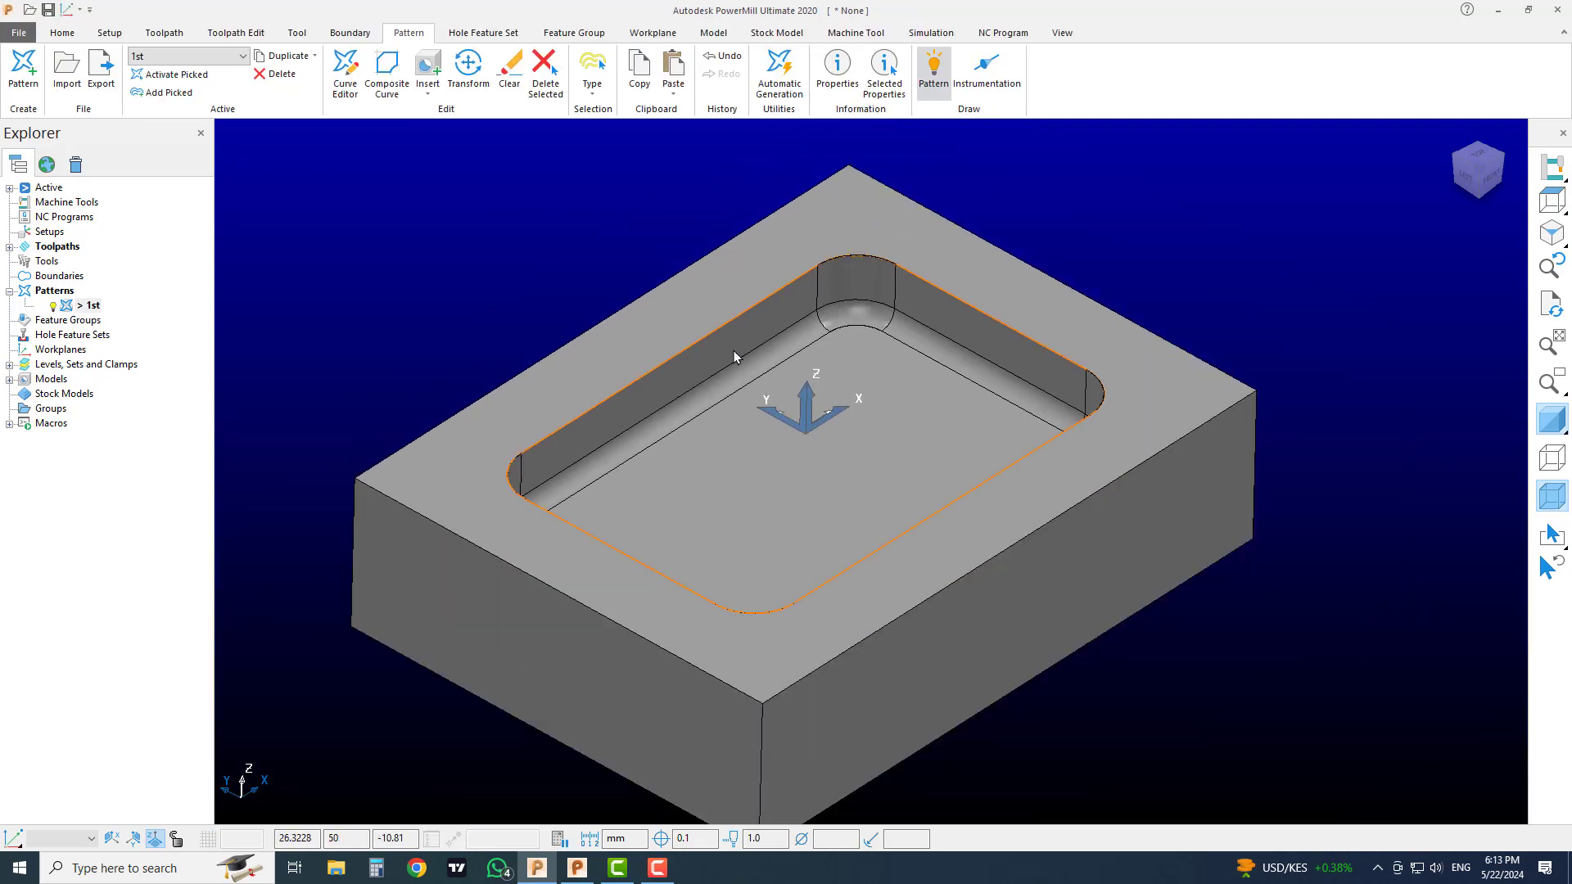
{"action": "scroll", "coordinate": [734, 351], "scroll_direction": "up", "scroll_amount": 3}
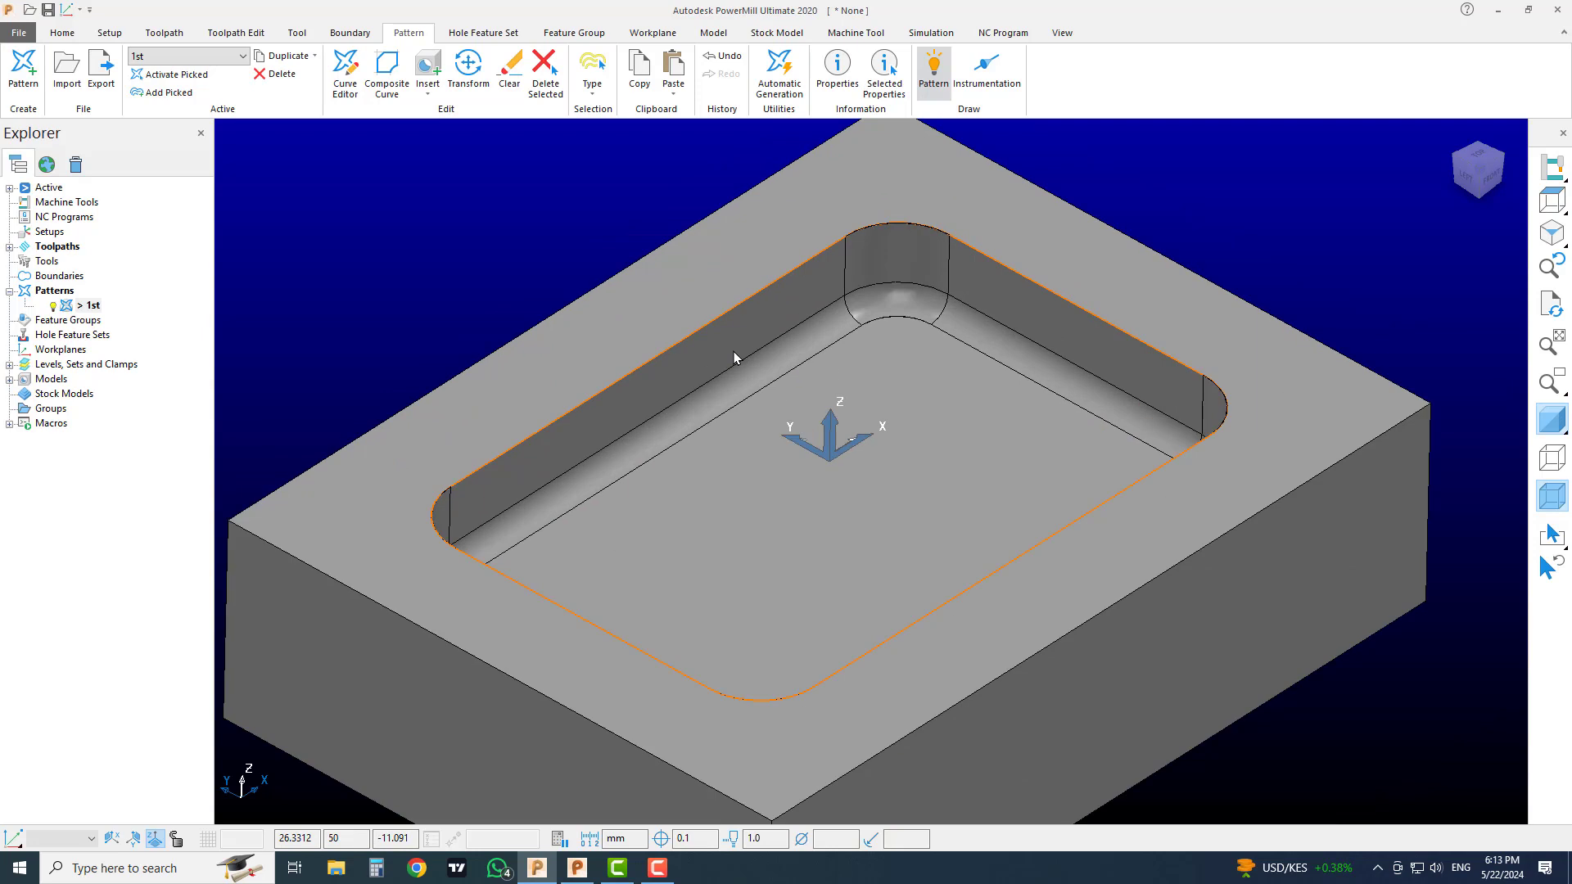
{"action": "left_click", "coordinate": [1551, 419]}
{"action": "left_click_drag", "start_coordinate": [1321, 290], "coordinate": [1196, 385]}
{"action": "left_click", "coordinate": [545, 76]}
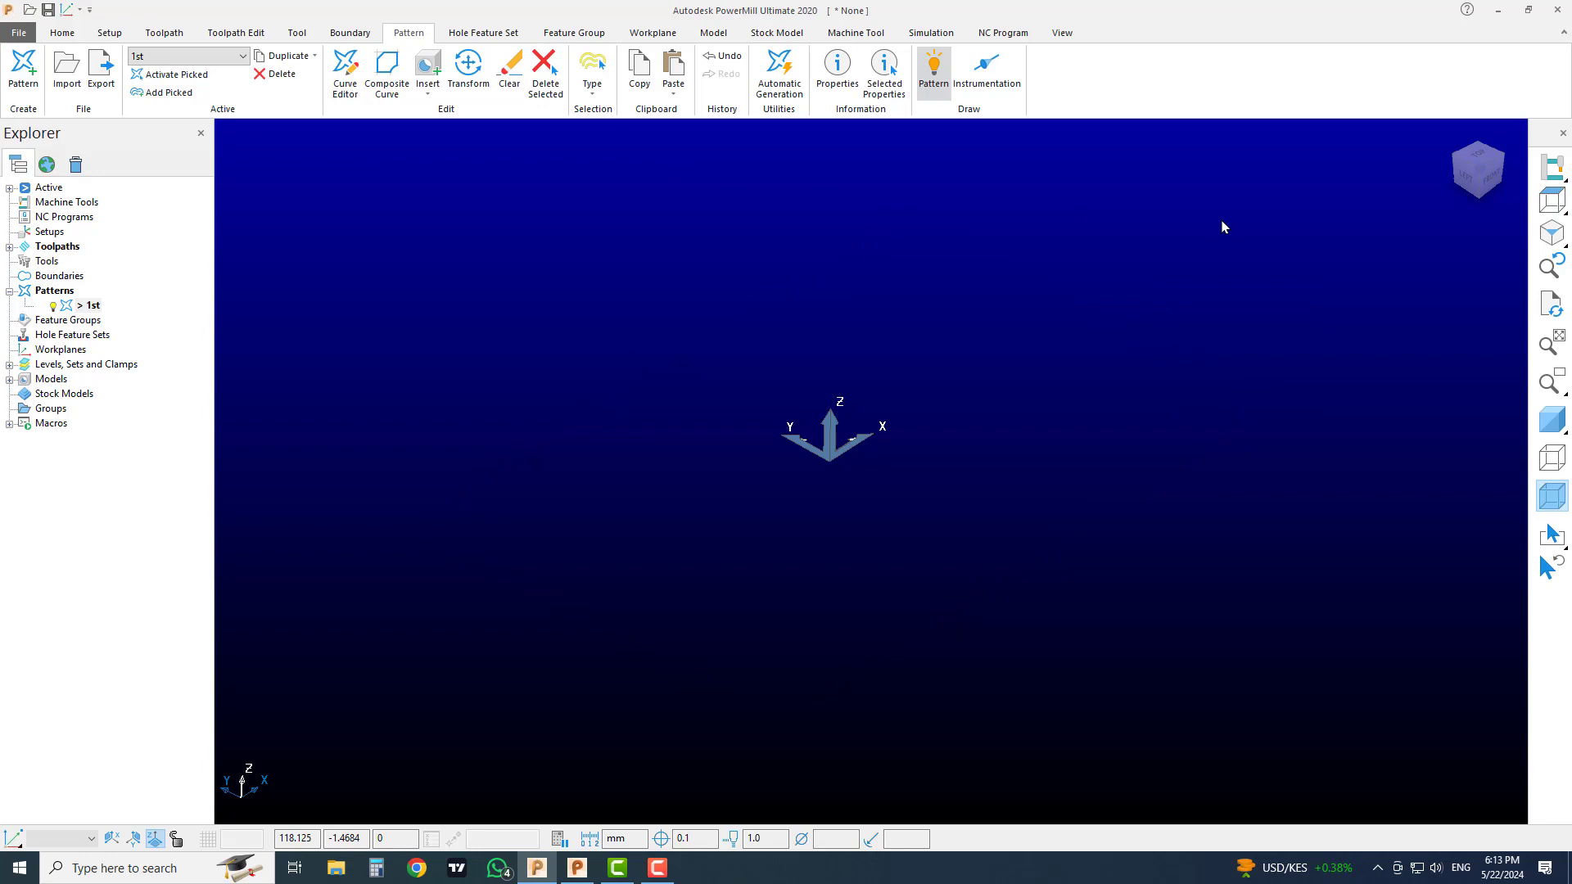
{"action": "left_click", "coordinate": [1552, 419]}
Collect the edge curves of the block's top face with the Curve Editor, accept them and hide the model shading.
{"action": "scroll", "coordinate": [1274, 339], "scroll_direction": "down", "scroll_amount": 3}
{"action": "scroll", "coordinate": [1088, 351], "scroll_direction": "up", "scroll_amount": 2}
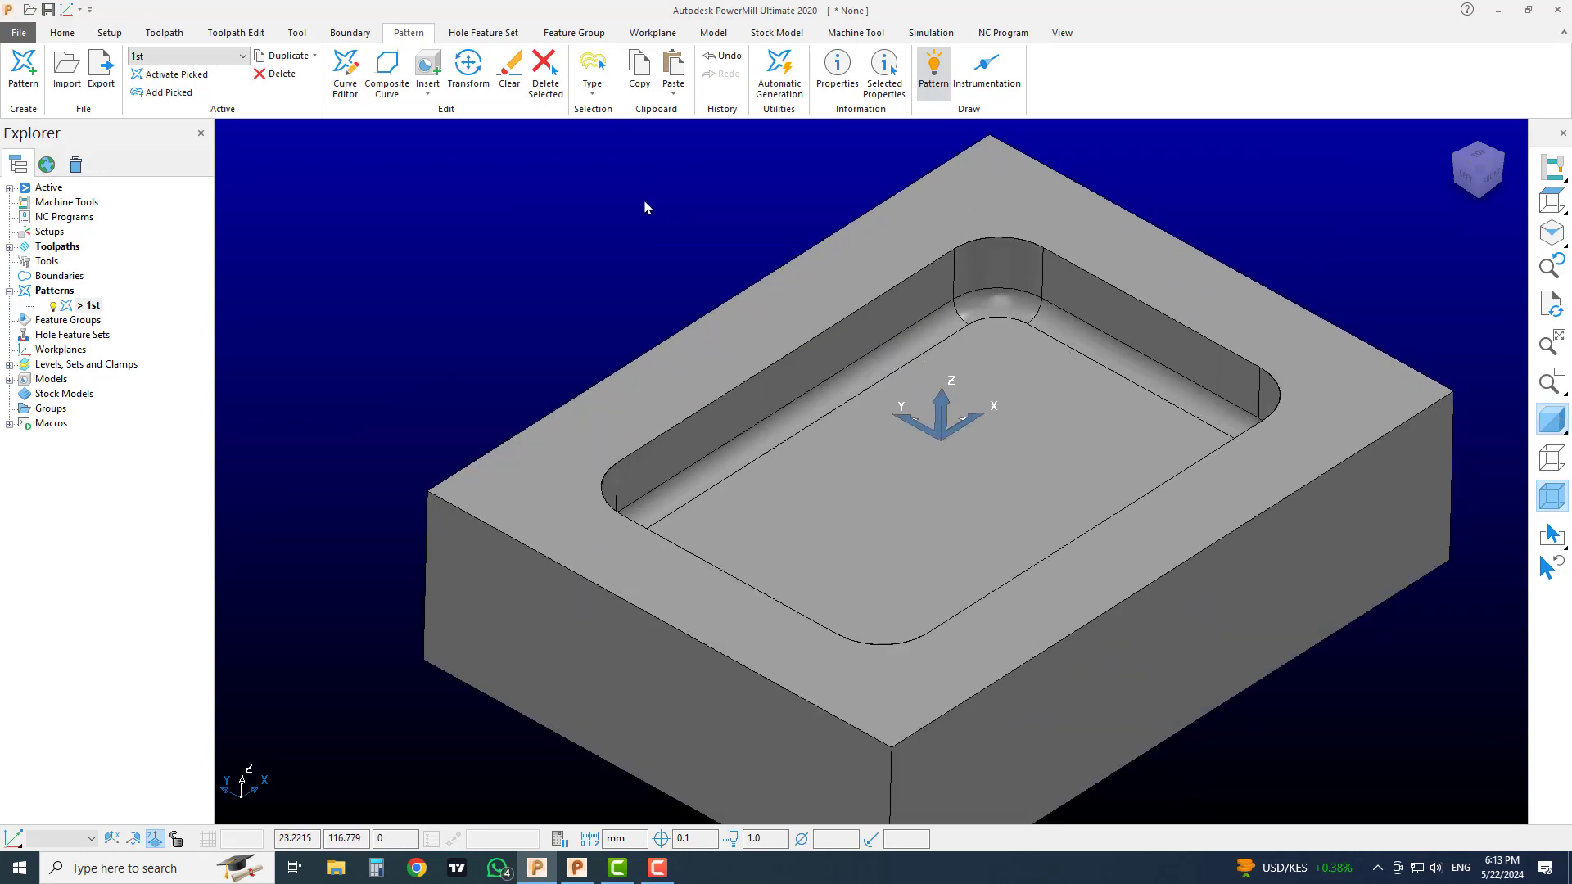
{"action": "left_click", "coordinate": [350, 82]}
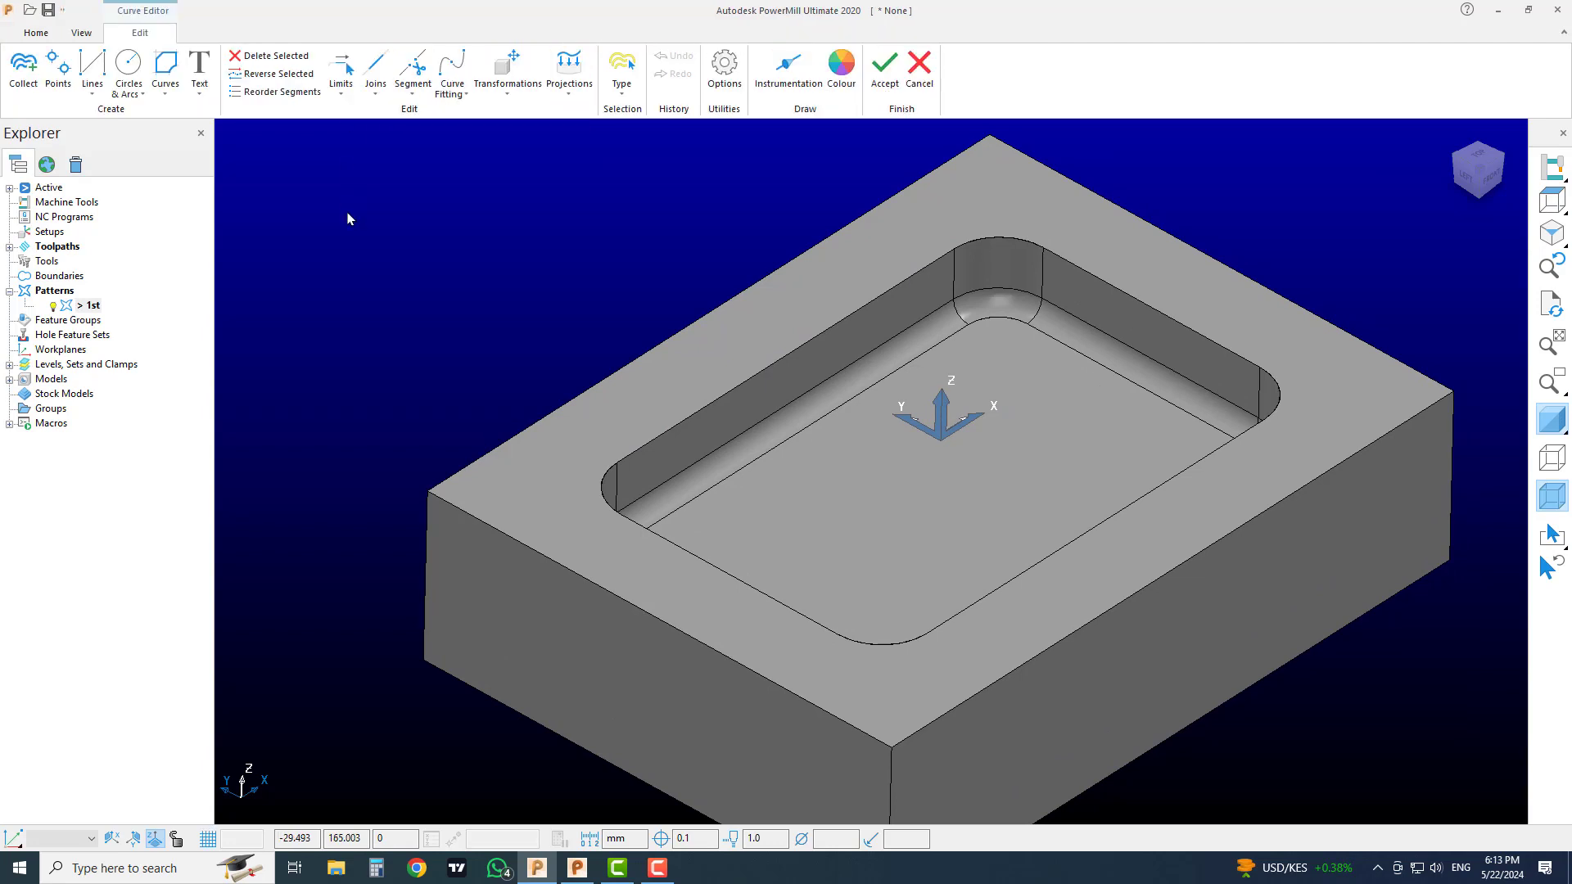
{"action": "left_click", "coordinate": [23, 95]}
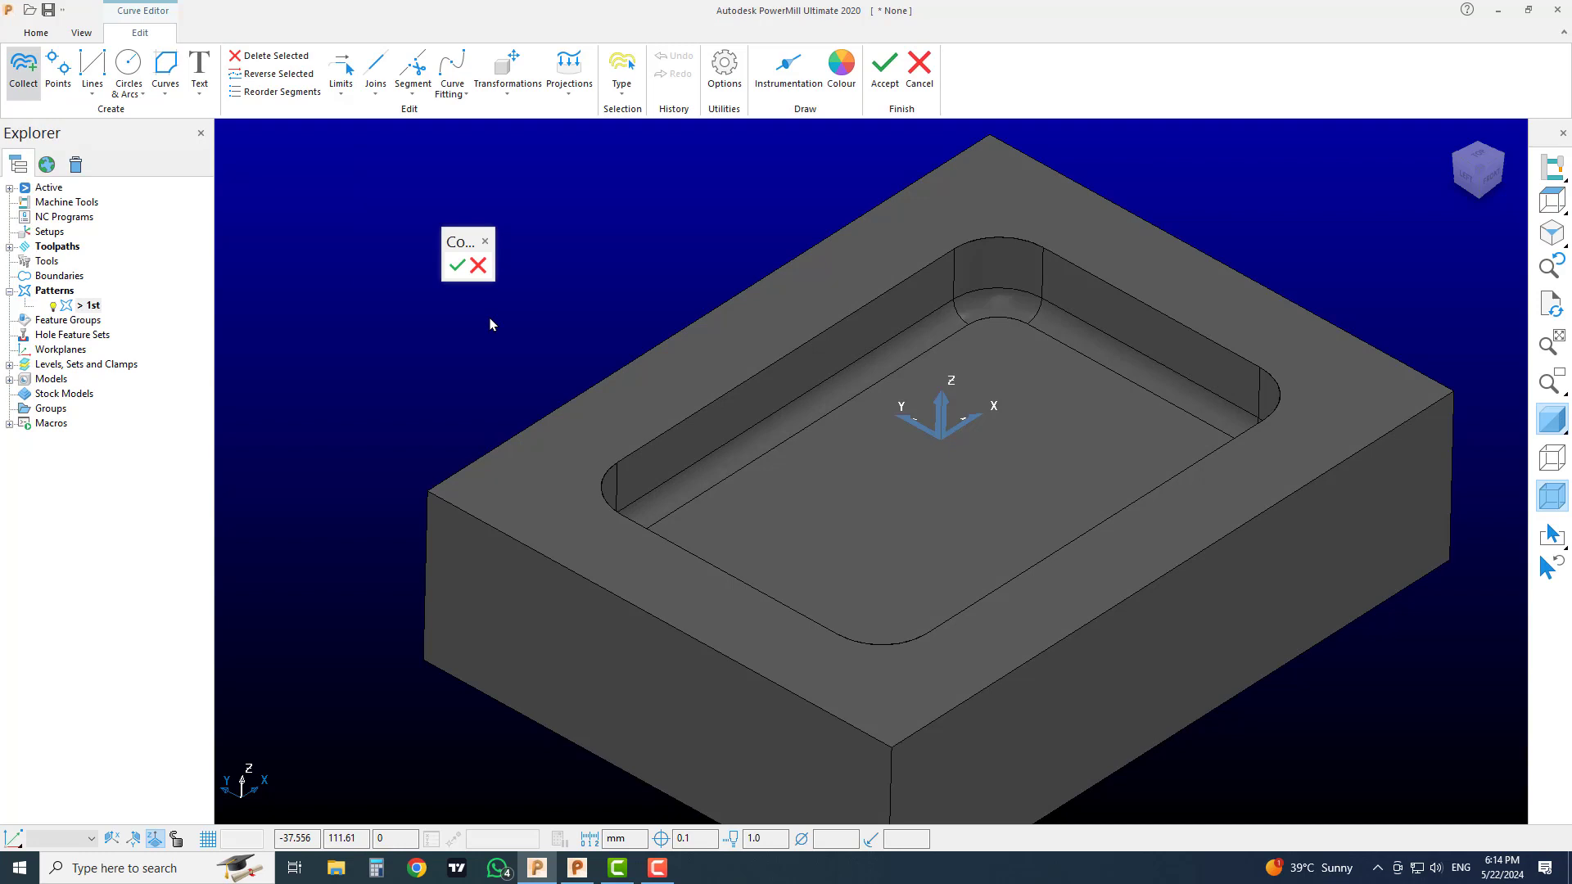
{"action": "left_click", "coordinate": [624, 405]}
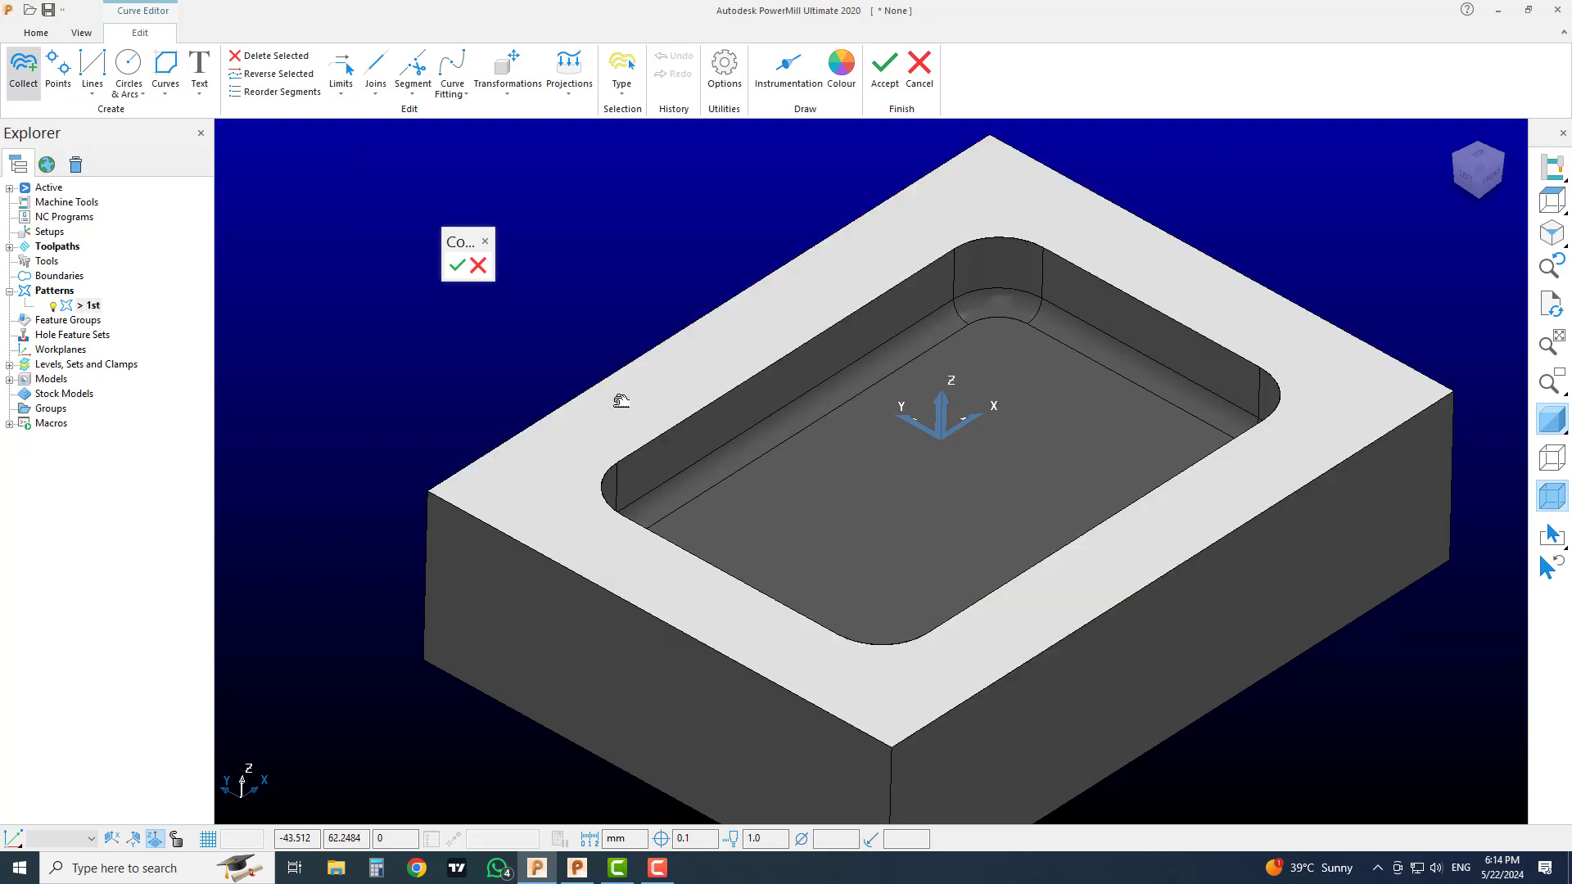
{"action": "left_click", "coordinate": [459, 268]}
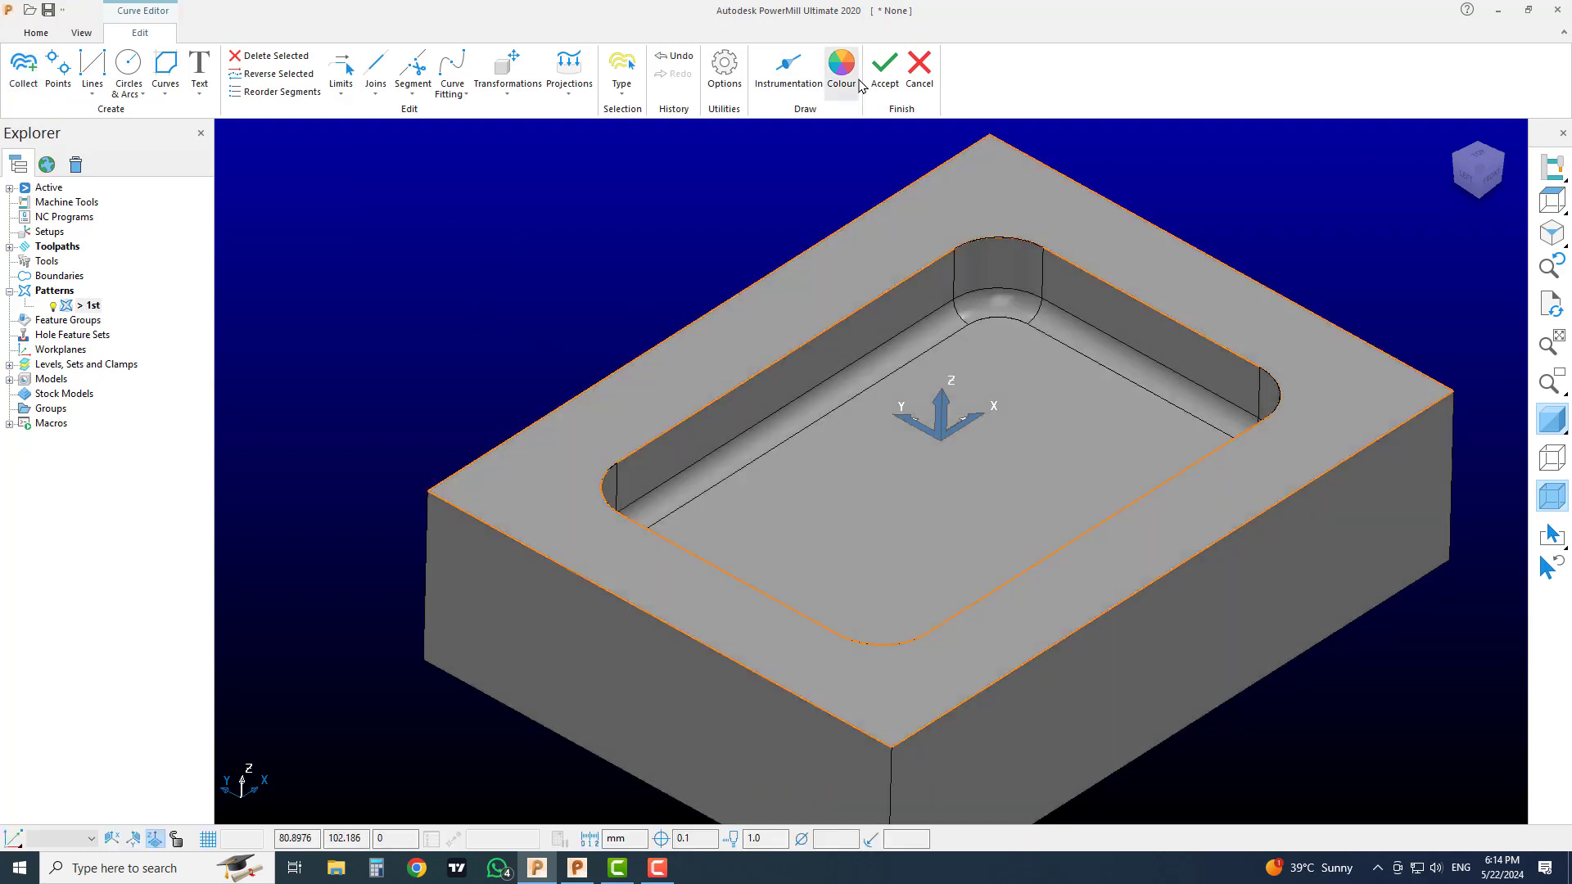
{"action": "left_click", "coordinate": [884, 72]}
{"action": "left_click", "coordinate": [1552, 419]}
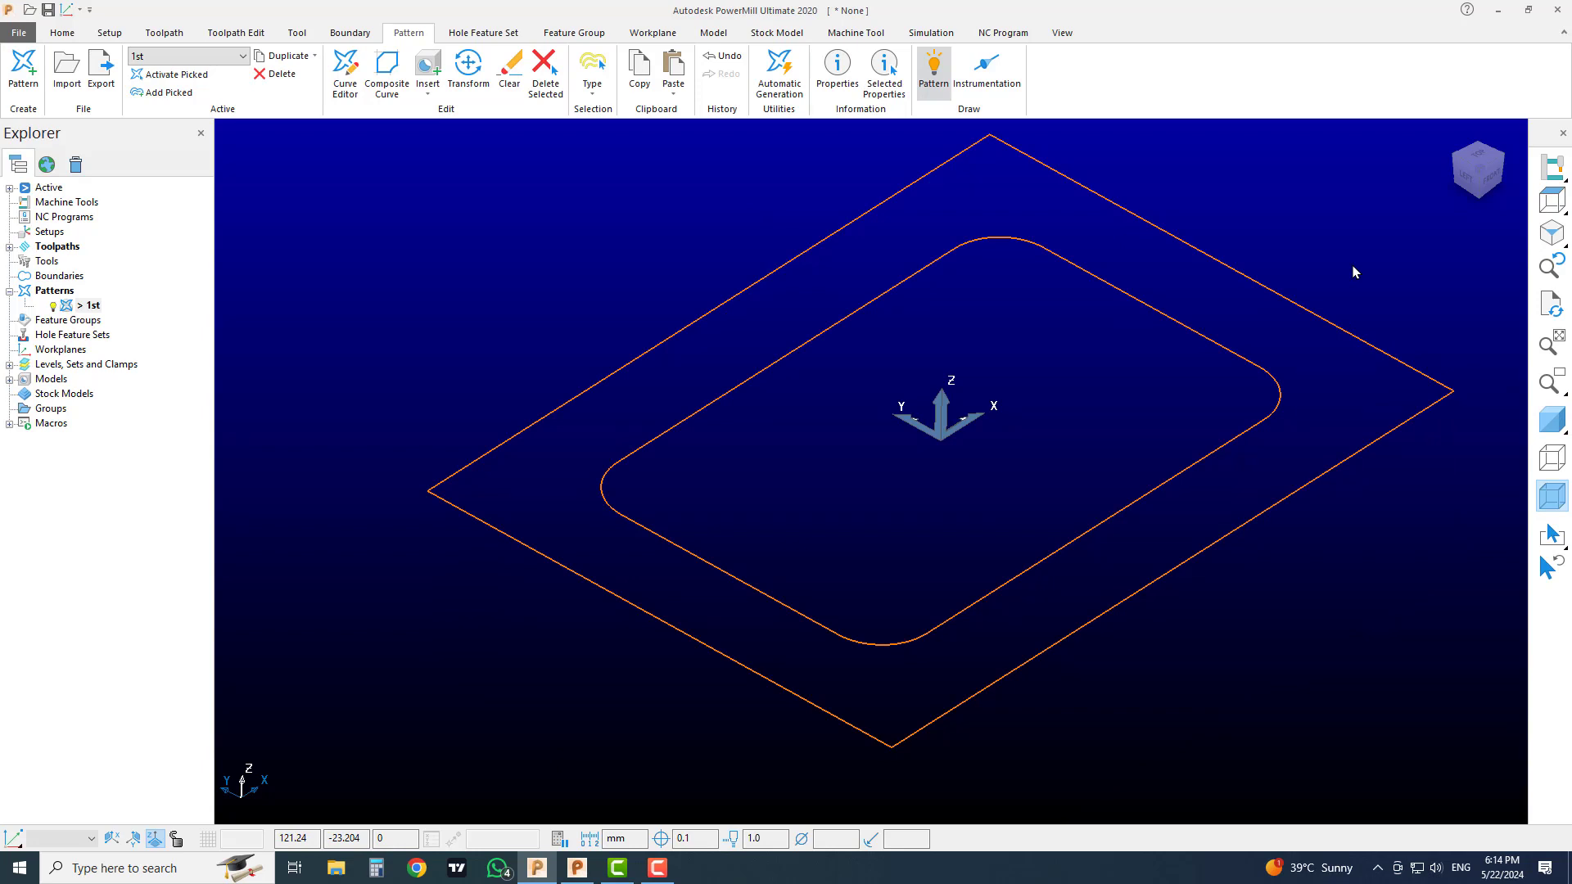
Delete the block's outer edge curve and the pocket-rim curve from the pattern, leaving the model shading on.
{"action": "left_click_drag", "start_coordinate": [1394, 297], "coordinate": [1350, 429]}
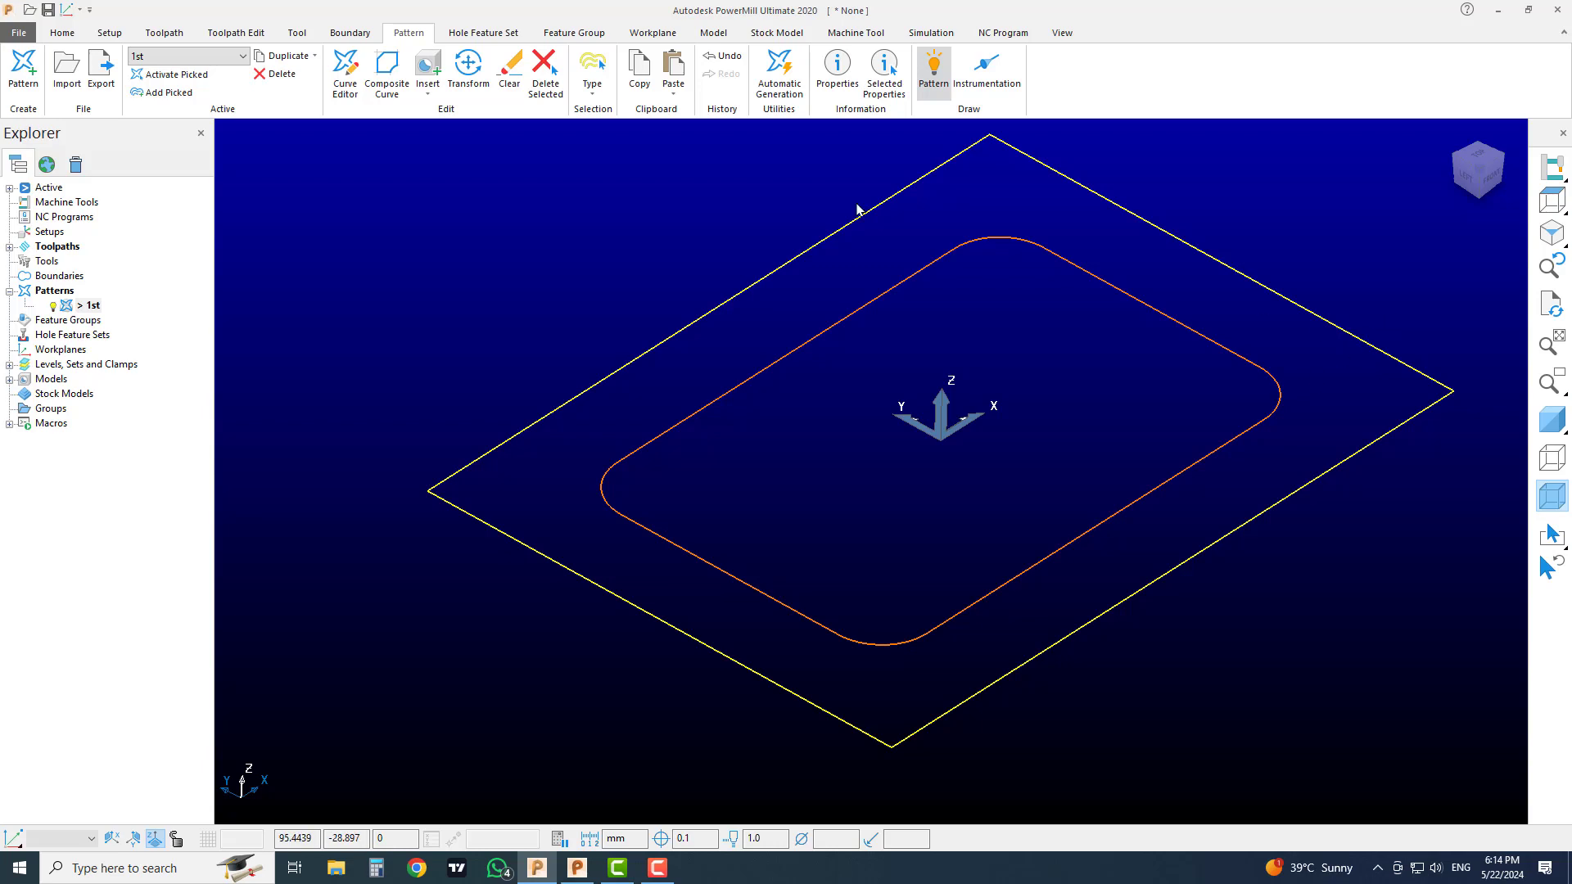
{"action": "left_click", "coordinate": [555, 92]}
{"action": "left_click", "coordinate": [1552, 419]}
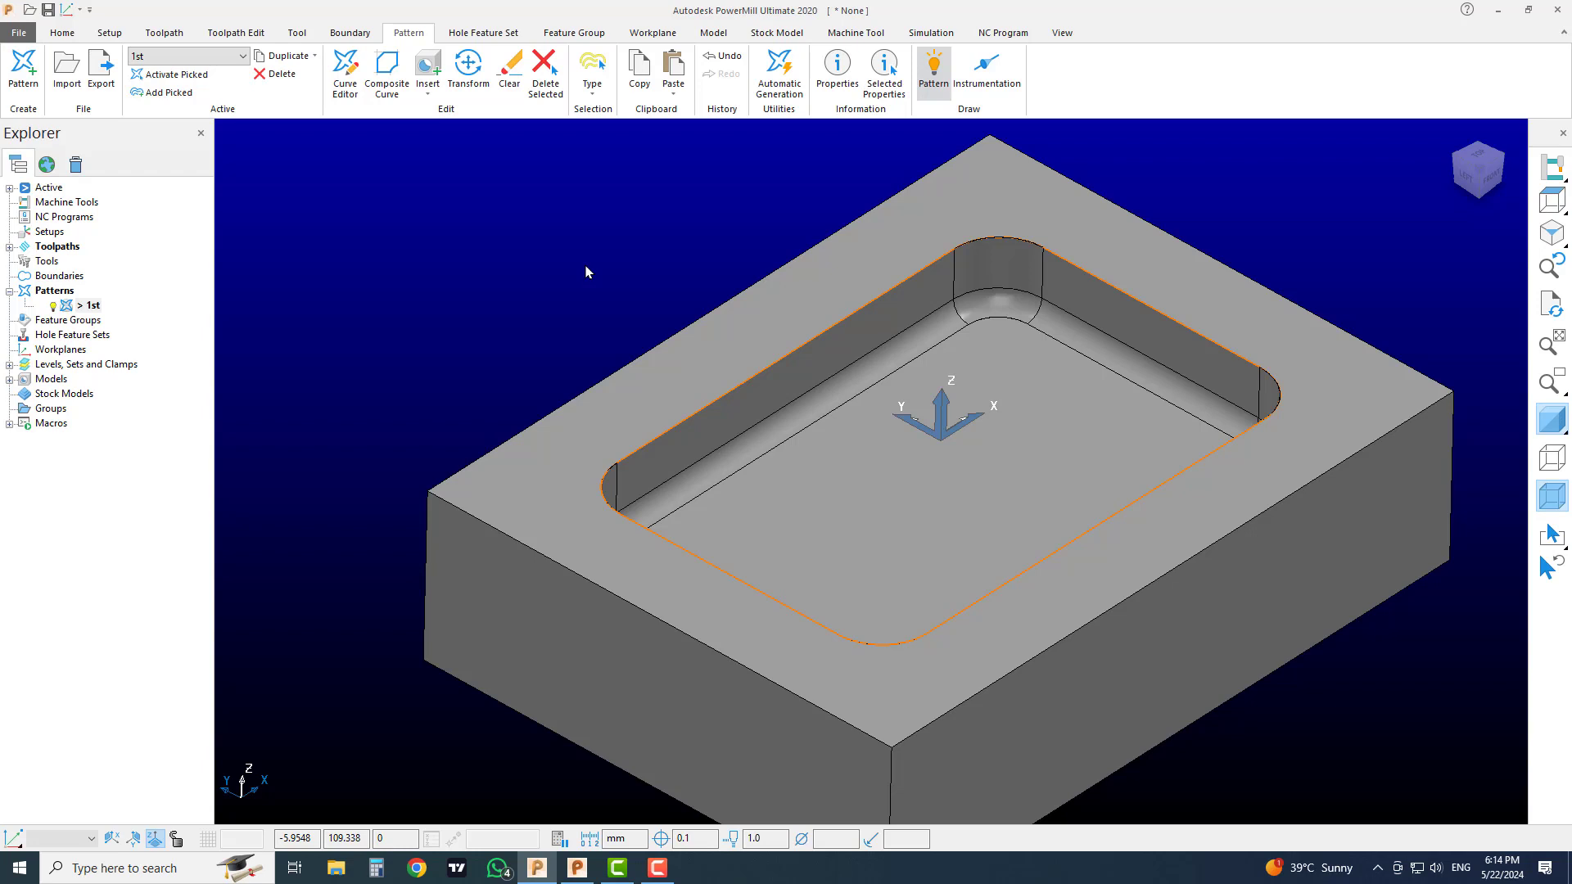
{"action": "left_click", "coordinate": [1561, 420]}
{"action": "left_click", "coordinate": [1265, 373]}
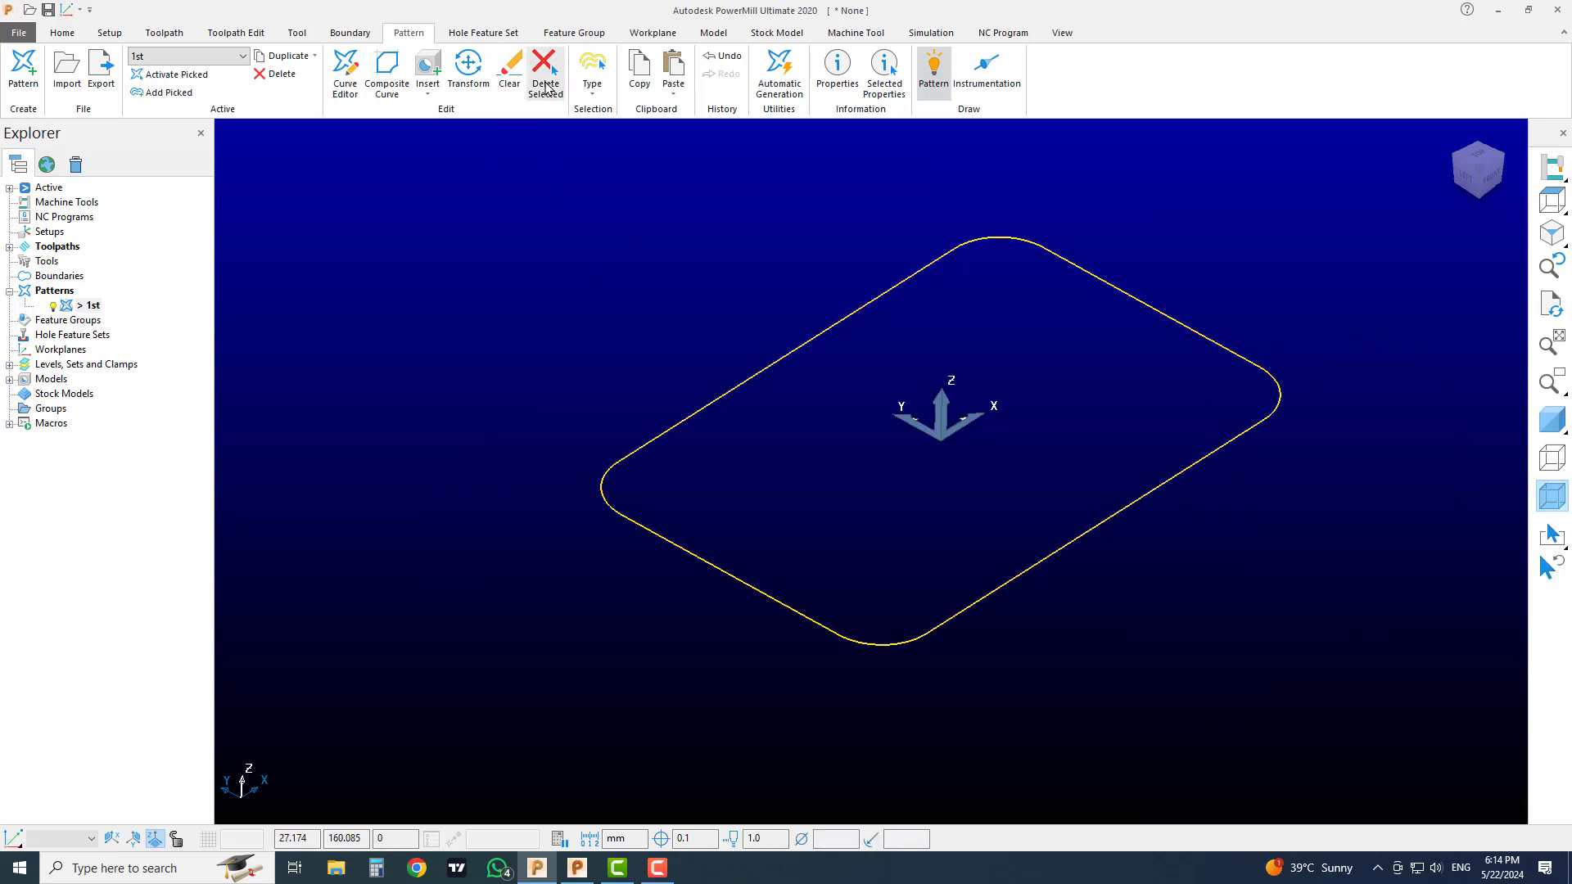
{"action": "left_click", "coordinate": [546, 87]}
{"action": "left_click", "coordinate": [1553, 420]}
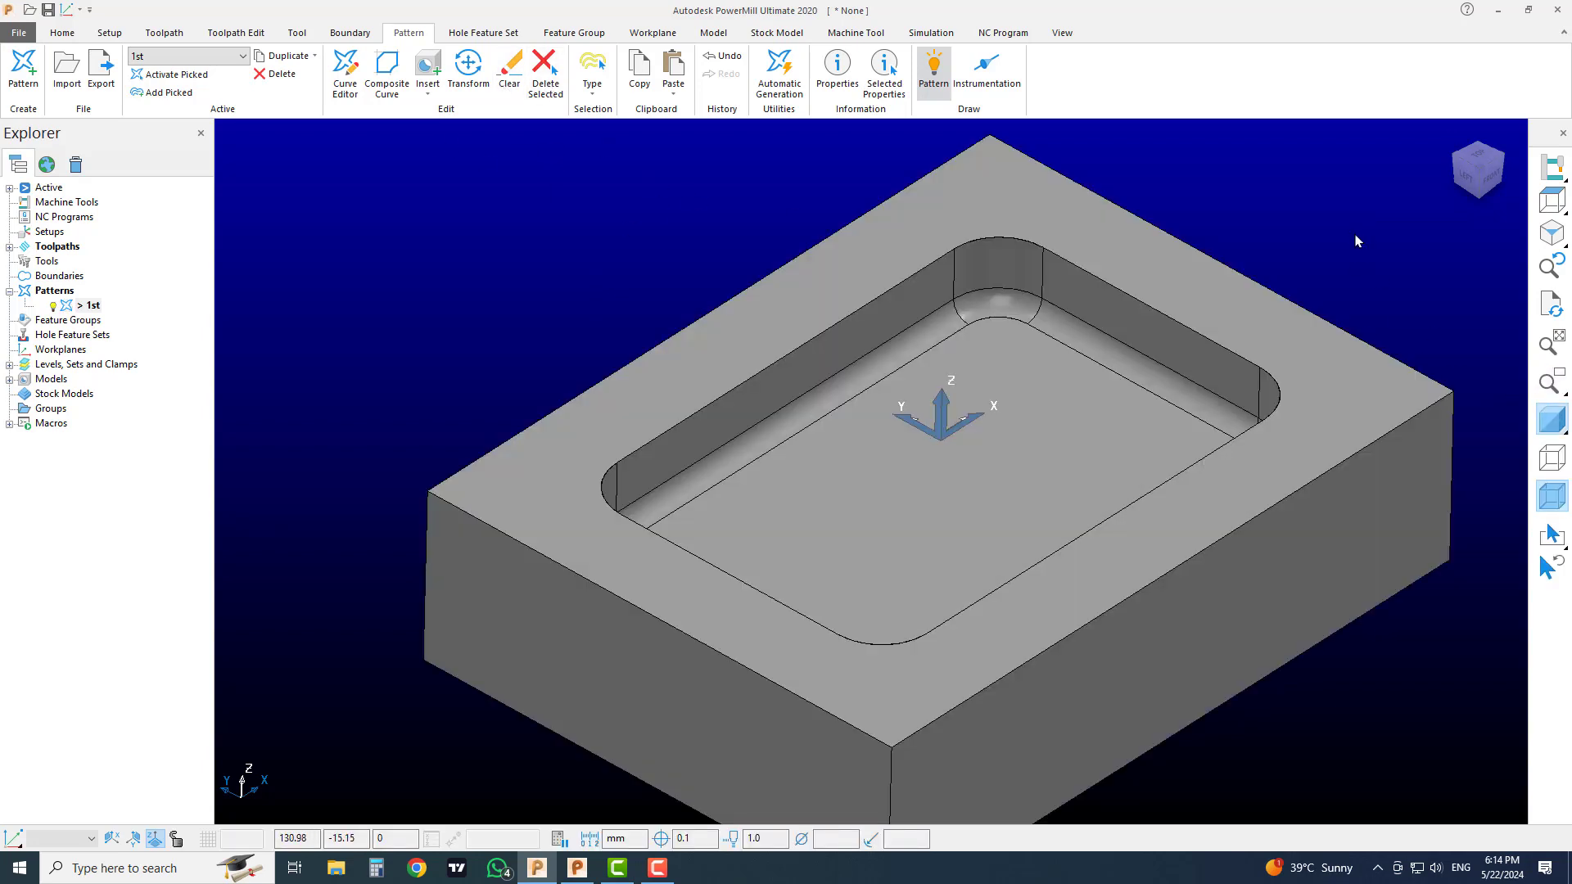
Open the Curve Editor with the block in top view and review its line, circle and arc, curve and text creation options.
{"action": "left_click", "coordinate": [1478, 160]}
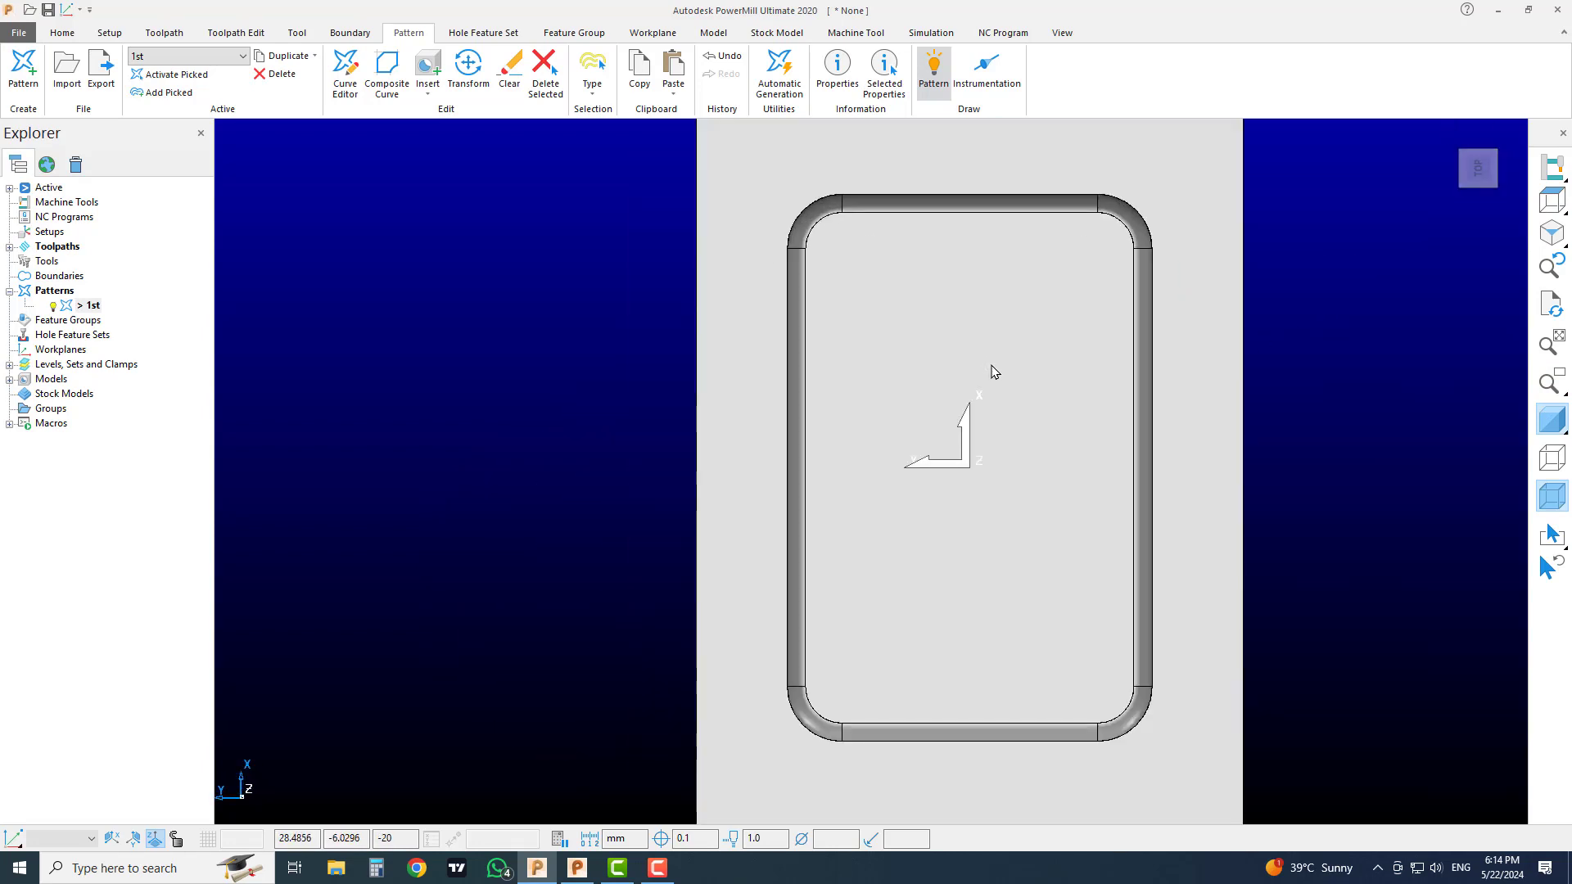
{"action": "scroll", "coordinate": [985, 366], "scroll_direction": "down", "scroll_amount": 4}
{"action": "scroll", "coordinate": [988, 379], "scroll_direction": "up", "scroll_amount": 4}
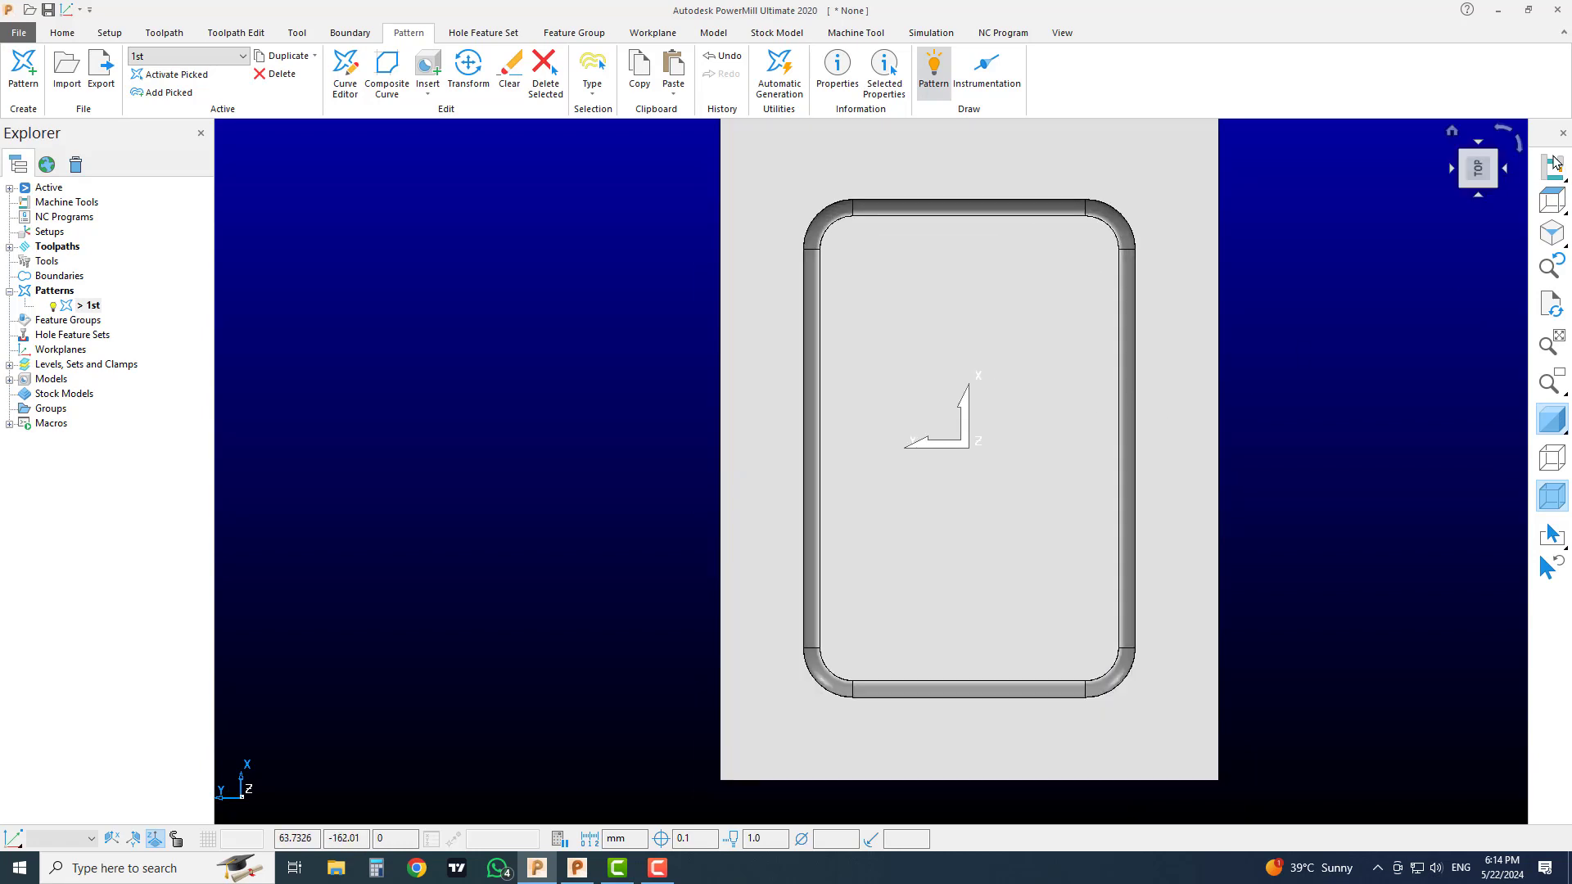
{"action": "left_click", "coordinate": [1513, 151]}
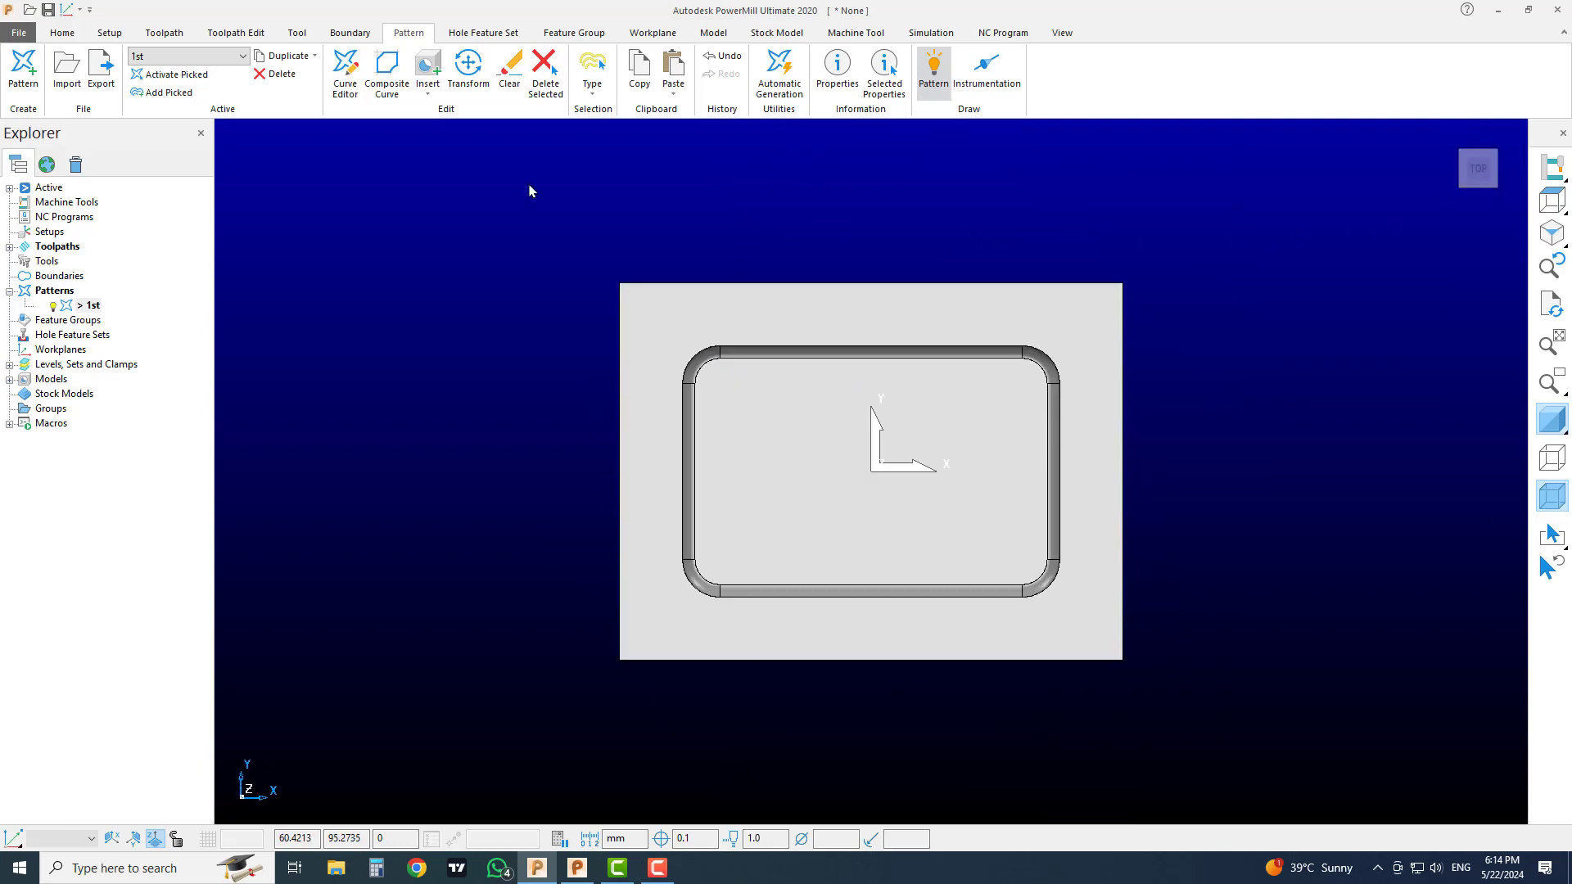
{"action": "left_click", "coordinate": [345, 68]}
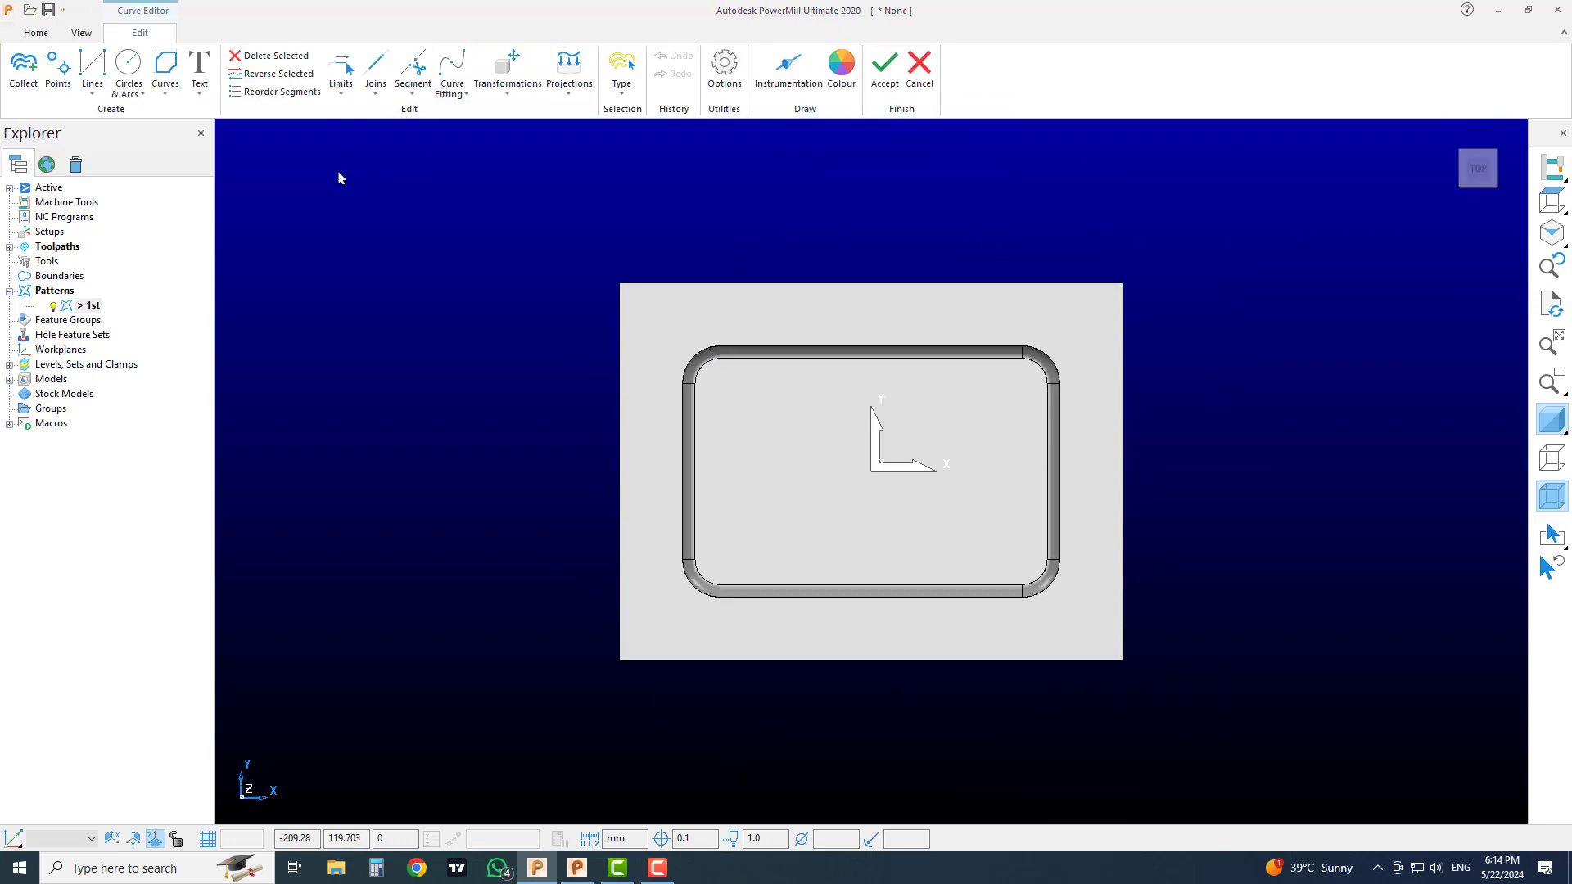
{"action": "left_click", "coordinate": [97, 95]}
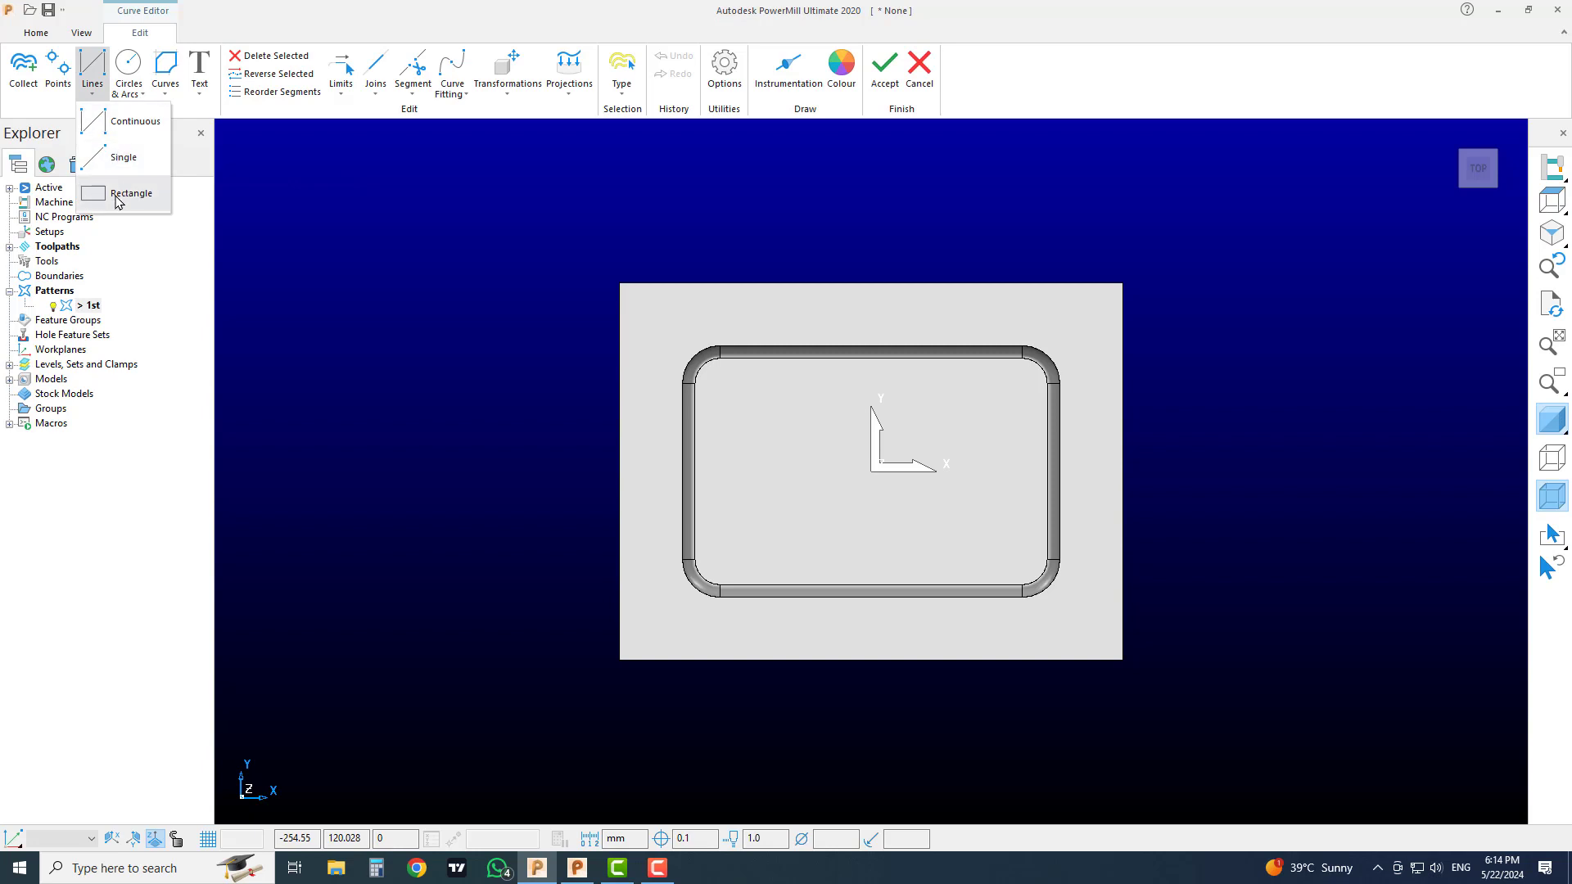
{"action": "left_click", "coordinate": [128, 82]}
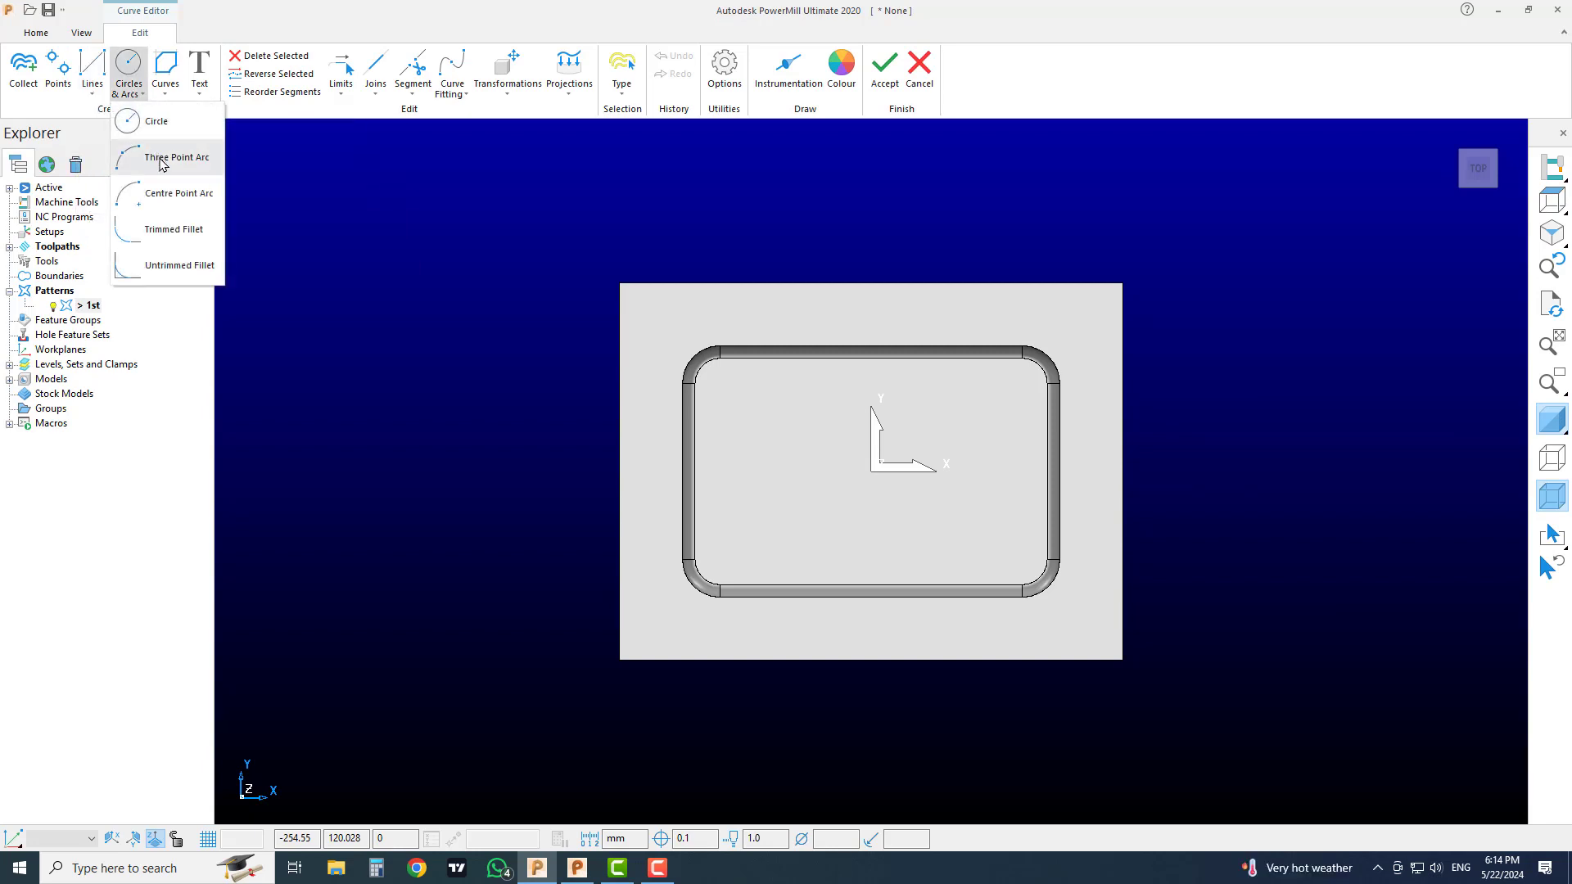
{"action": "left_click", "coordinate": [164, 82]}
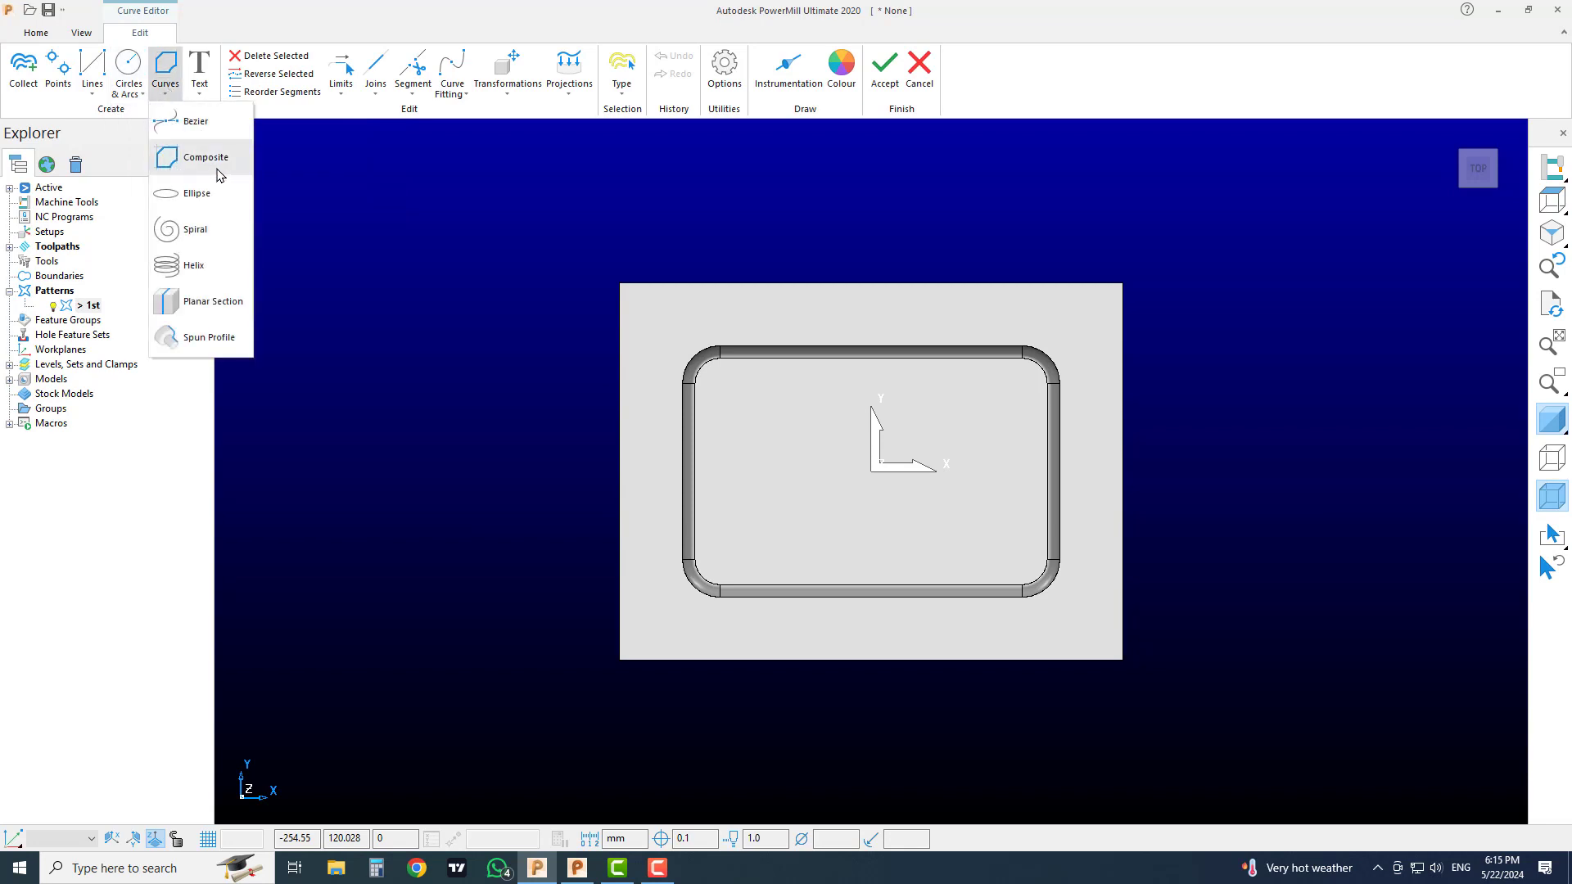
{"action": "left_click", "coordinate": [203, 90]}
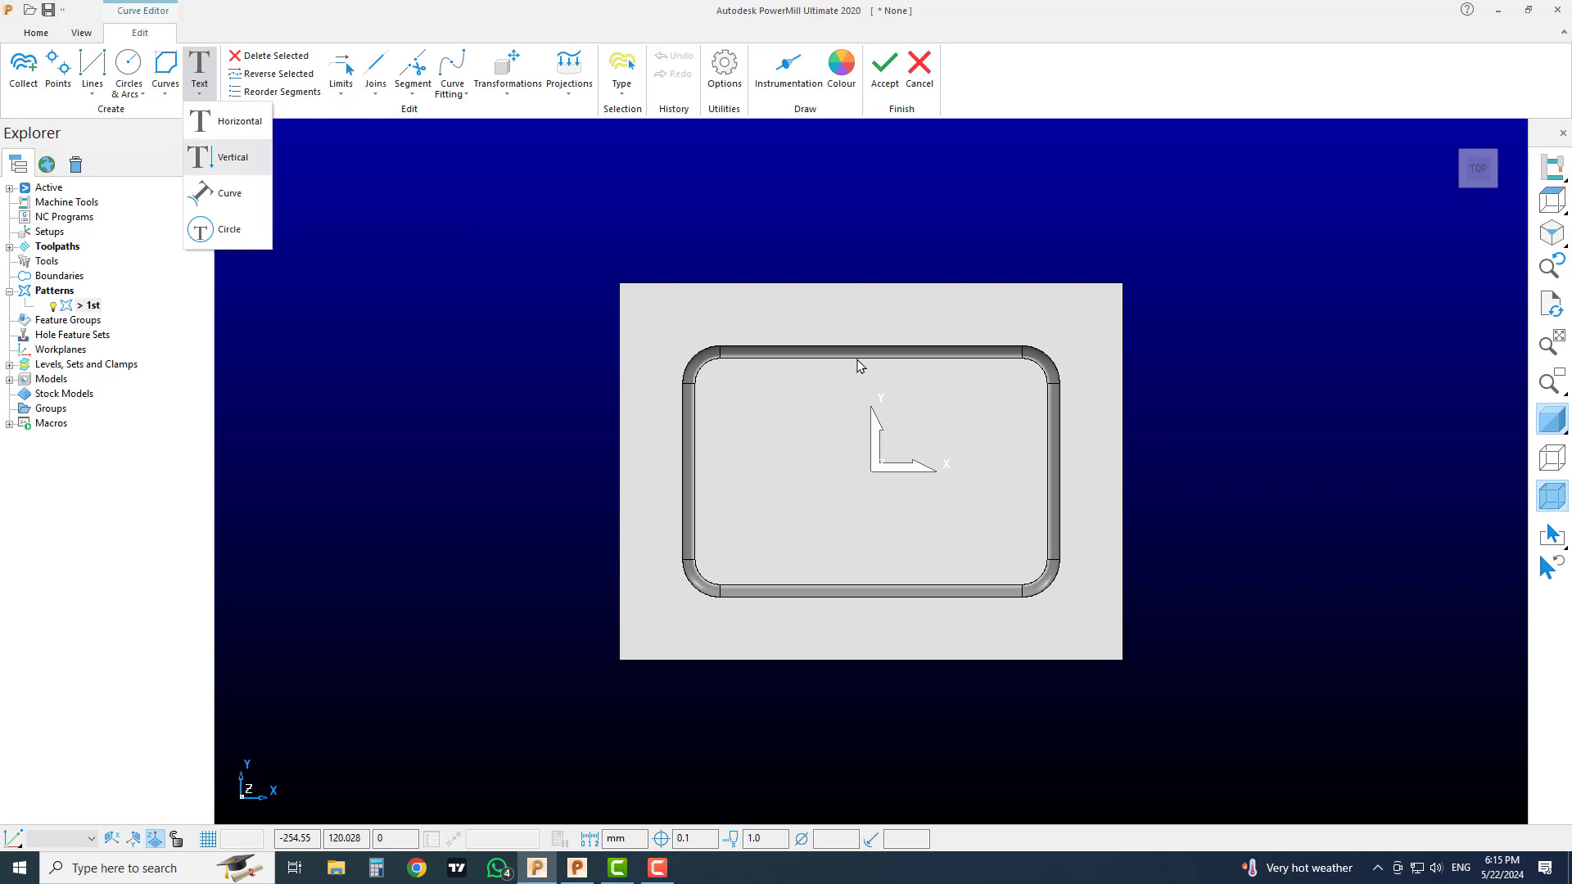
Draw a rectangle on the block's top face that surrounds the pocket, just inside the block's outer edges.
{"action": "left_click", "coordinate": [92, 102]}
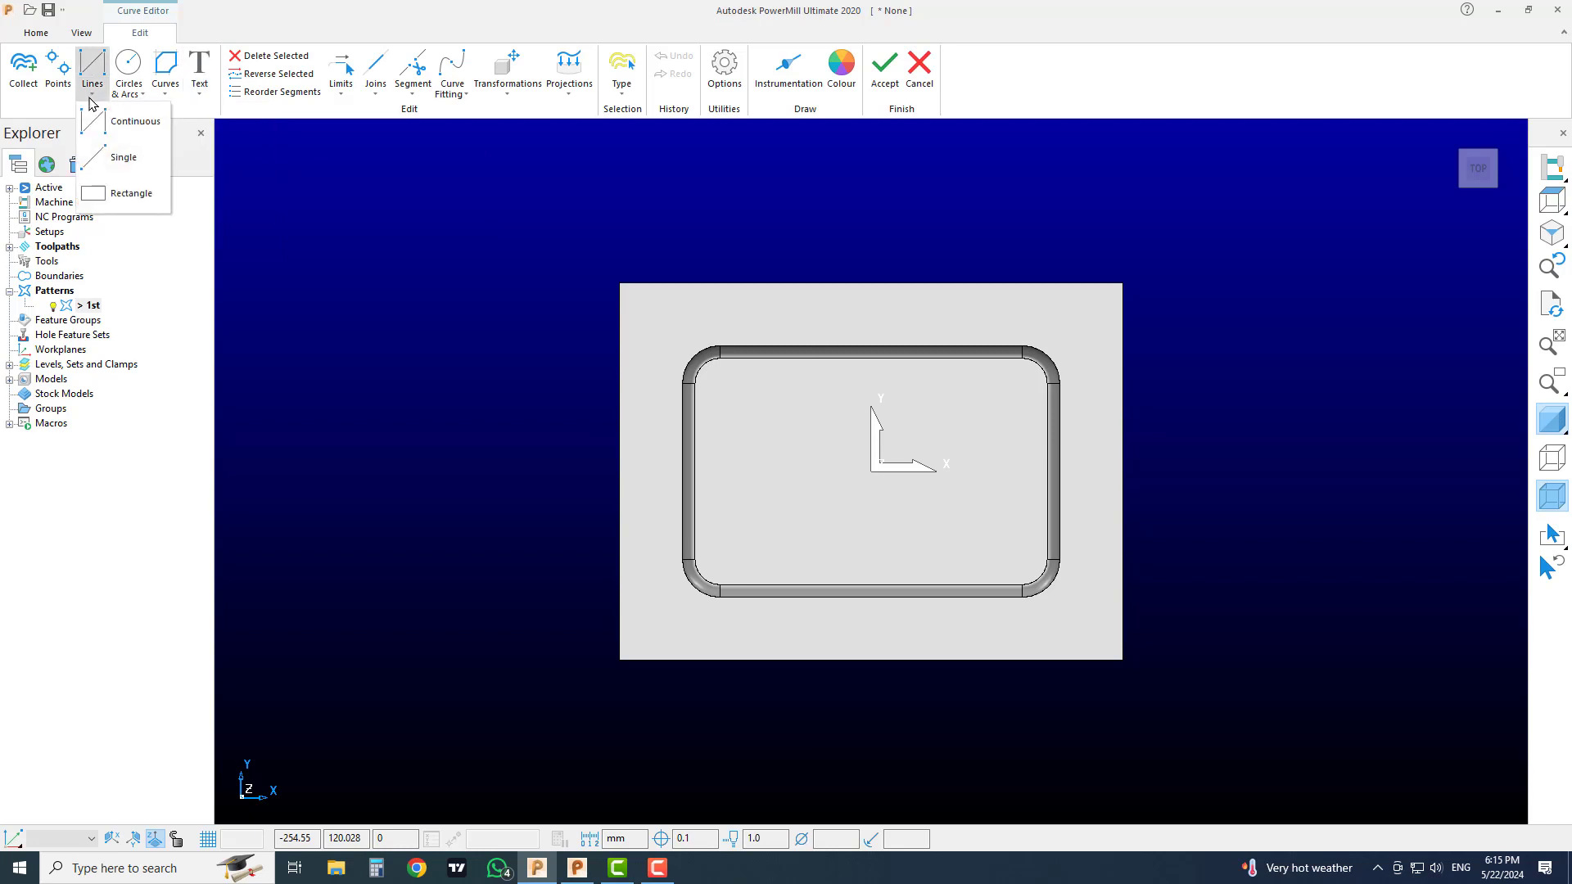
{"action": "left_click", "coordinate": [130, 193]}
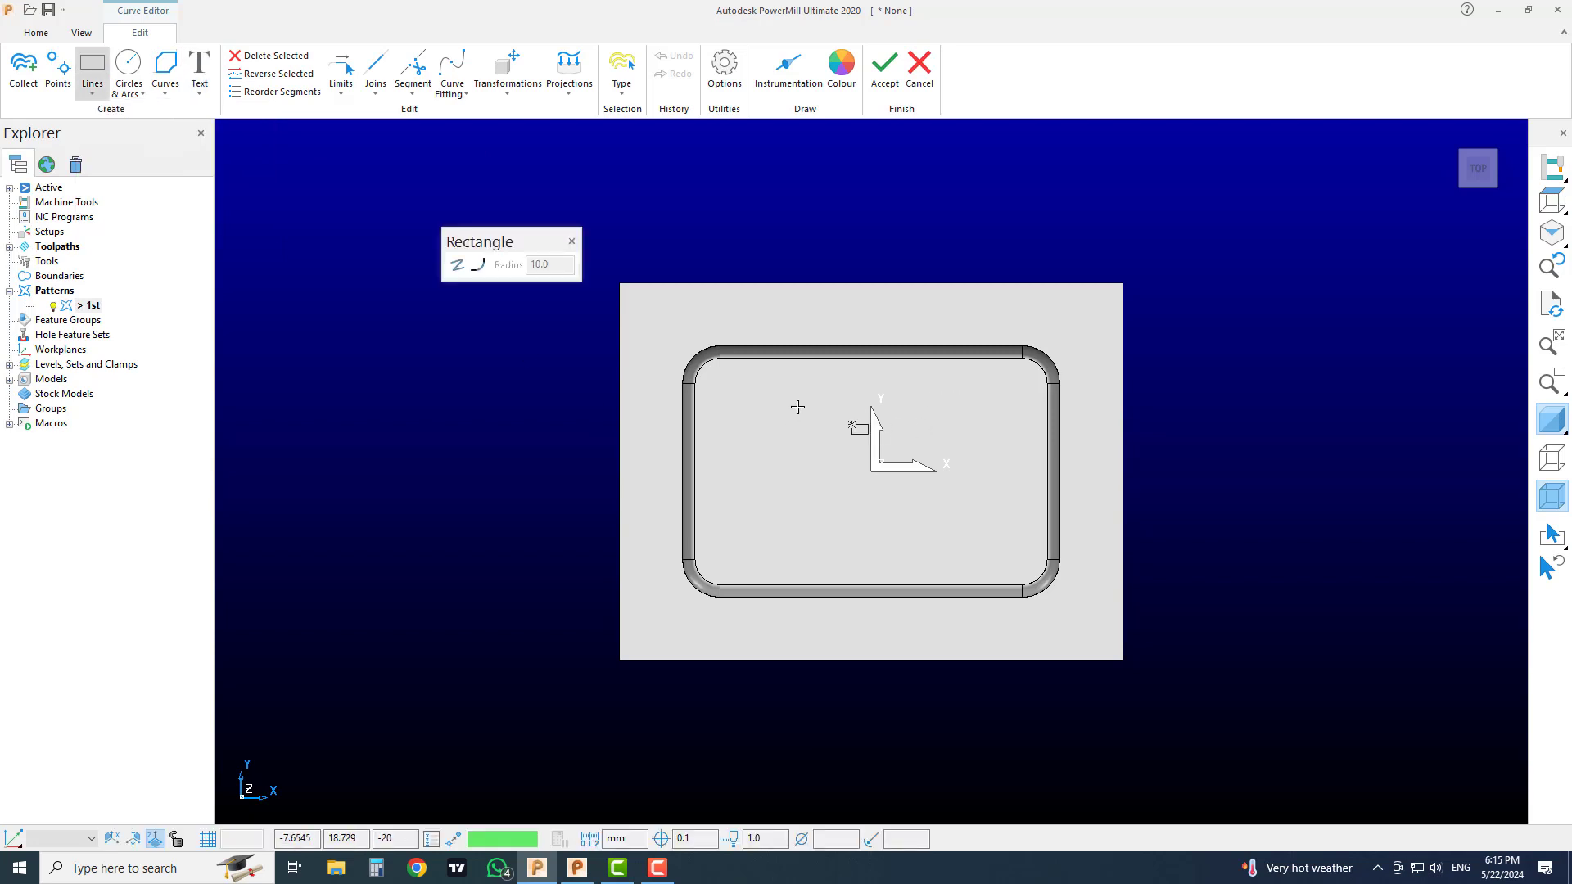
{"action": "left_click", "coordinate": [653, 311]}
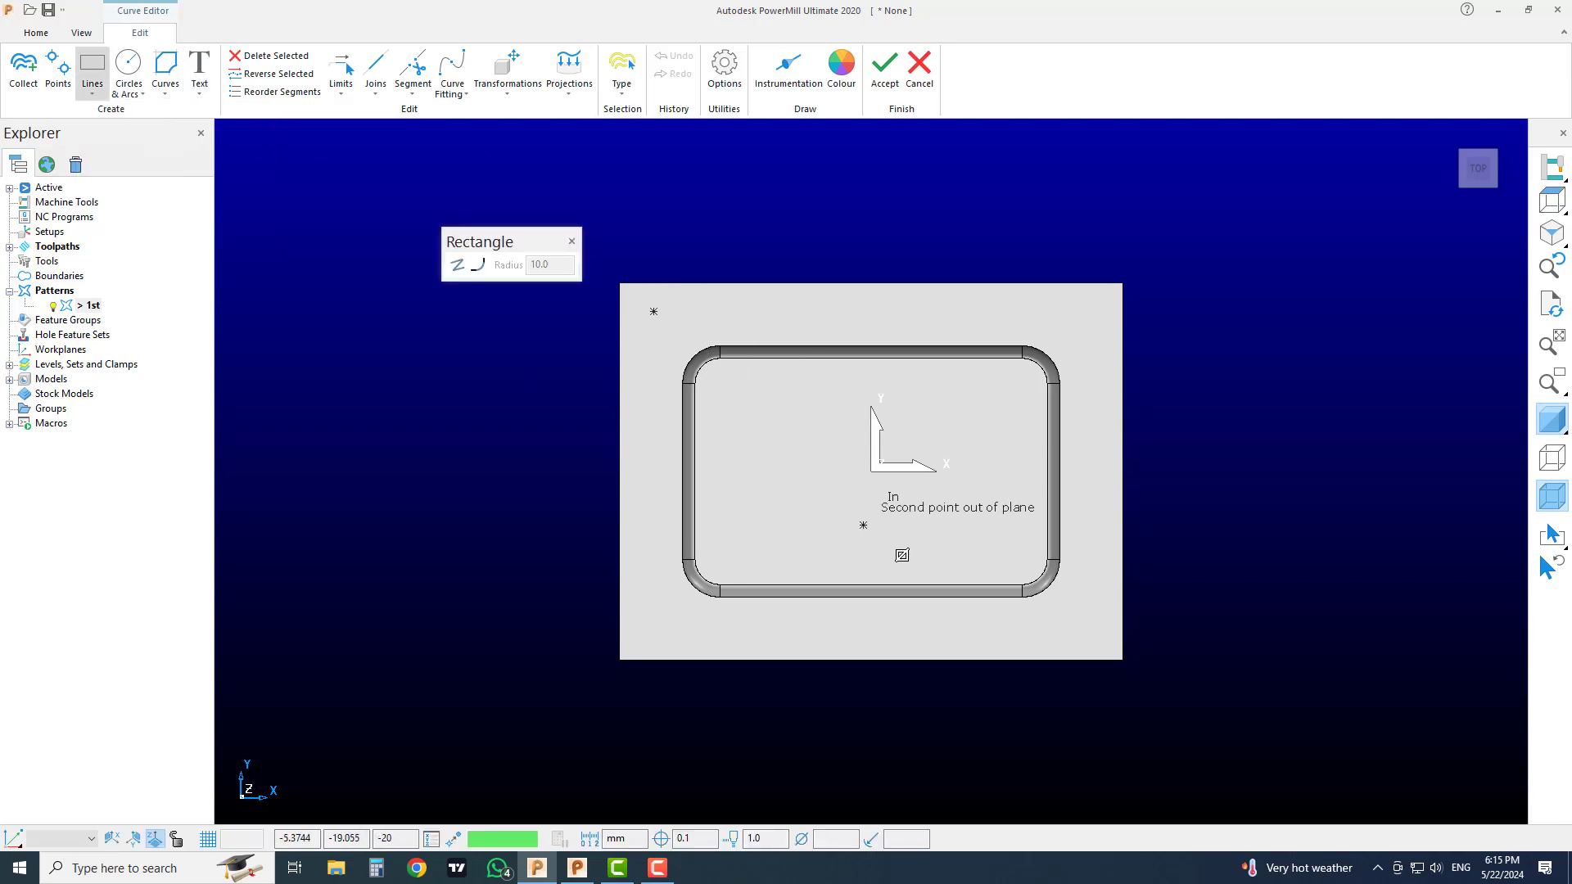
{"action": "left_click", "coordinate": [1080, 633]}
{"action": "middle_click_drag", "start_coordinate": [1134, 616], "coordinate": [1123, 411]}
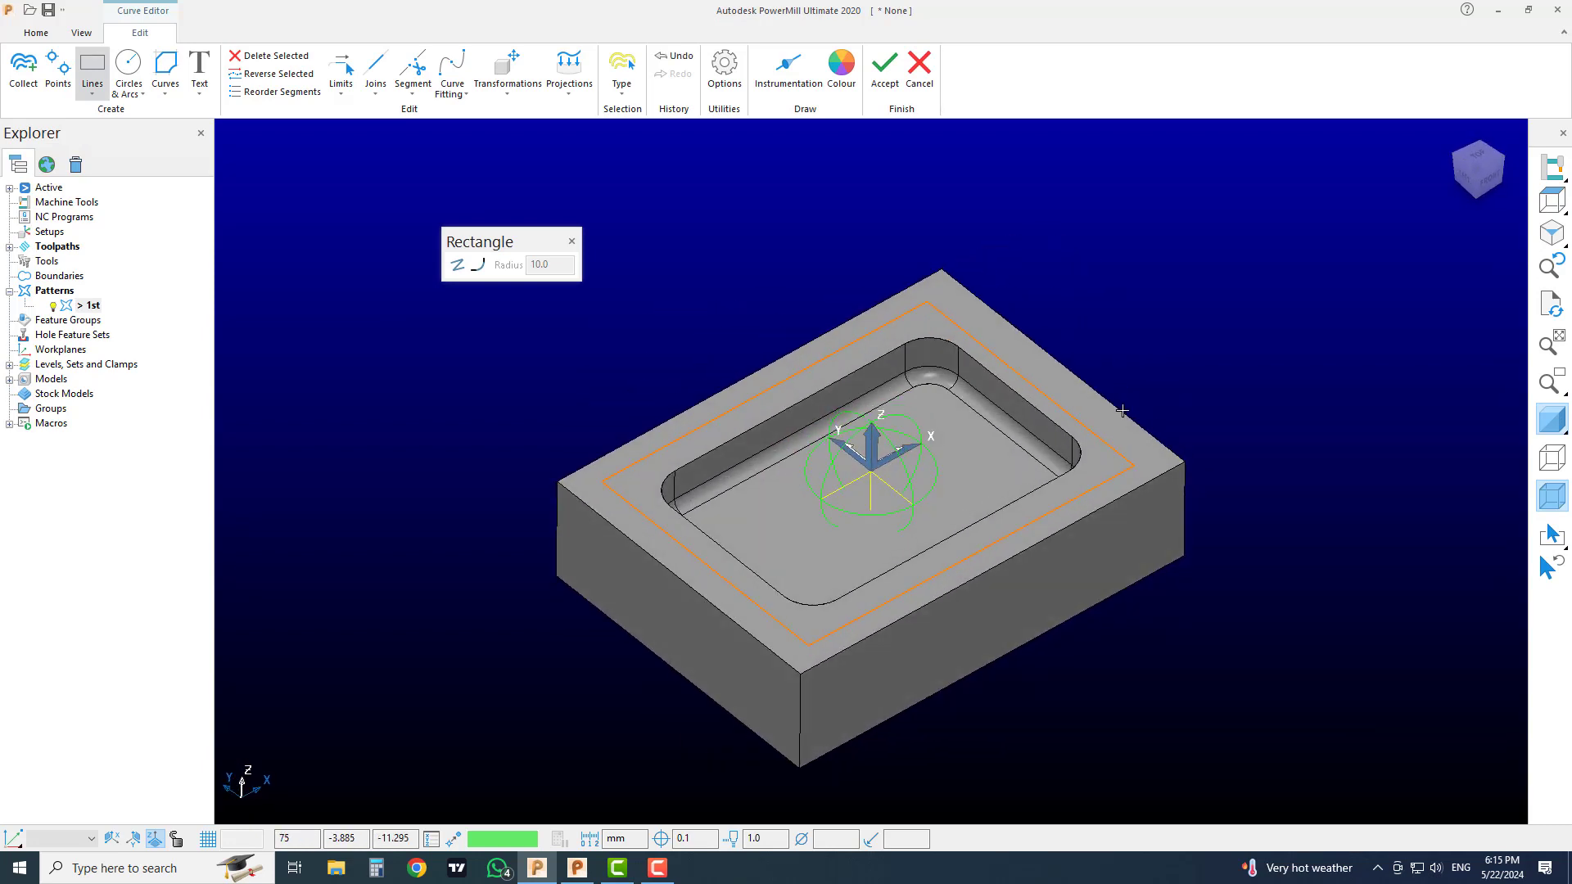
{"action": "scroll", "coordinate": [1052, 483], "scroll_direction": "up", "scroll_amount": 3}
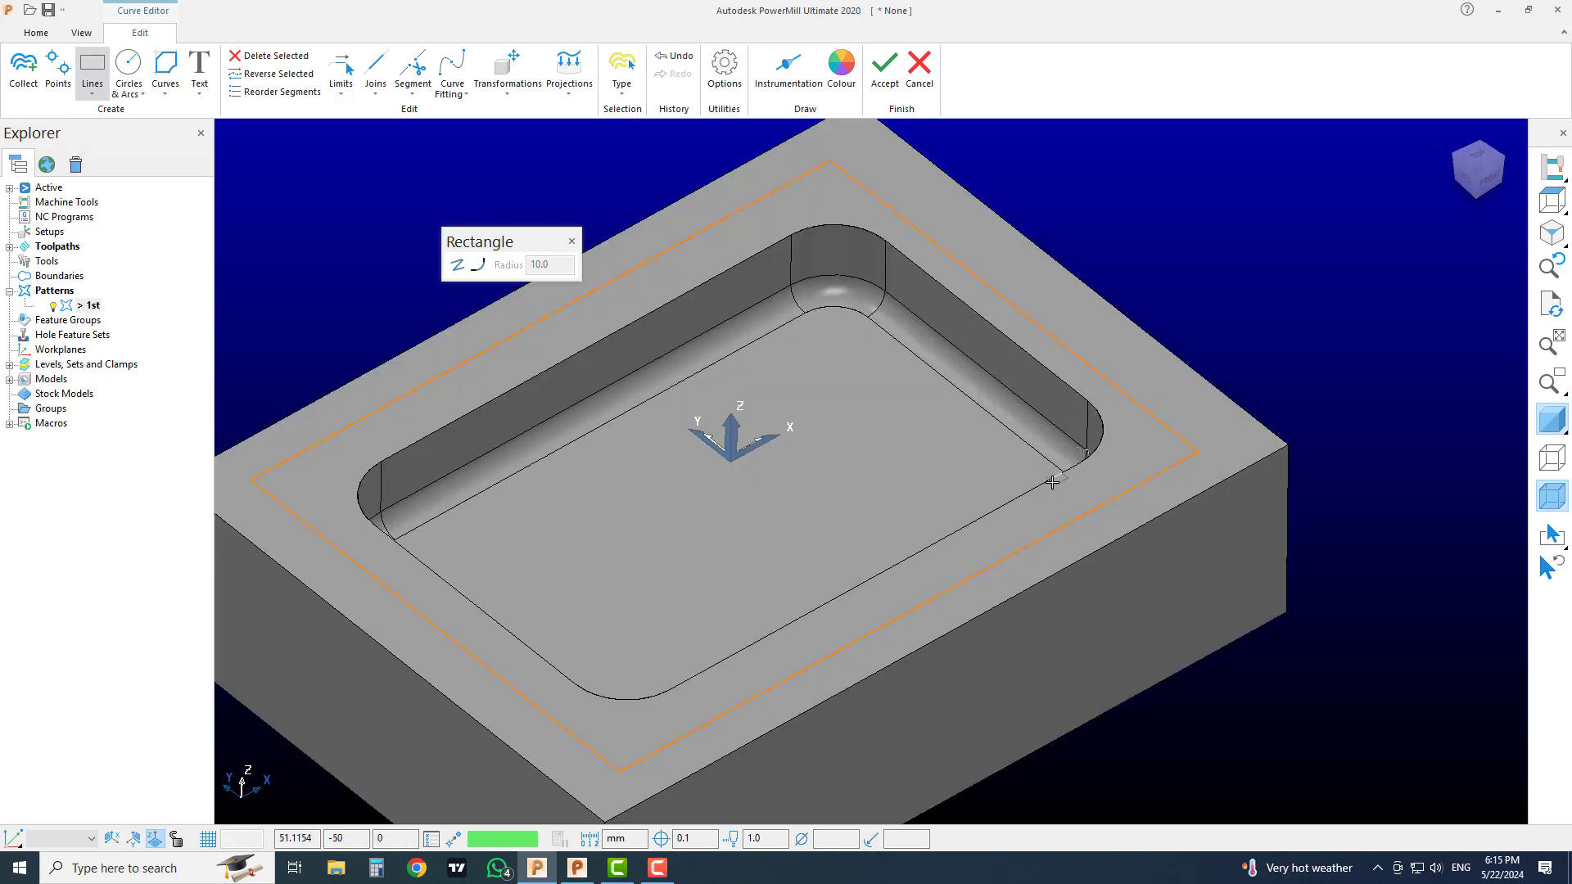
{"action": "scroll", "coordinate": [1052, 483], "scroll_direction": "down", "scroll_amount": 3}
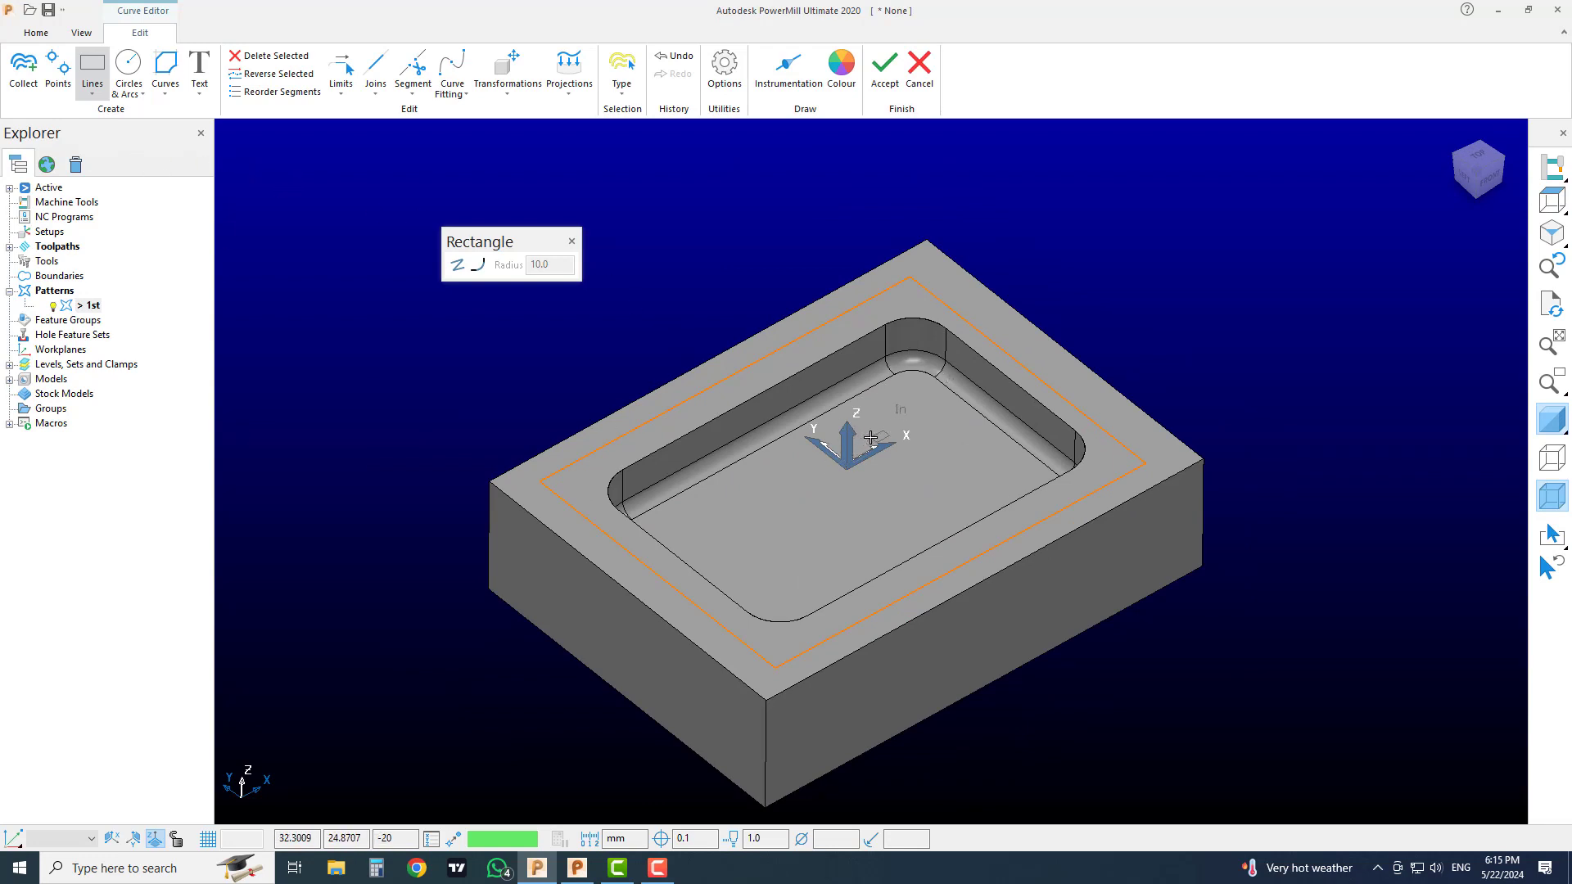
Close the Rectangle tool and accept the curve edits to keep the rectangle around the pocket in the pattern.
{"action": "left_click", "coordinate": [571, 241]}
{"action": "scroll", "coordinate": [617, 335], "scroll_direction": "down", "scroll_amount": 1}
{"action": "middle_click_drag", "start_coordinate": [616, 335], "coordinate": [668, 456]}
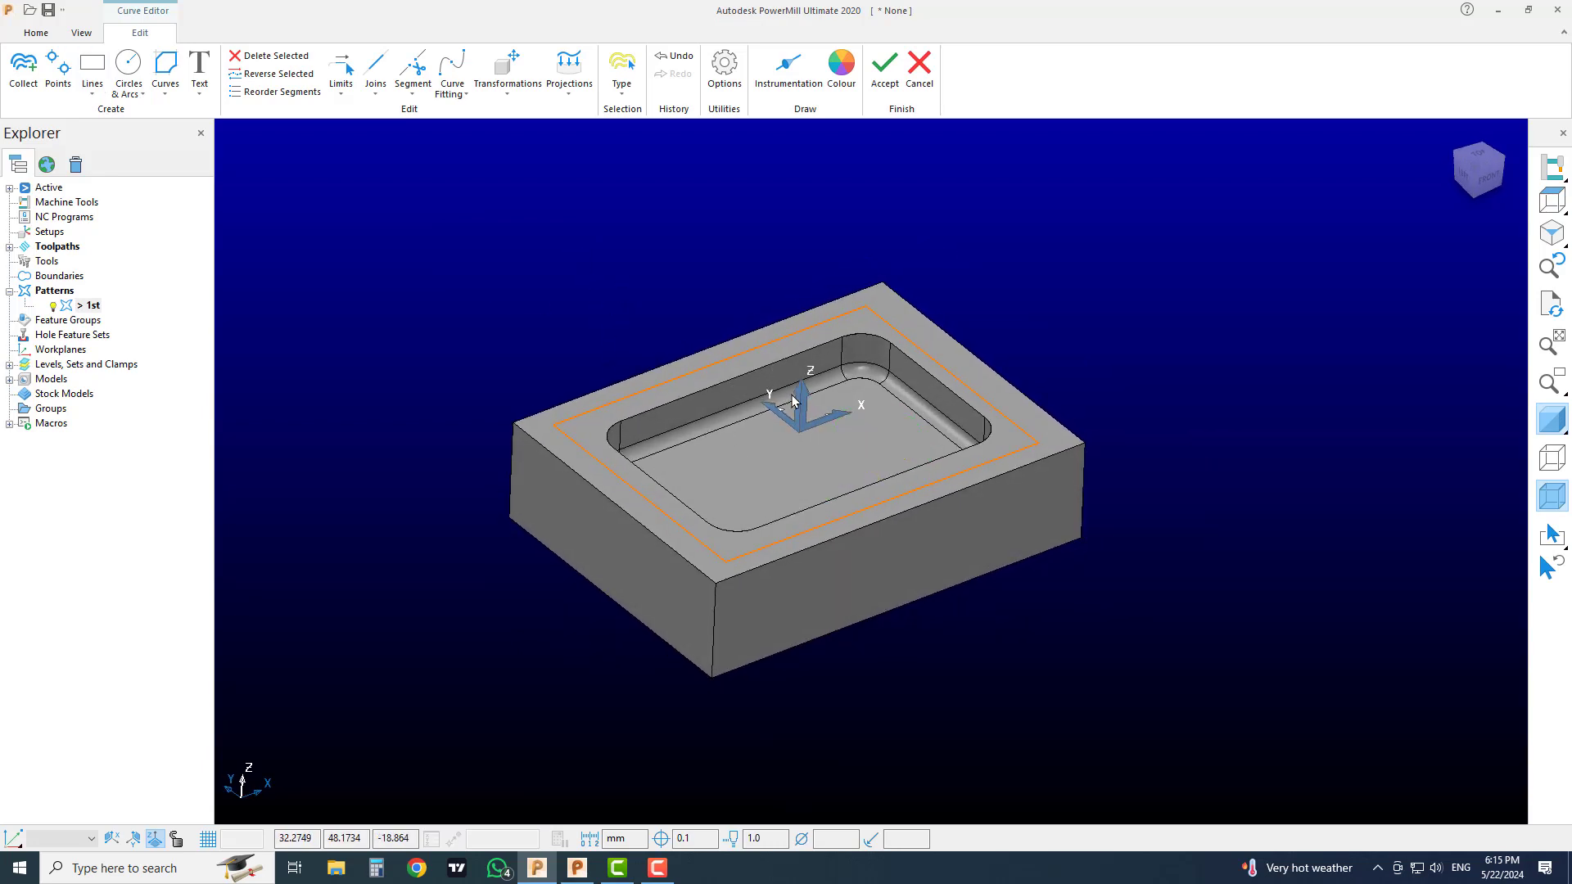
{"action": "scroll", "coordinate": [872, 428], "scroll_direction": "up", "scroll_amount": 2}
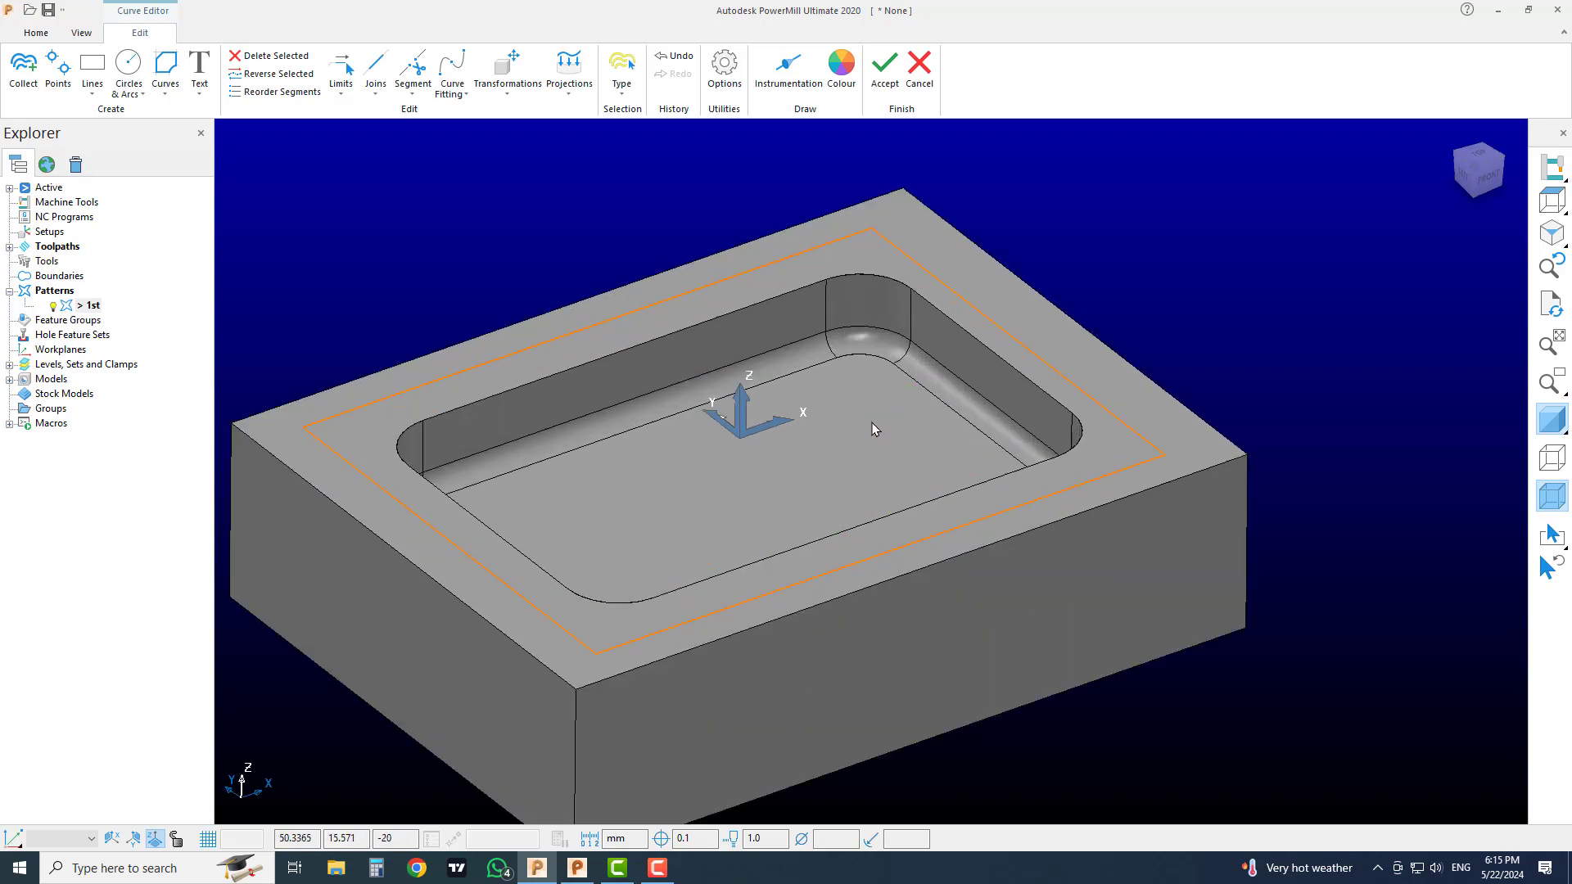
{"action": "mouse_move", "coordinate": [871, 463]}
{"action": "middle_mouse_down"}
{"action": "mouse_move", "coordinate": [825, 462]}
{"action": "mouse_move", "coordinate": [857, 444]}
{"action": "mouse_move", "coordinate": [882, 467]}
{"action": "middle_mouse_up"}
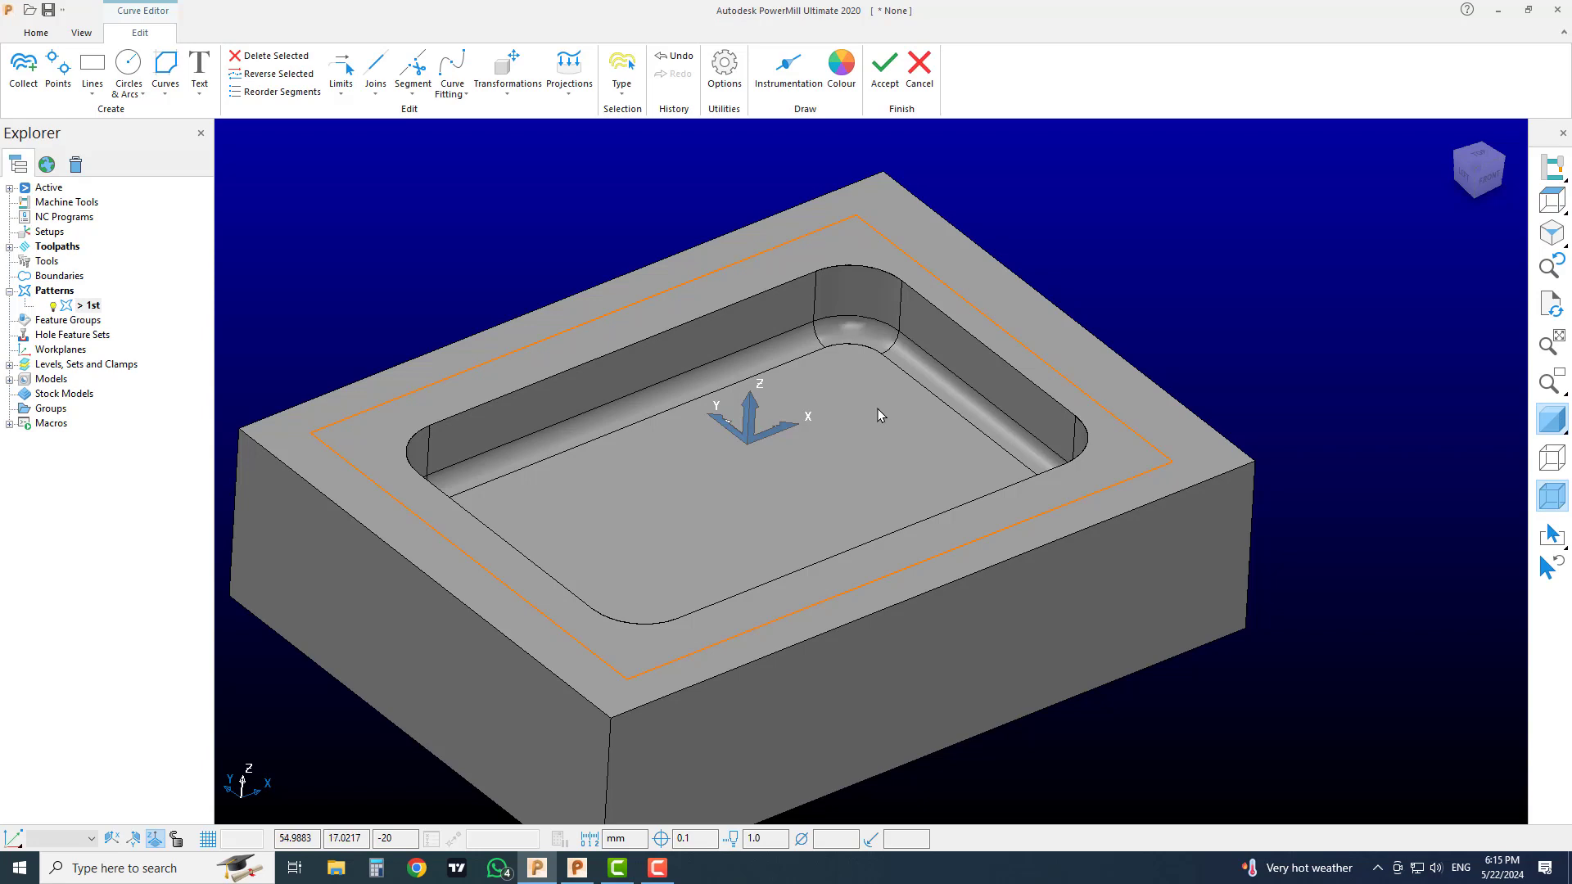
{"action": "left_click", "coordinate": [885, 66]}
{"action": "left_click", "coordinate": [872, 433]}
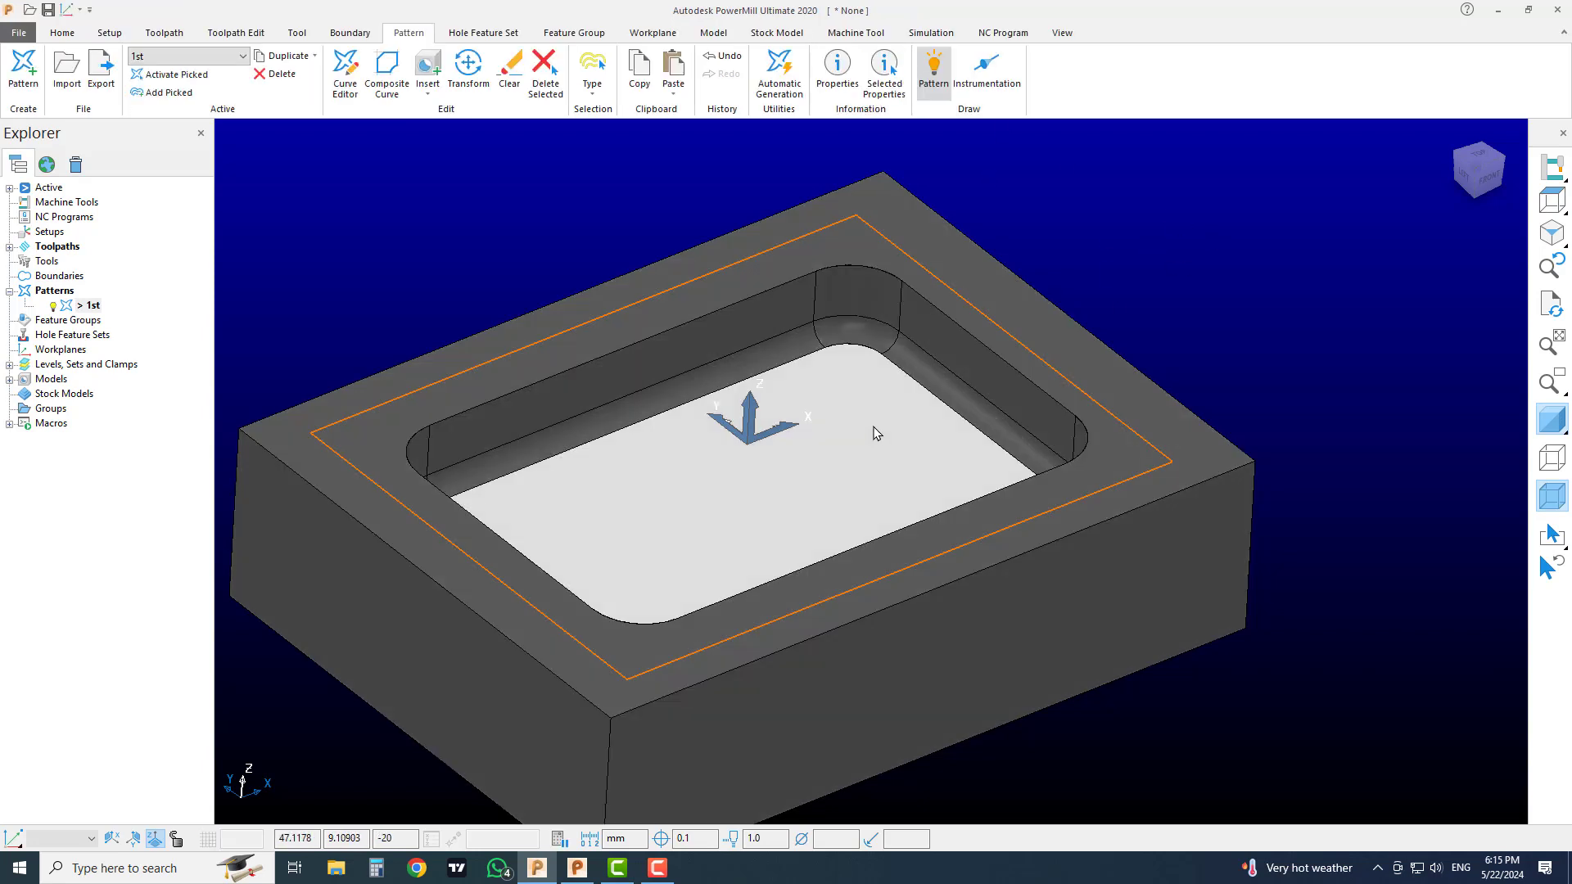
{"action": "left_click", "coordinate": [1285, 242]}
Delete the rectangle from the pattern with model shading hidden, then show the shaded model again.
{"action": "left_click", "coordinate": [1550, 421]}
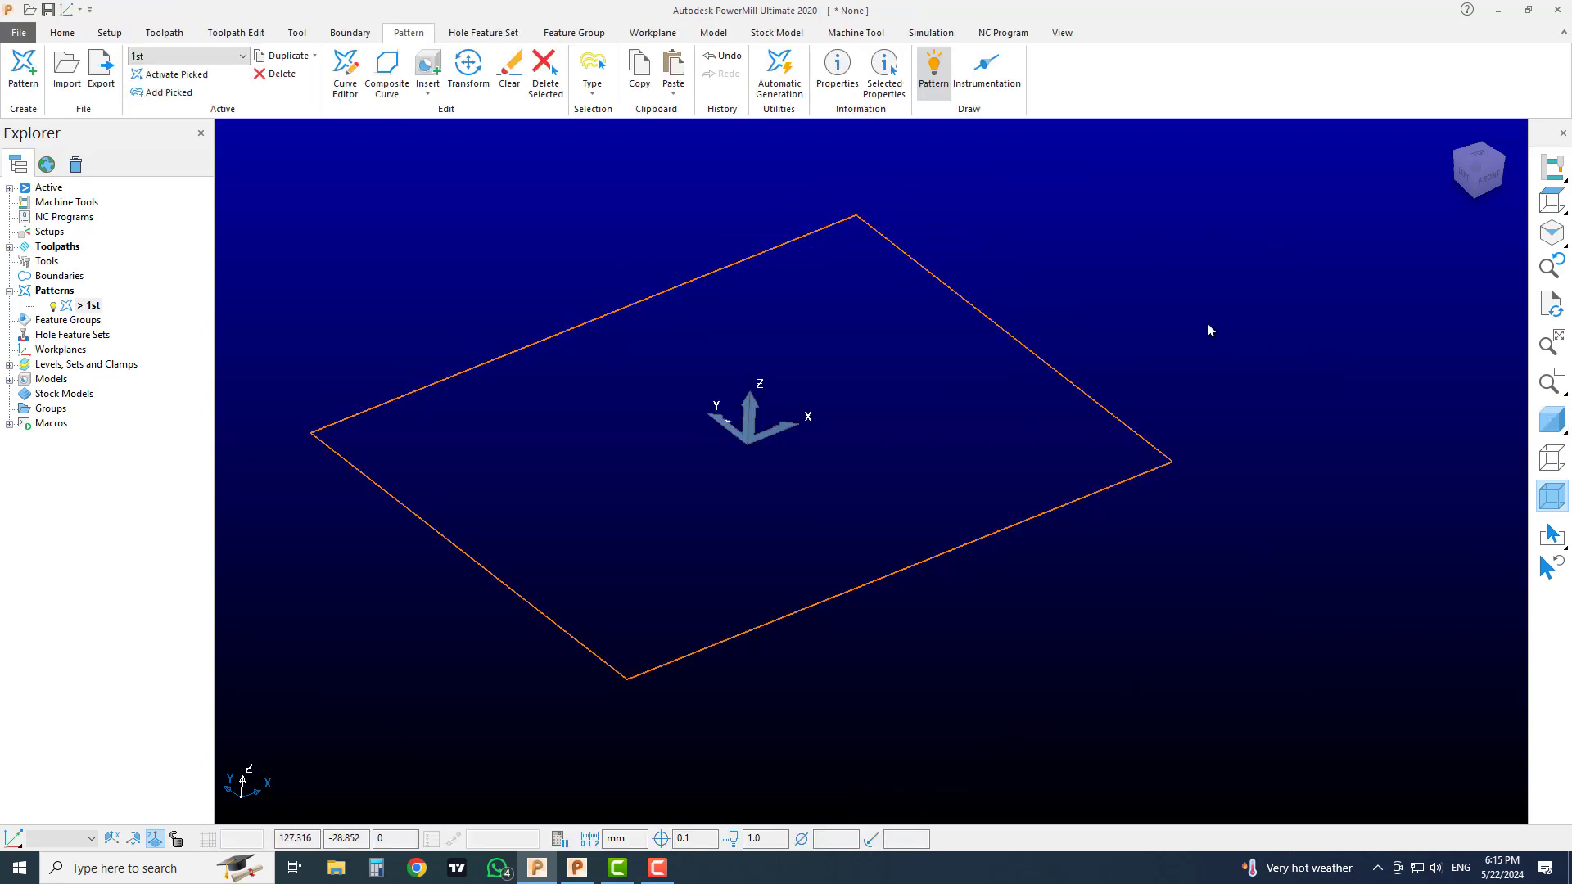
{"action": "left_click", "coordinate": [1035, 512]}
{"action": "left_click", "coordinate": [545, 72]}
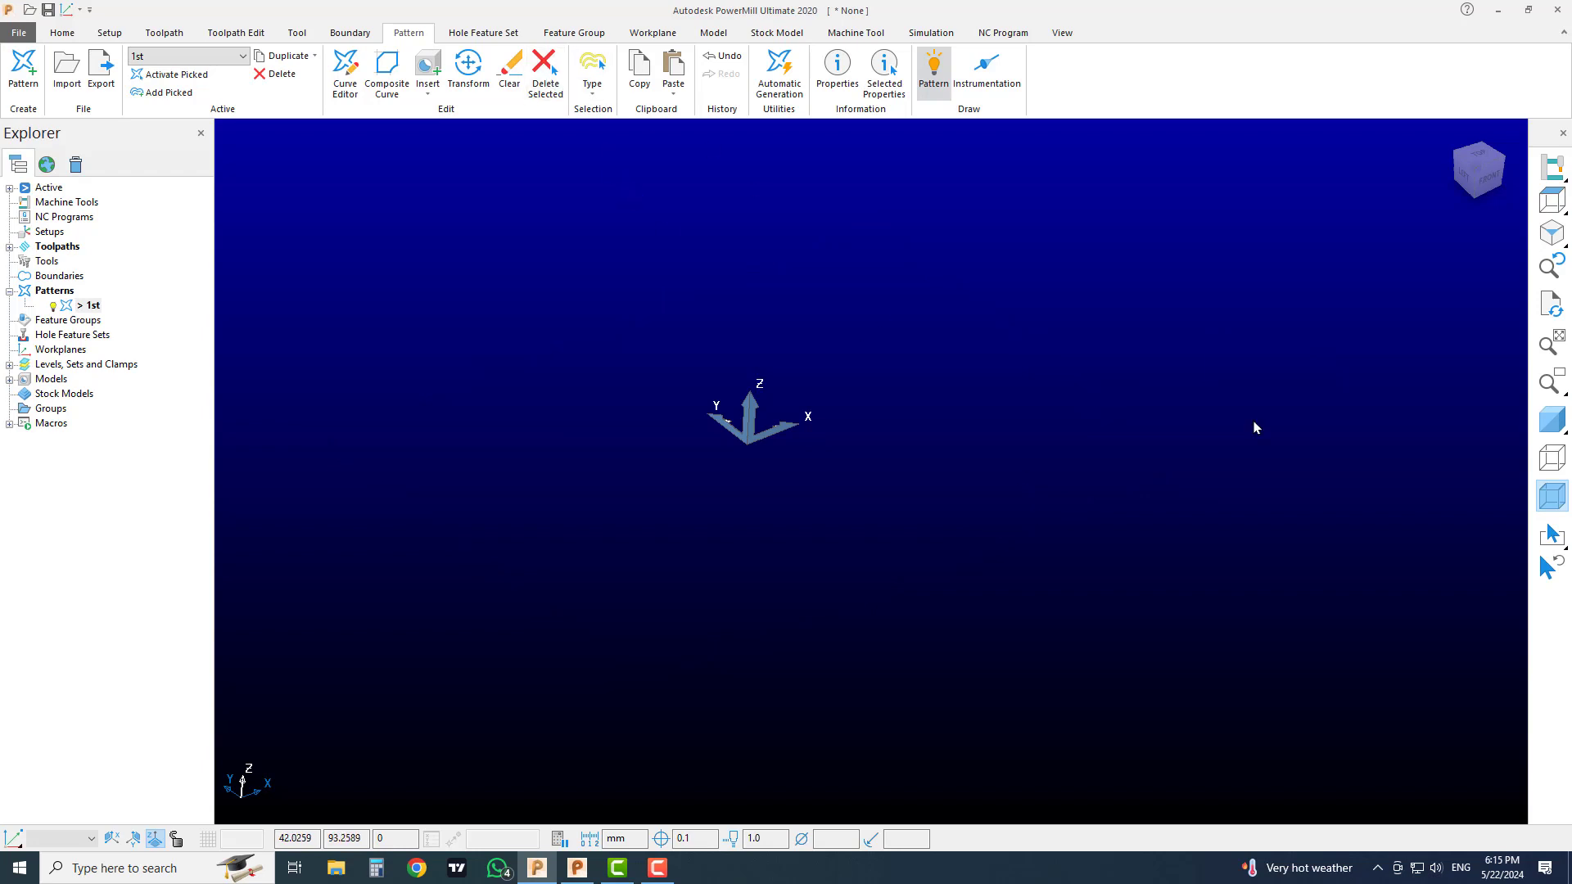
{"action": "left_click", "coordinate": [1550, 422]}
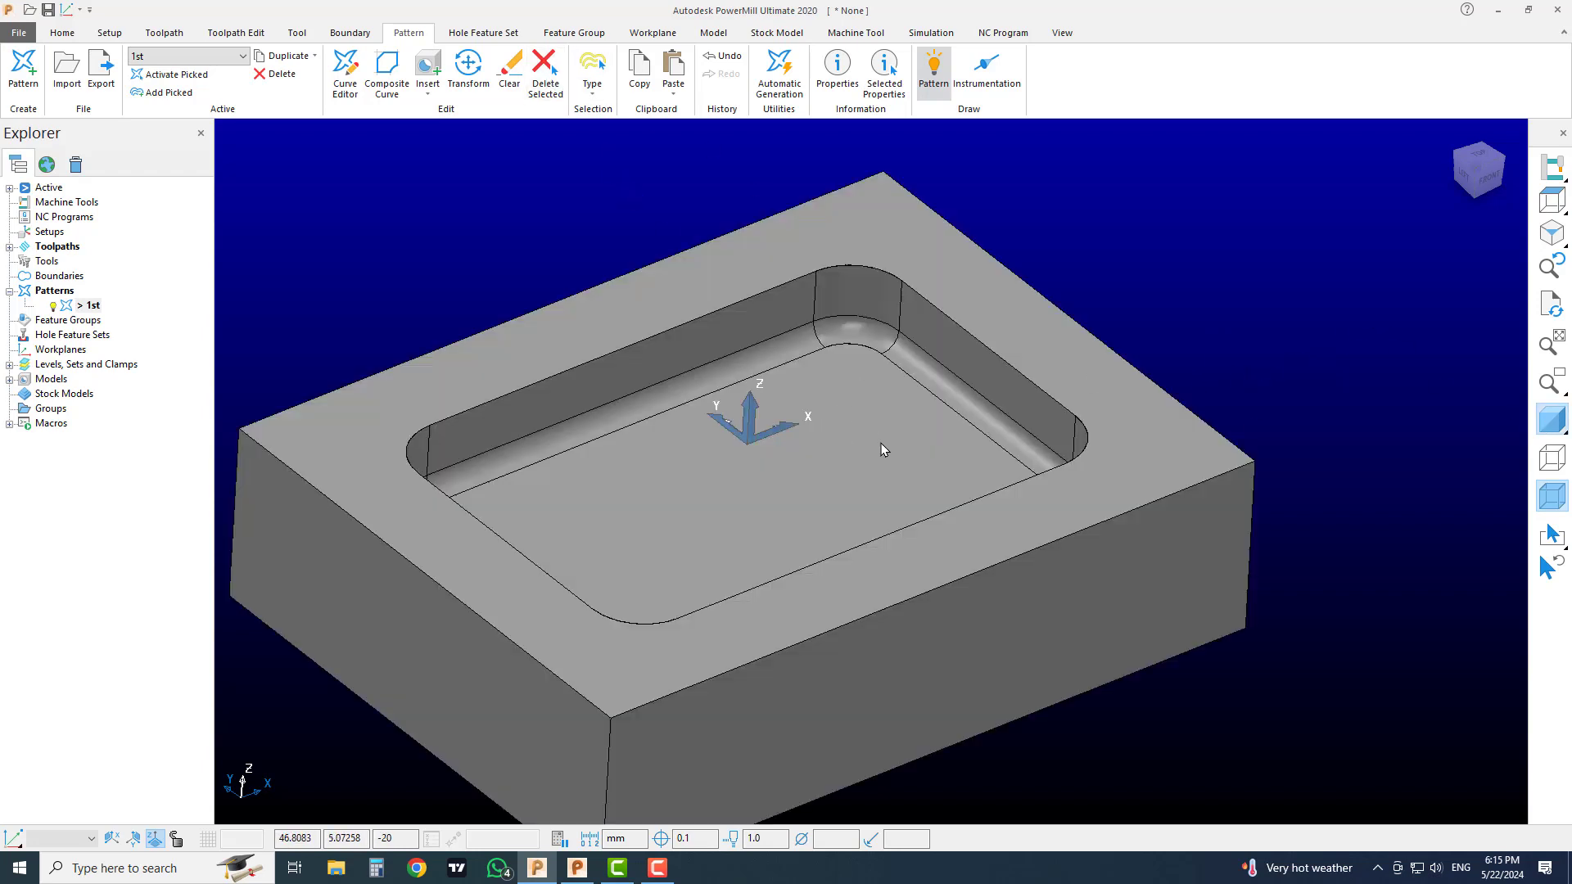
In the Curve Editor, draw a rectangle on the pocket floor in top view, from the origin towards negative X and positive Y.
{"action": "middle_click_drag", "start_coordinate": [881, 443], "coordinate": [832, 440]}
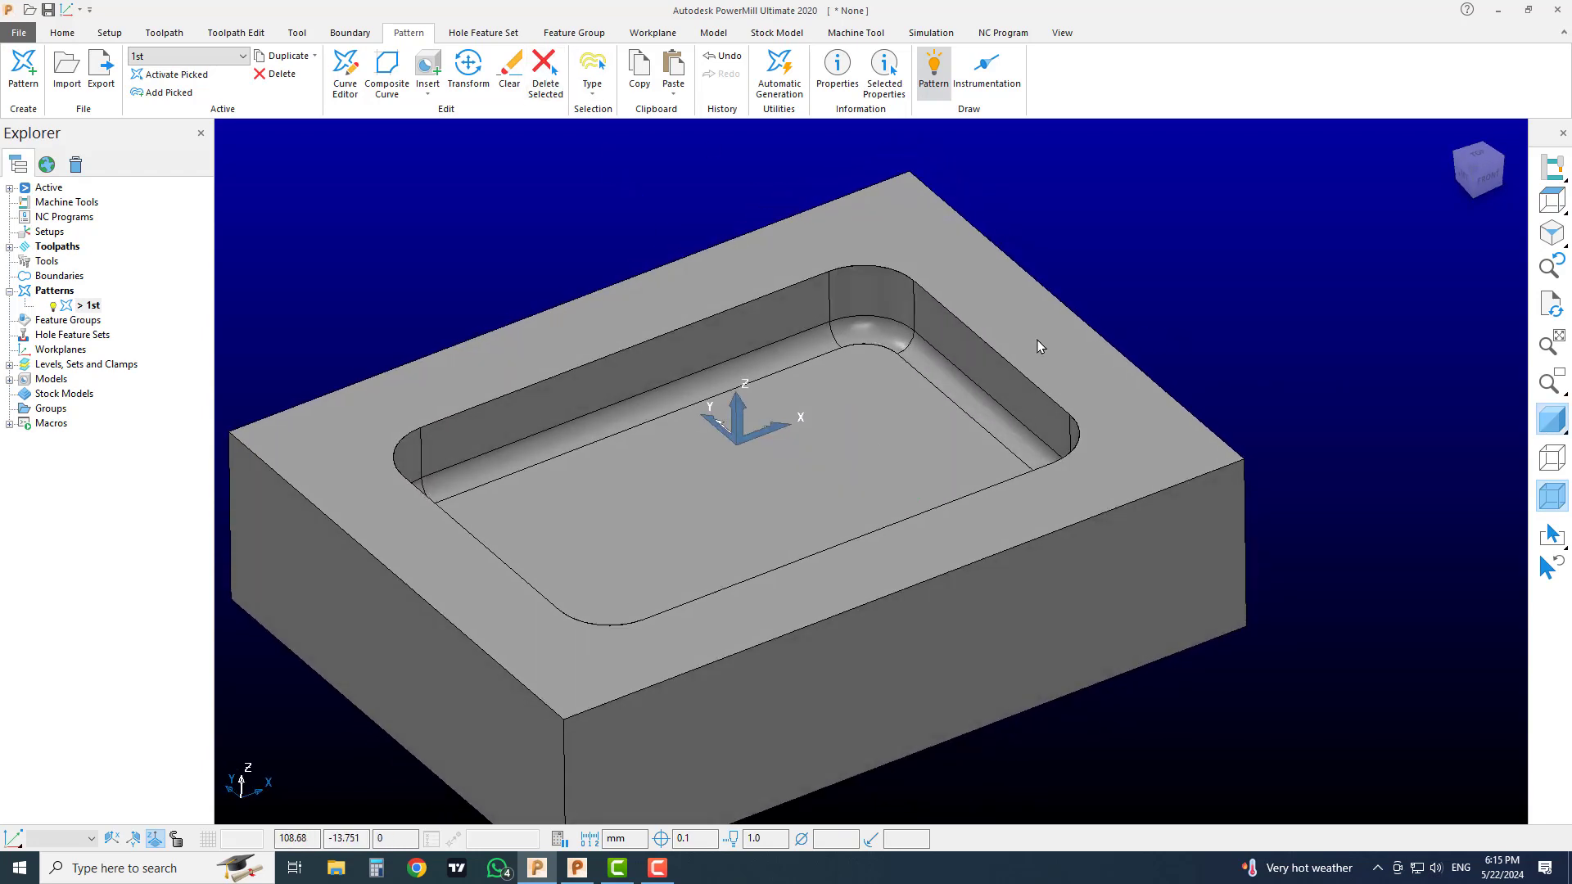
{"action": "left_click", "coordinate": [926, 396]}
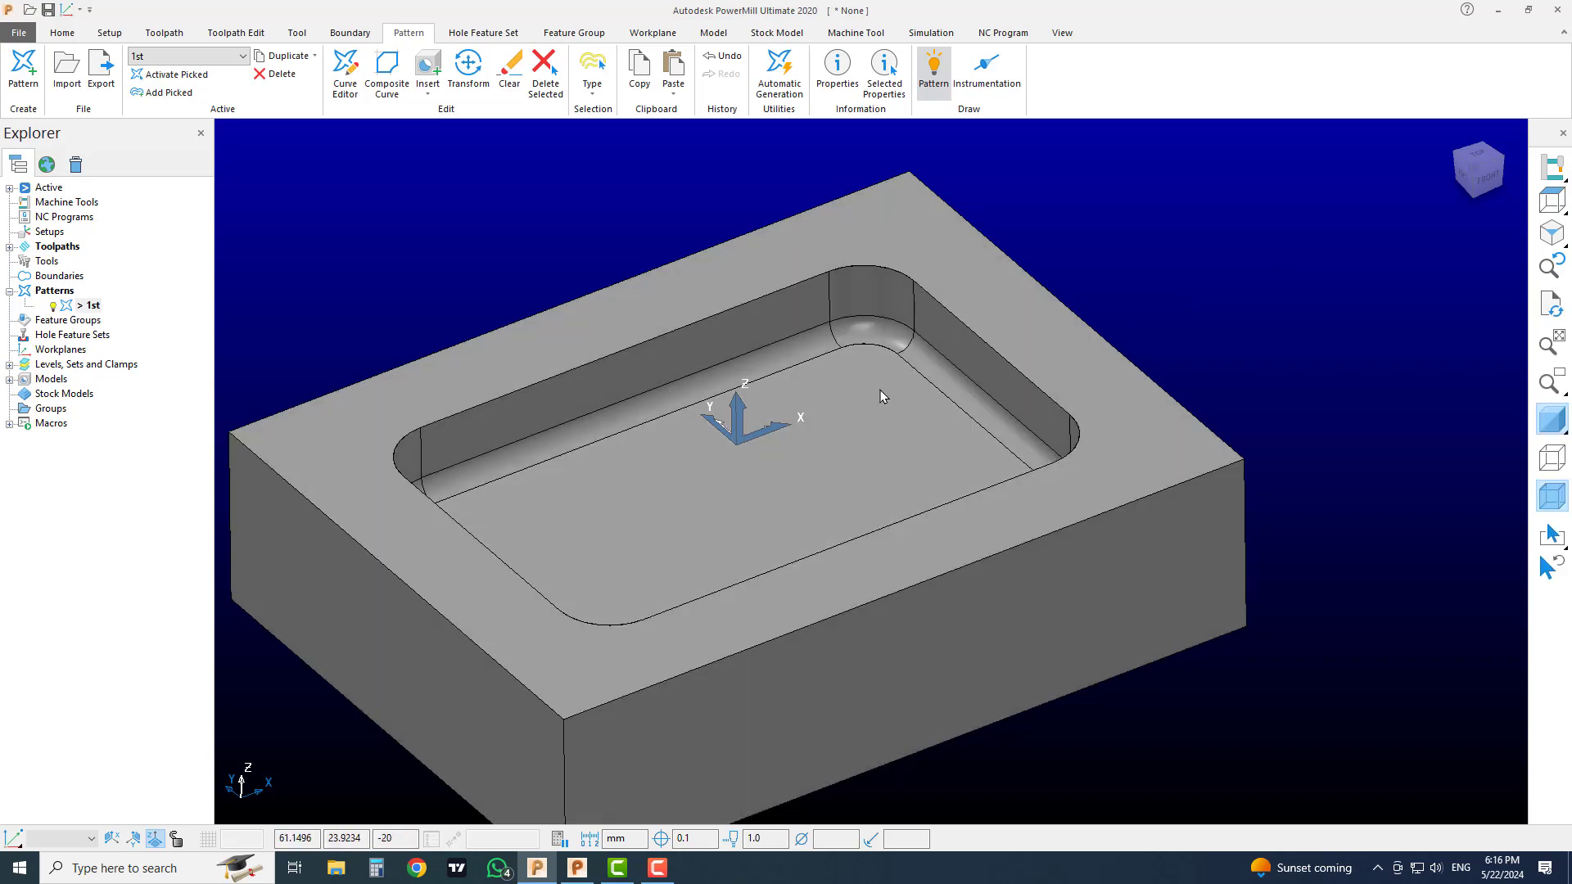
{"action": "left_click", "coordinate": [1477, 154]}
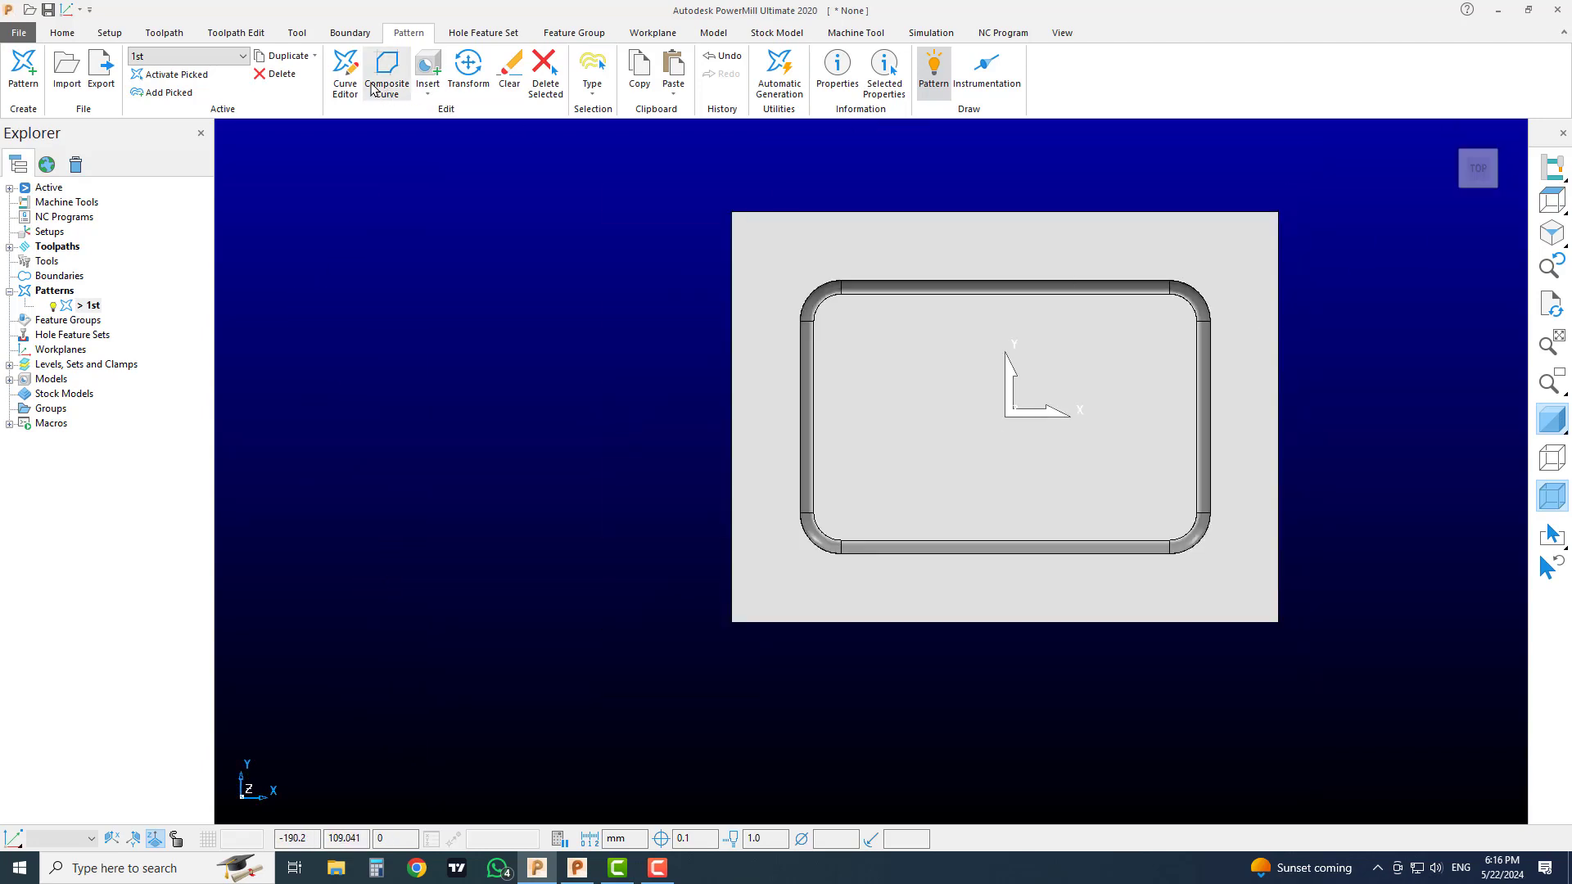
{"action": "left_click", "coordinate": [345, 82]}
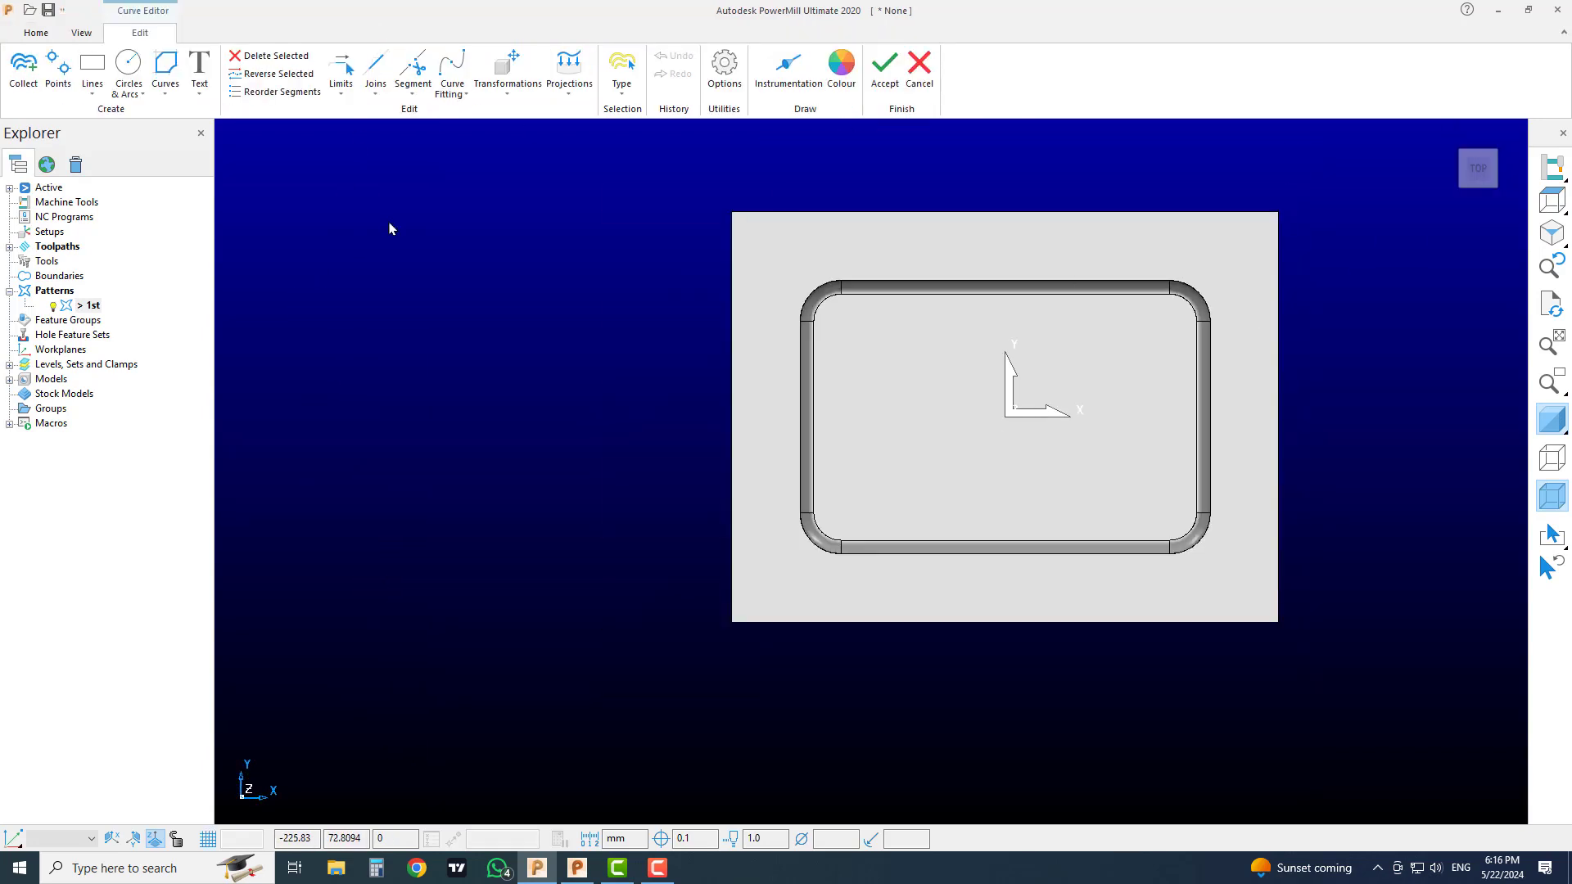
{"action": "left_click", "coordinate": [99, 72]}
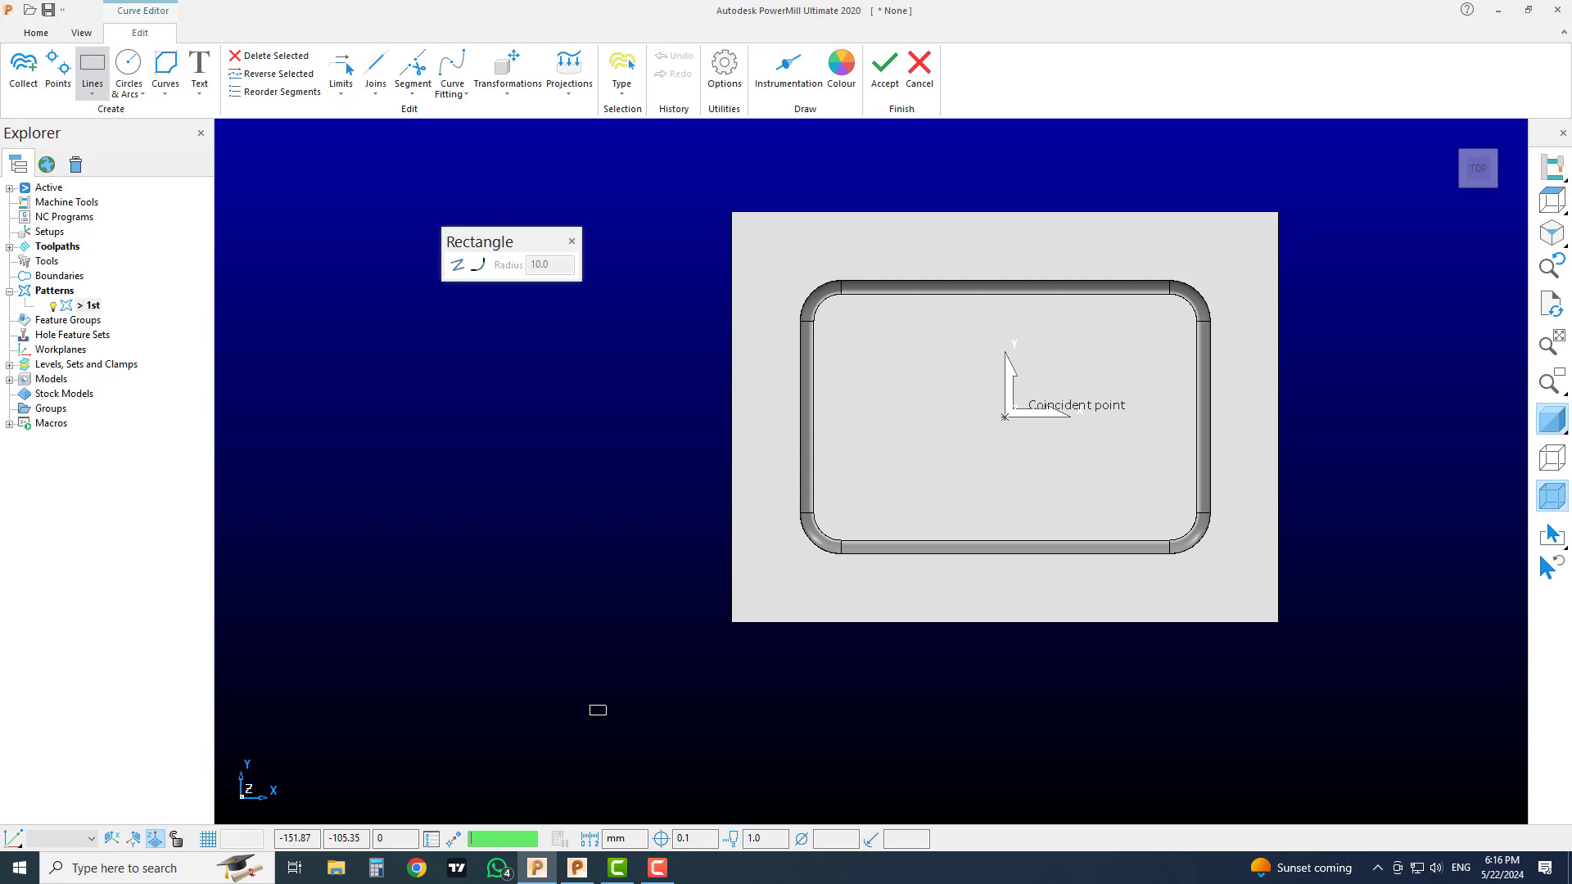
{"action": "left_click", "coordinate": [1004, 417]}
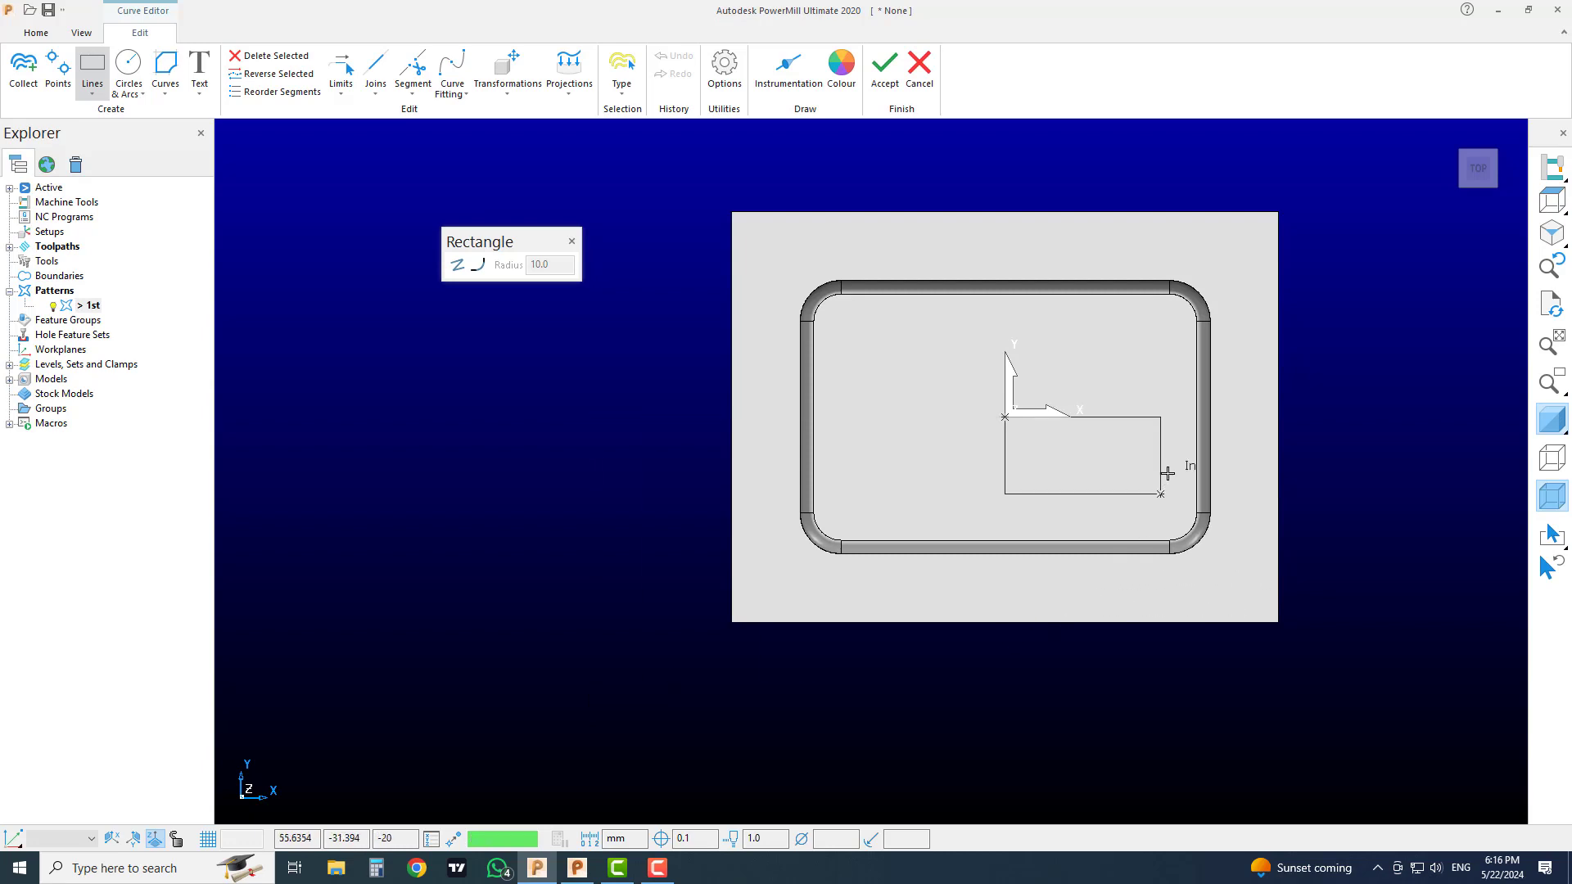
{"action": "left_click", "coordinate": [858, 330]}
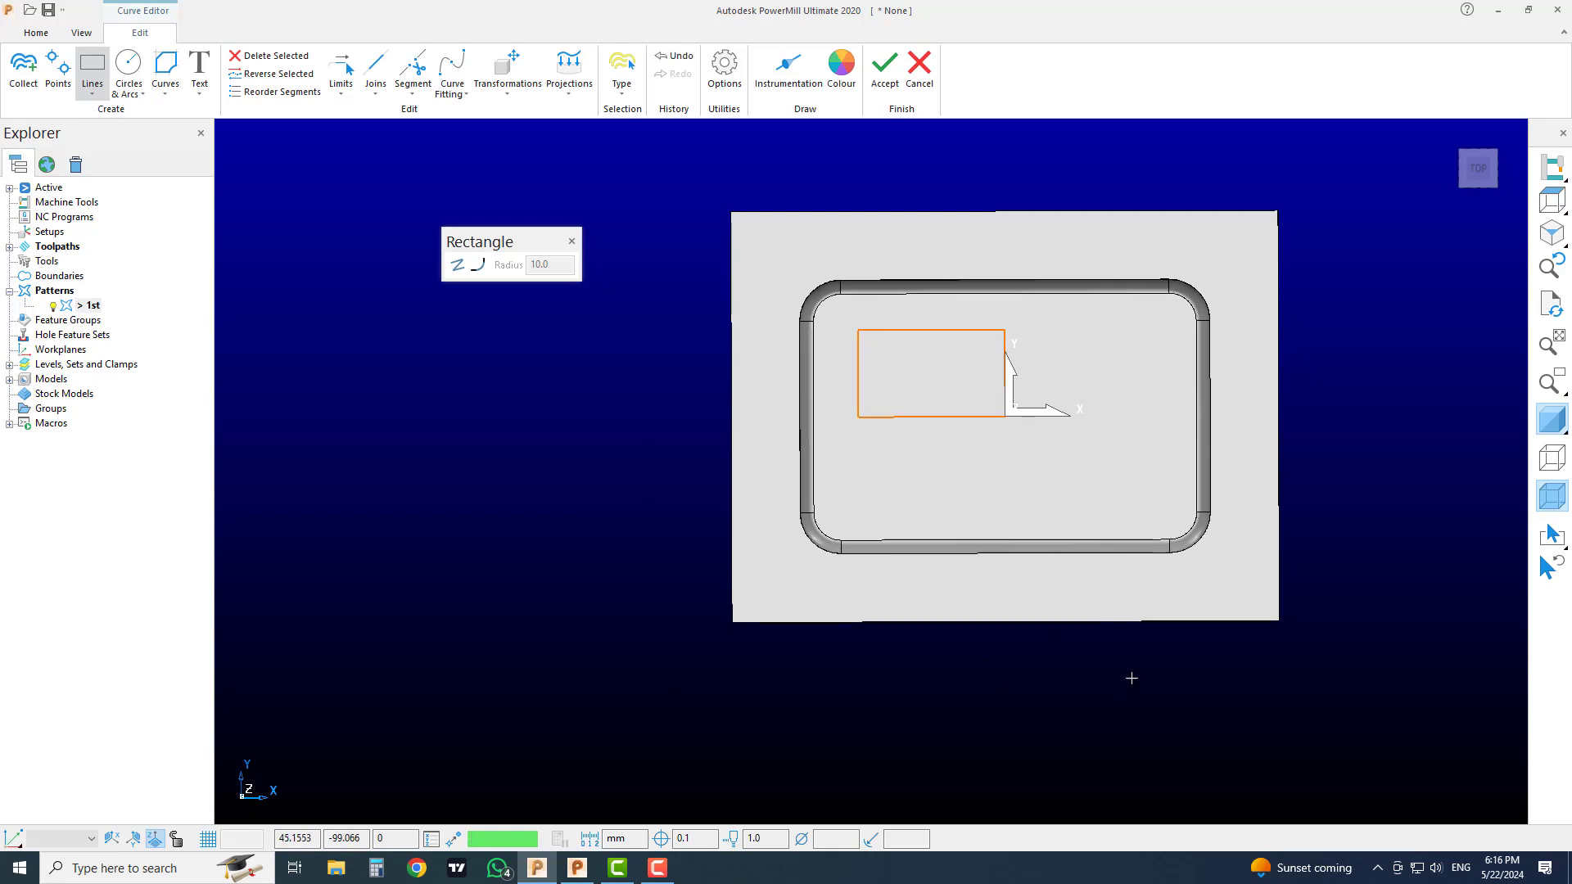
Inspect the new rectangle on the pocket floor from an angle and close the Rectangle tool.
{"action": "middle_click_drag", "start_coordinate": [1129, 677], "coordinate": [986, 414]}
{"action": "scroll", "coordinate": [906, 346], "scroll_direction": "up", "scroll_amount": 3}
{"action": "scroll", "coordinate": [906, 345], "scroll_direction": "down", "scroll_amount": 5}
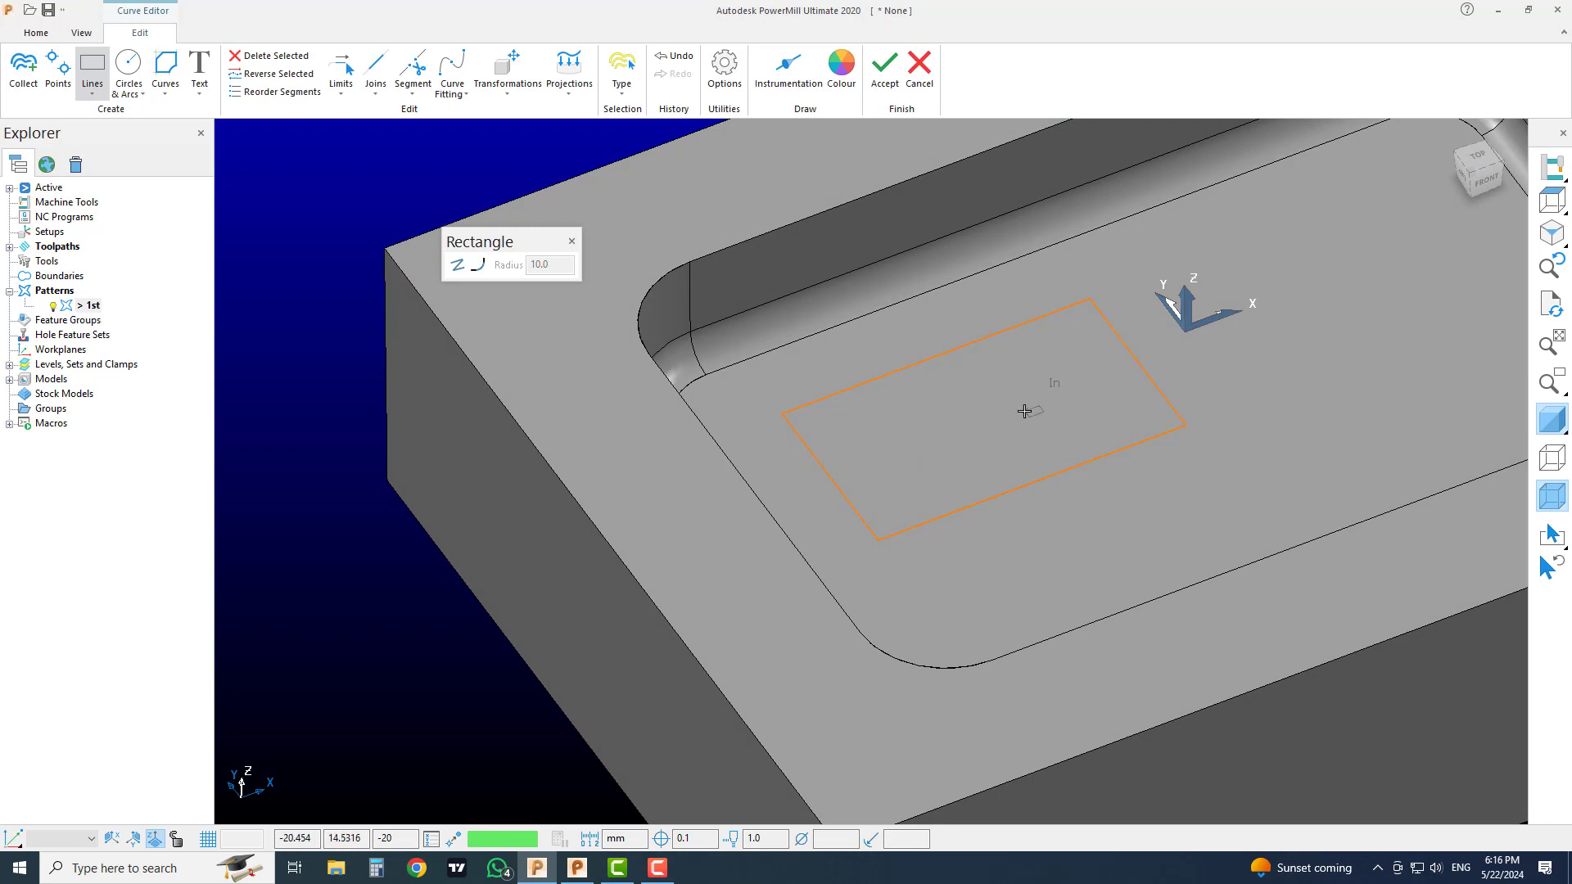
{"action": "scroll", "coordinate": [830, 355], "scroll_direction": "down", "scroll_amount": 2}
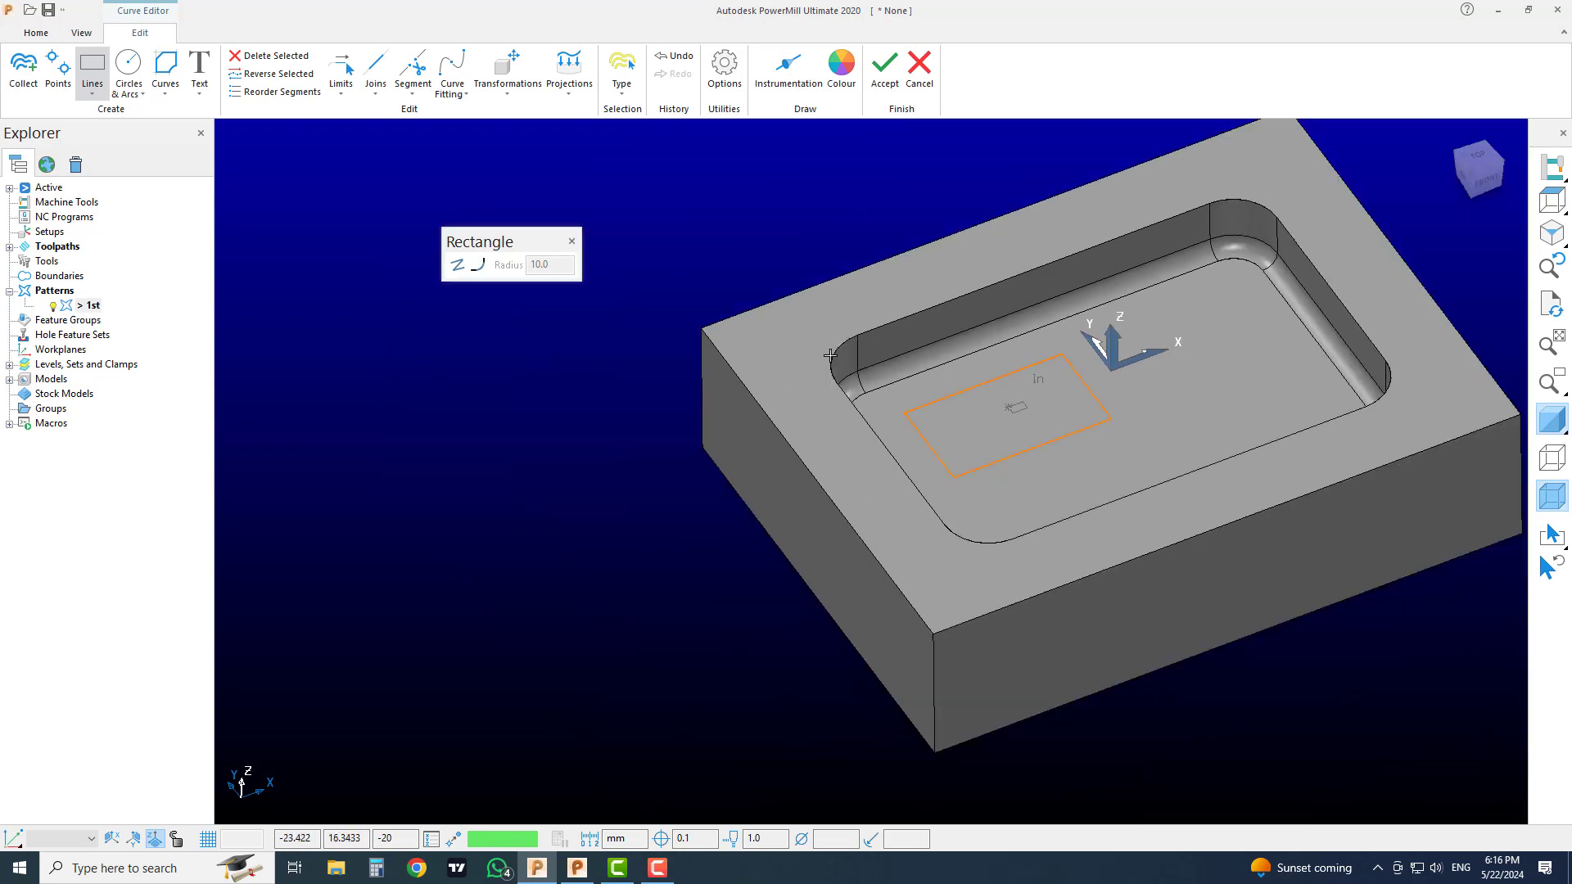
{"action": "left_click", "coordinate": [571, 241]}
{"action": "scroll", "coordinate": [1083, 342], "scroll_direction": "down", "scroll_amount": 2}
{"action": "scroll", "coordinate": [1005, 370], "scroll_direction": "up", "scroll_amount": 3}
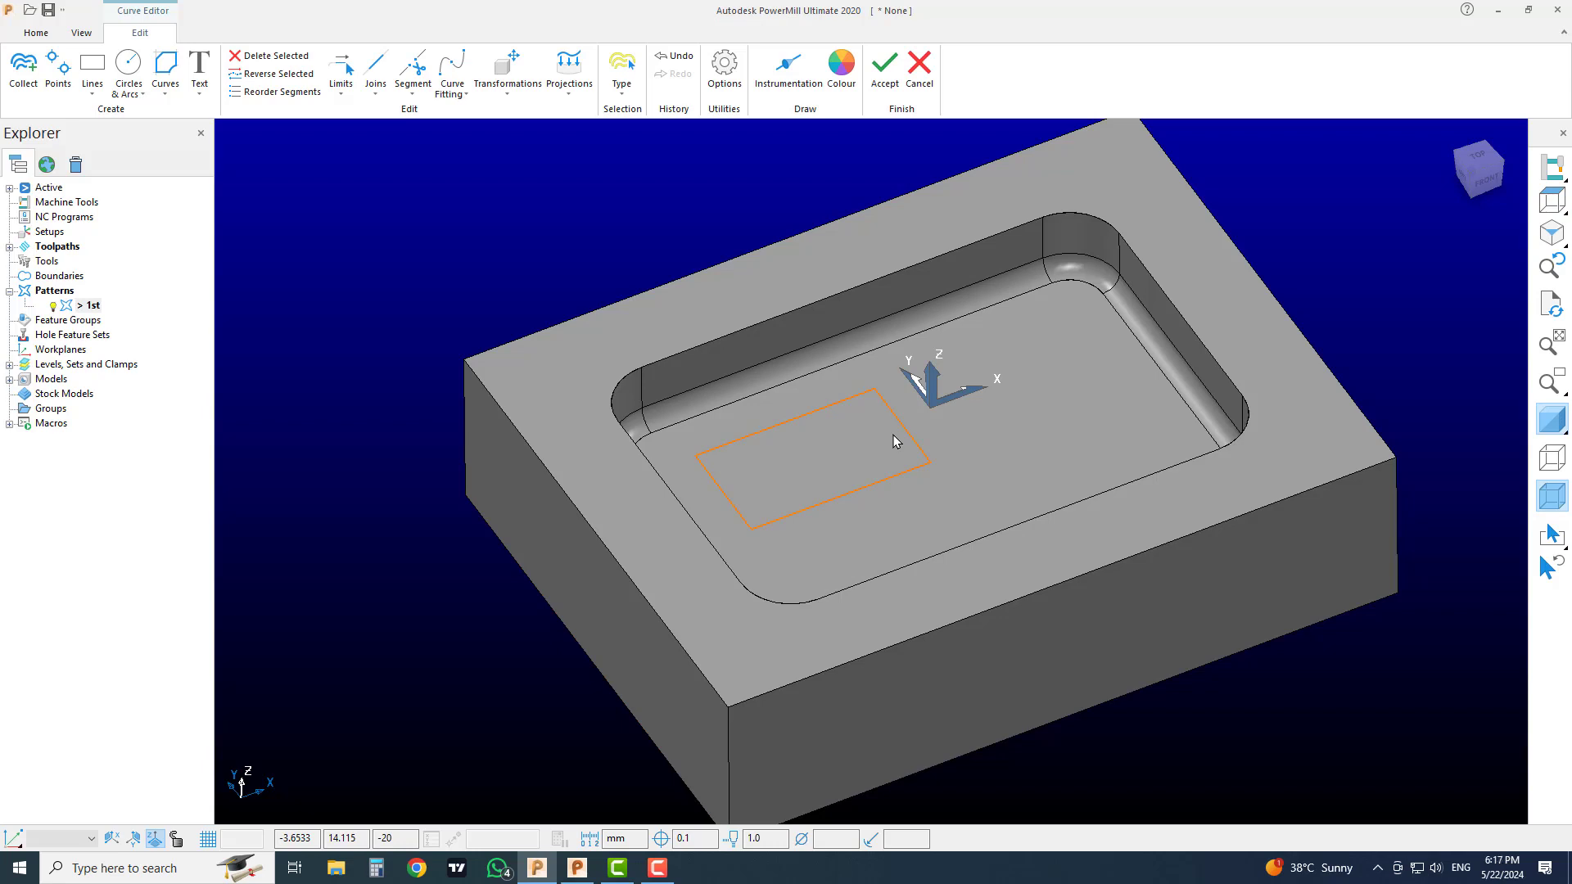
{"action": "left_click", "coordinate": [201, 93]}
{"action": "left_click", "coordinate": [164, 90]}
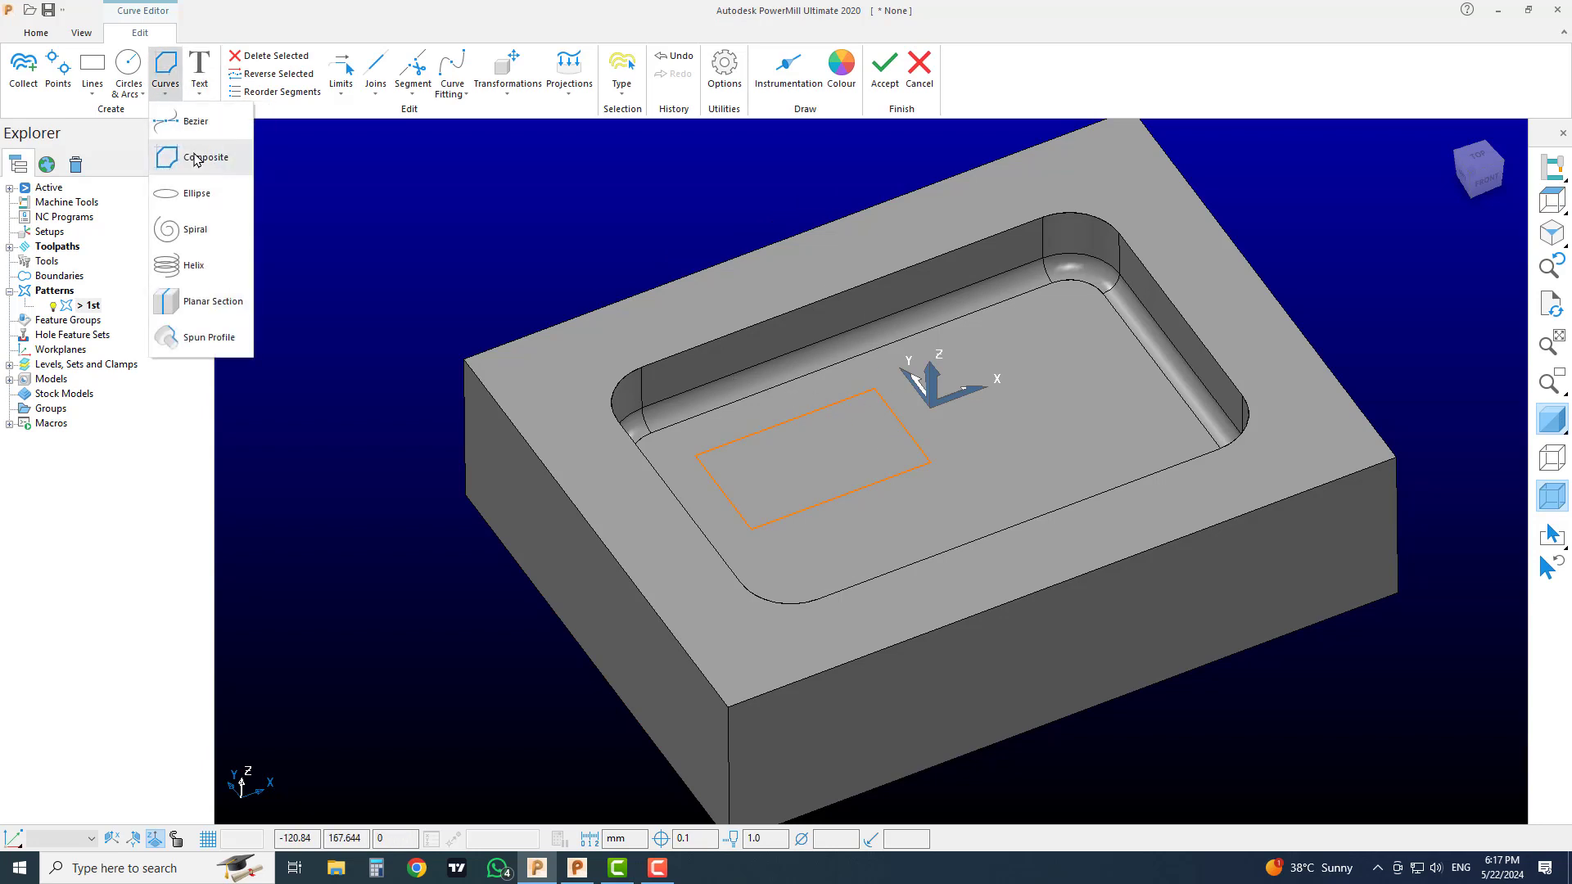
{"action": "left_click", "coordinate": [165, 91]}
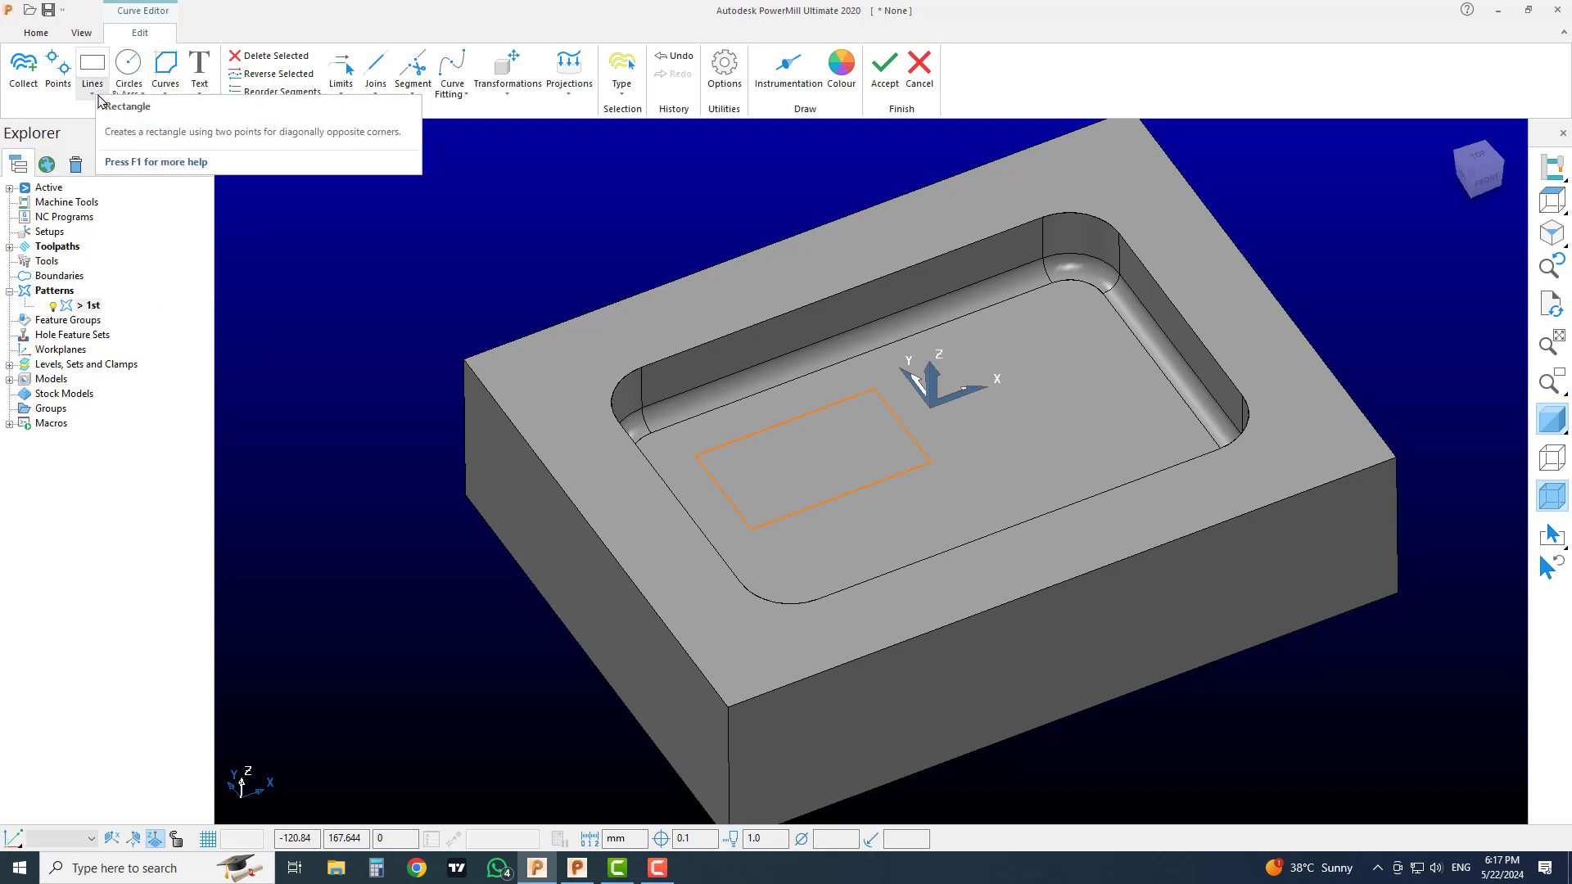
In top view, create the text "asdf" on the block's rim, beyond the pocket's positive-X side.
{"action": "left_click", "coordinate": [200, 91]}
{"action": "left_click", "coordinate": [215, 120]}
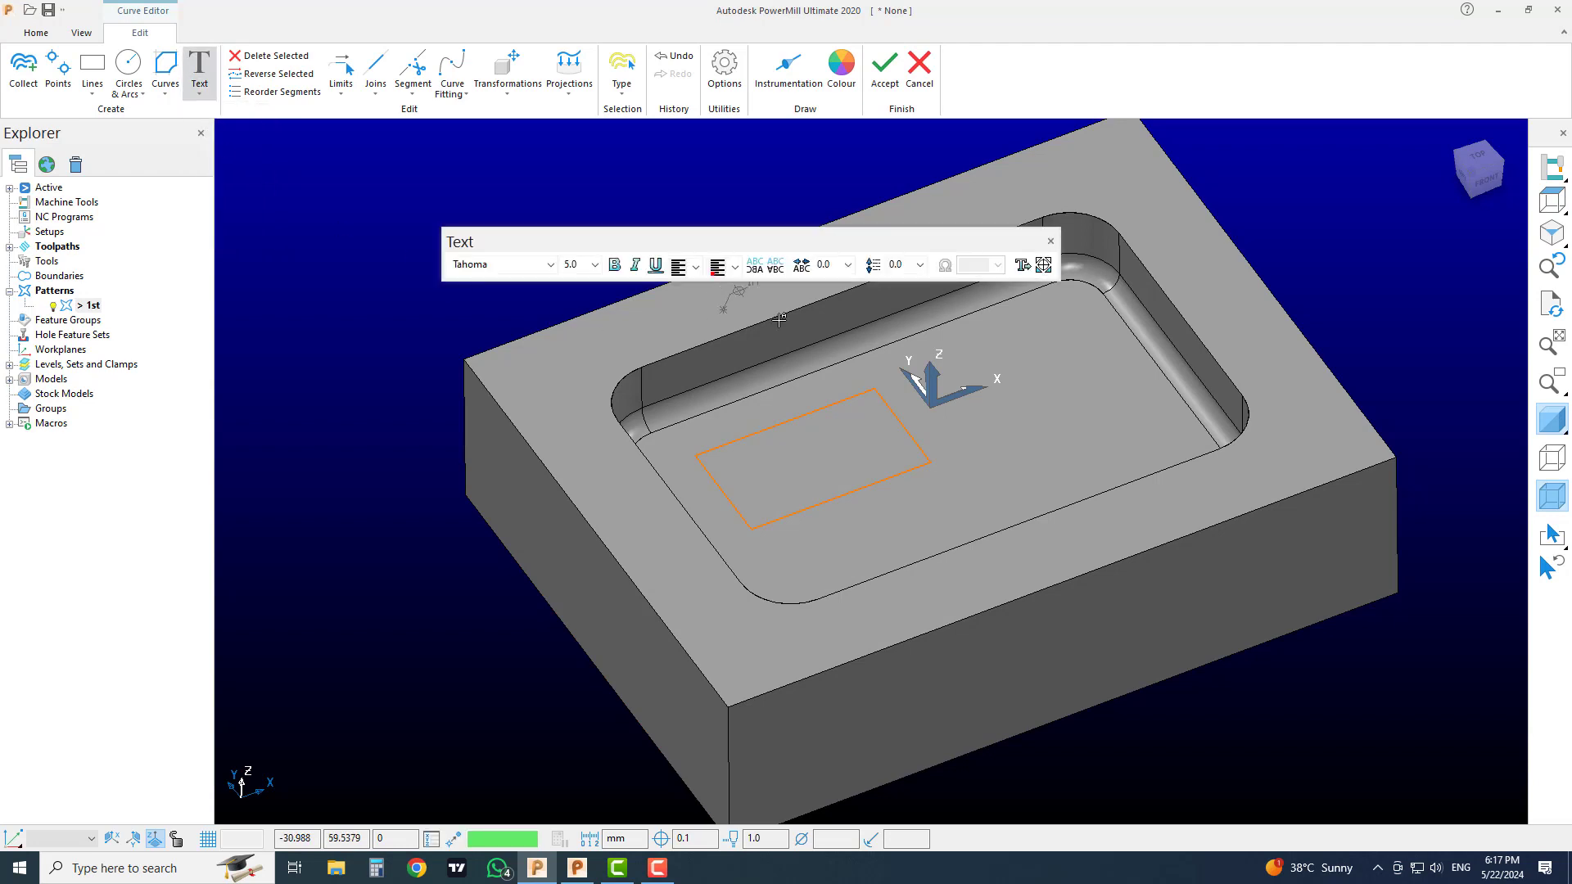
{"action": "left_click", "coordinate": [1454, 177]}
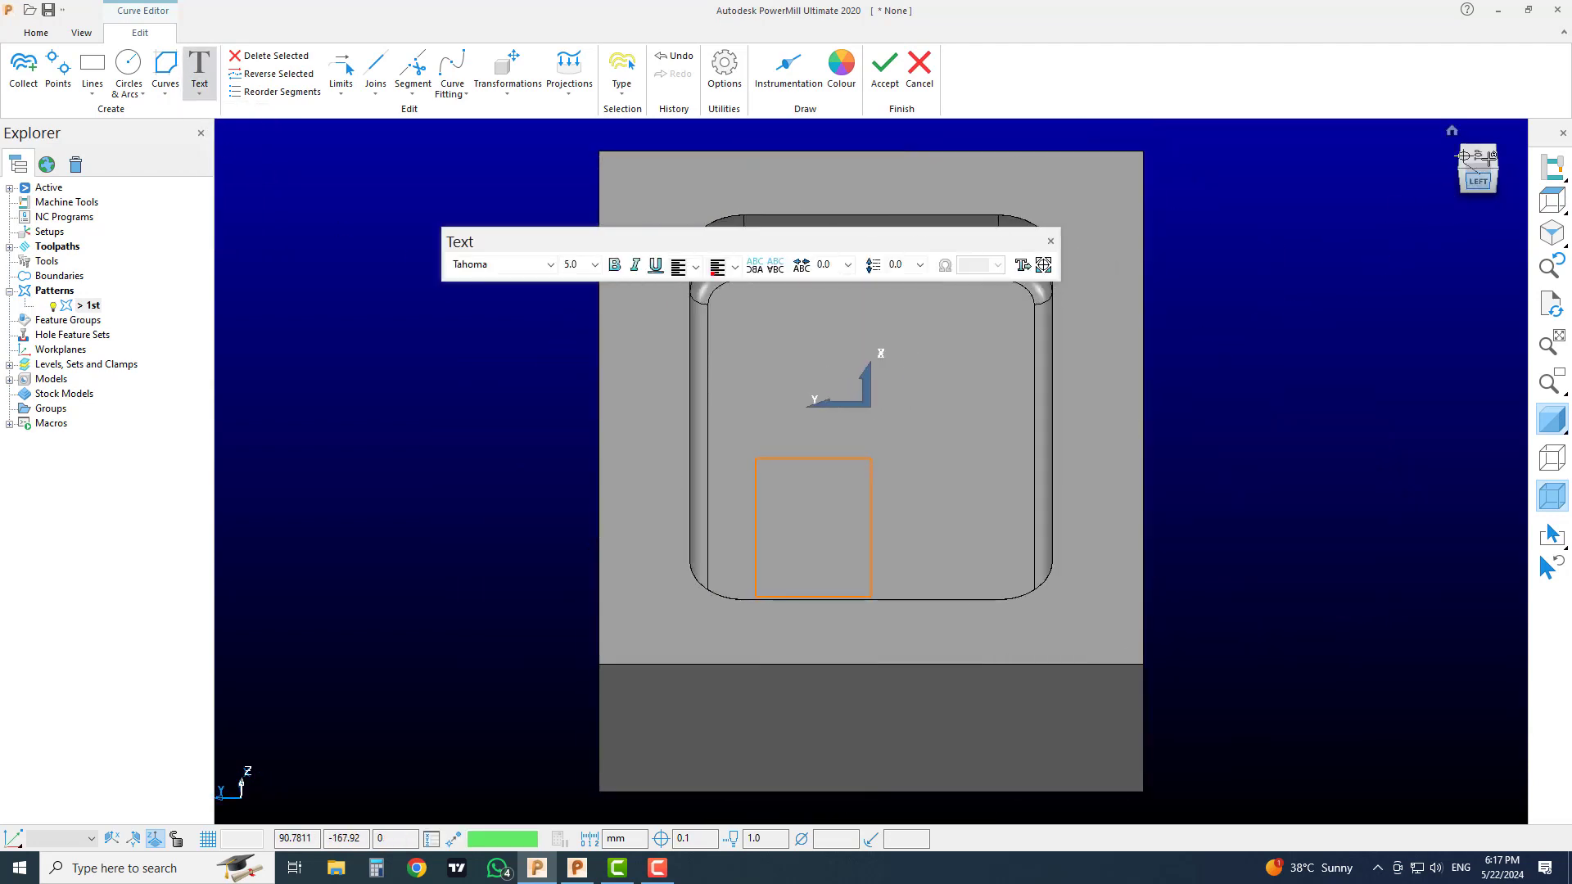
{"action": "left_click", "coordinate": [1478, 153]}
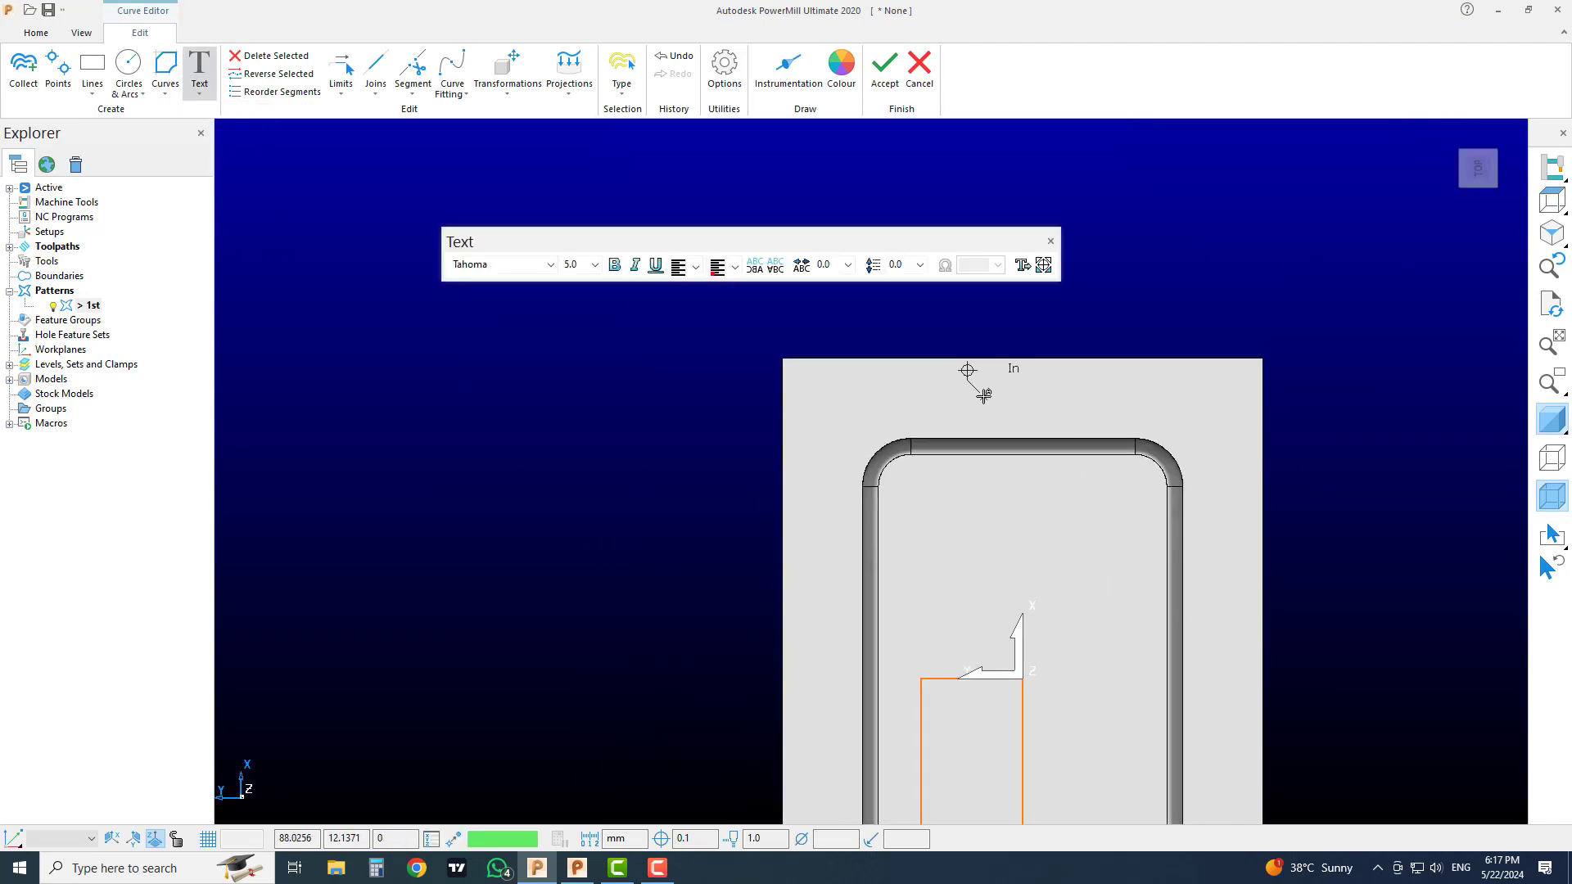
{"action": "left_click", "coordinate": [957, 402]}
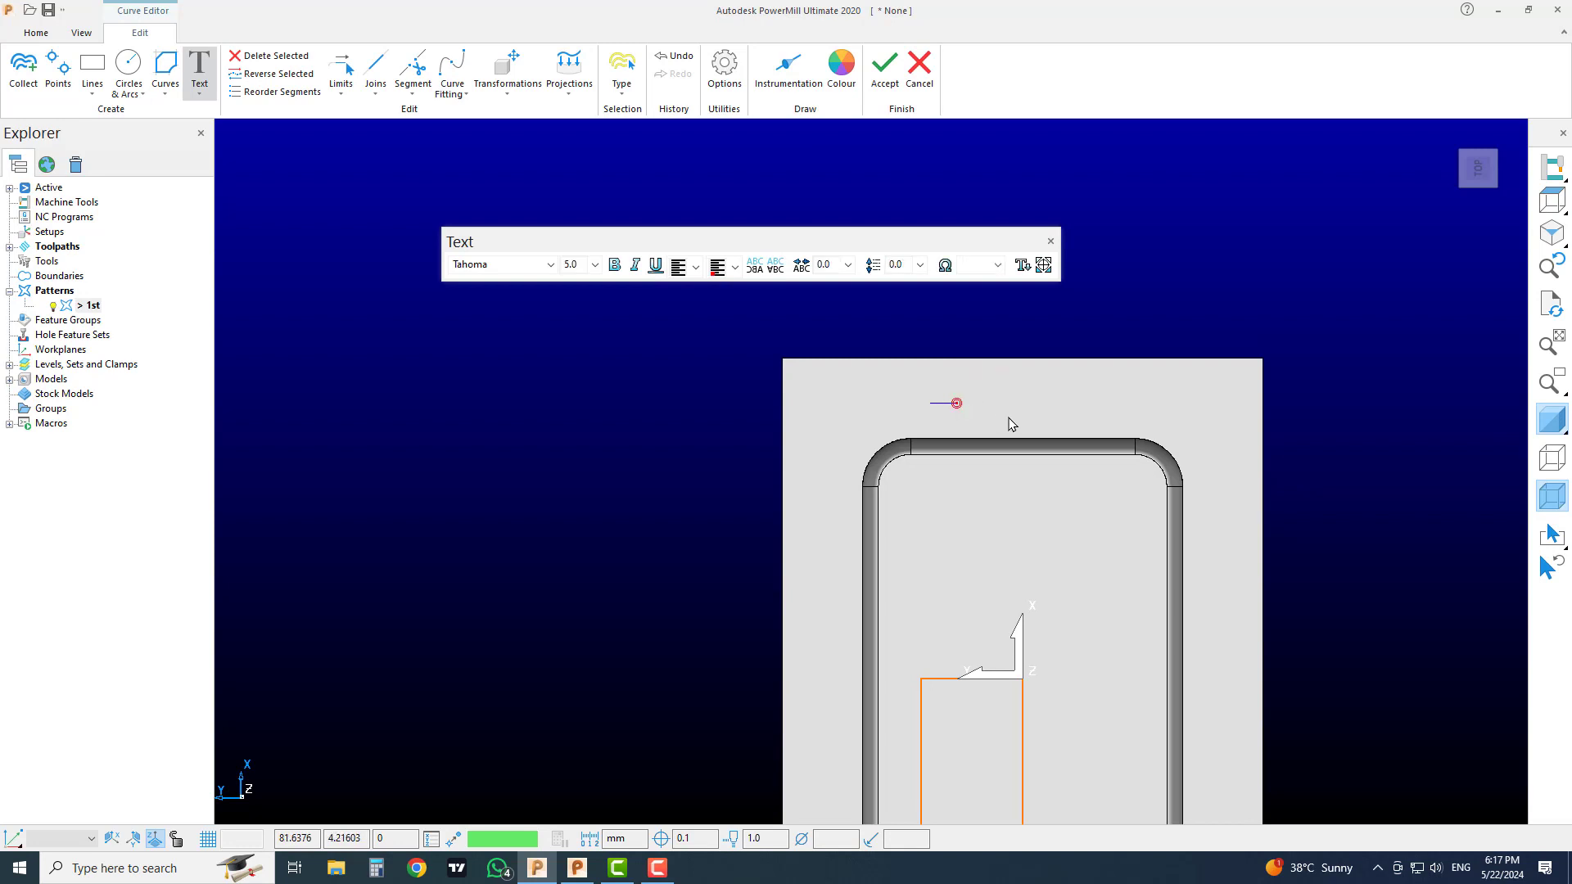
{"action": "type", "text": "asdf"}
Check the text's orientation with X running horizontally, close the Text tool and accept the curve edits.
{"action": "left_click", "coordinate": [1505, 131]}
{"action": "scroll", "coordinate": [1105, 434], "scroll_direction": "up", "scroll_amount": 4}
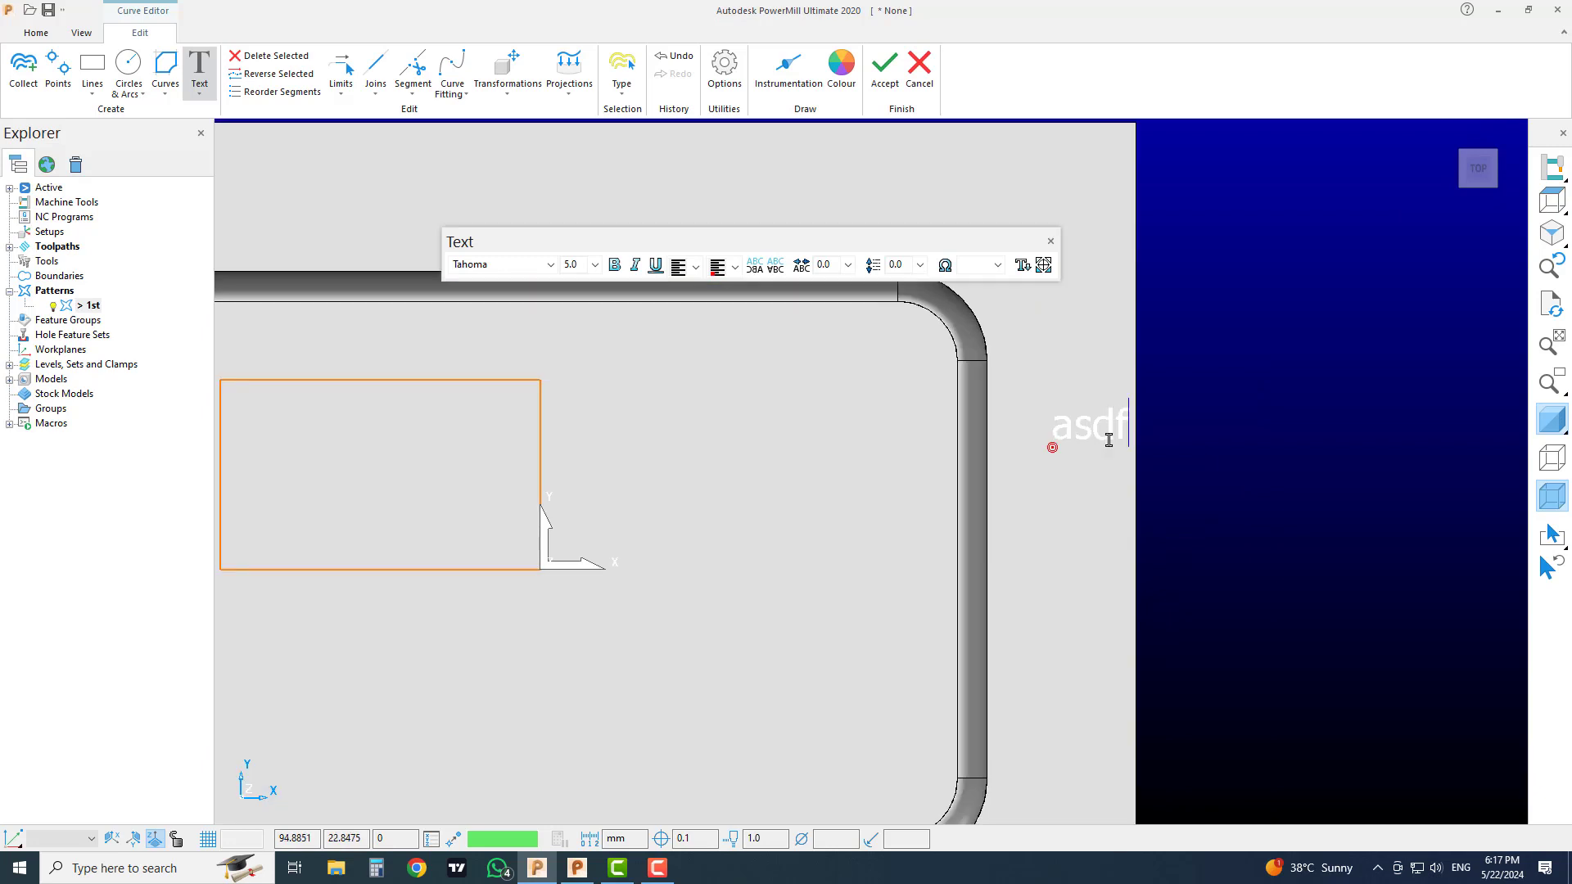
{"action": "scroll", "coordinate": [1109, 438], "scroll_direction": "down", "scroll_amount": 4}
{"action": "scroll", "coordinate": [1109, 440], "scroll_direction": "up", "scroll_amount": 4}
{"action": "scroll", "coordinate": [1109, 440], "scroll_direction": "up", "scroll_amount": 1}
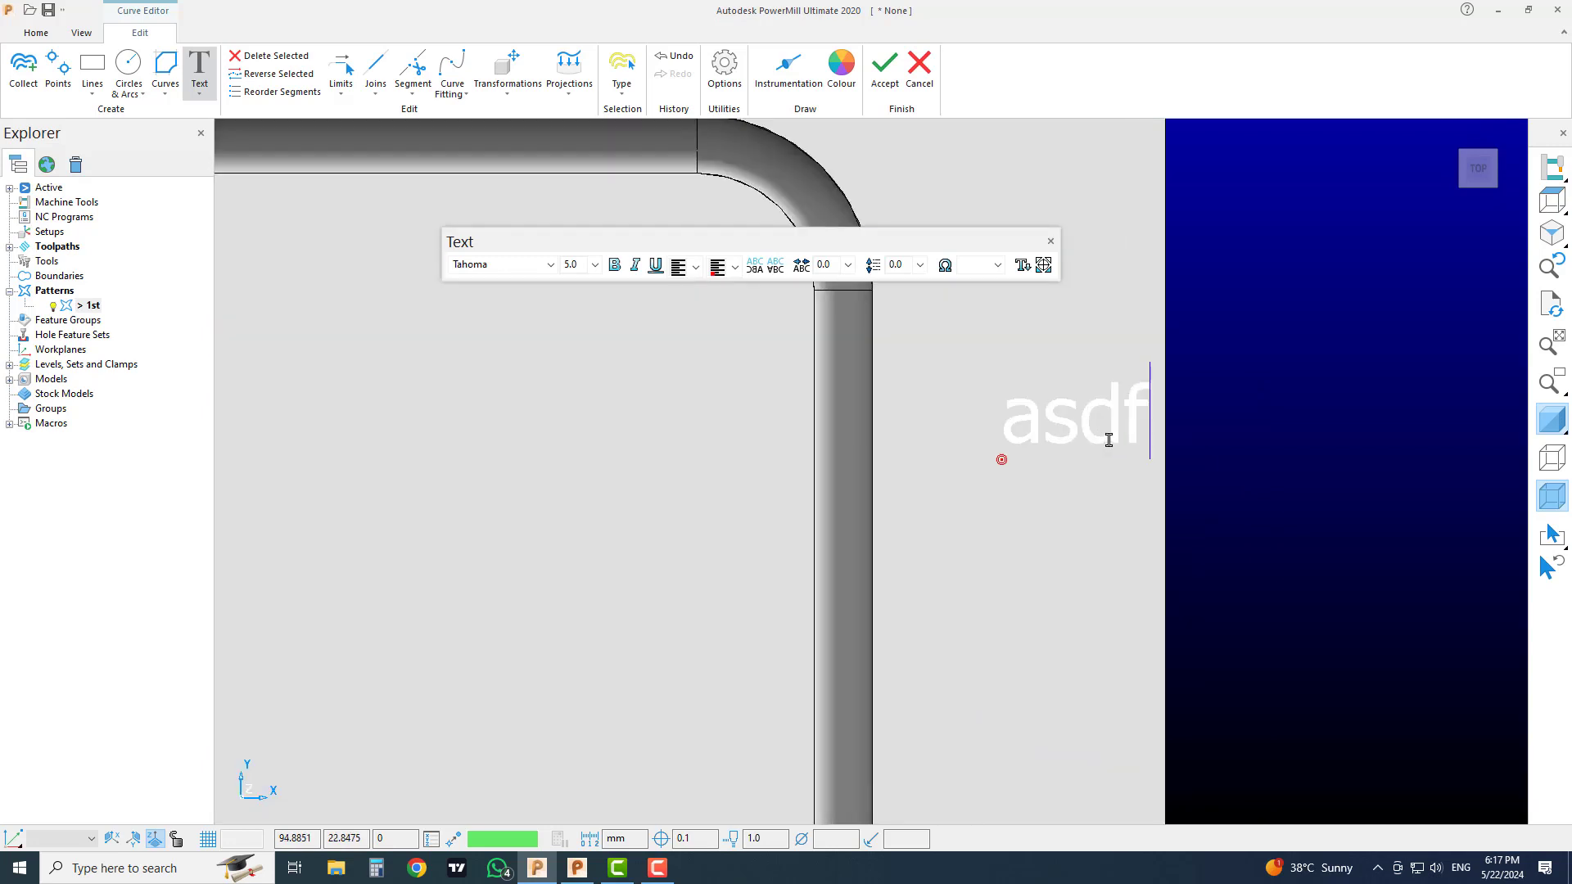
{"action": "scroll", "coordinate": [1108, 440], "scroll_direction": "down", "scroll_amount": 3}
{"action": "scroll", "coordinate": [1108, 442], "scroll_direction": "up", "scroll_amount": 3}
{"action": "scroll", "coordinate": [1108, 440], "scroll_direction": "up", "scroll_amount": 3}
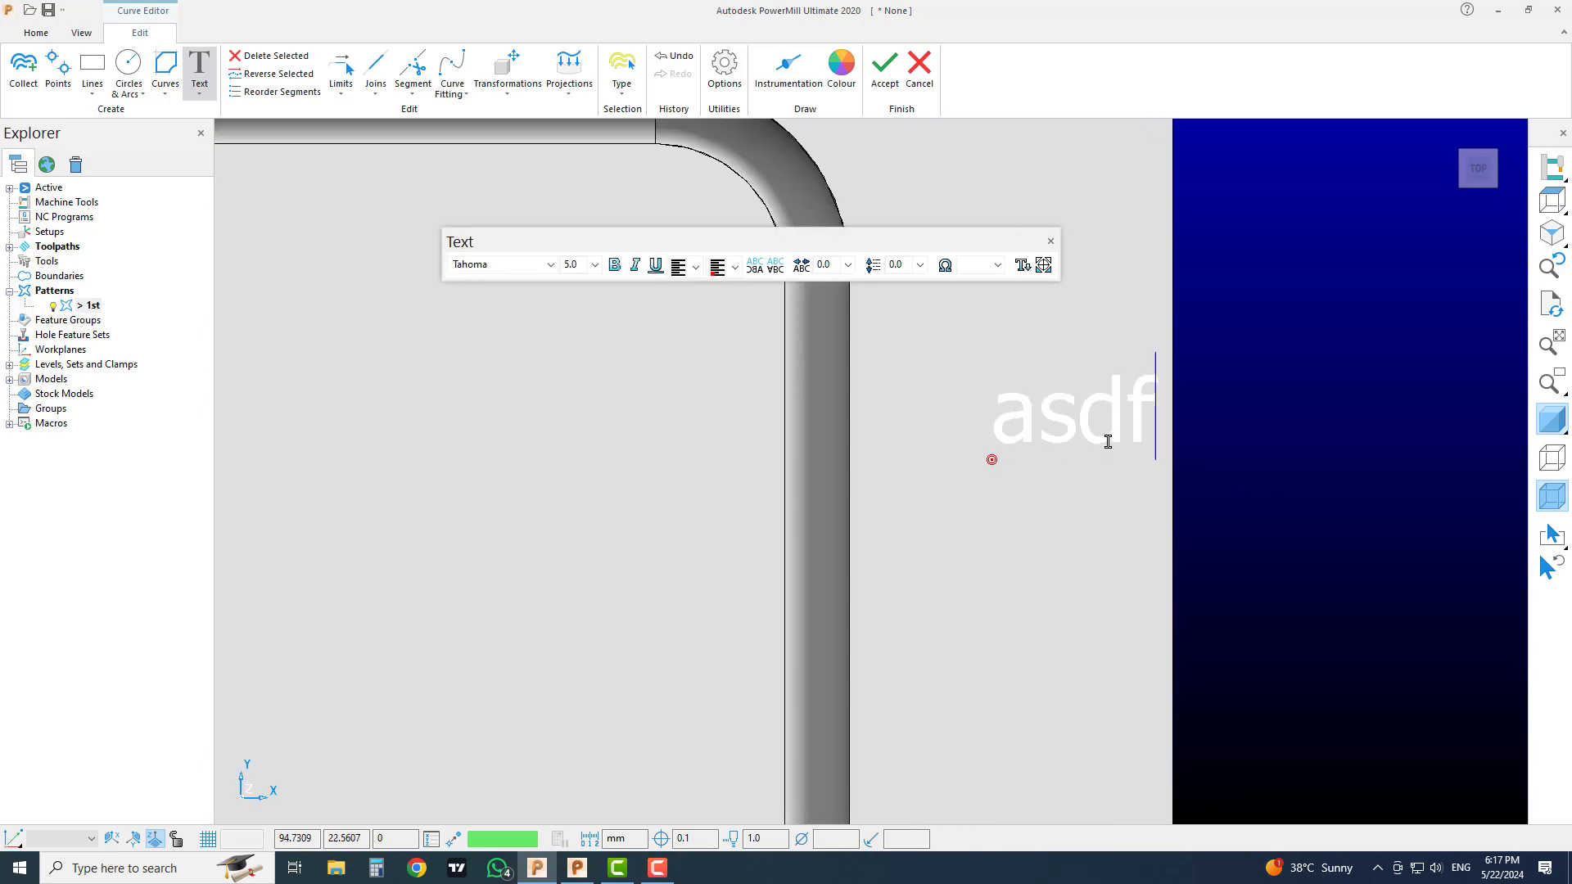
{"action": "scroll", "coordinate": [1112, 436], "scroll_direction": "down", "scroll_amount": 2}
{"action": "left_click", "coordinate": [1051, 240]}
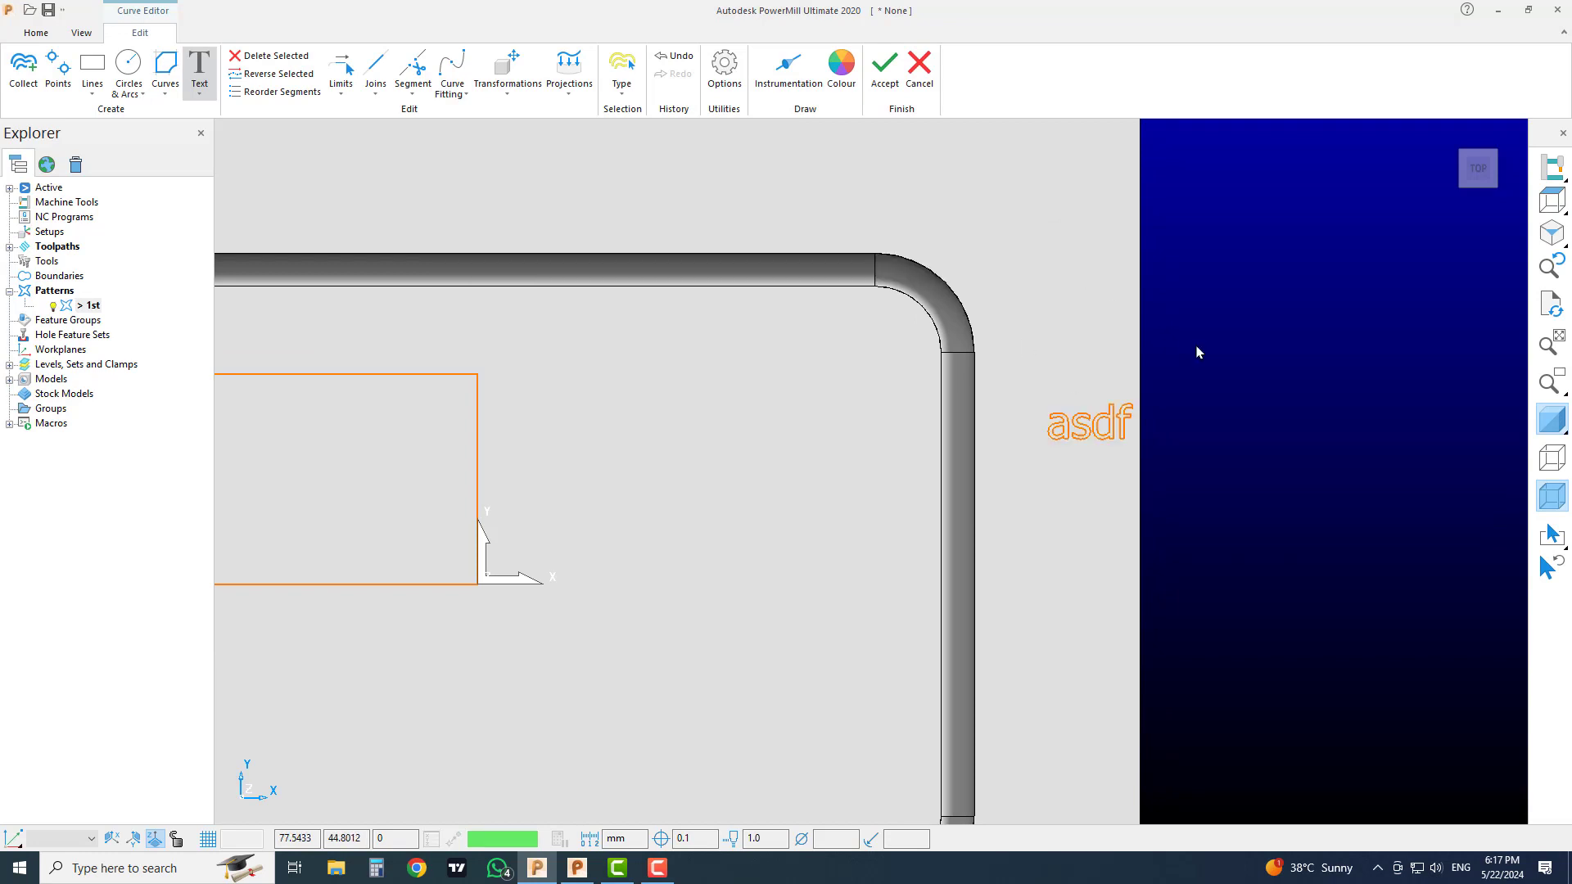
{"action": "key", "text": "Return"}
Inspect the "asdf" text on the block's rim in top view and from an angle.
{"action": "scroll", "coordinate": [1092, 430], "scroll_direction": "down", "scroll_amount": 2}
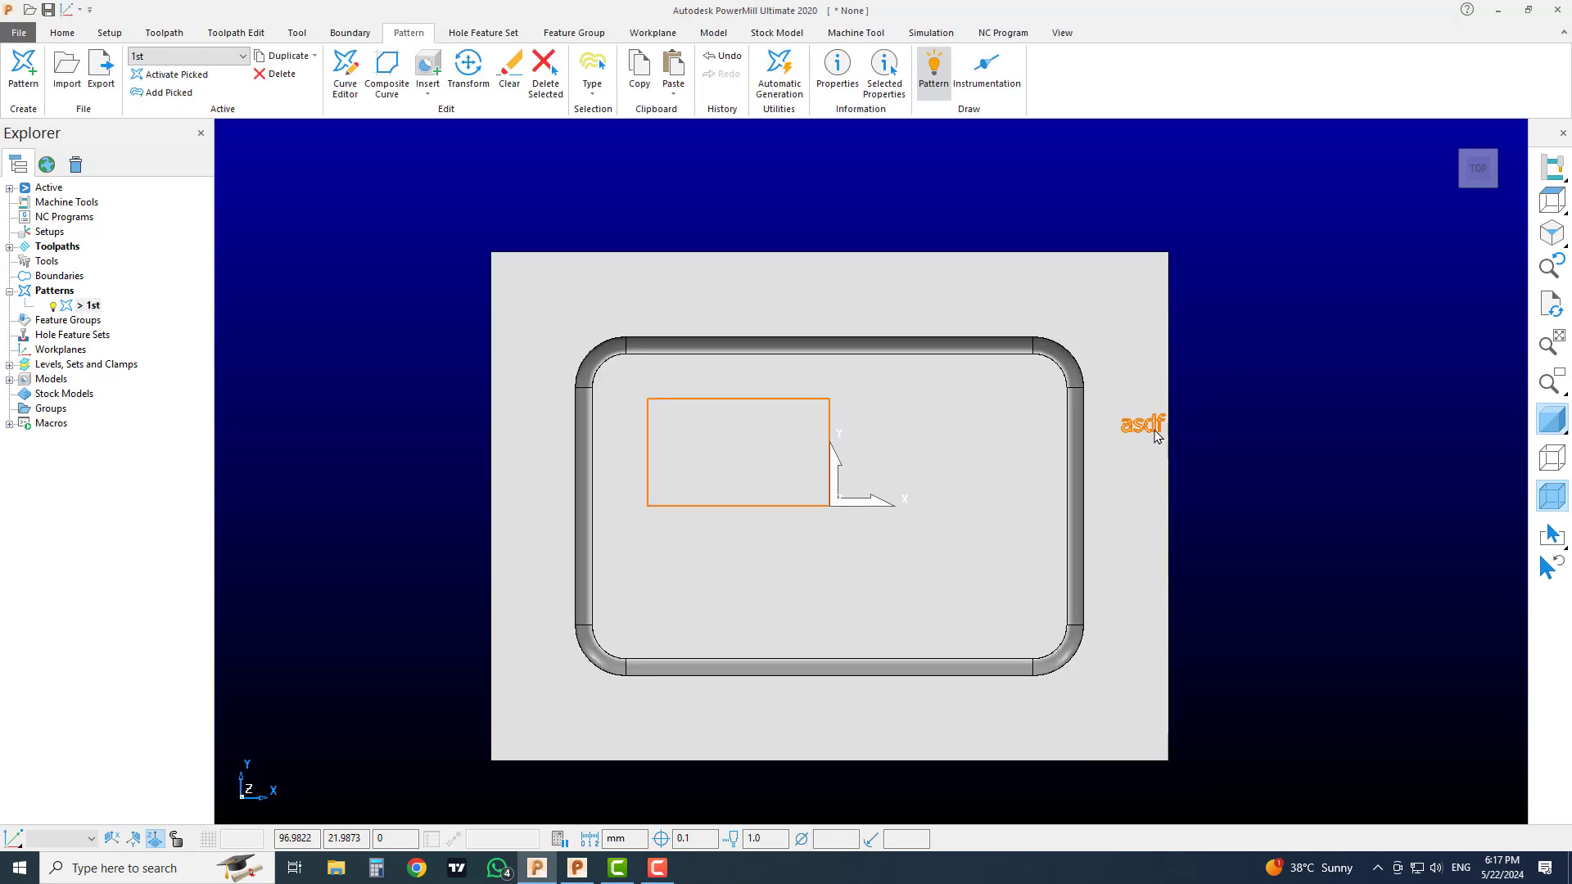
{"action": "scroll", "coordinate": [1147, 428], "scroll_direction": "up", "scroll_amount": 3}
{"action": "scroll", "coordinate": [1146, 428], "scroll_direction": "down", "scroll_amount": 2}
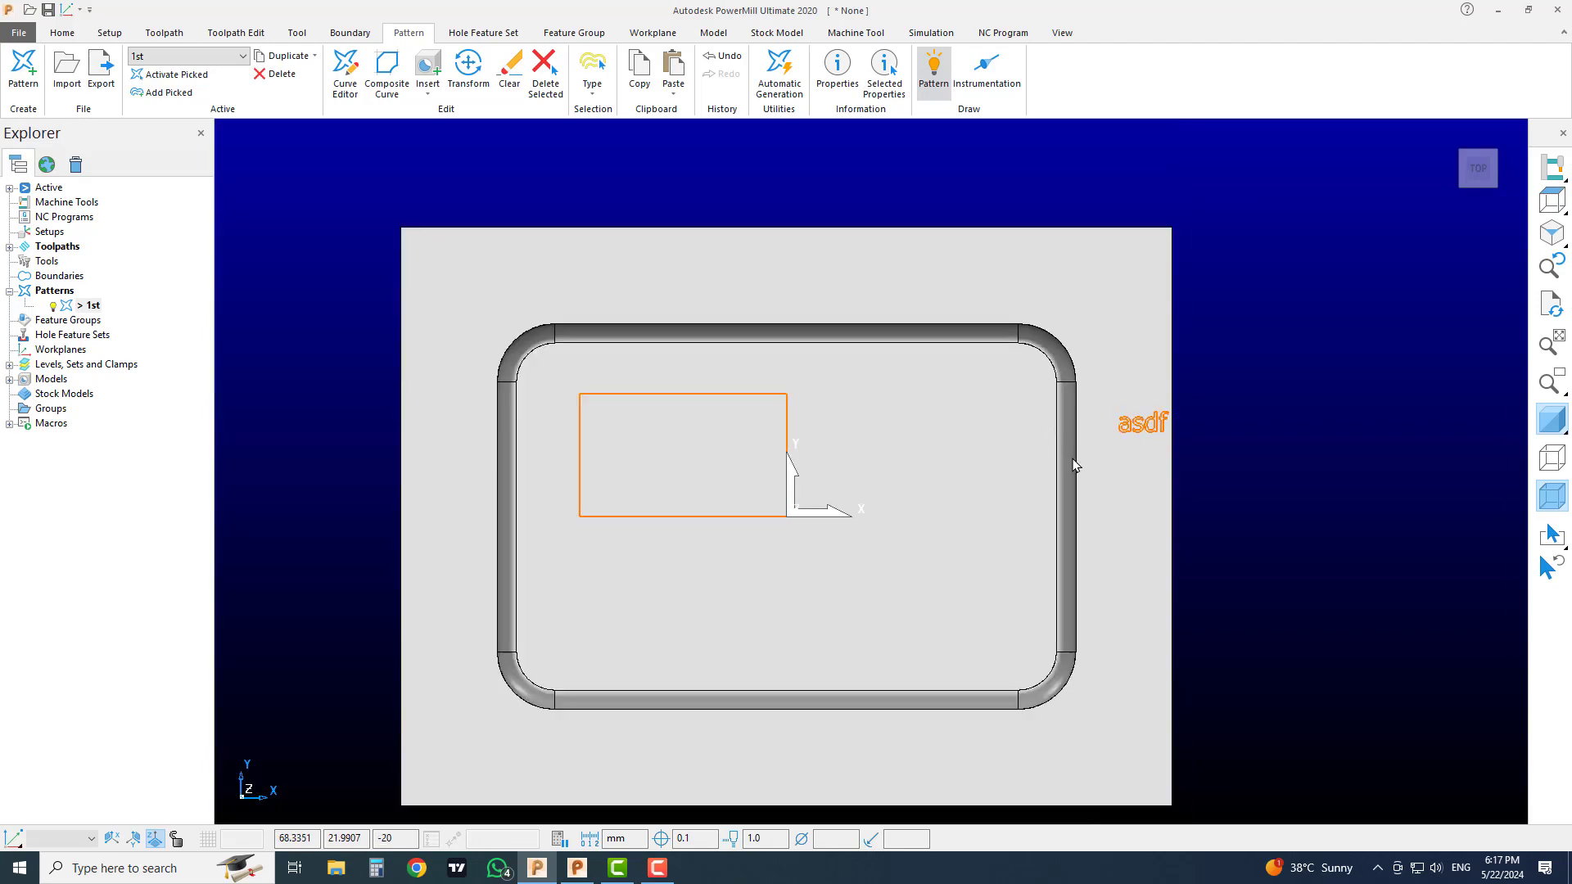
{"action": "middle_click_drag", "start_coordinate": [1075, 465], "coordinate": [1038, 312]}
{"action": "scroll", "coordinate": [1107, 303], "scroll_direction": "up", "scroll_amount": 5}
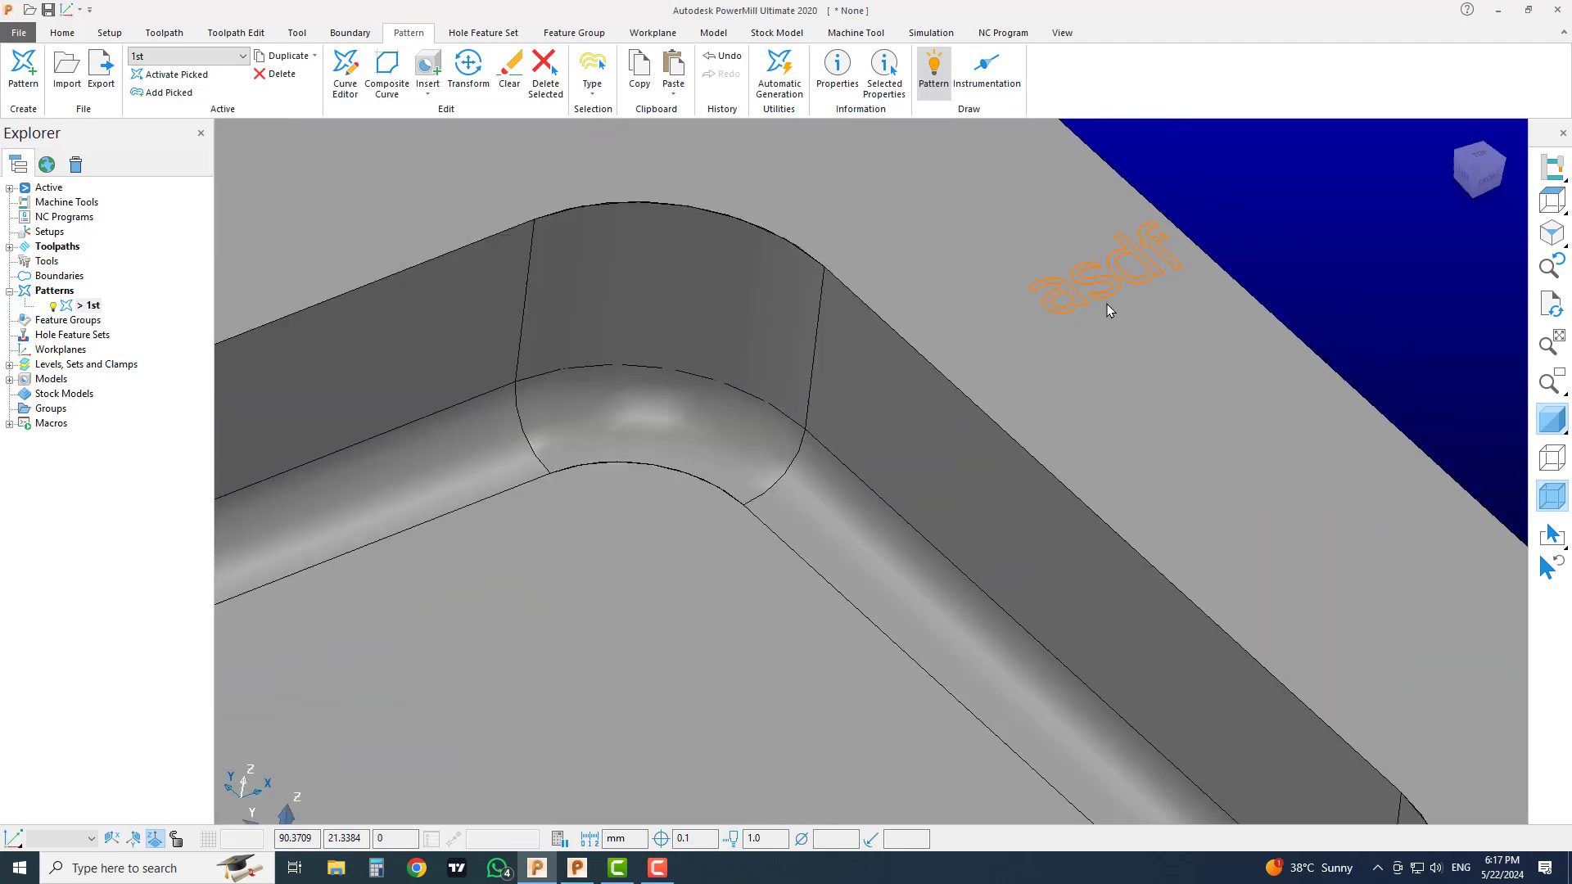
{"action": "scroll", "coordinate": [1107, 309], "scroll_direction": "down", "scroll_amount": 5}
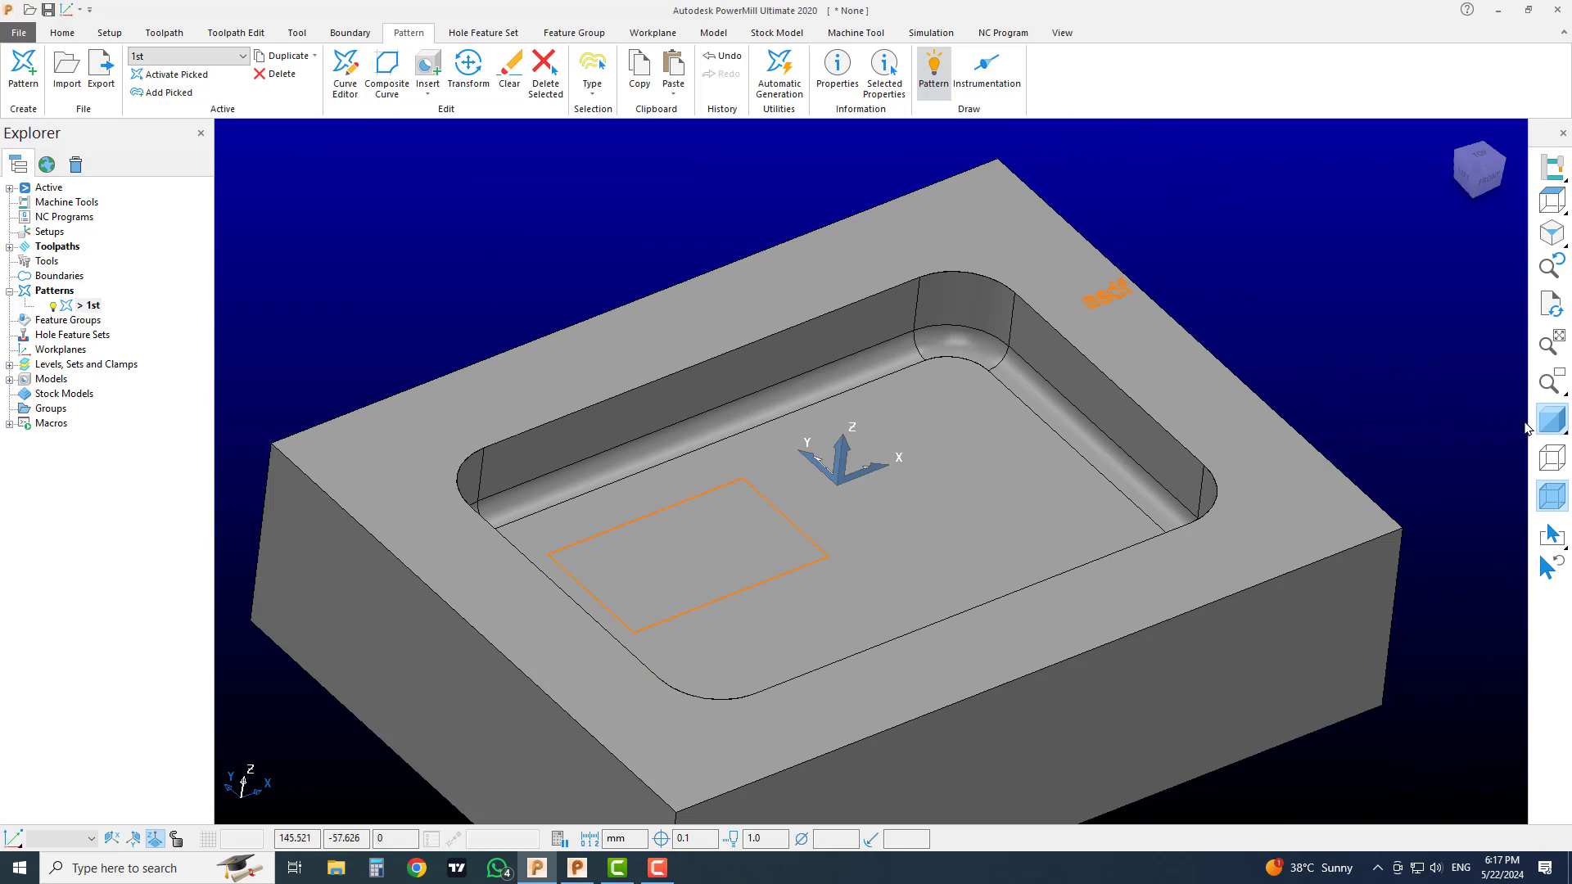
Delete the "asdf" text from the pattern with model shading hidden, and show the shaded model again.
{"action": "left_click", "coordinate": [1550, 419]}
{"action": "left_click_drag", "start_coordinate": [1245, 200], "coordinate": [967, 362]}
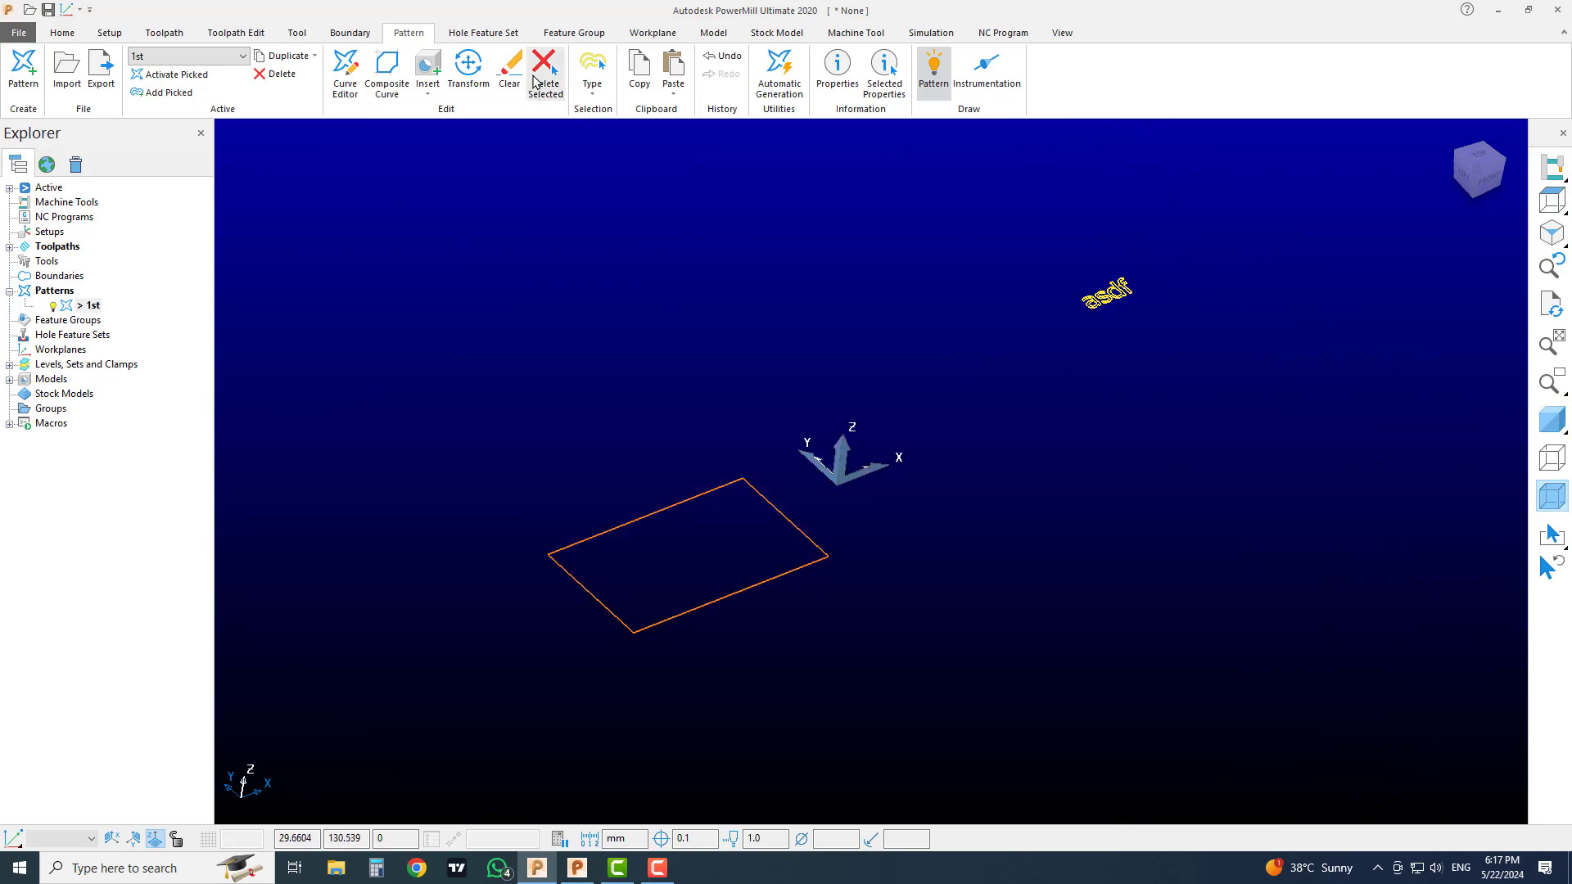
{"action": "left_click", "coordinate": [533, 80]}
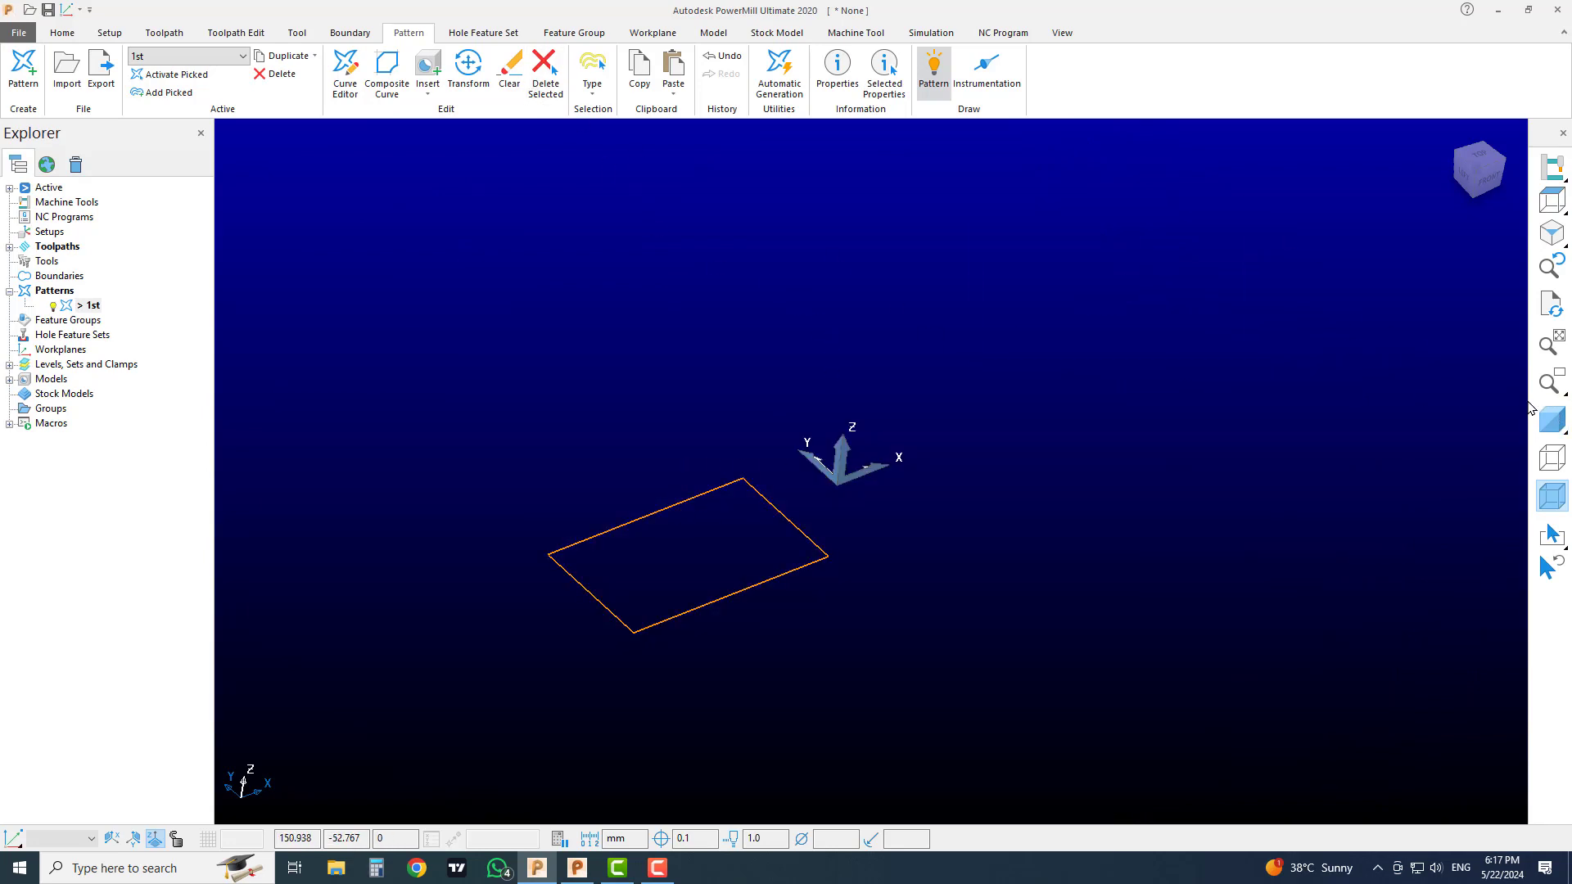
{"action": "left_click", "coordinate": [1550, 420]}
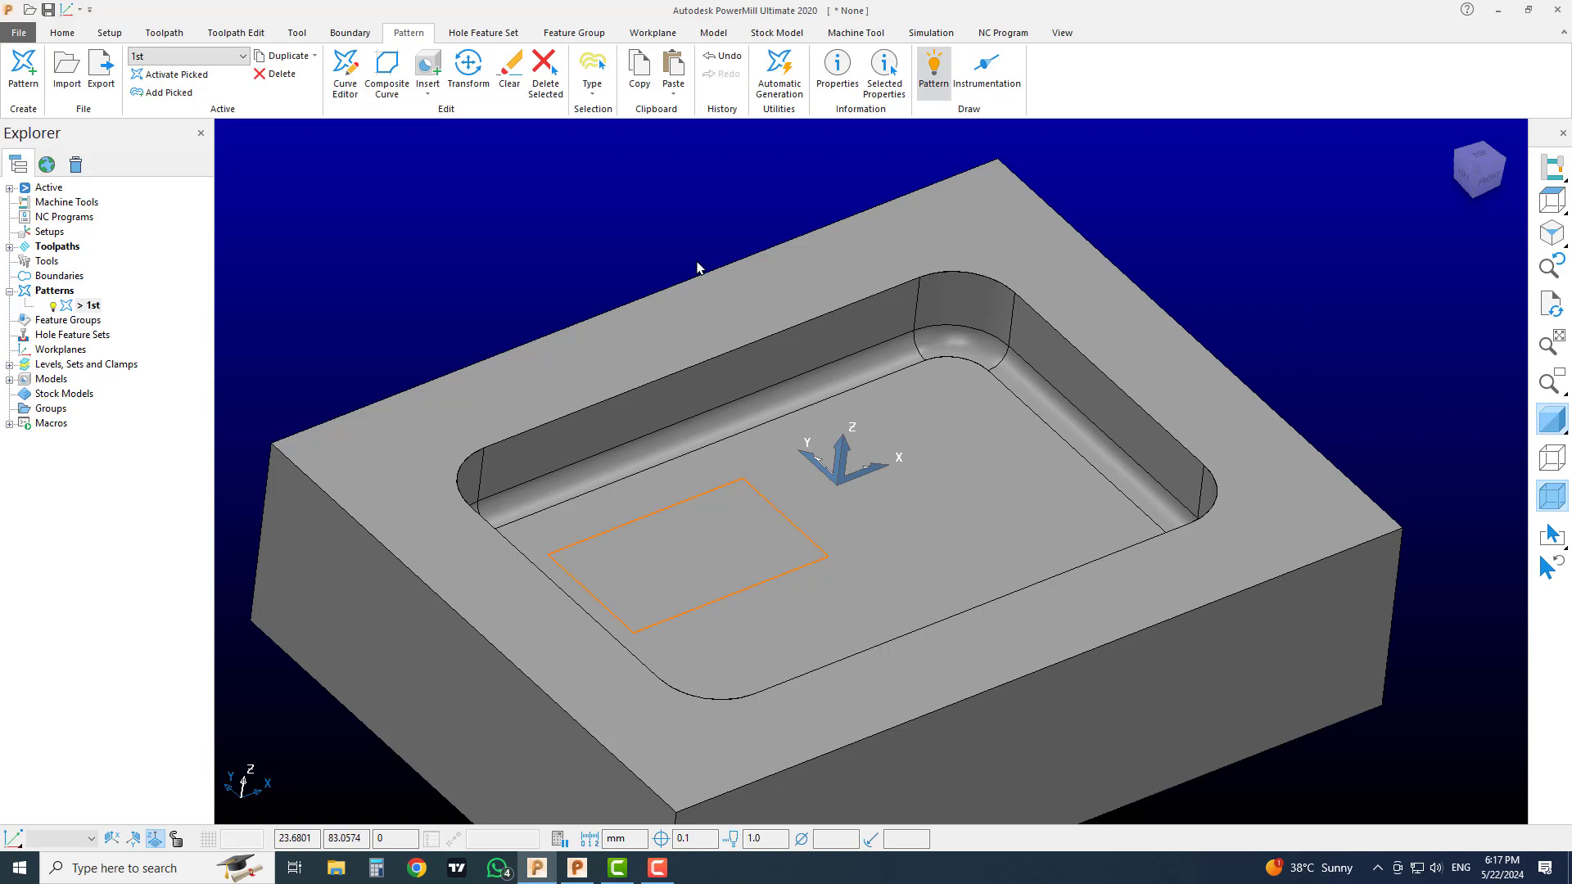
Hide the model shading, delete the rectangle on the pocket floor from the pattern, and restore the shaded view.
{"action": "left_click", "coordinate": [1551, 419]}
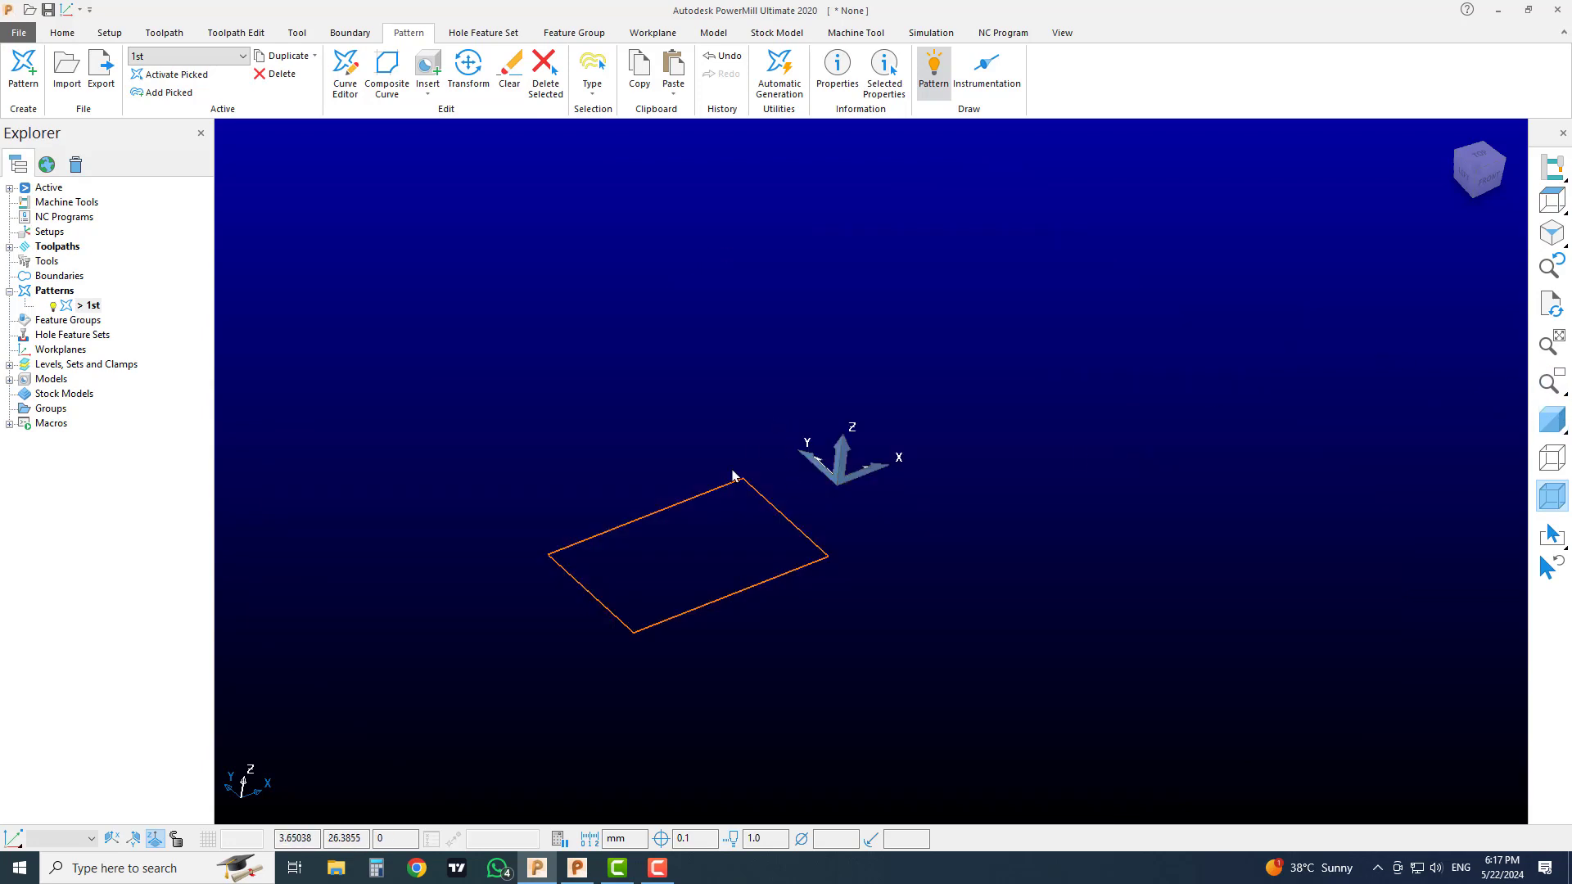
{"action": "left_click", "coordinate": [1550, 419]}
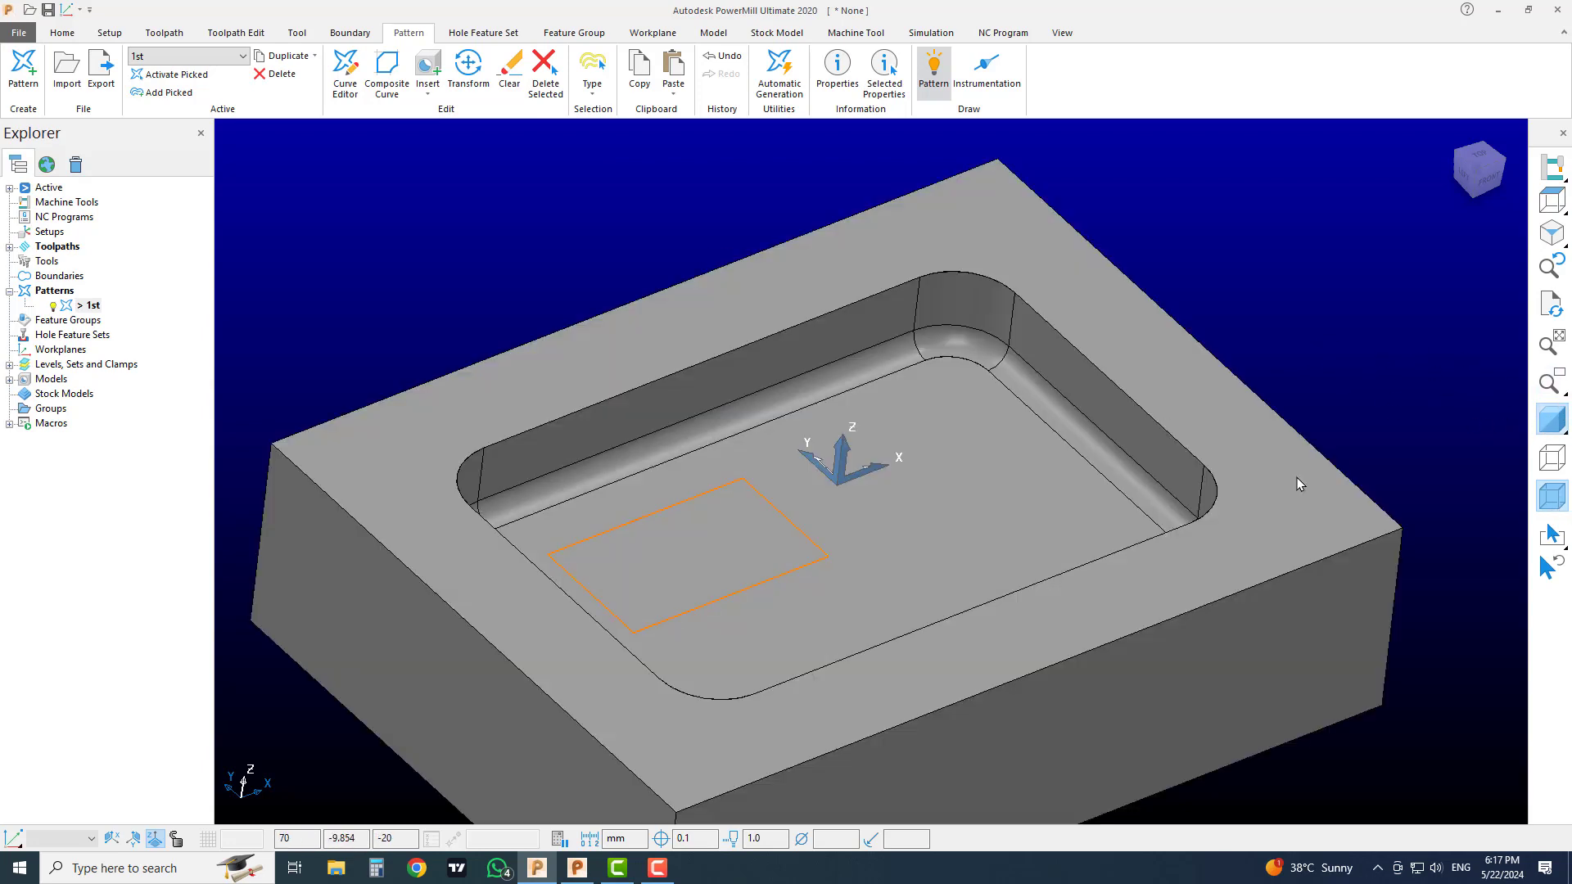
{"action": "left_click", "coordinate": [1551, 426]}
{"action": "left_click", "coordinate": [773, 573]}
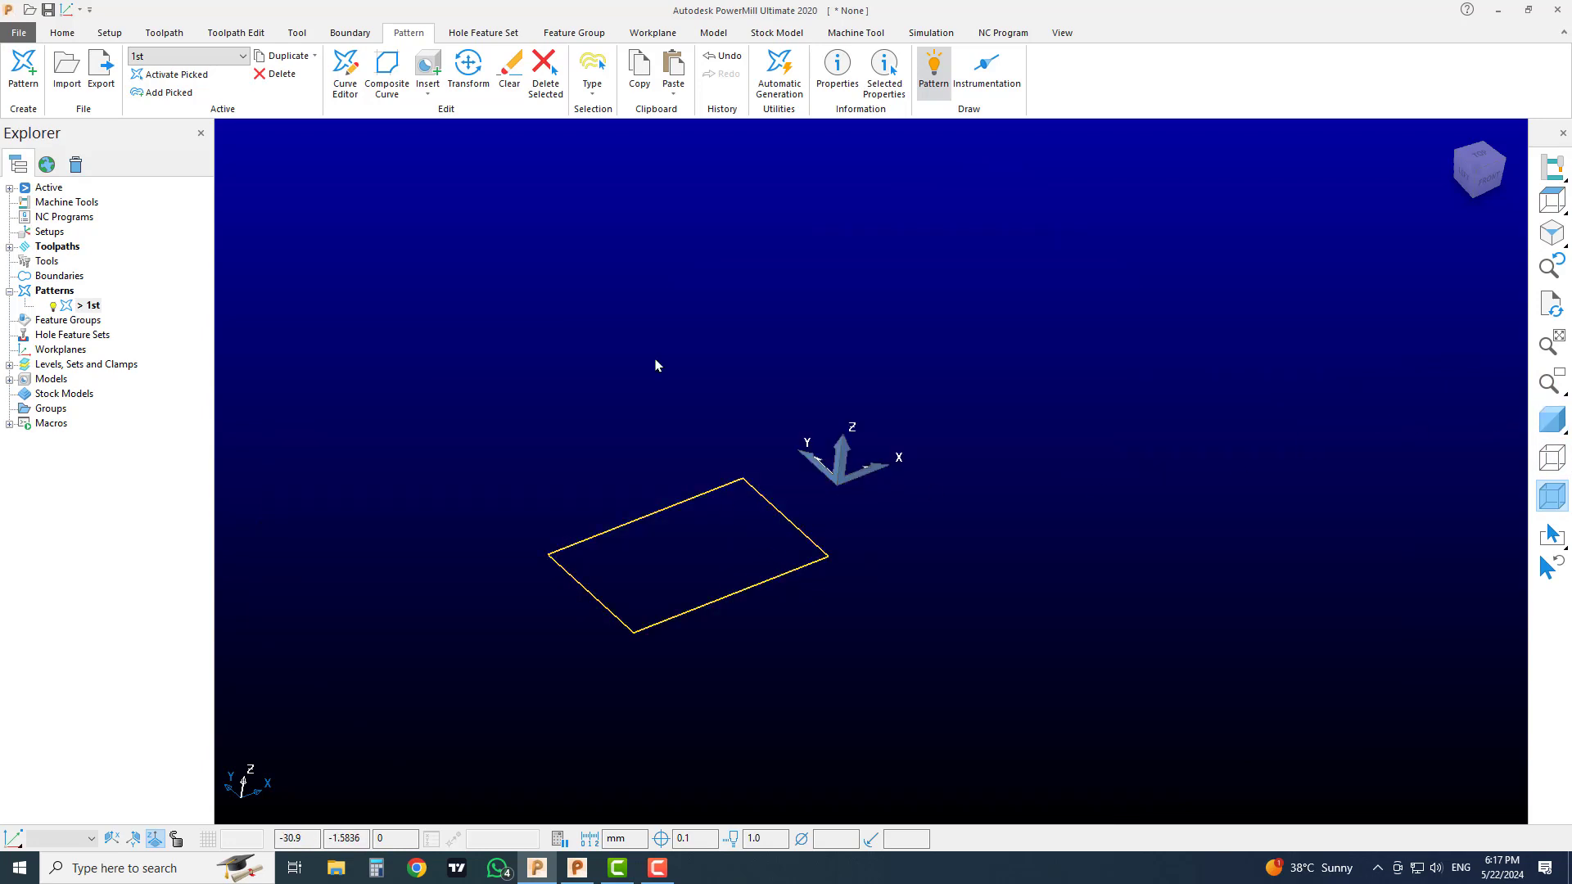
{"action": "left_click", "coordinate": [546, 72]}
{"action": "left_click", "coordinate": [1551, 420]}
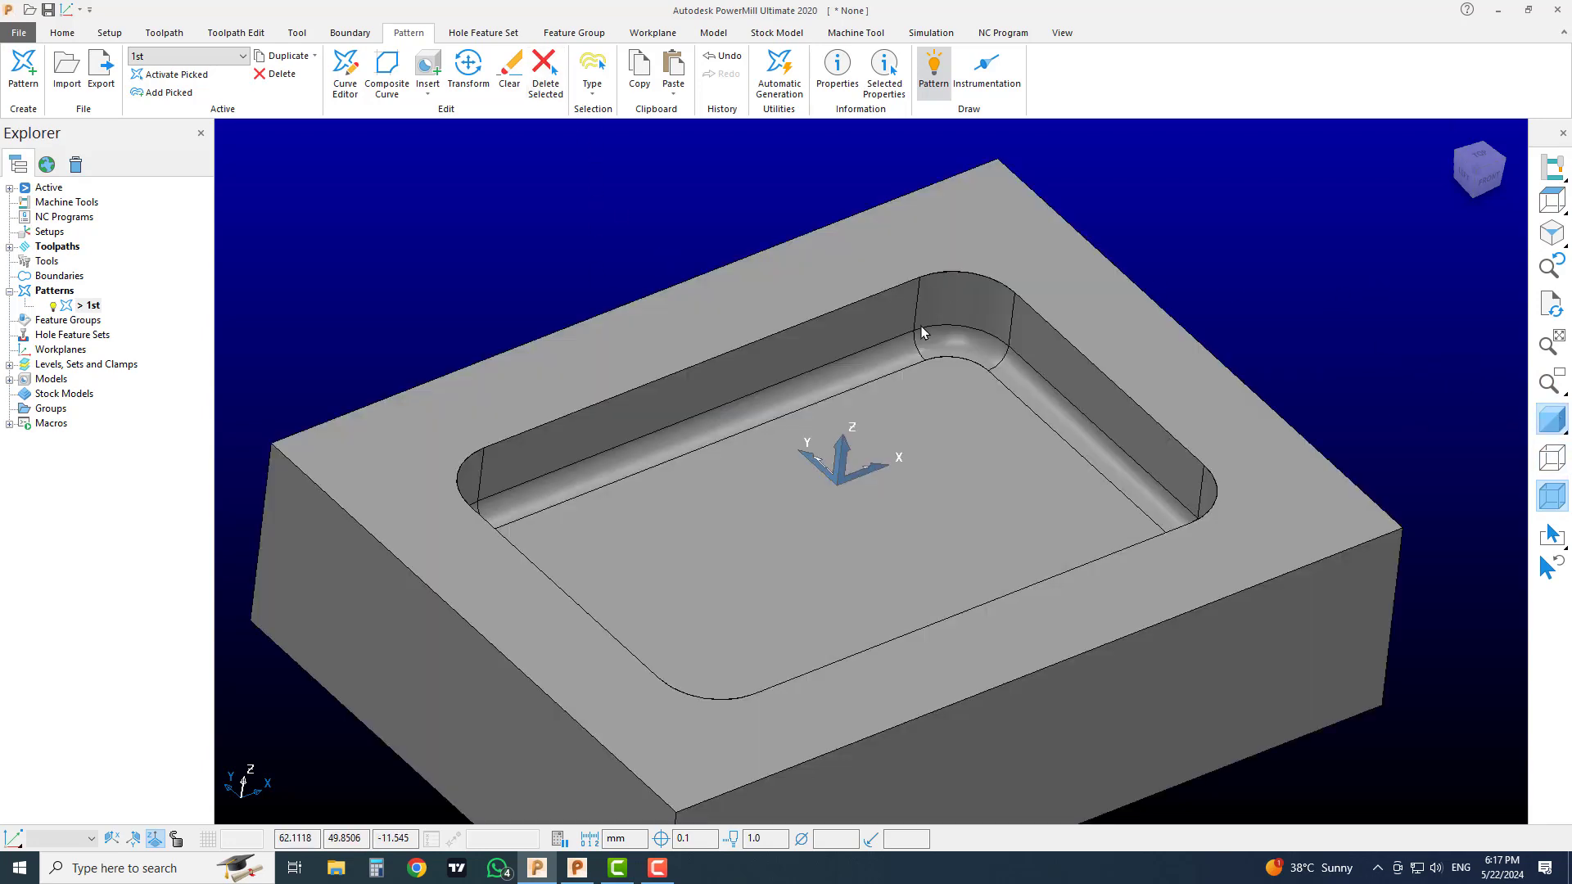
Examine the limit and transformation commands in the Curve Editor and leave it without making edits.
{"action": "left_click", "coordinate": [345, 70]}
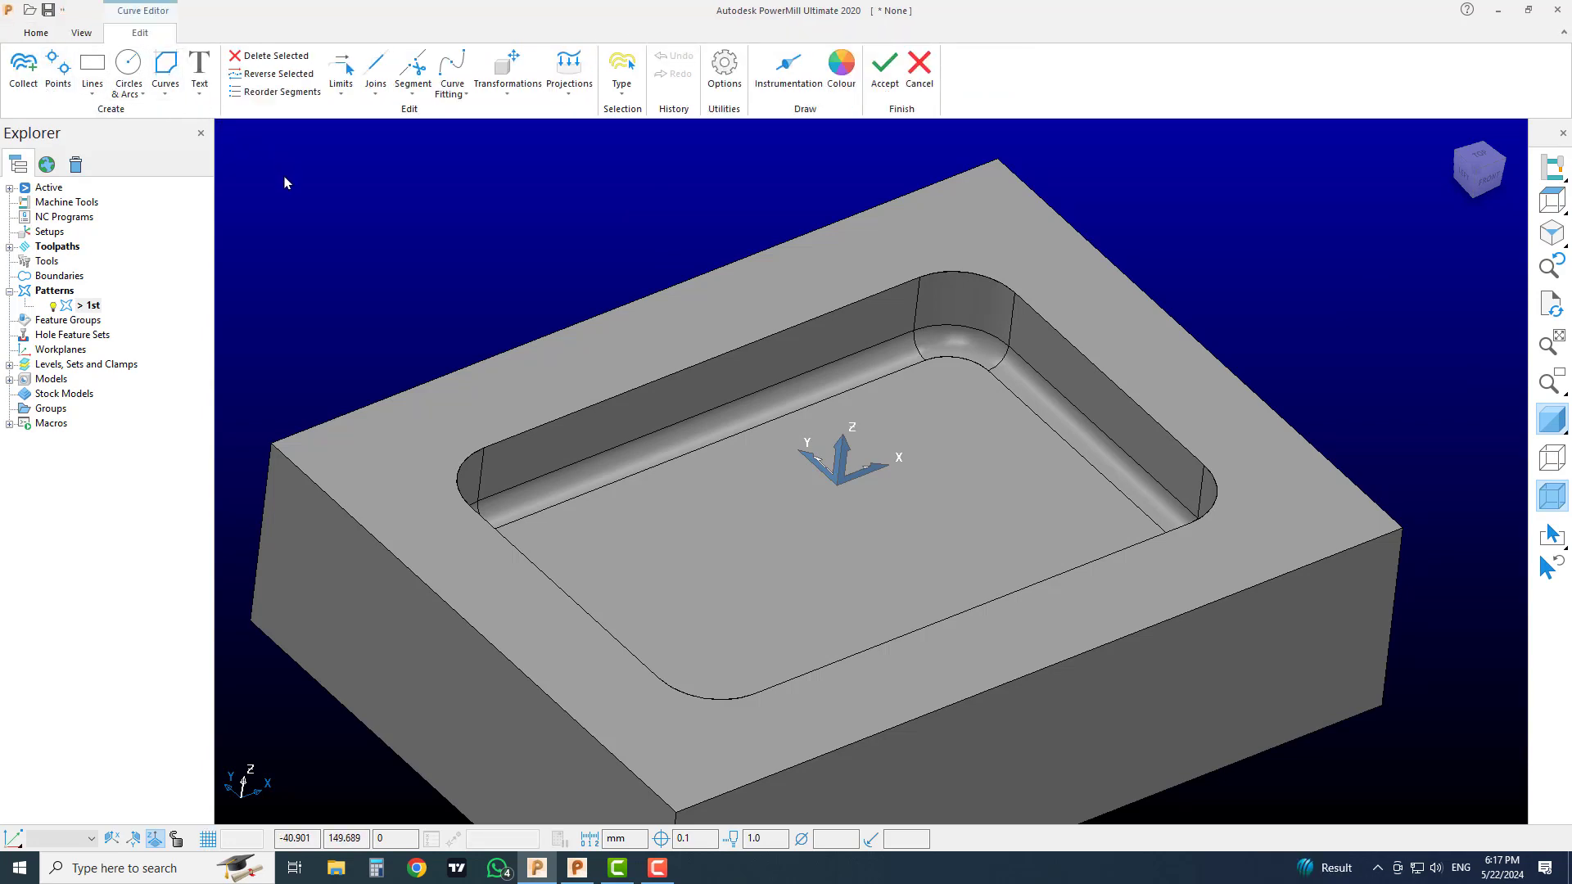
{"action": "left_click", "coordinate": [345, 97]}
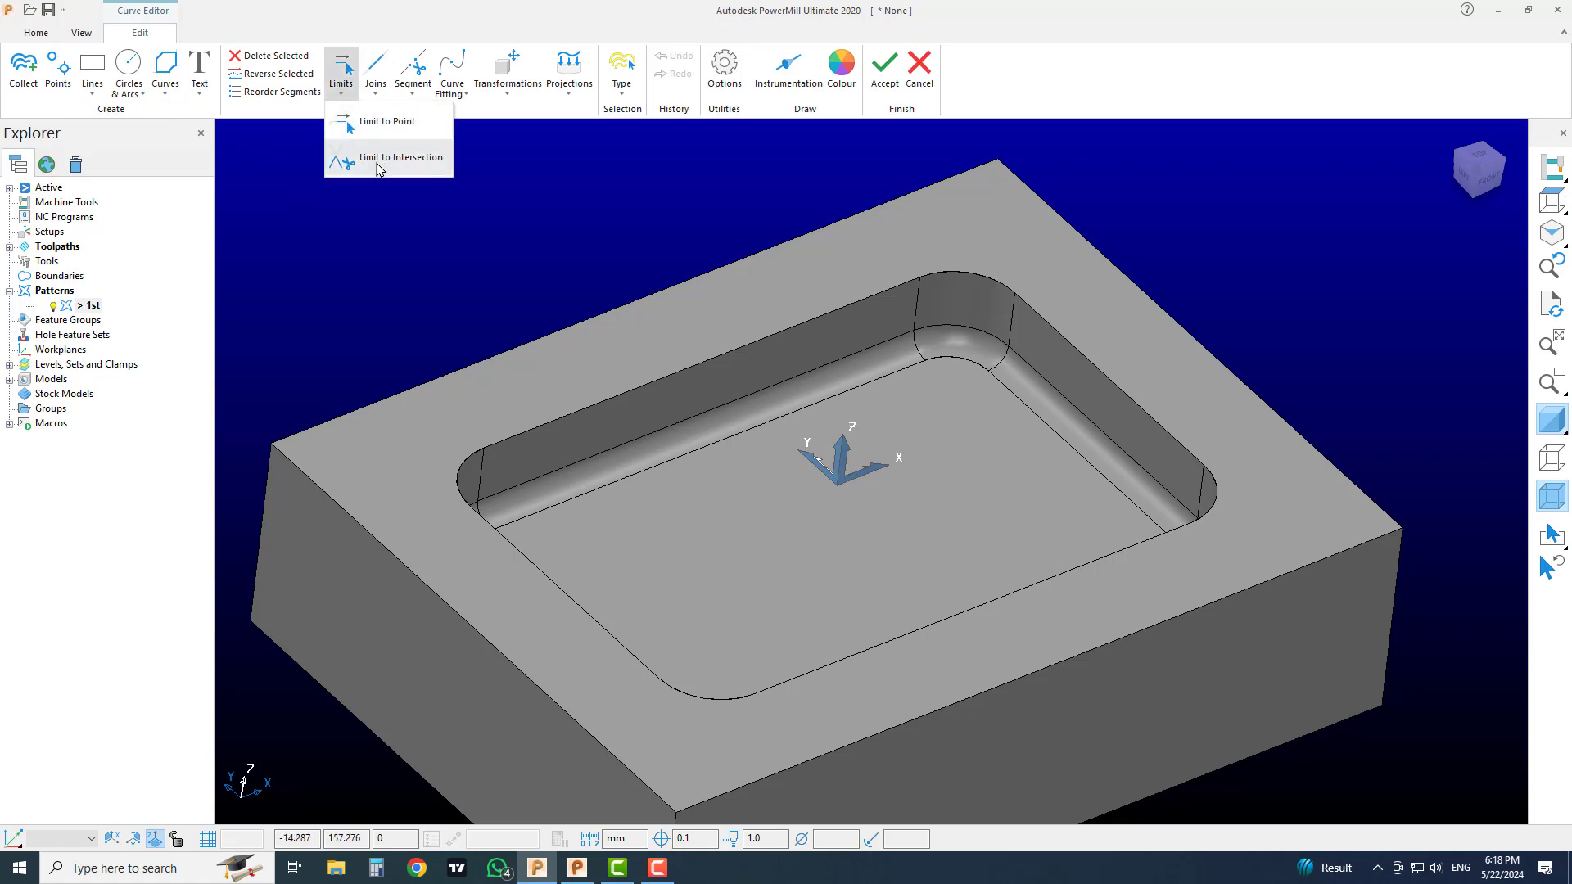
{"action": "left_click", "coordinate": [580, 114]}
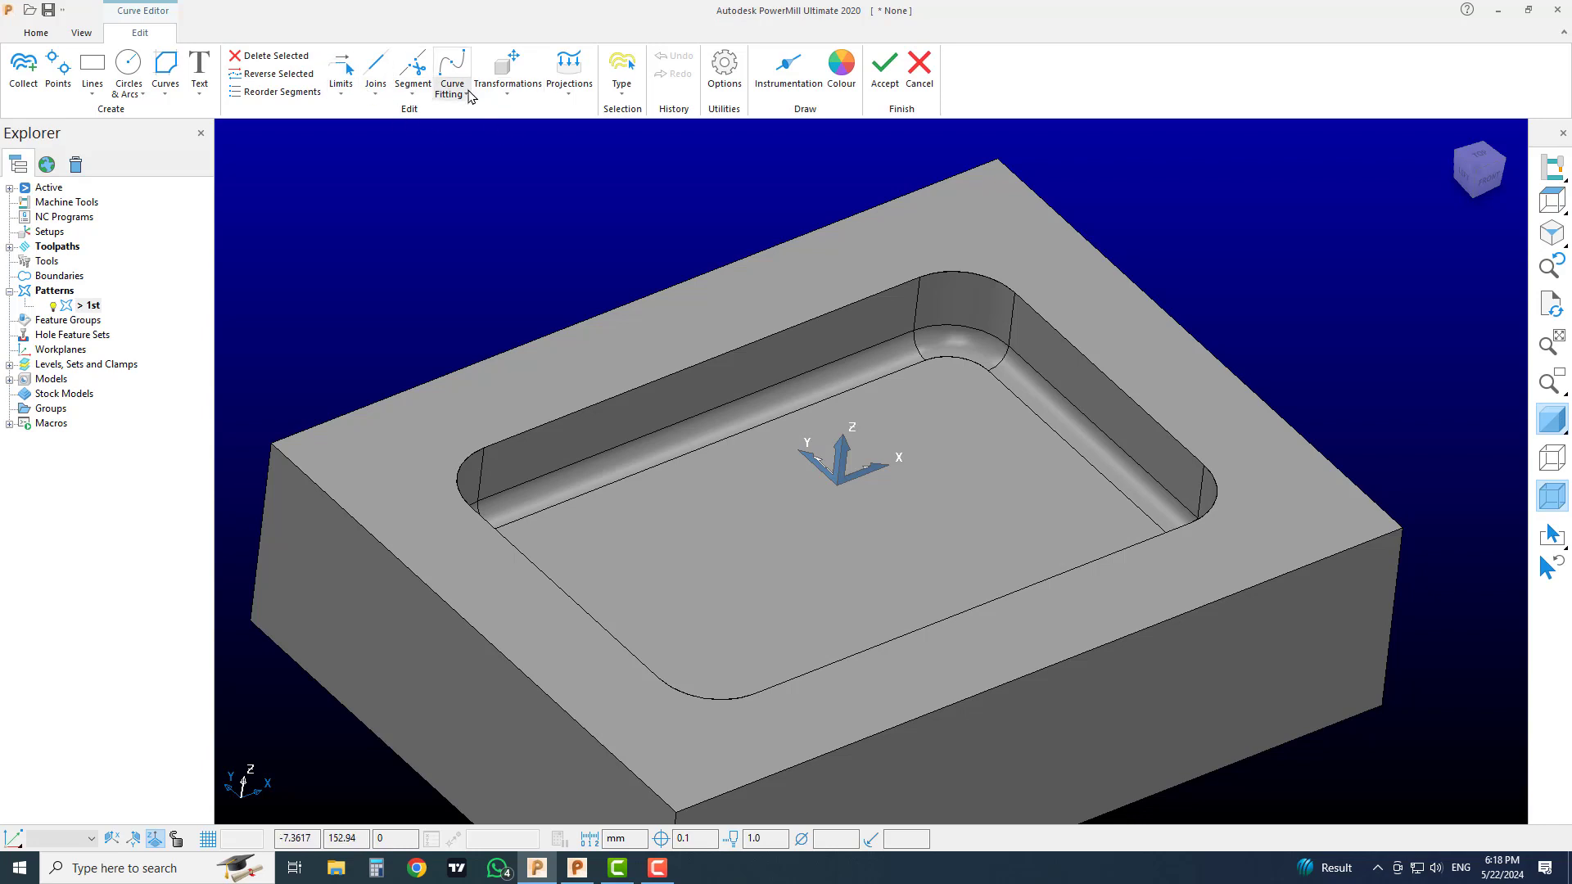
{"action": "left_click", "coordinate": [508, 95]}
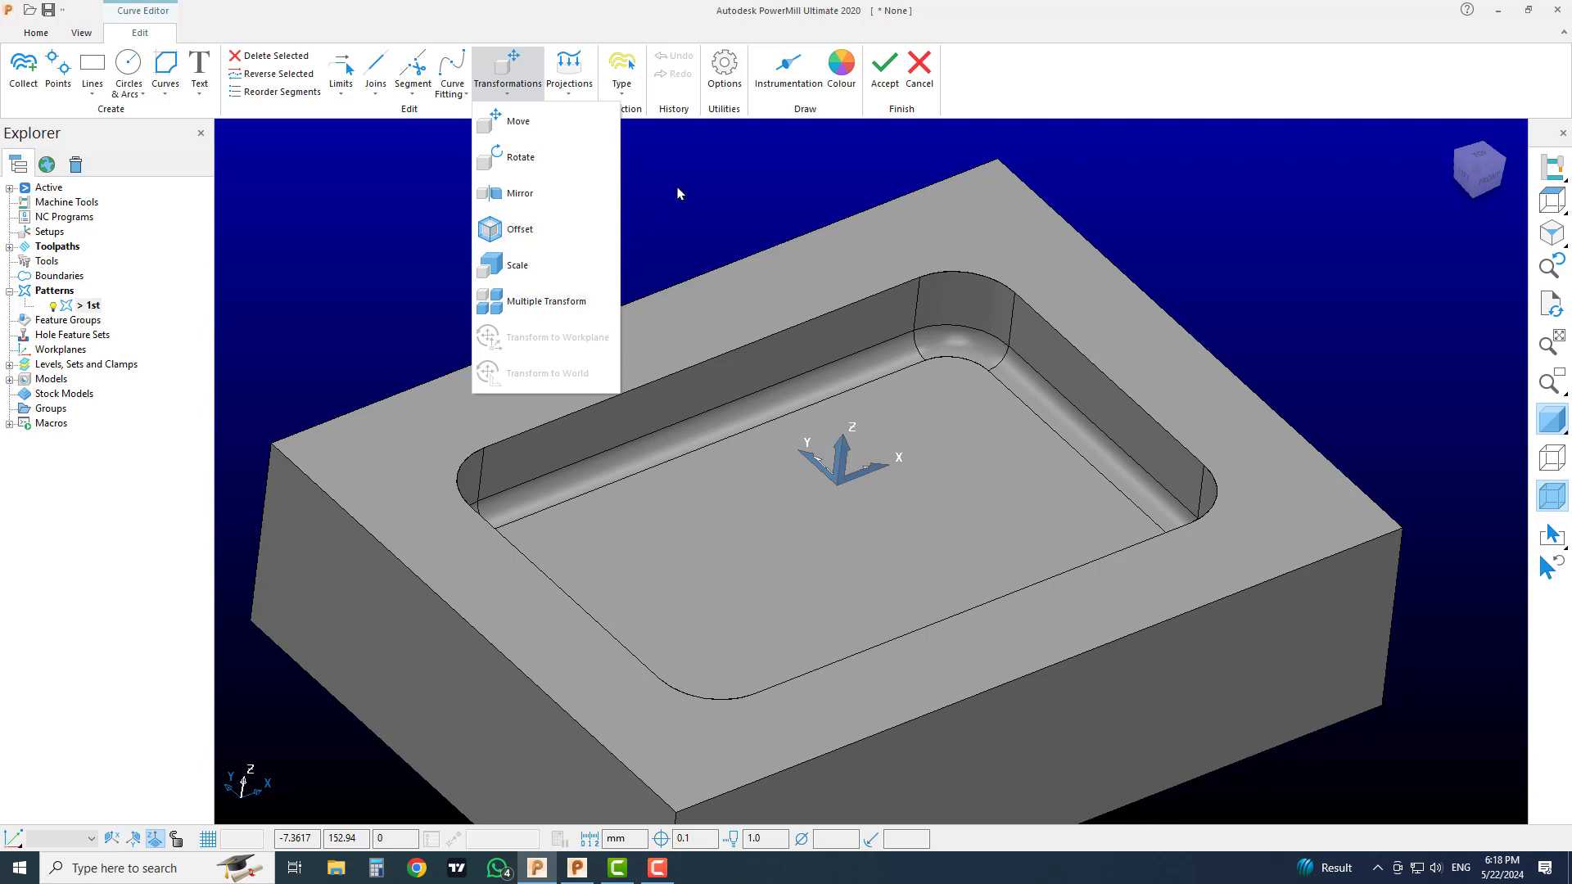
{"action": "left_click", "coordinate": [778, 185]}
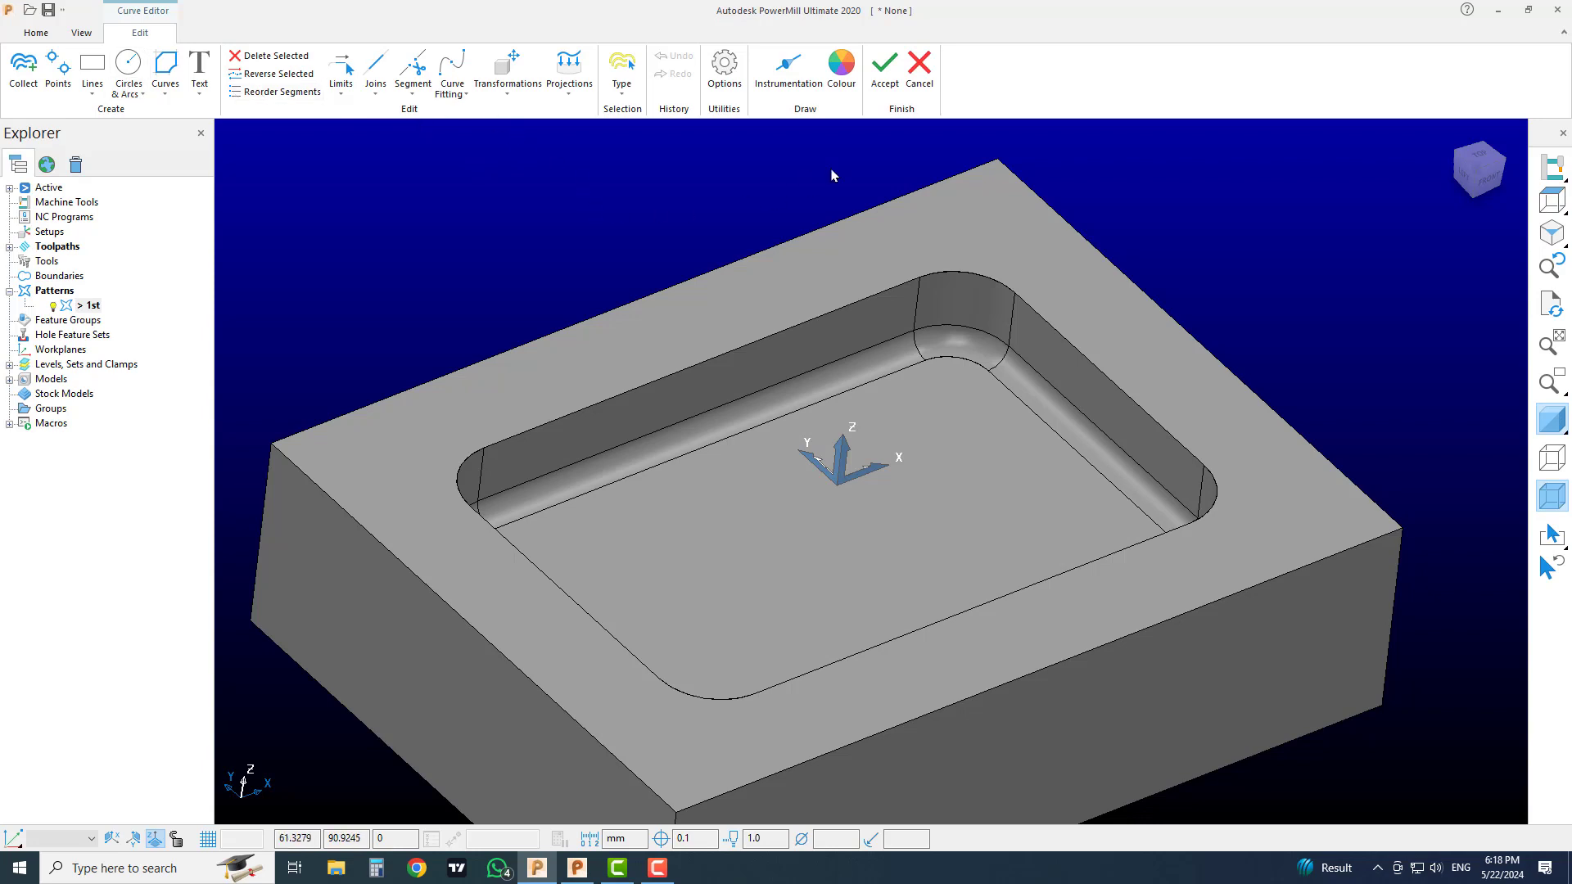
{"action": "left_click", "coordinate": [918, 82]}
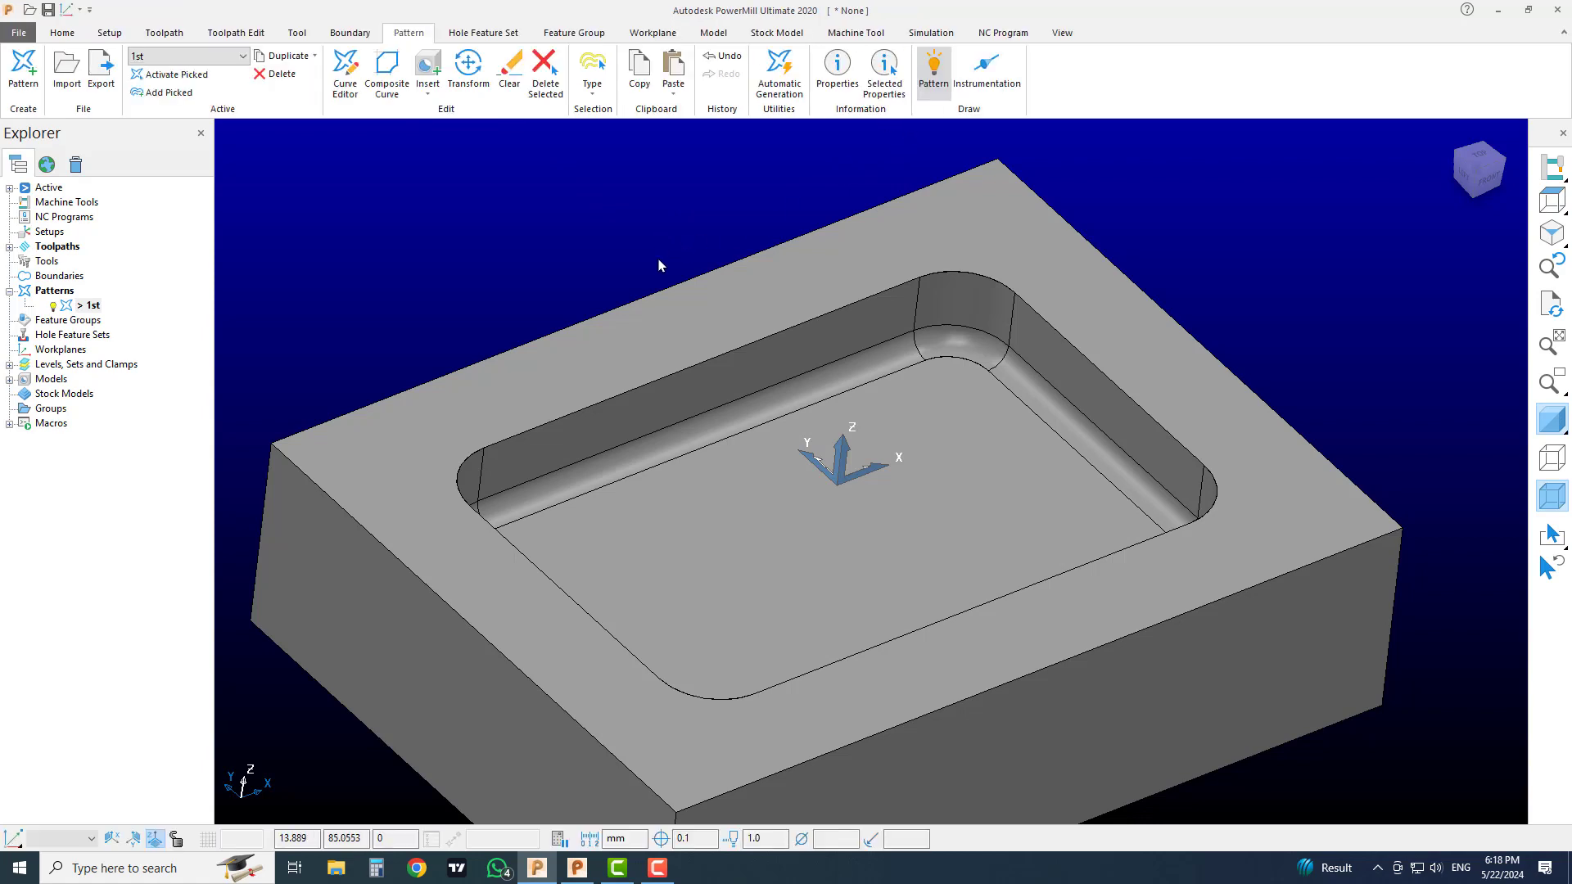
{"action": "scroll", "coordinate": [660, 246], "scroll_direction": "down", "scroll_amount": 3}
{"action": "scroll", "coordinate": [624, 340], "scroll_direction": "up", "scroll_amount": 4}
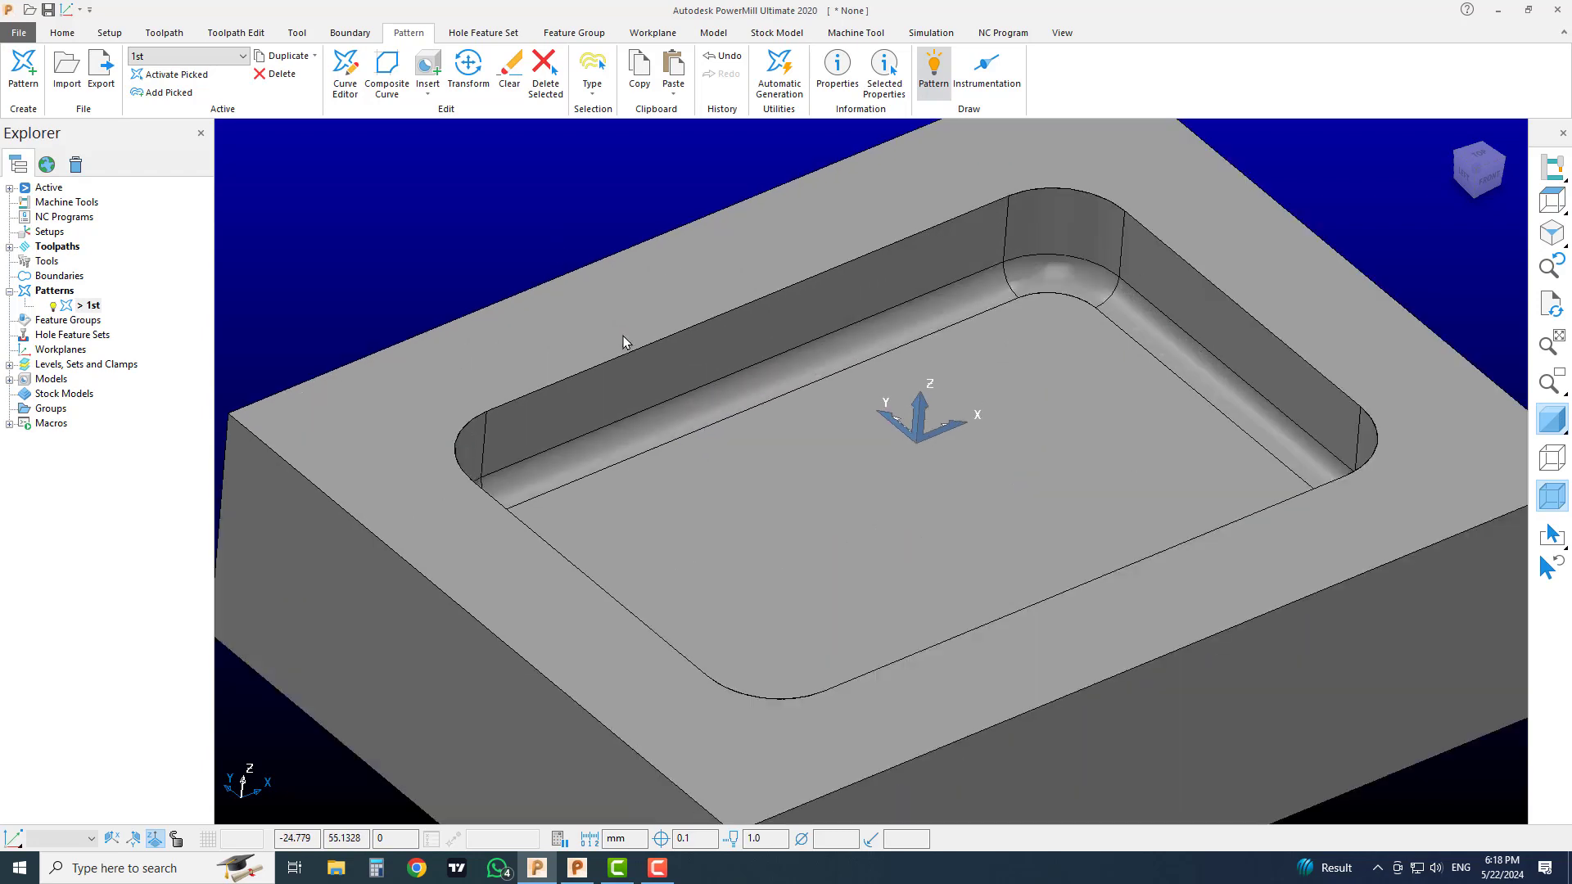
{"action": "scroll", "coordinate": [625, 340], "scroll_direction": "down", "scroll_amount": 3}
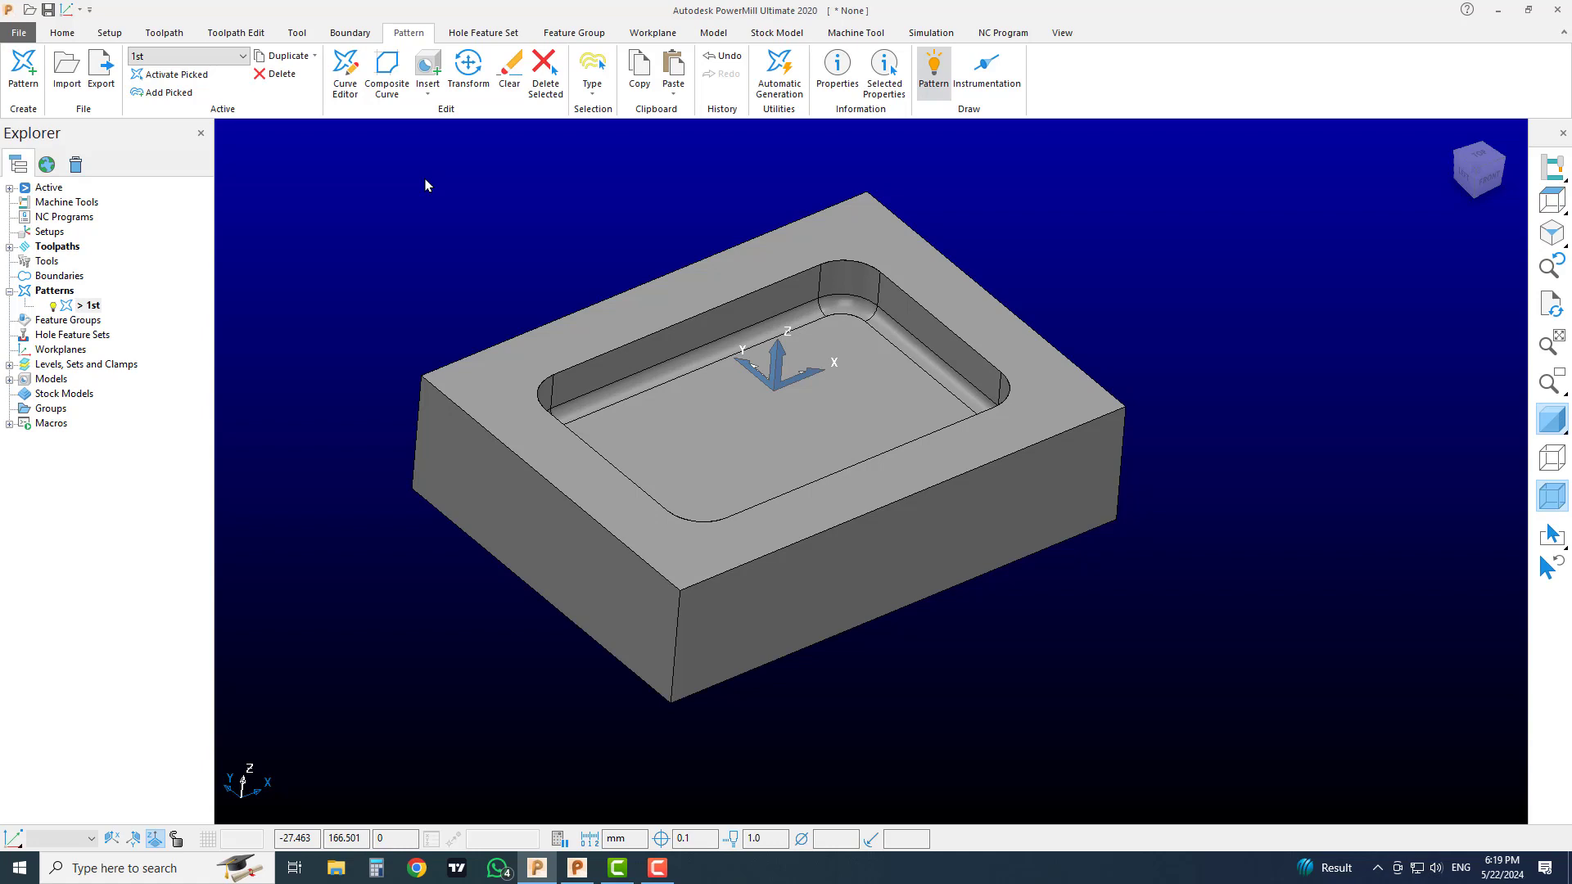
{"action": "middle_click_drag", "start_coordinate": [561, 298], "coordinate": [1048, 418]}
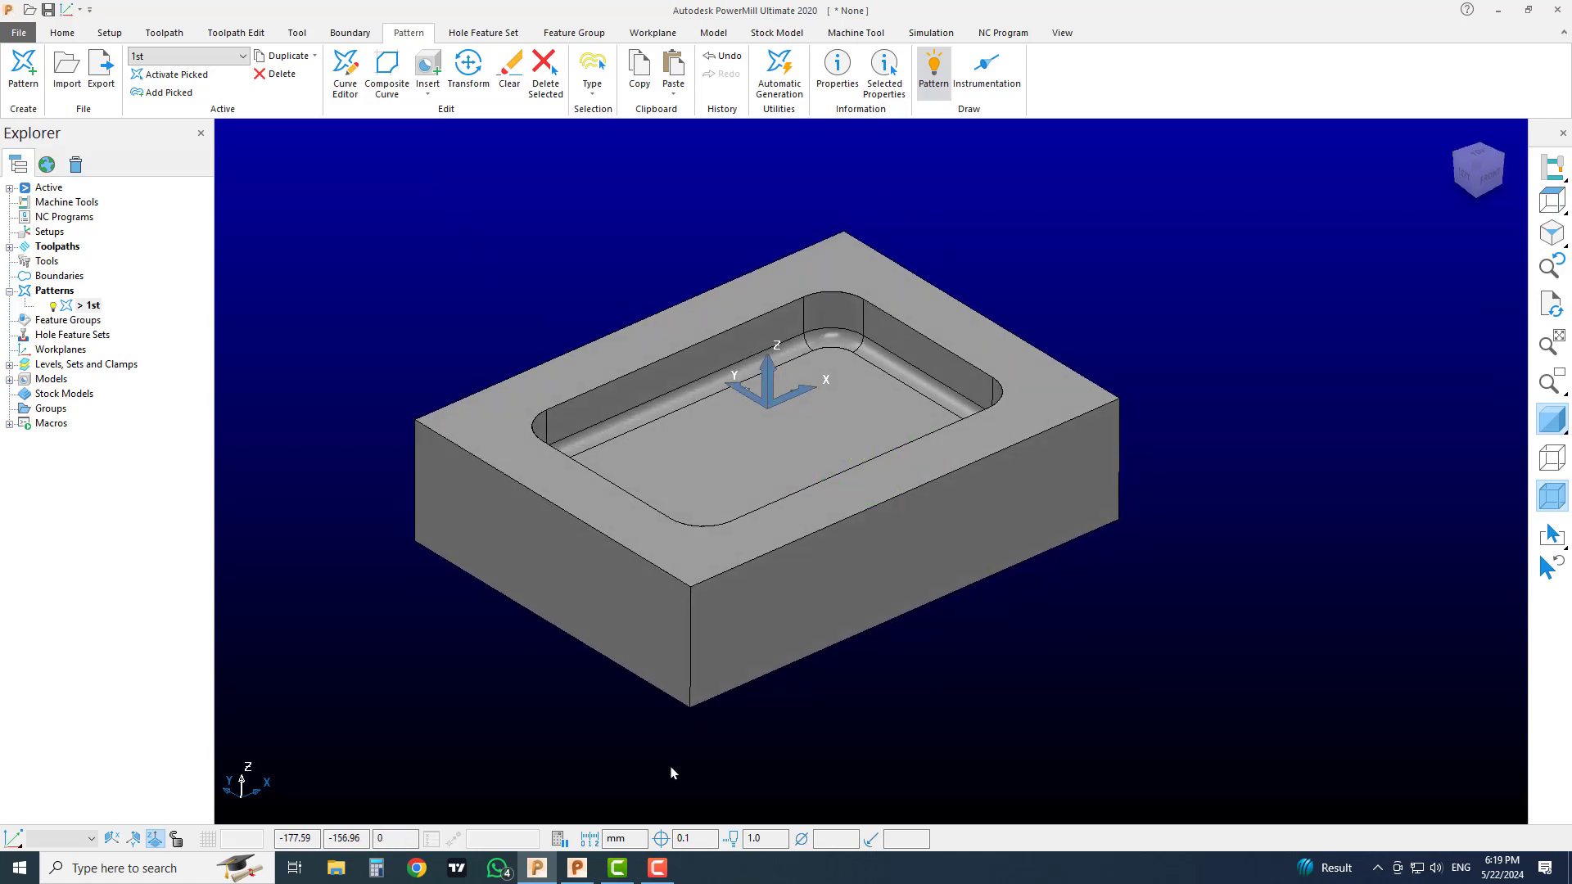
Switch to PowerShape and inspect the wireframe circle over the block's pocket.
{"action": "left_click", "coordinate": [577, 868]}
{"action": "left_click", "coordinate": [1157, 253]}
{"action": "scroll", "coordinate": [1140, 313], "scroll_direction": "down", "scroll_amount": 2}
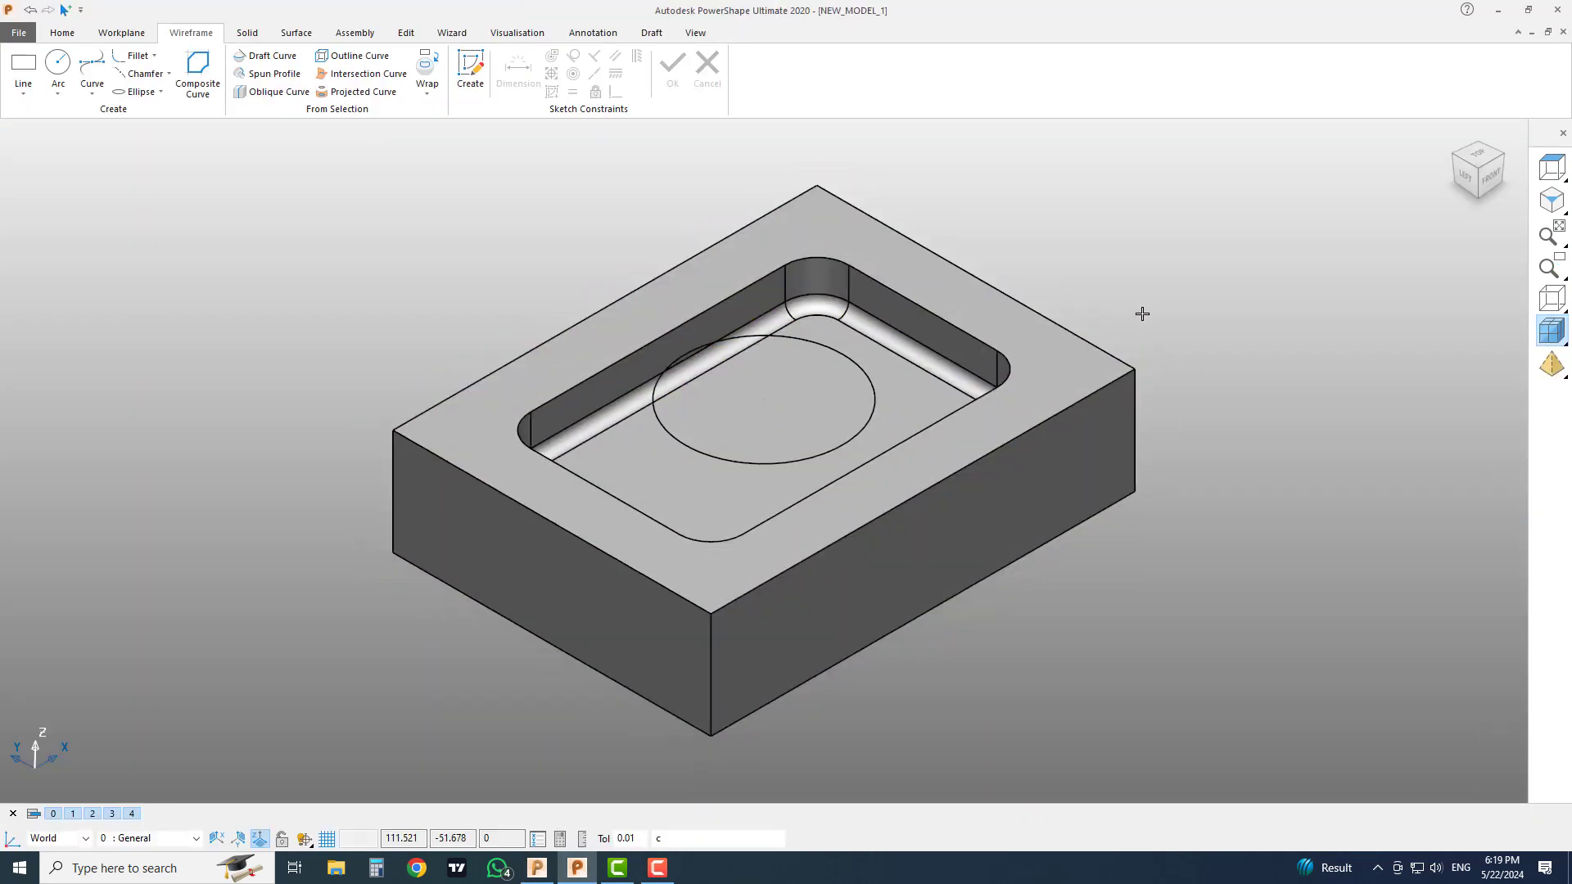
{"action": "scroll", "coordinate": [922, 392], "scroll_direction": "up", "scroll_amount": 2}
{"action": "middle_click_drag", "start_coordinate": [928, 391], "coordinate": [965, 366], "text": "shift"}
{"action": "left_click", "coordinate": [873, 342]}
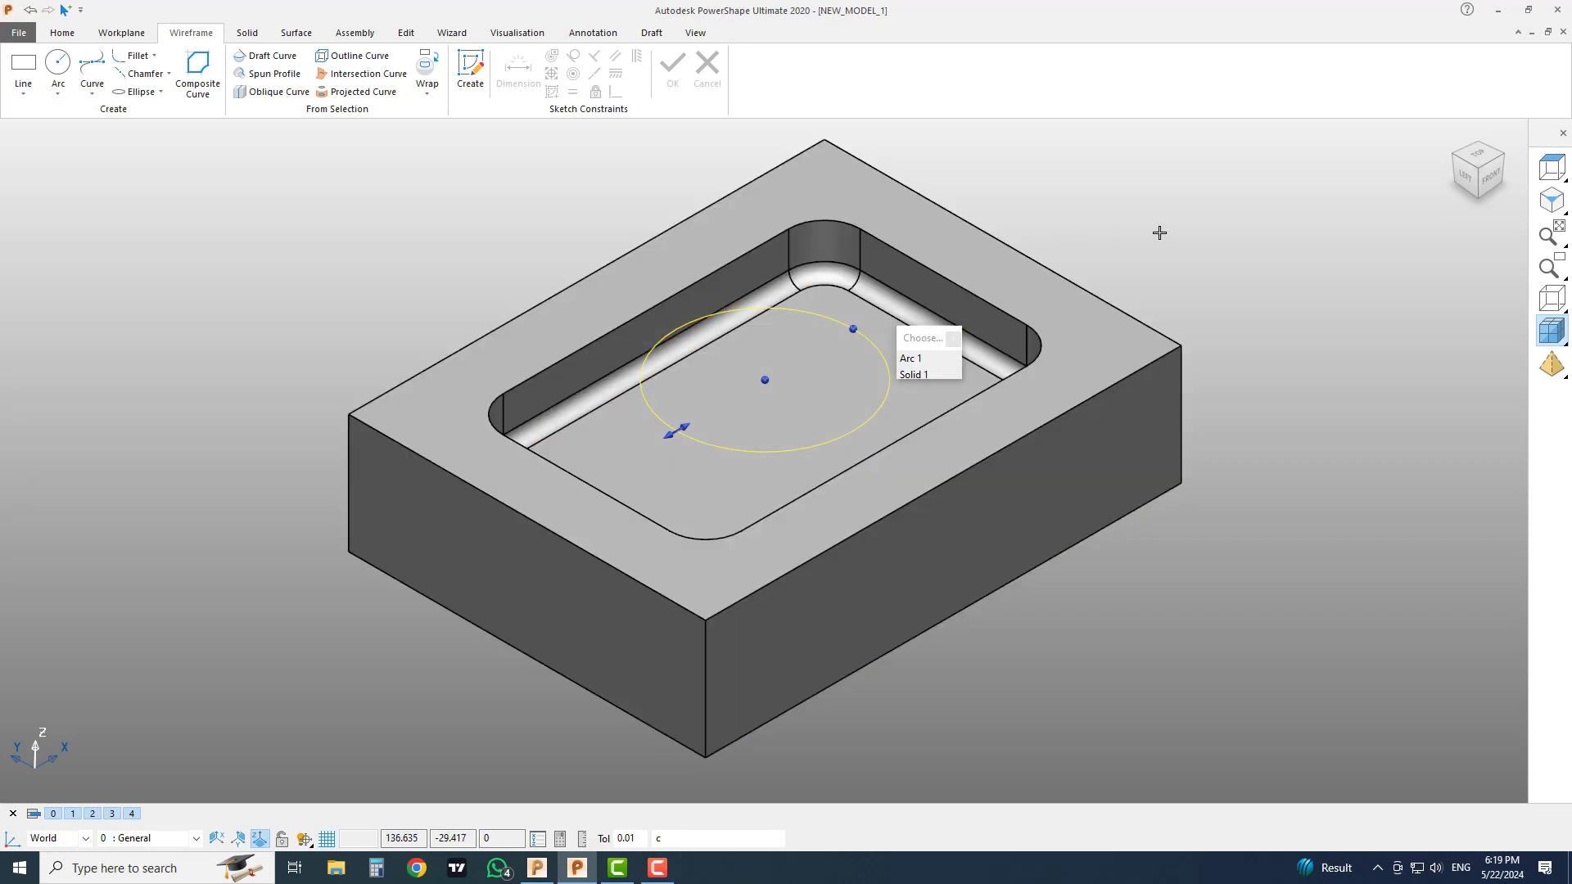
{"action": "left_click", "coordinate": [1124, 249]}
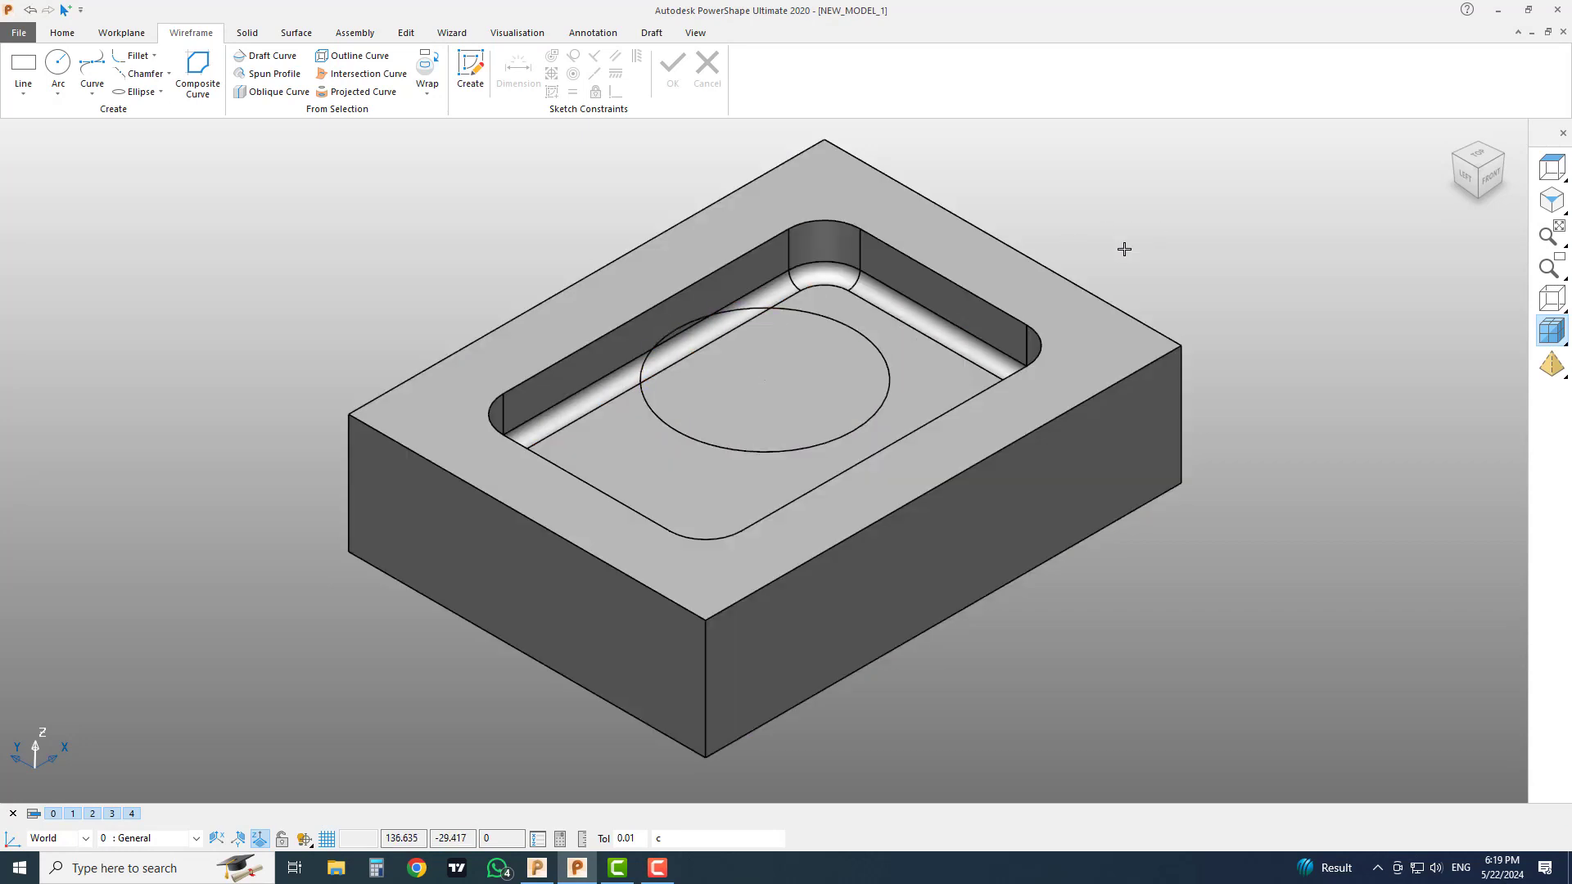
Select the wireframe circle over the pocket in PowerShape and switch back to PowerMill.
{"action": "left_click", "coordinate": [883, 346]}
{"action": "left_click", "coordinate": [1255, 166]}
{"action": "left_click", "coordinate": [872, 336]}
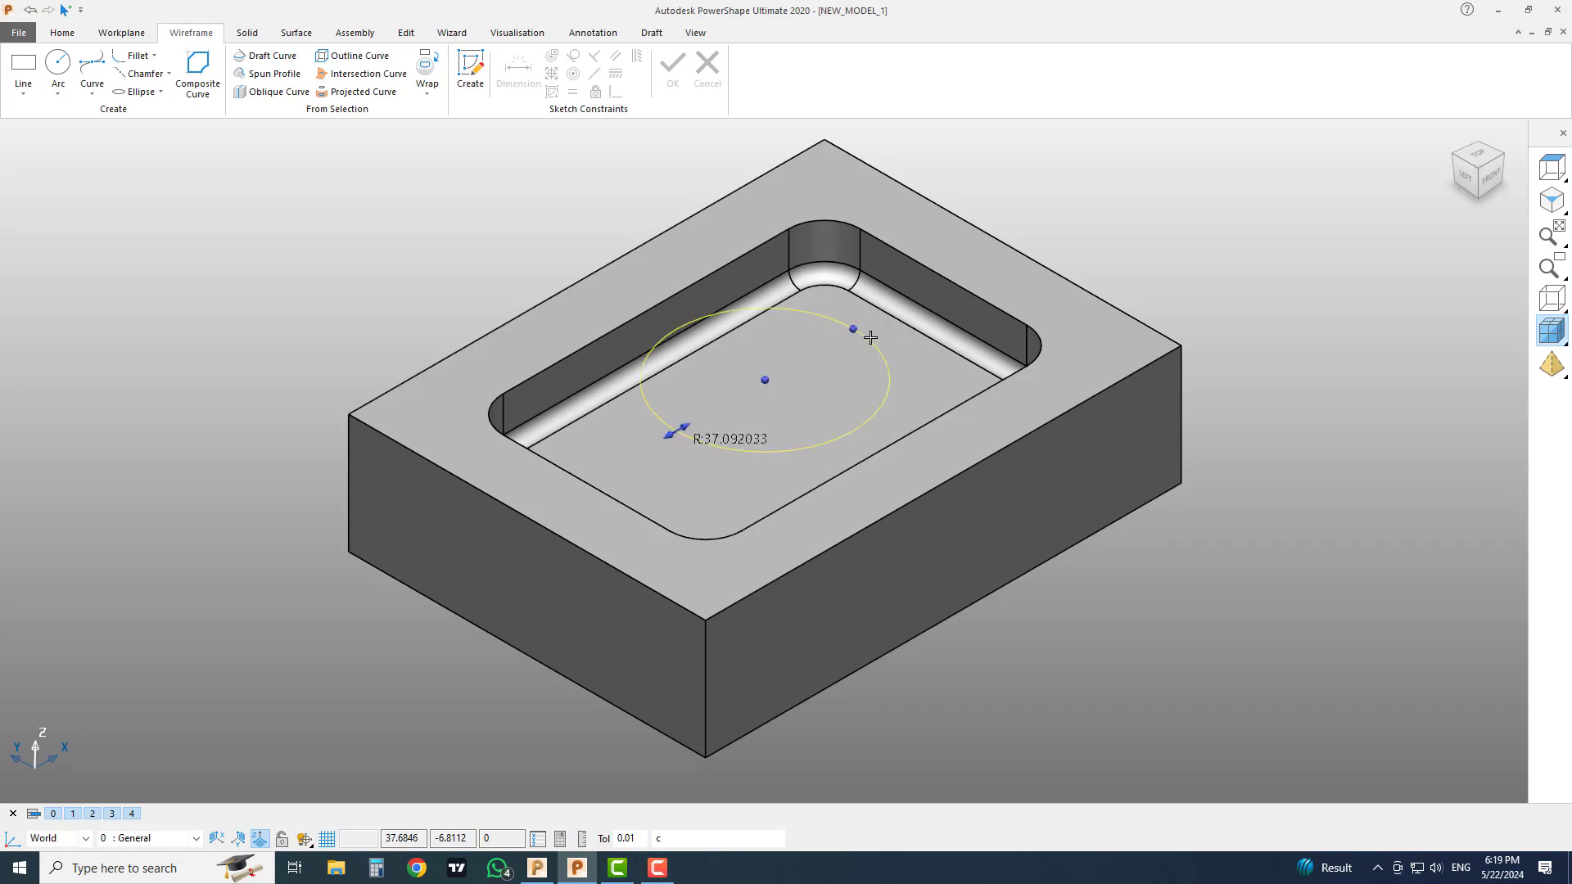
{"action": "left_click", "coordinate": [537, 868]}
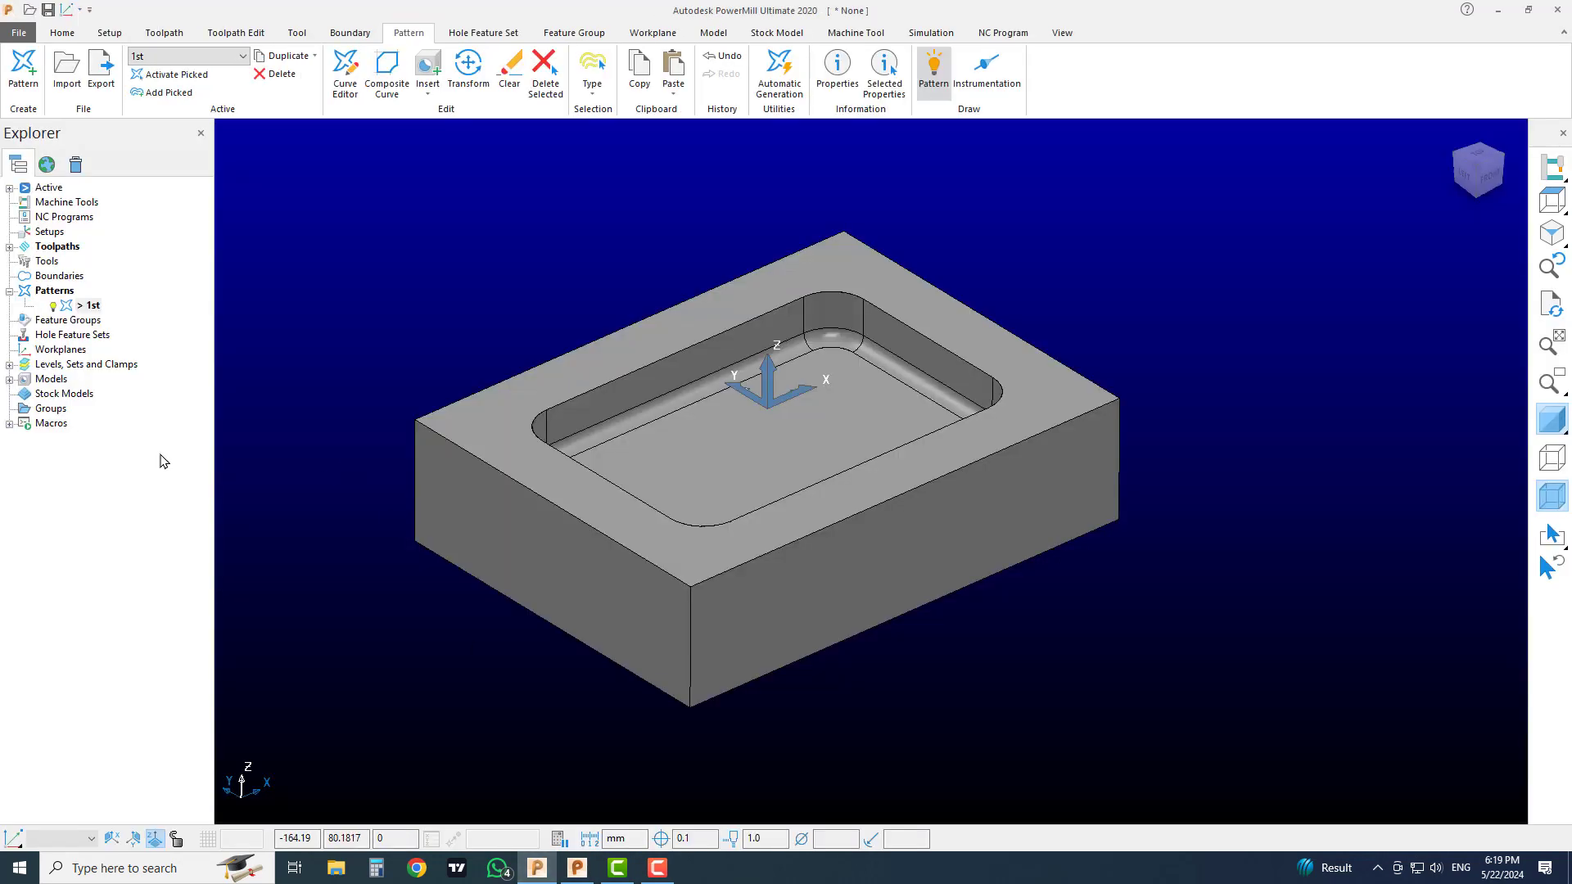
Paste the circle copied from PowerShape as a new model and turn on the model's wireframe display.
{"action": "right_click", "coordinate": [52, 379]}
{"action": "left_click", "coordinate": [125, 440]}
{"action": "left_click", "coordinate": [1559, 458]}
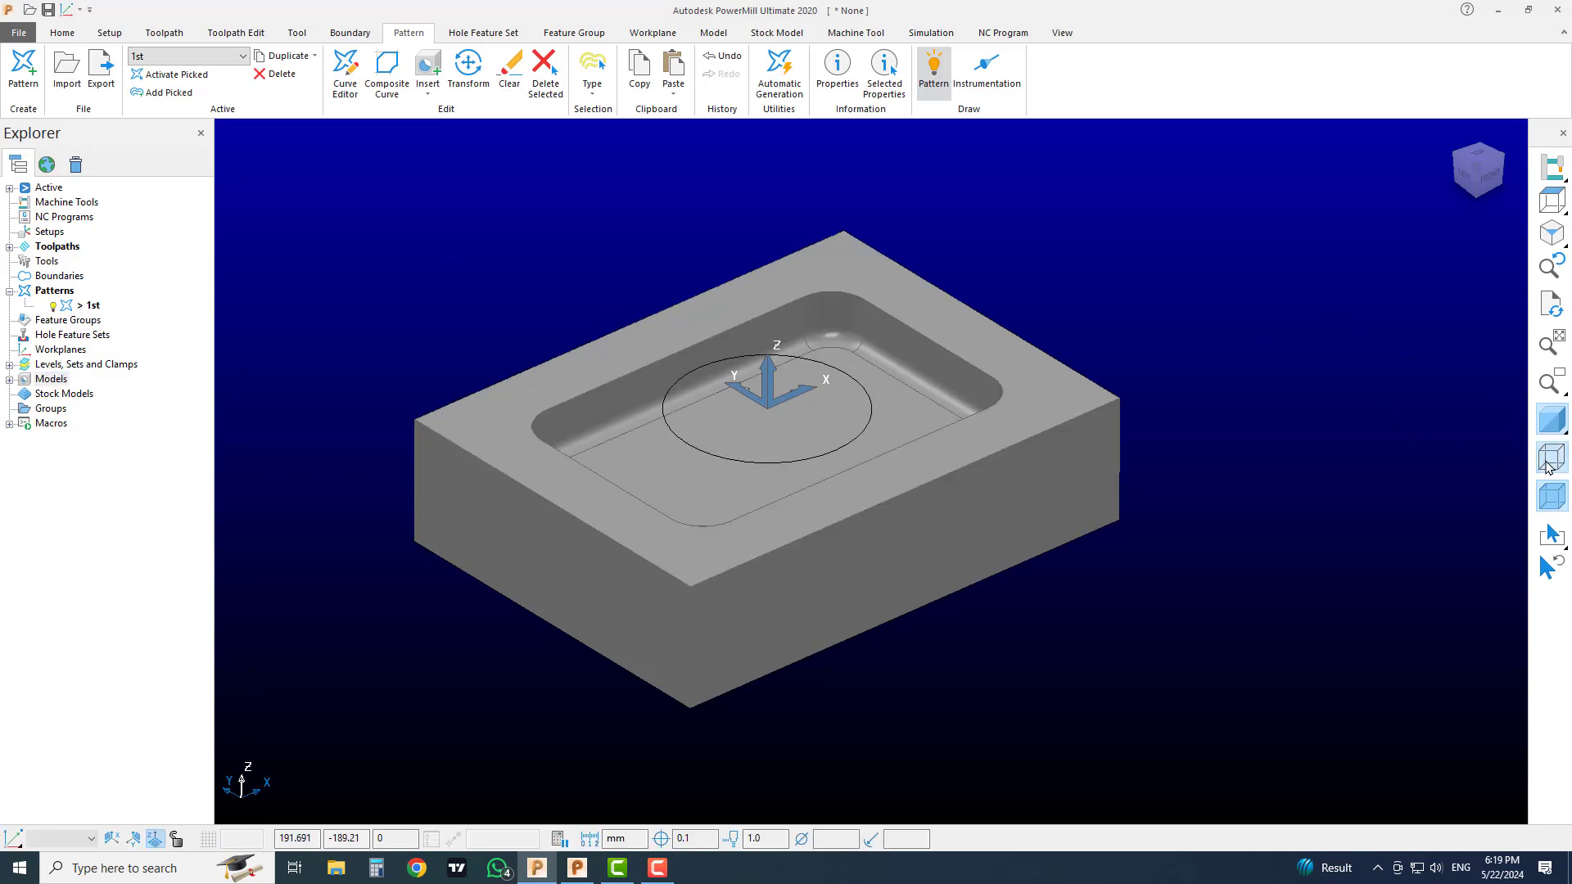
Select the pasted wireframe circle over the pocket and insert it from the model into pattern 1st.
{"action": "left_click", "coordinate": [850, 380]}
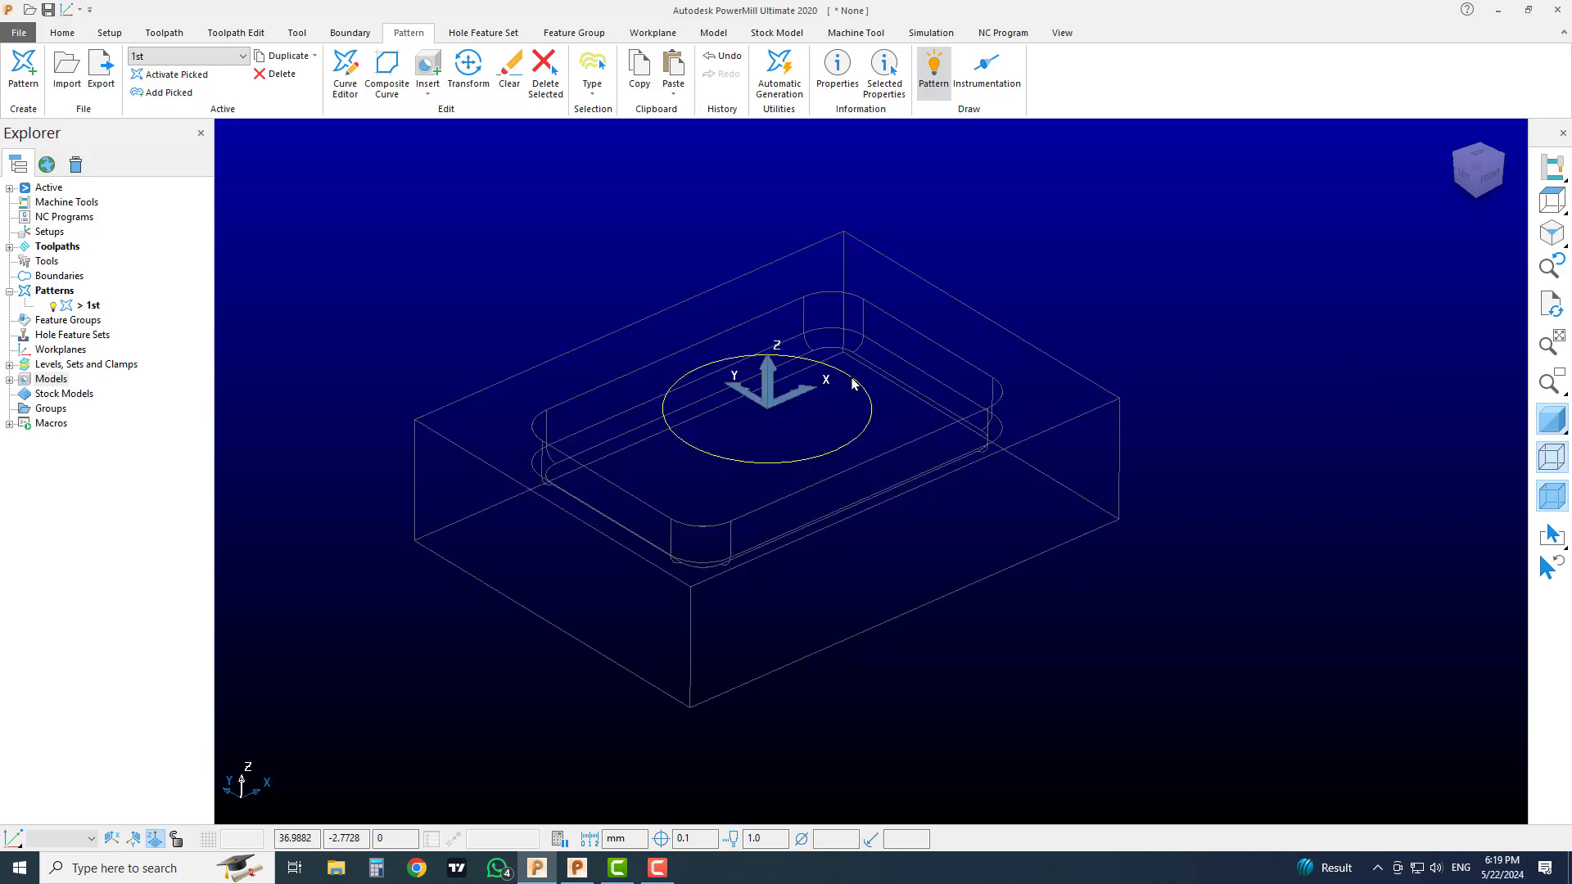
{"action": "left_click", "coordinate": [1161, 325]}
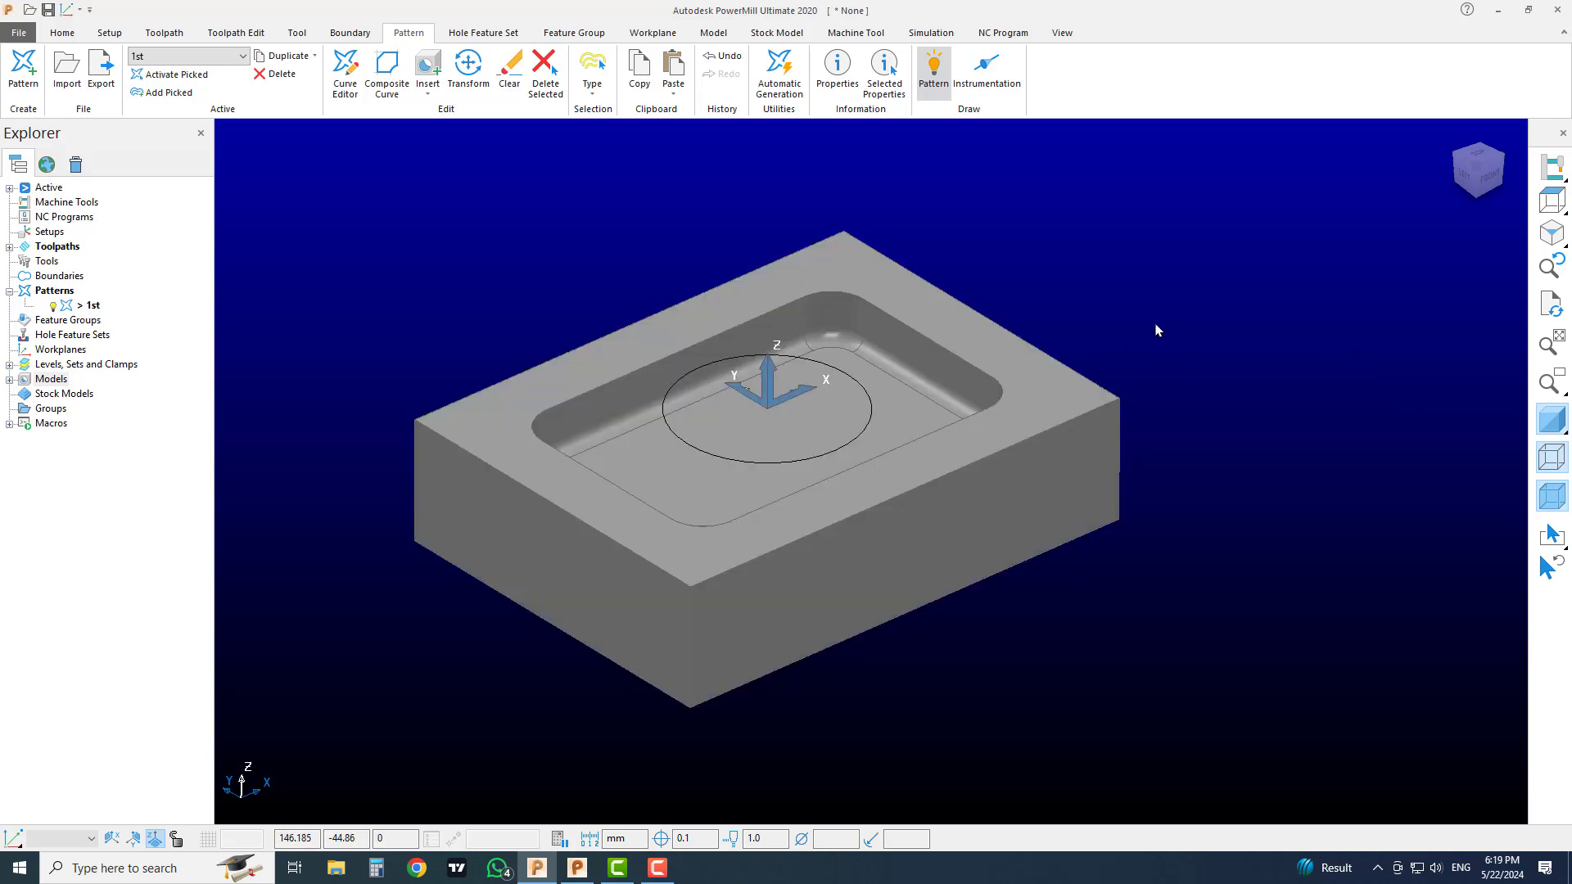
{"action": "left_click", "coordinate": [844, 376]}
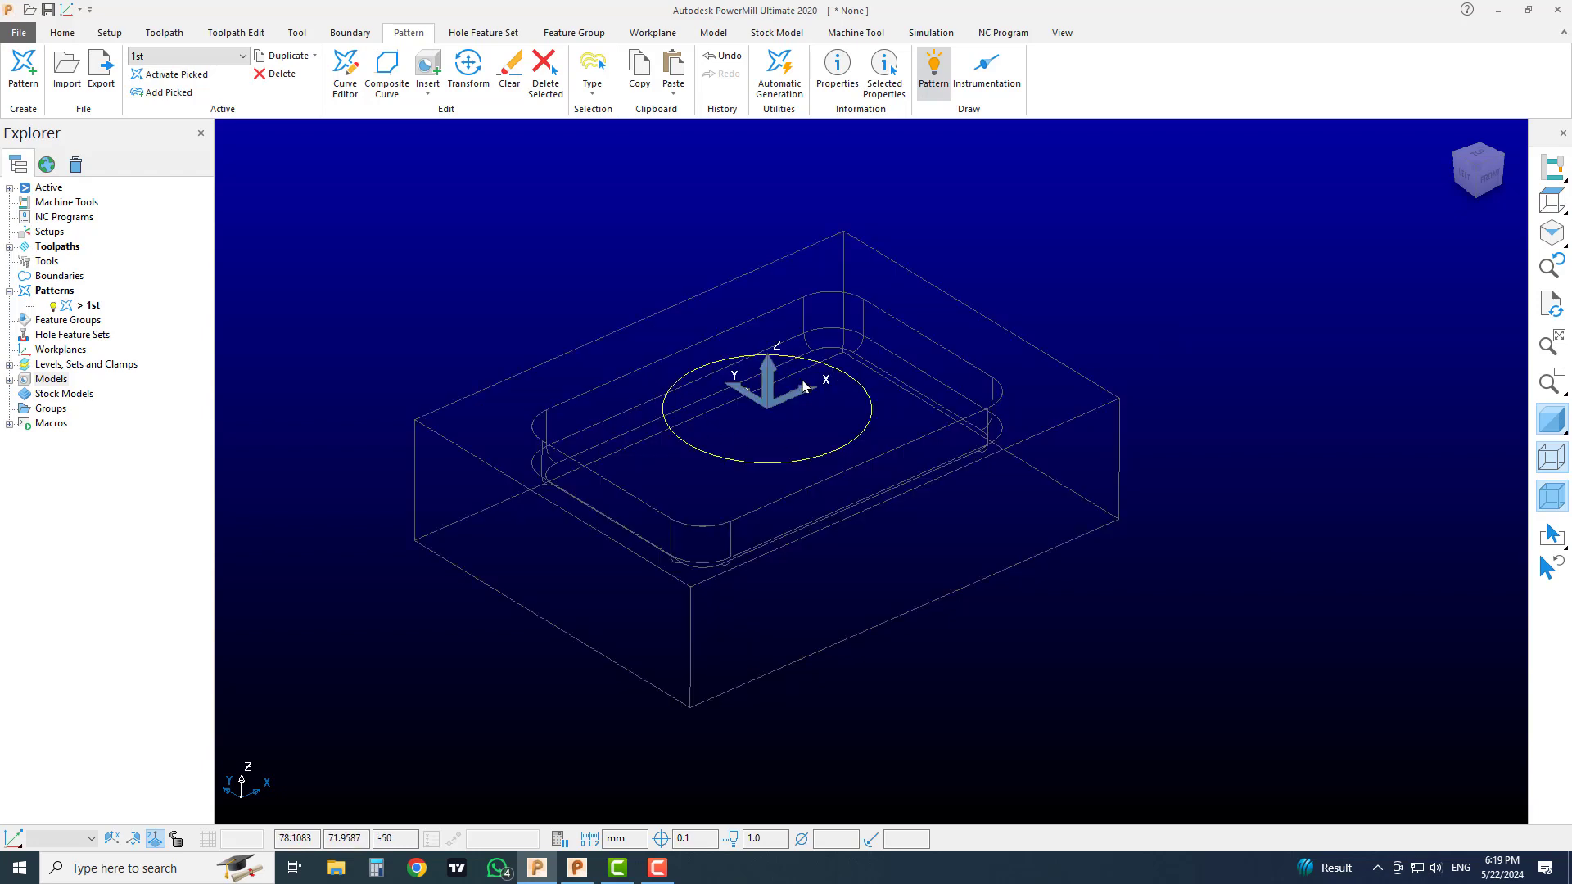
{"action": "left_click", "coordinate": [970, 332]}
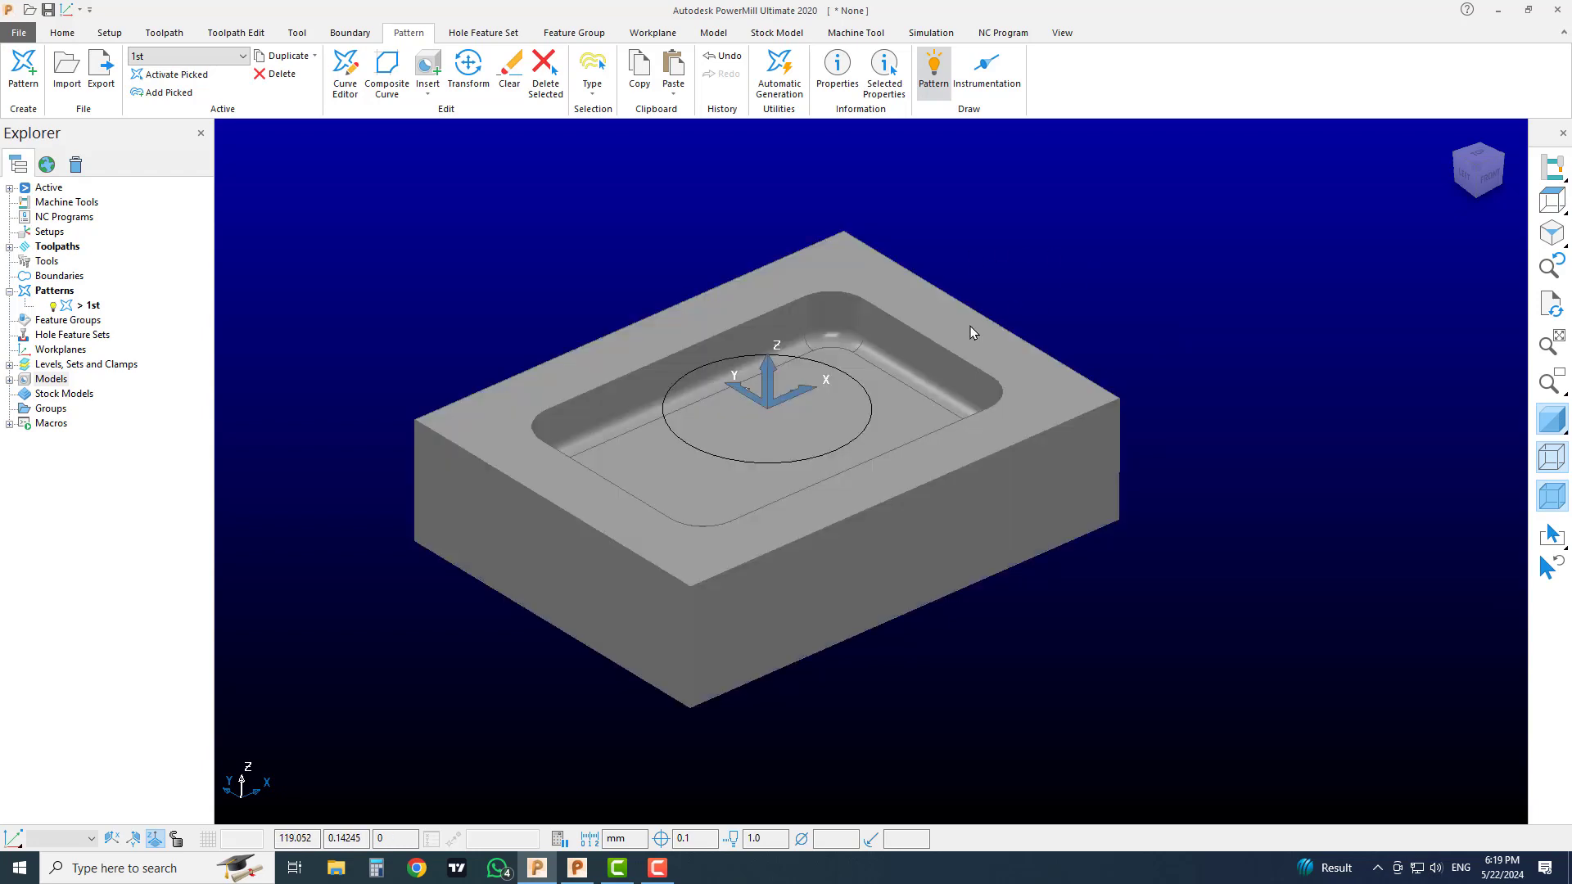
{"action": "left_click", "coordinate": [847, 381]}
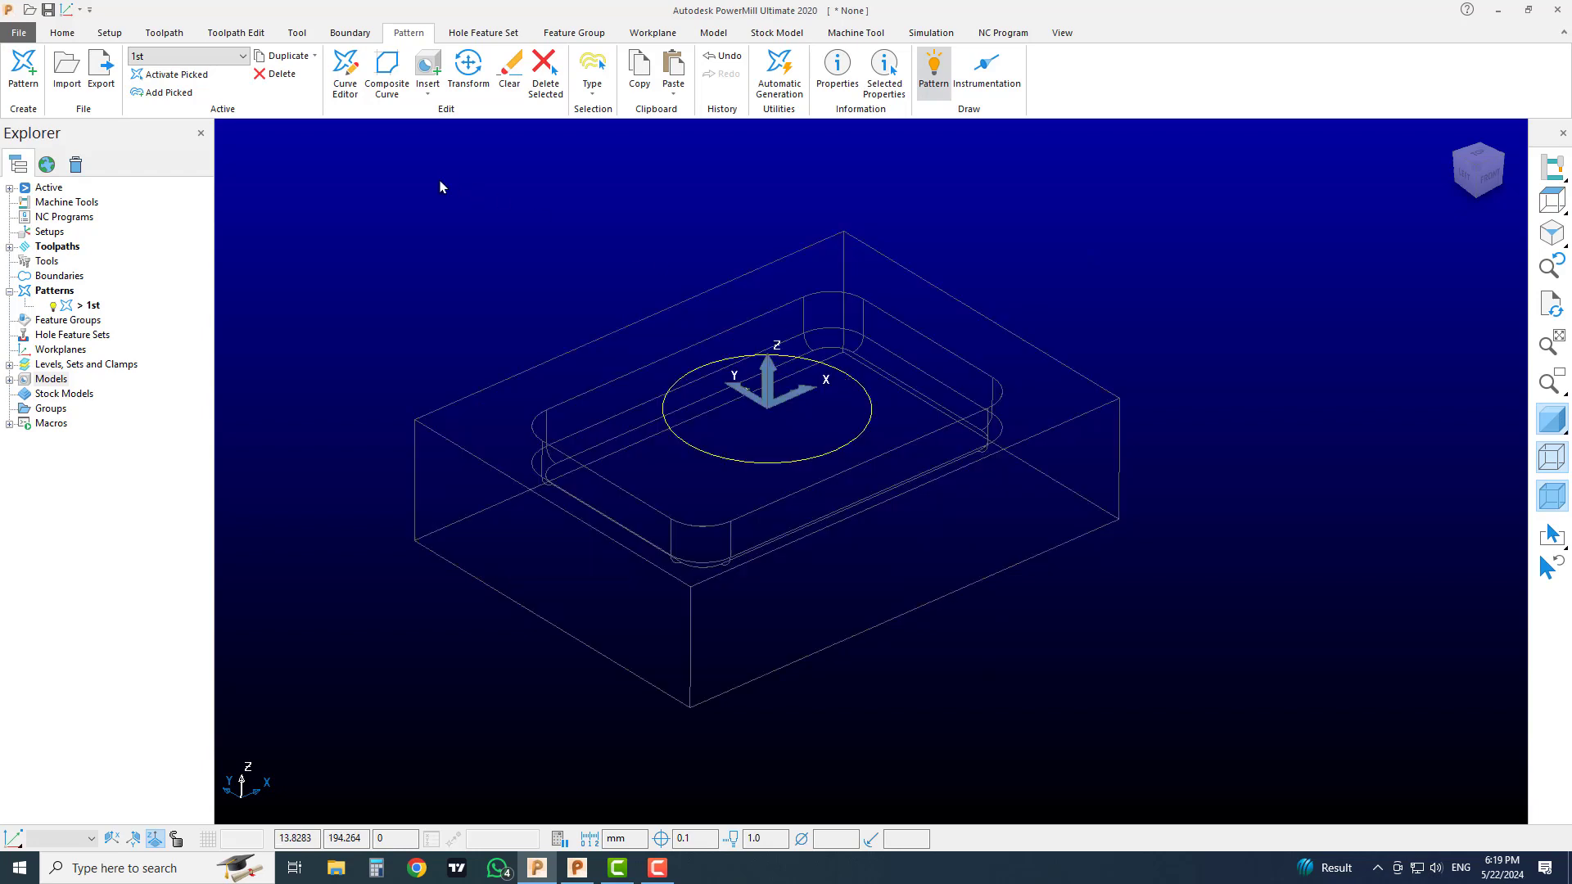
{"action": "left_click", "coordinate": [424, 95]}
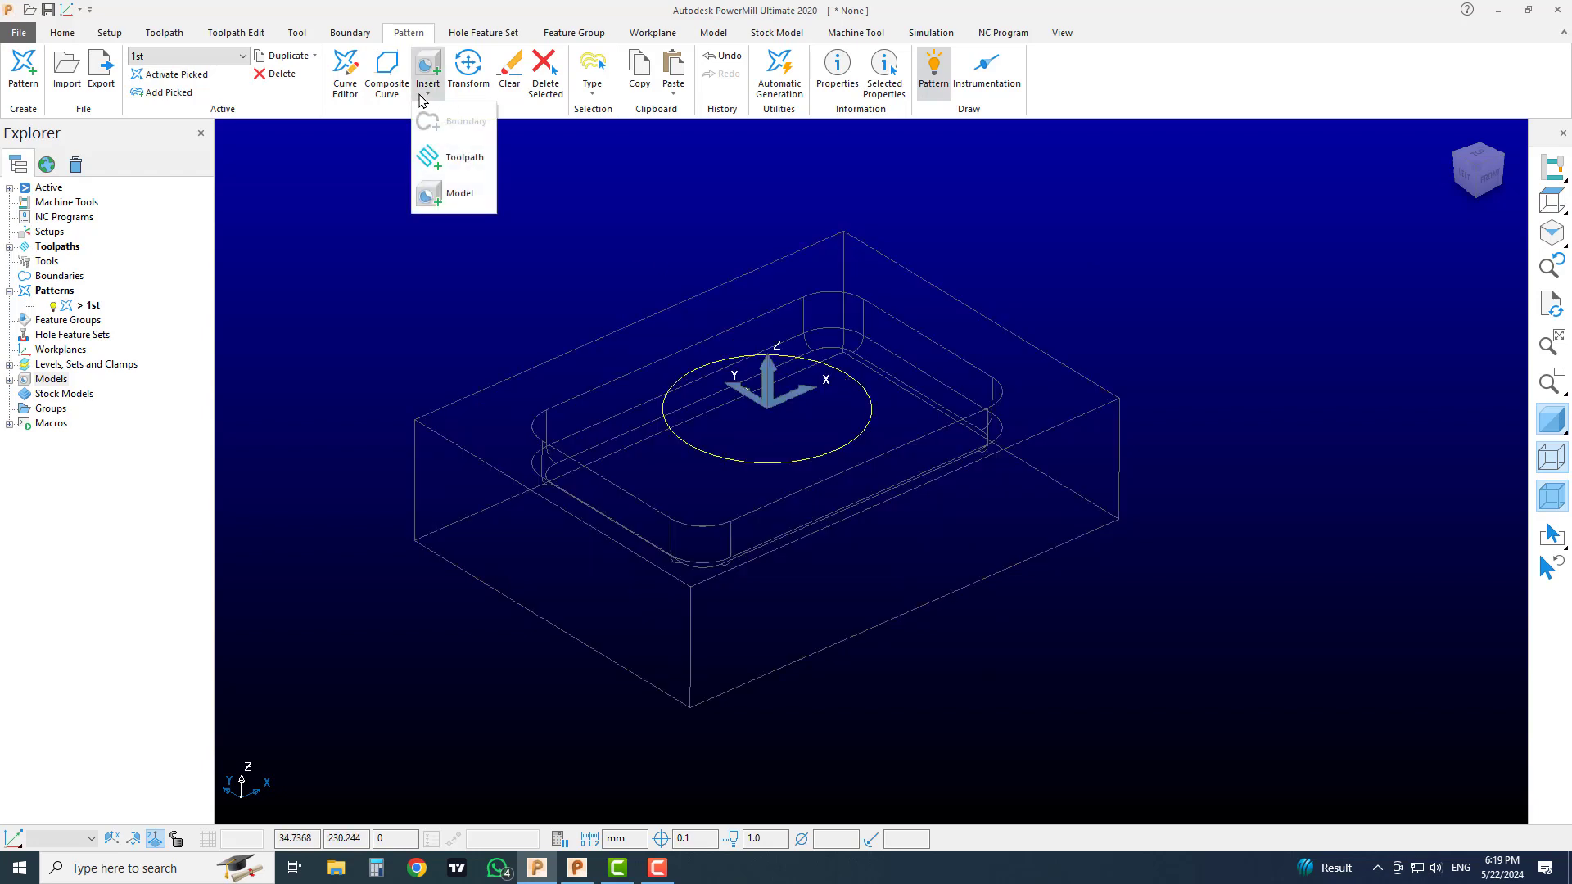
{"action": "left_click", "coordinate": [458, 193]}
{"action": "left_click", "coordinate": [1547, 492]}
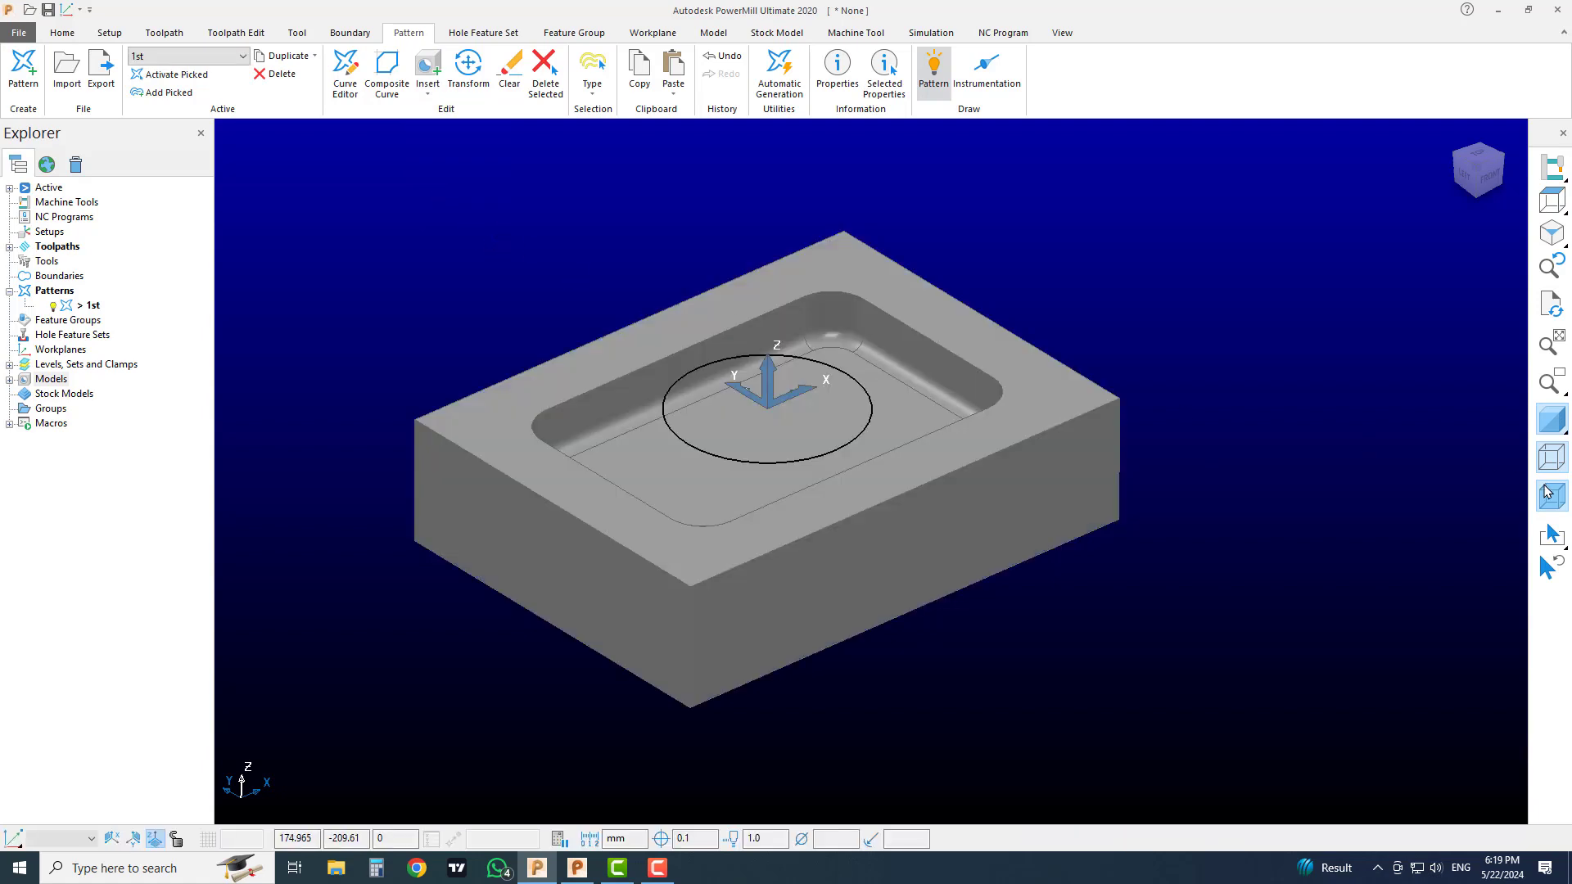
Deactivate pattern 1st and turn off the model's wireframe display, keeping the shaded block in view.
{"action": "left_click", "coordinate": [51, 308]}
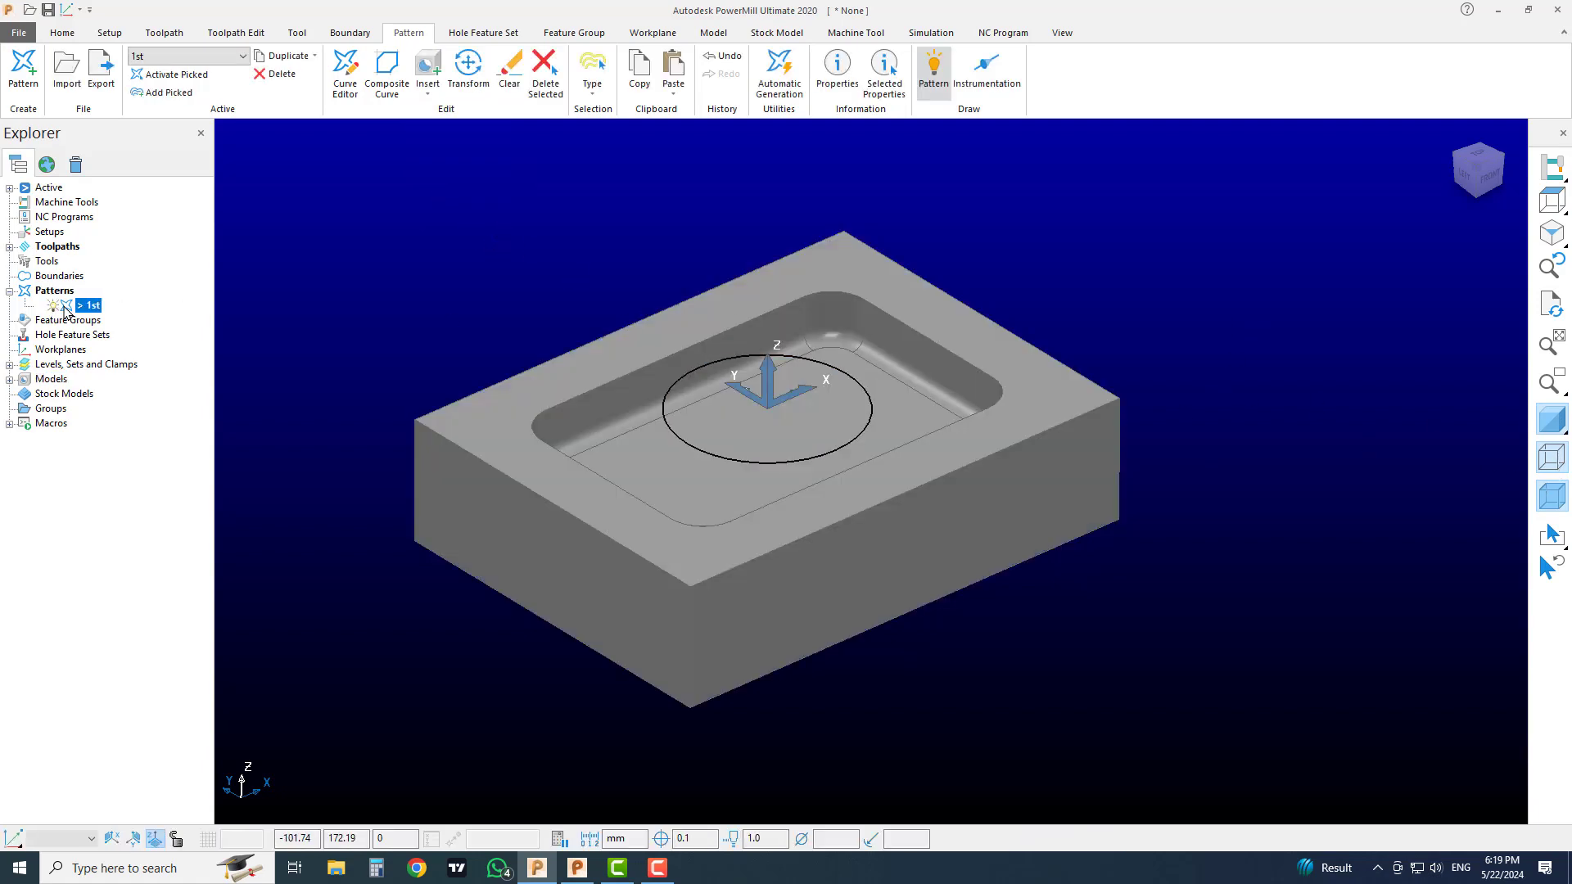
{"action": "left_click", "coordinate": [66, 308]}
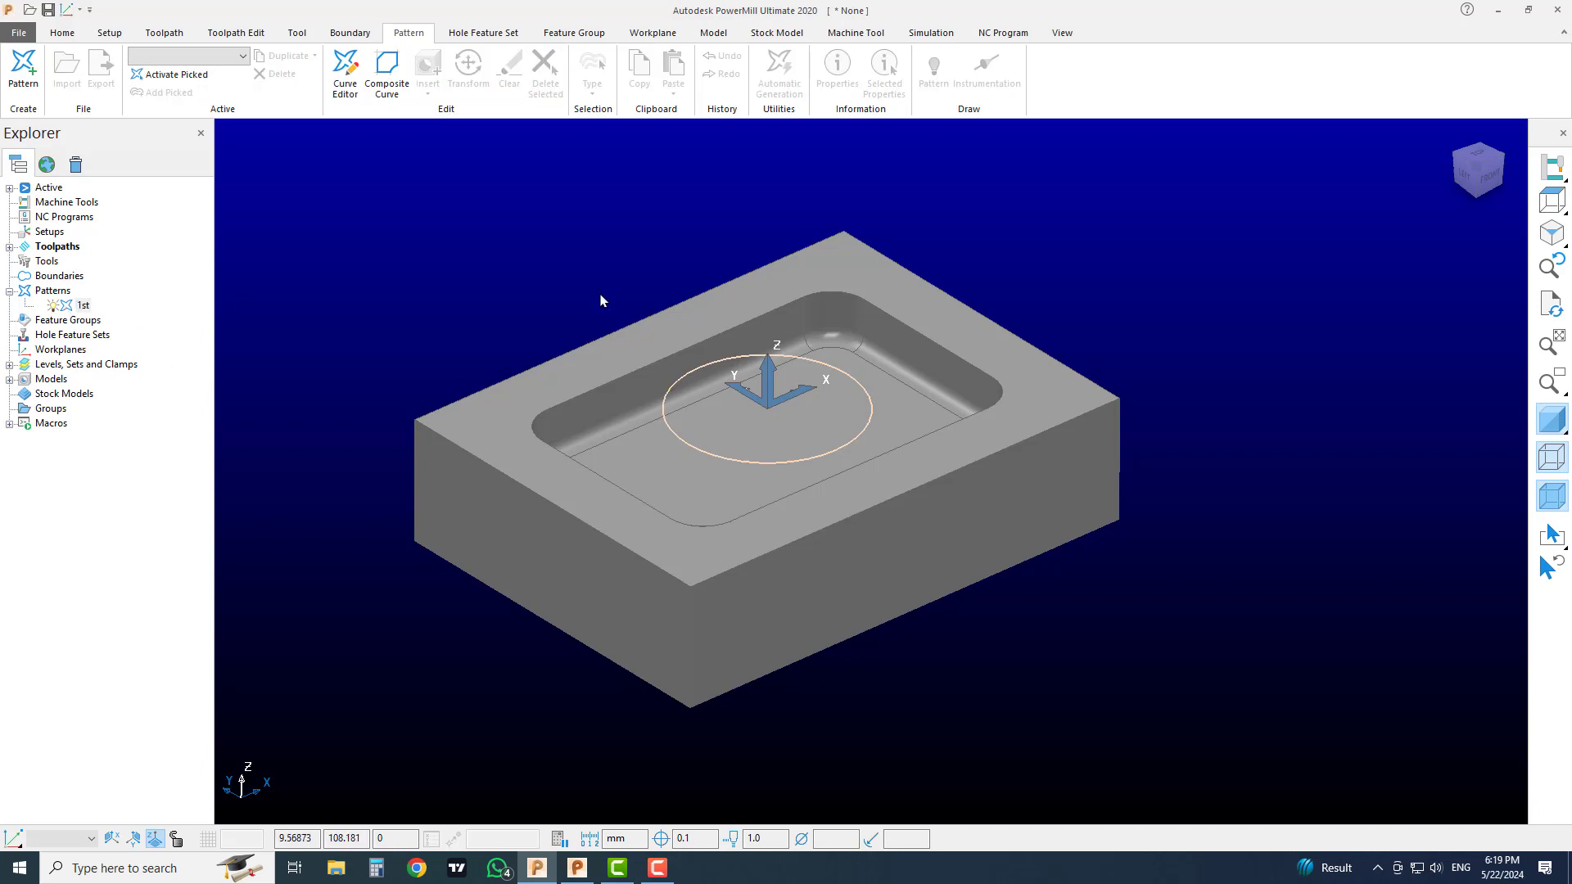
{"action": "middle_click_drag", "start_coordinate": [600, 301], "coordinate": [1137, 337]}
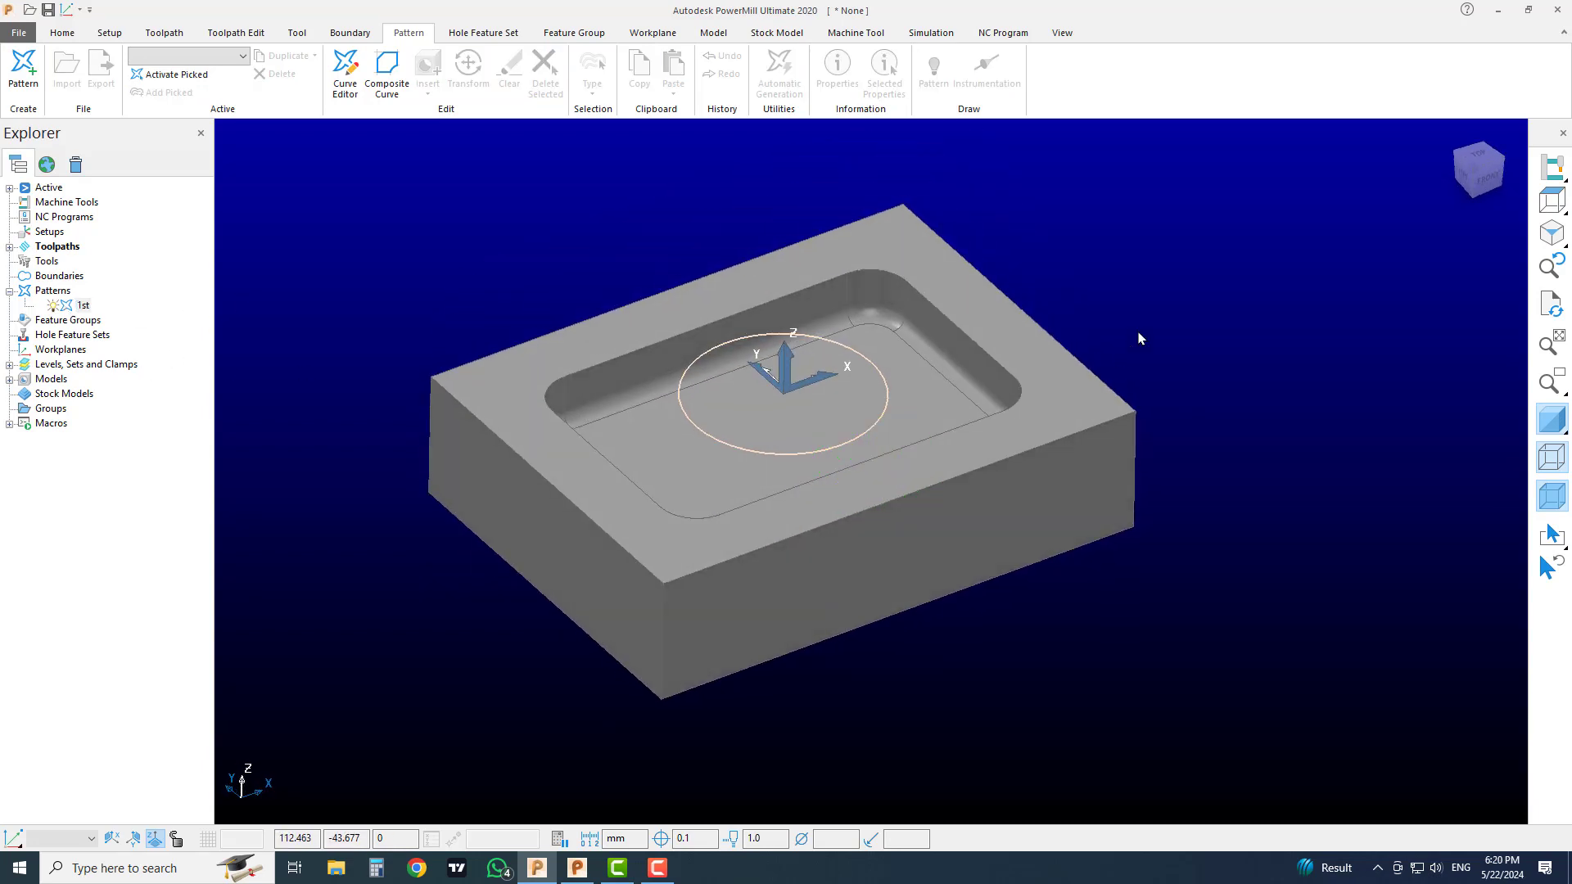
{"action": "left_click", "coordinate": [1556, 460]}
{"action": "middle_click_drag", "start_coordinate": [1372, 393], "coordinate": [1282, 402]}
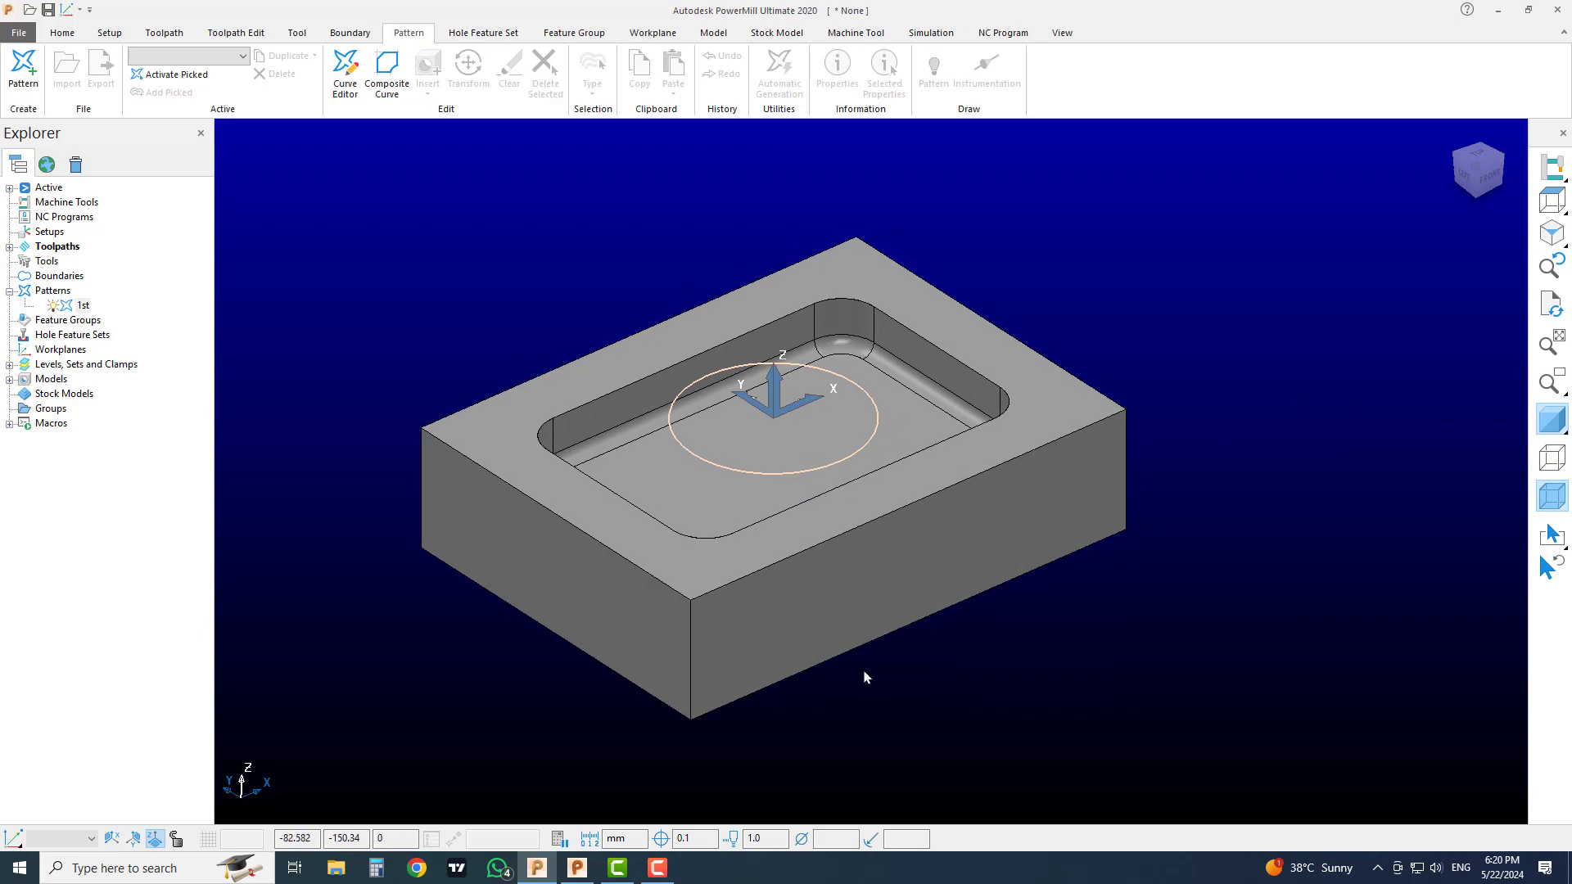
Switch to PowerShape to view the source circle, return to PowerMill and toggle pattern 1st's display off and on.
{"action": "left_click", "coordinate": [578, 868]}
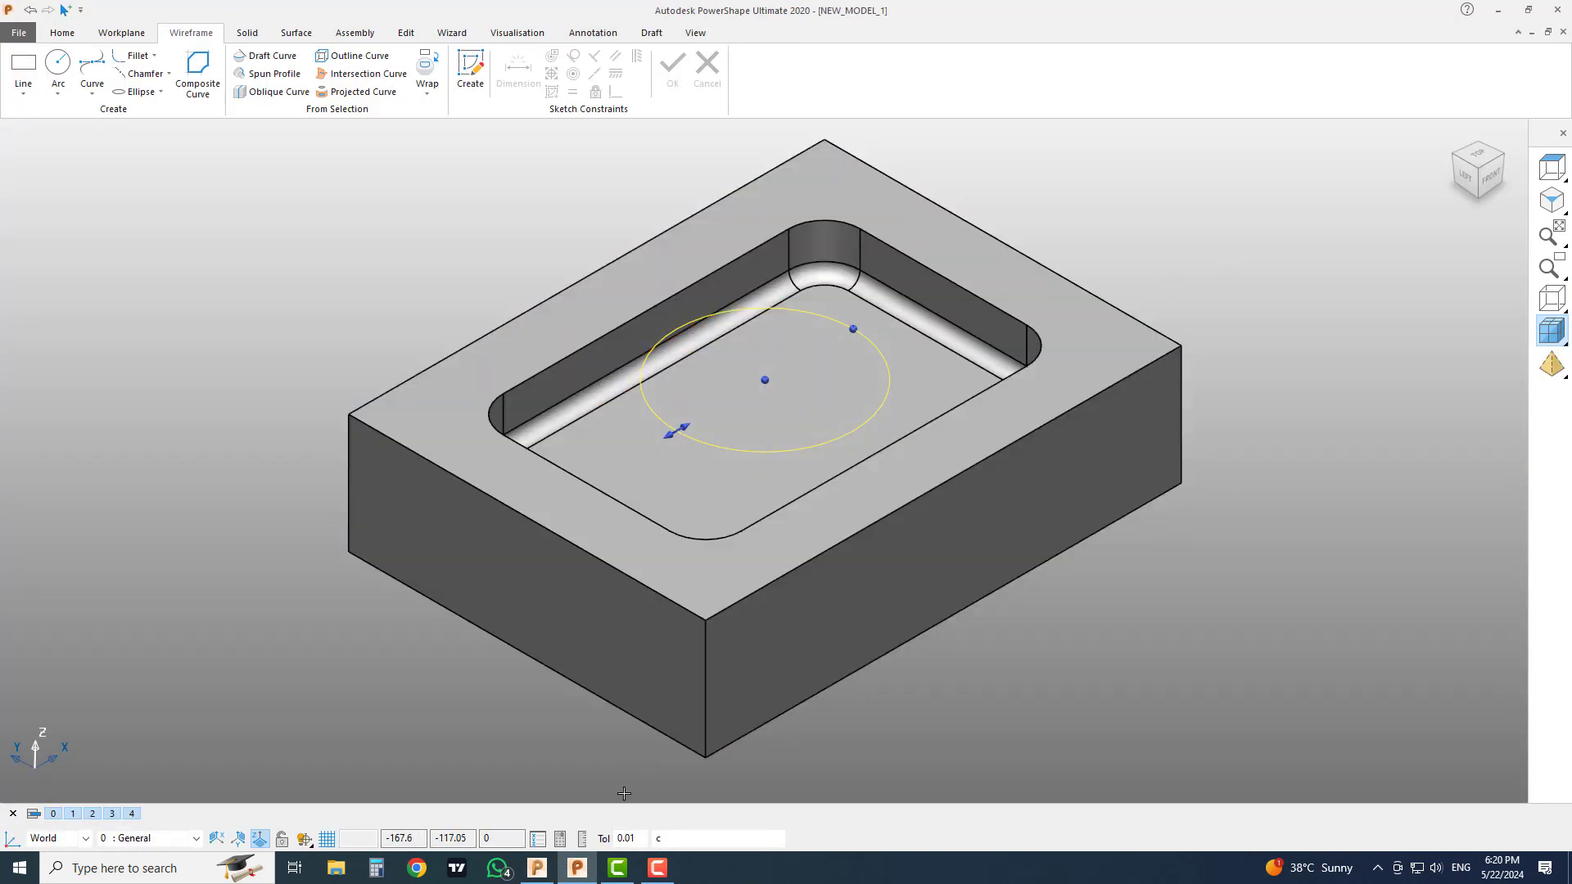
{"action": "left_click", "coordinate": [537, 868]}
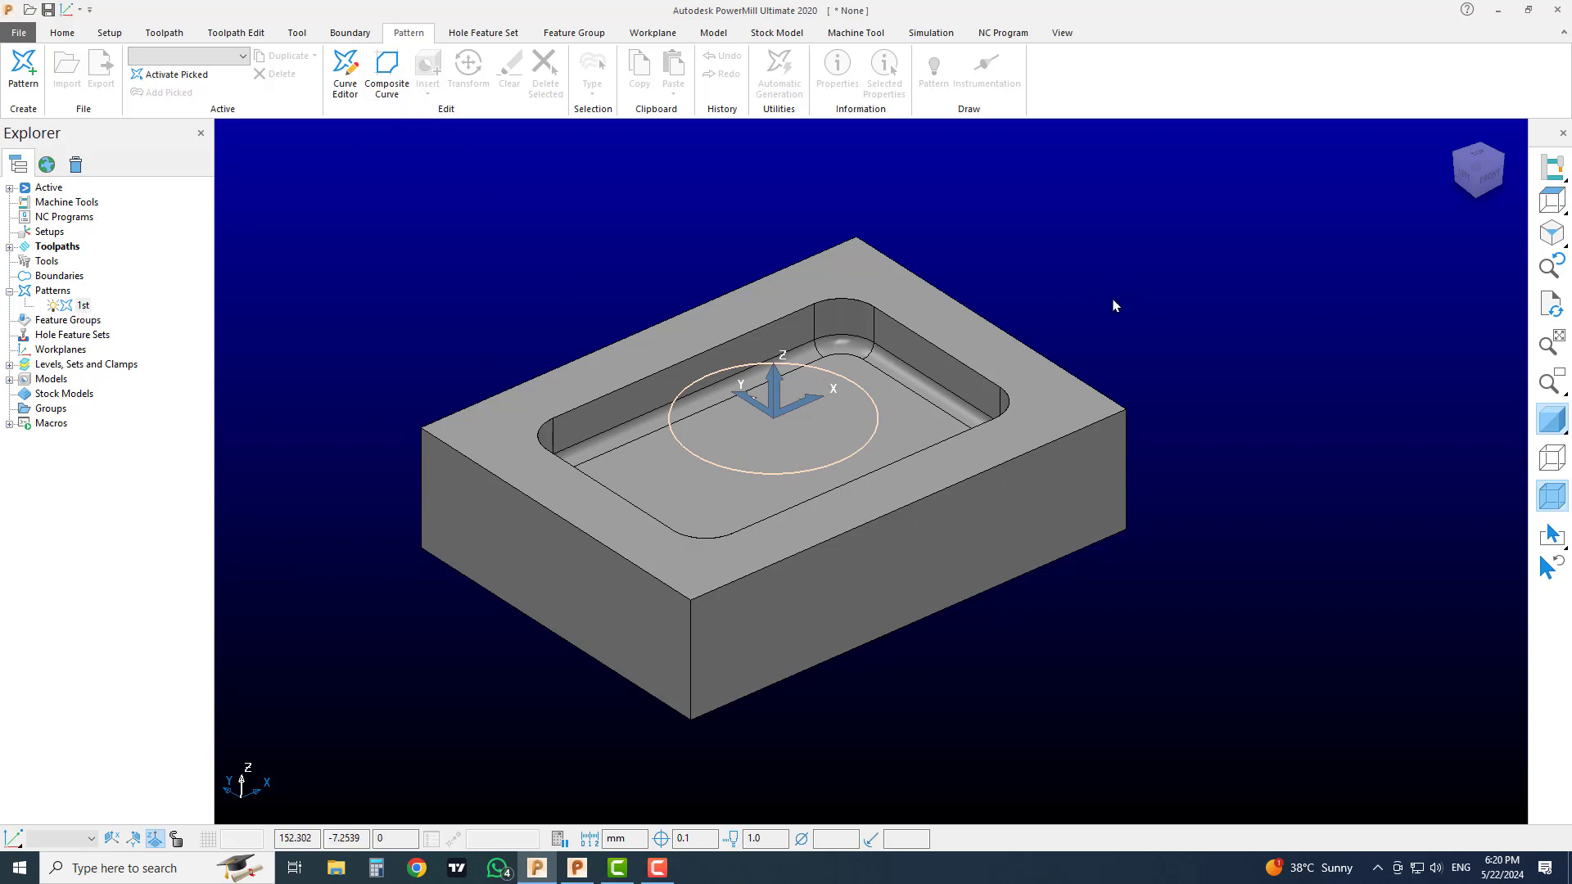
{"action": "left_click", "coordinate": [54, 305]}
{"action": "left_click", "coordinate": [53, 305]}
{"action": "left_click", "coordinate": [492, 290]}
{"action": "scroll", "coordinate": [527, 361], "scroll_direction": "up", "scroll_amount": 2}
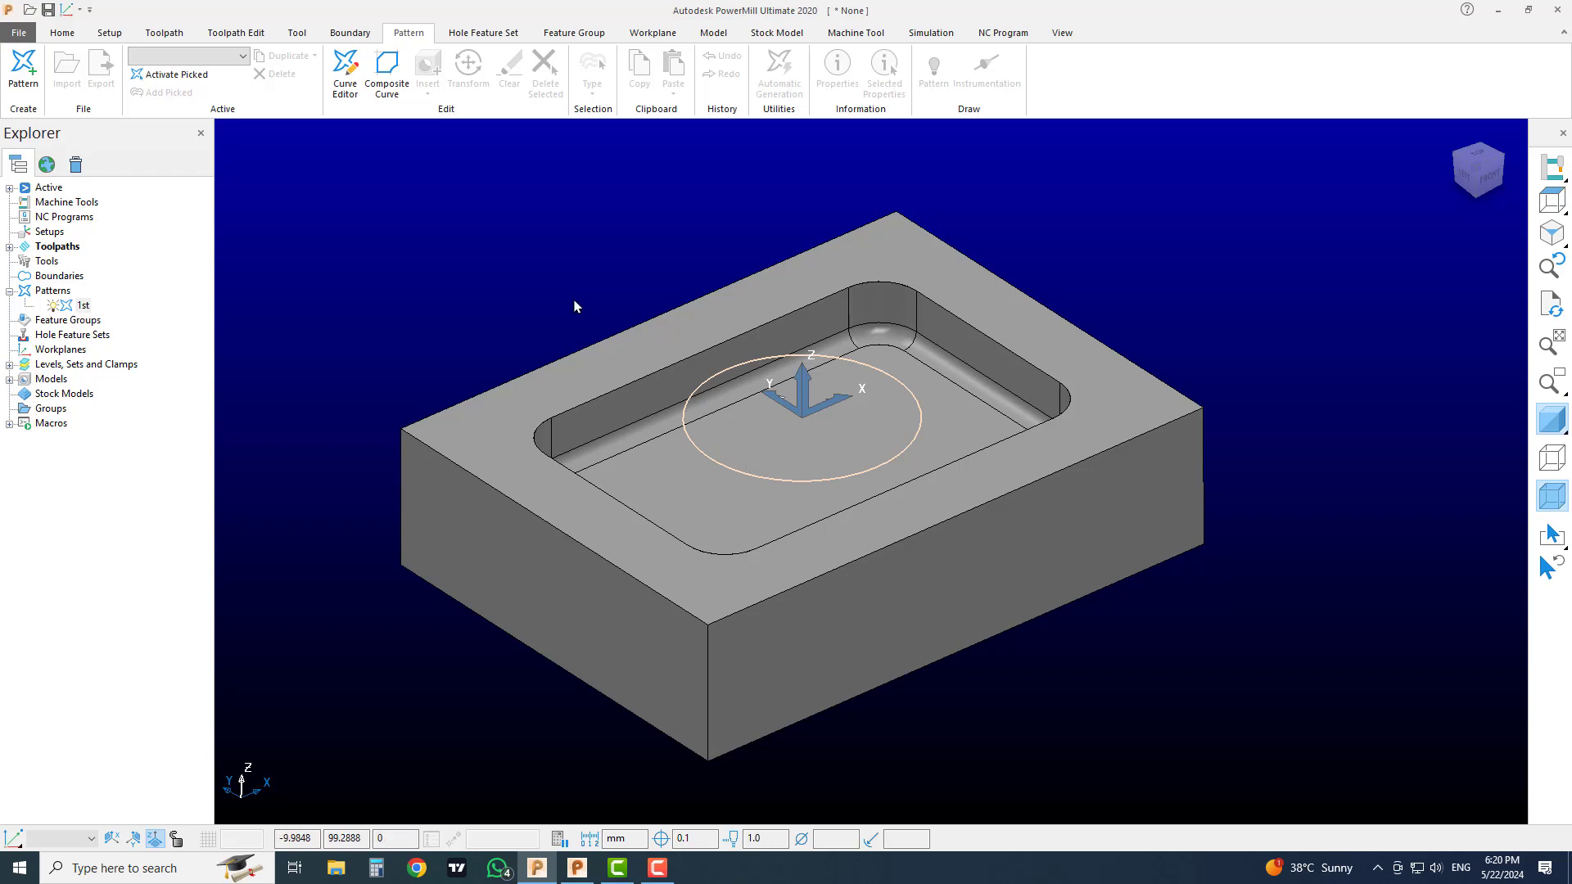
{"action": "scroll", "coordinate": [577, 311], "scroll_direction": "down", "scroll_amount": 1}
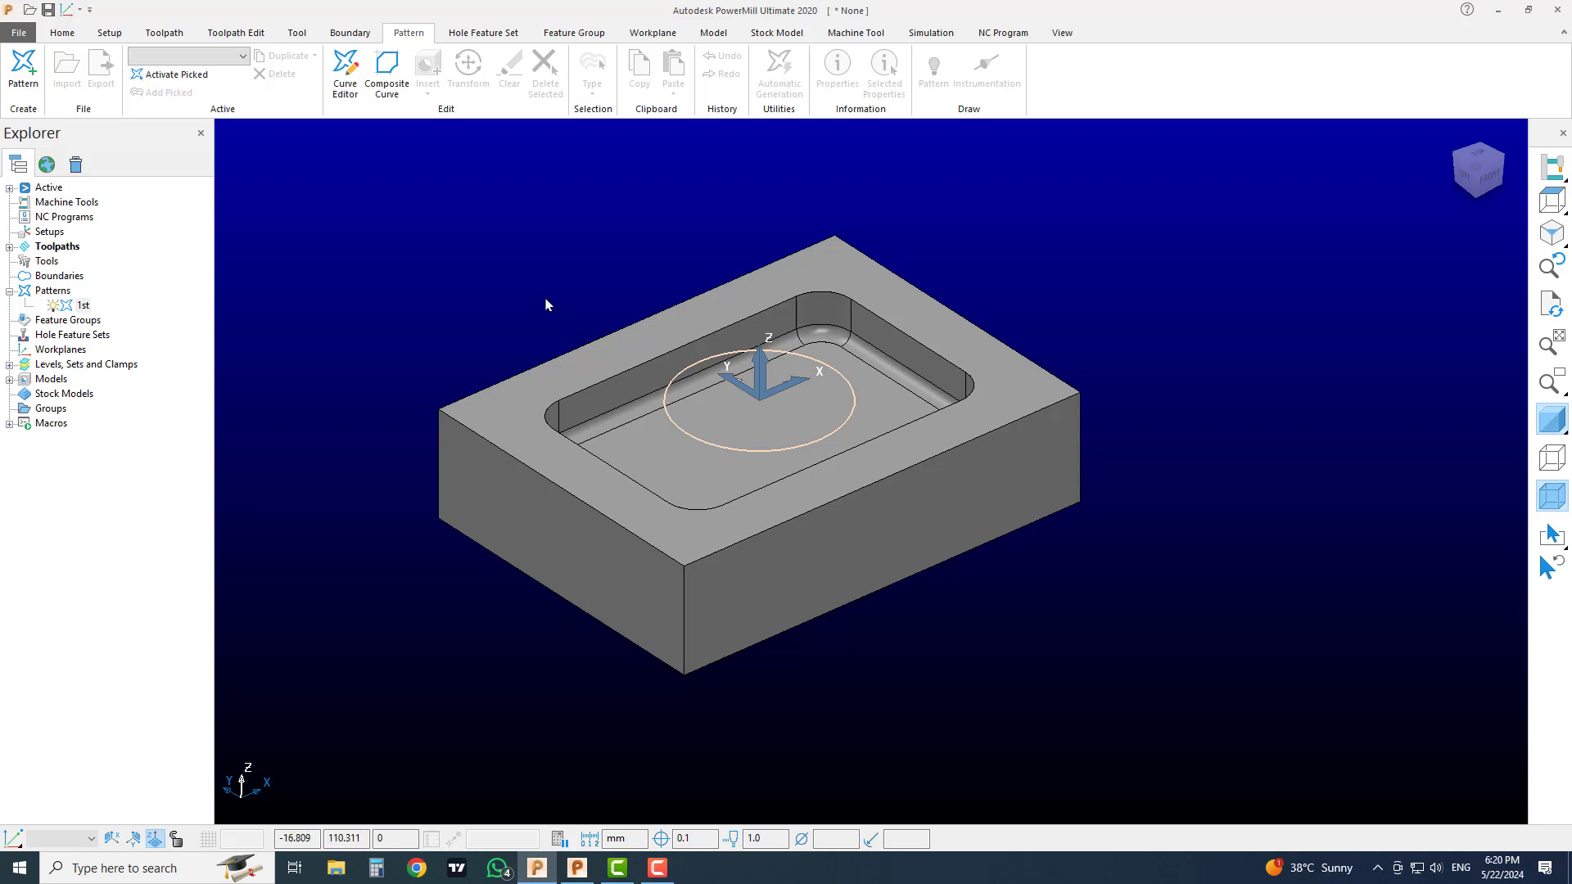
Browse the model files in the examples folder through Import Model and cancel without importing anything.
{"action": "right_click", "coordinate": [50, 379]}
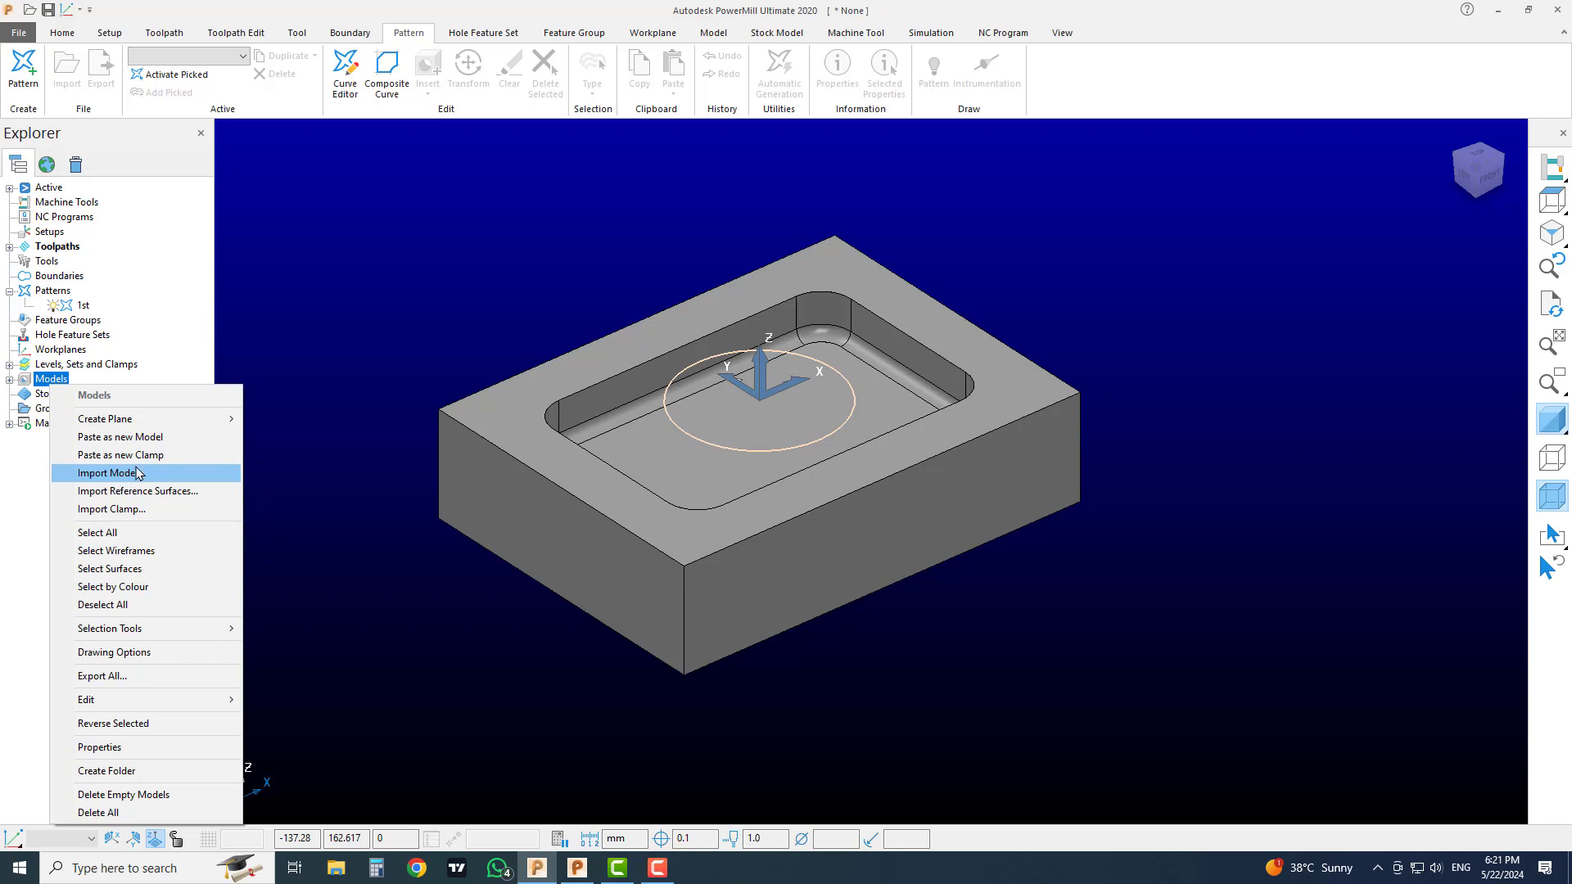
{"action": "left_click", "coordinate": [424, 308]}
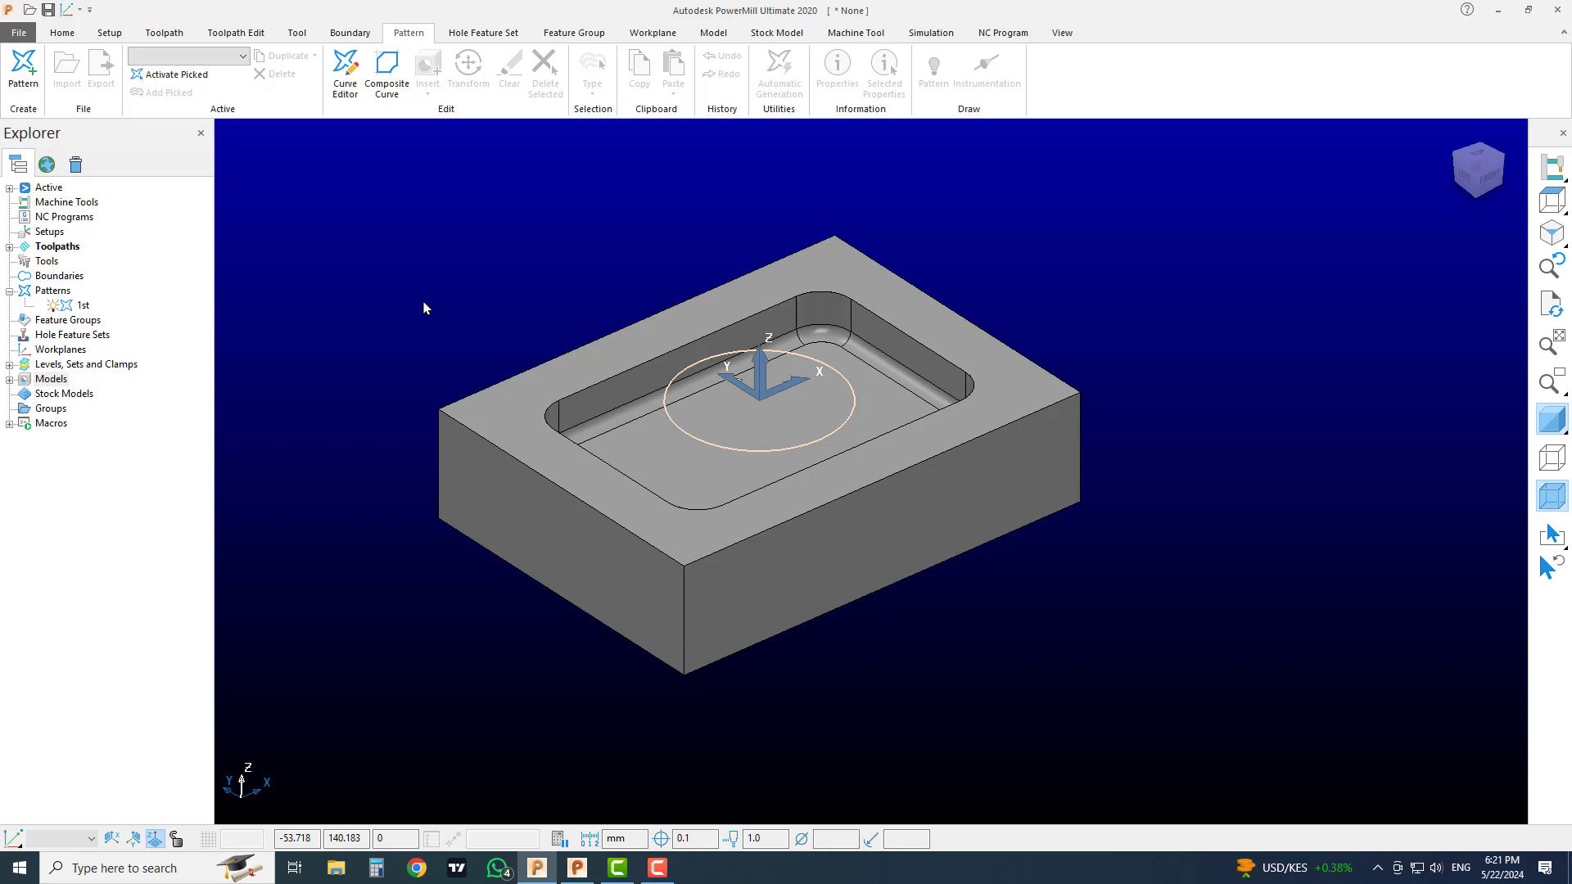
{"action": "right_click", "coordinate": [60, 380]}
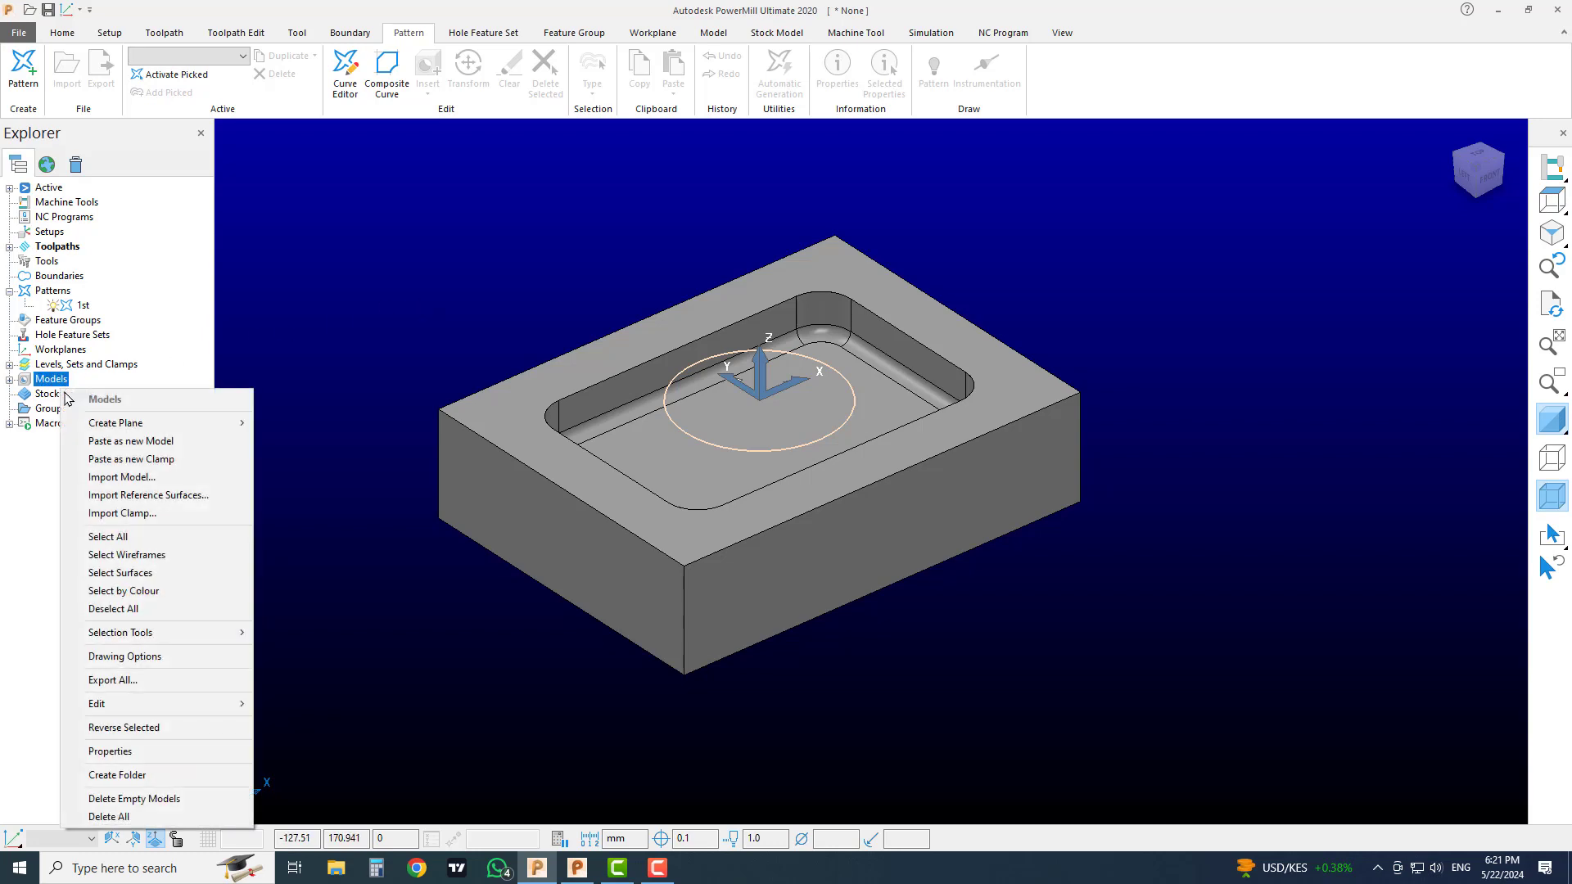
{"action": "left_click", "coordinate": [186, 478]}
{"action": "scroll", "coordinate": [912, 551], "scroll_direction": "down", "scroll_amount": 10}
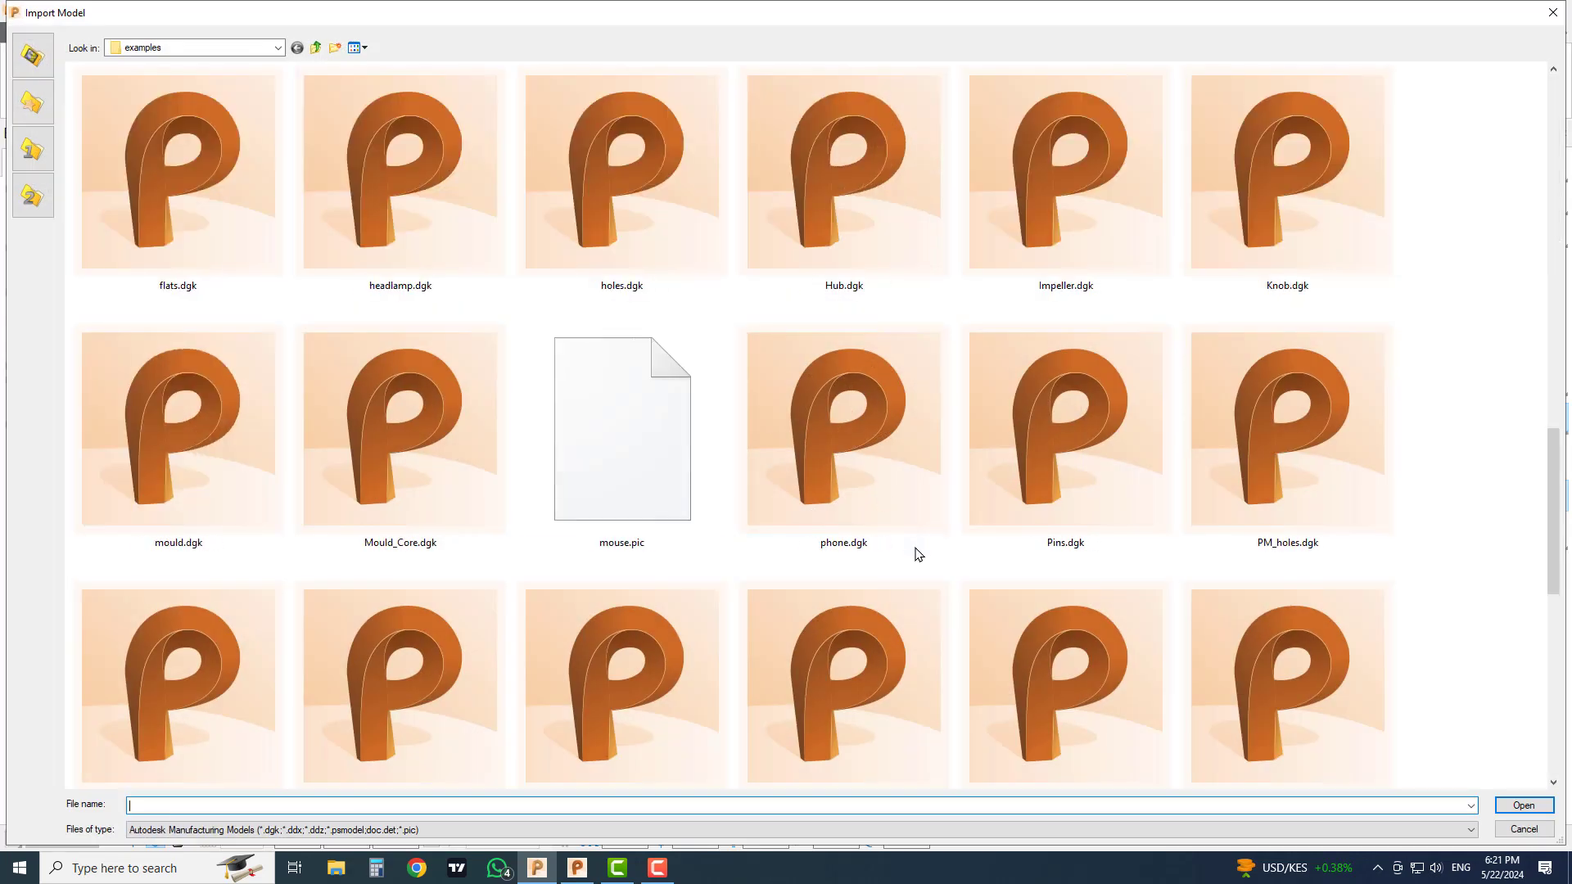
{"action": "scroll", "coordinate": [919, 558], "scroll_direction": "up", "scroll_amount": 10}
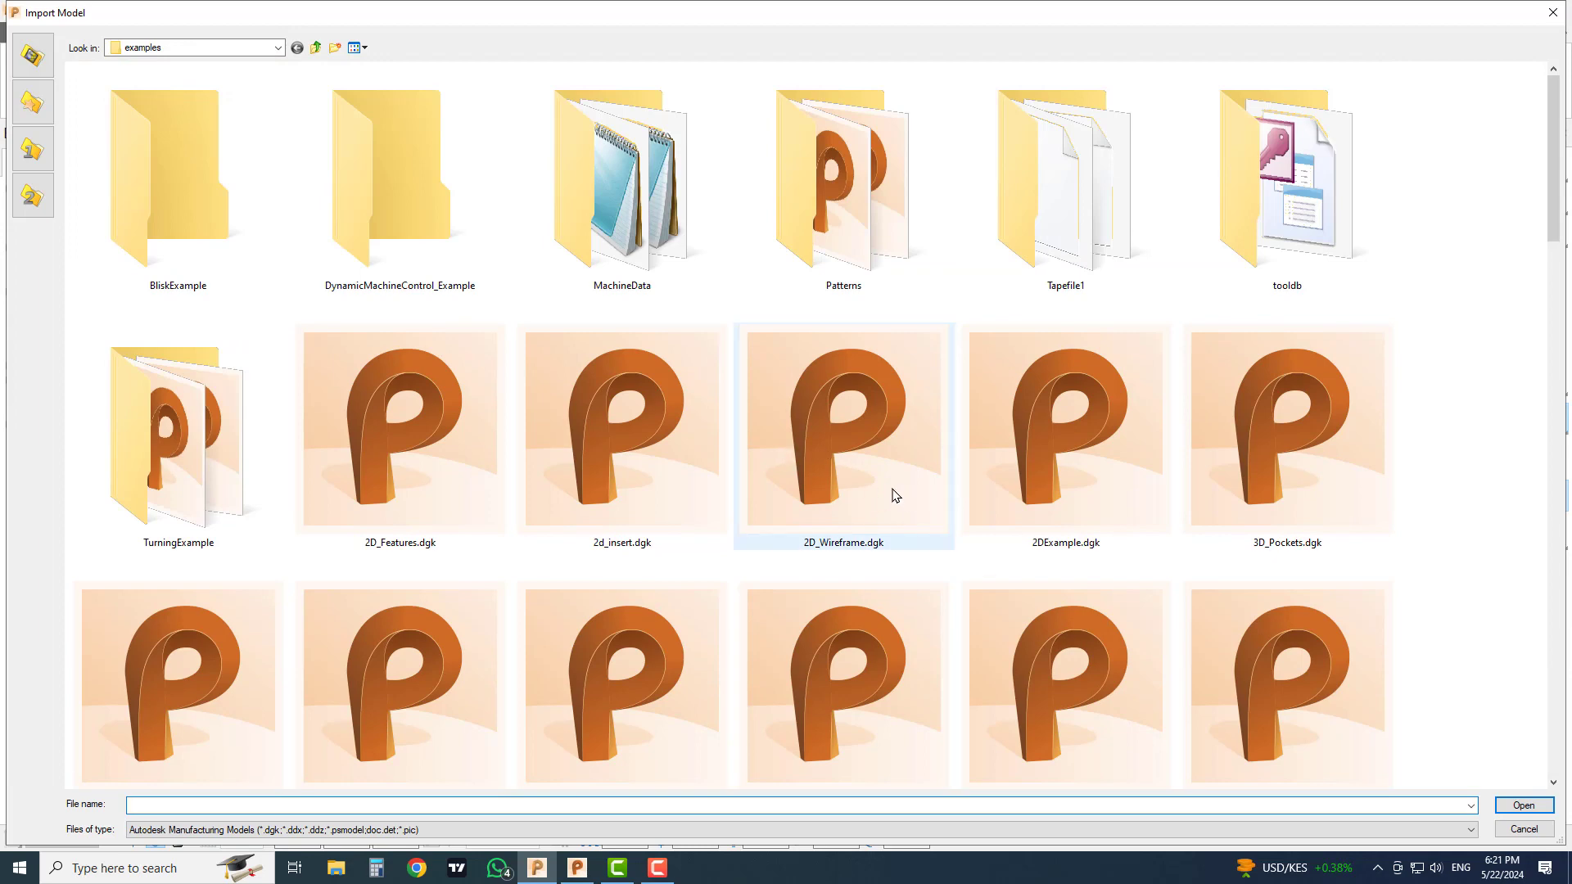
{"action": "left_click", "coordinate": [1524, 829]}
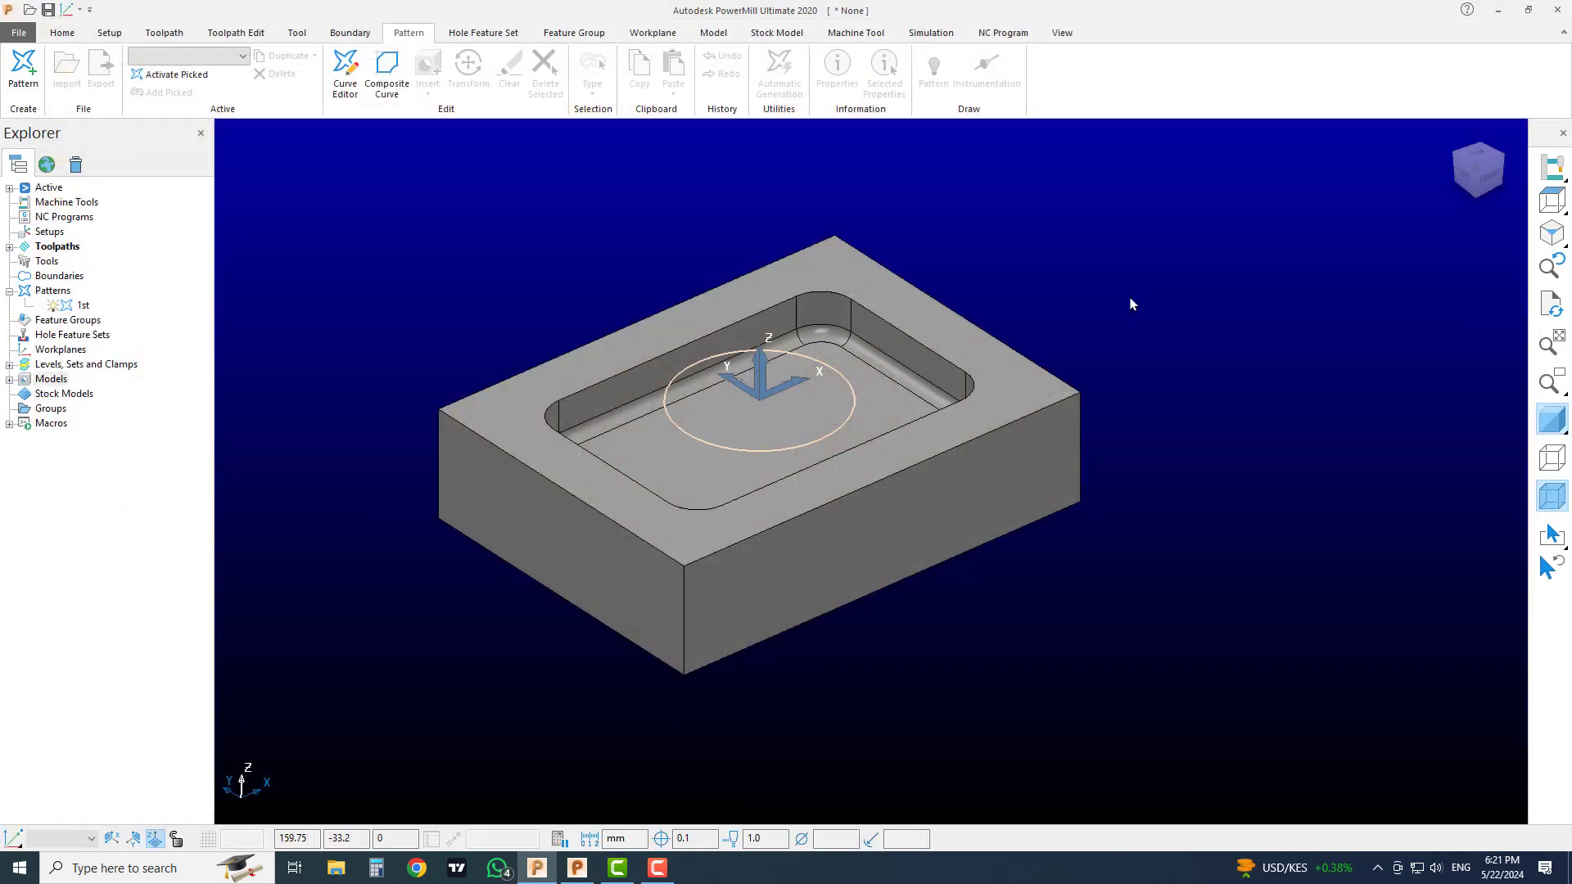